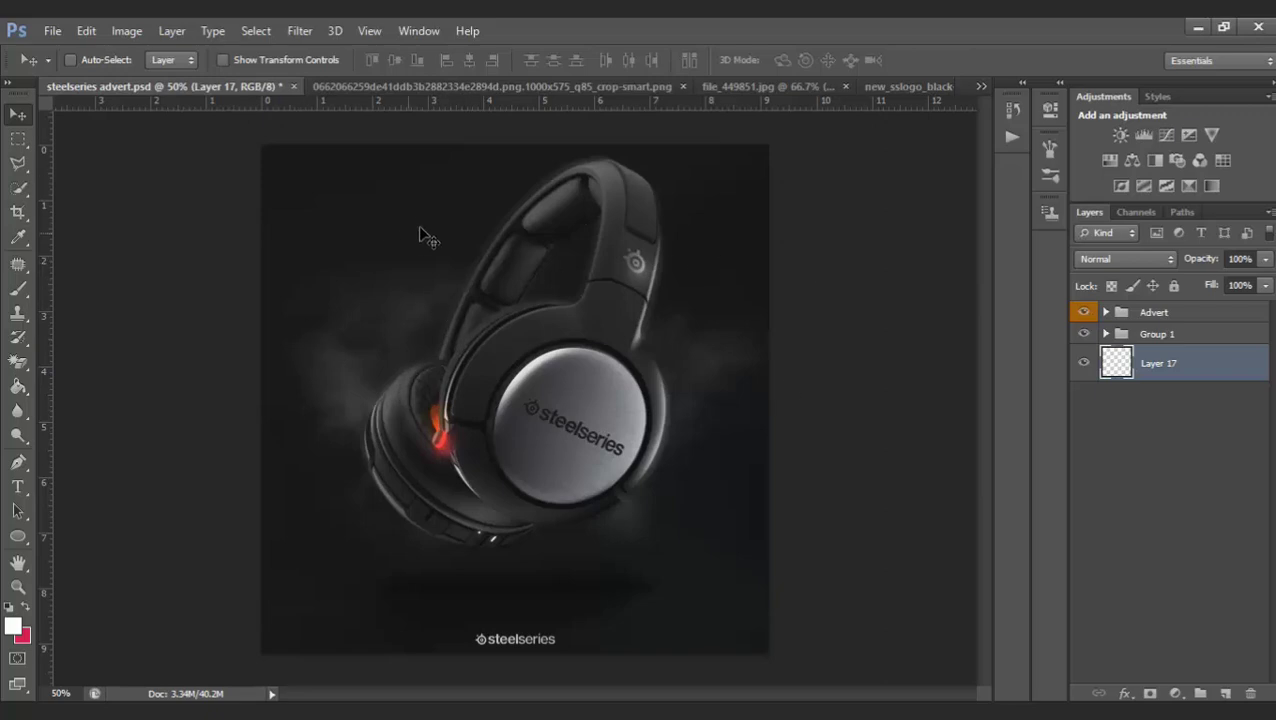
Copy the cut-out headphones image into steelseries advert.psd as a new layer below Group 1, with the Advert group hidden
{"action": "left_click", "coordinate": [362, 85]}
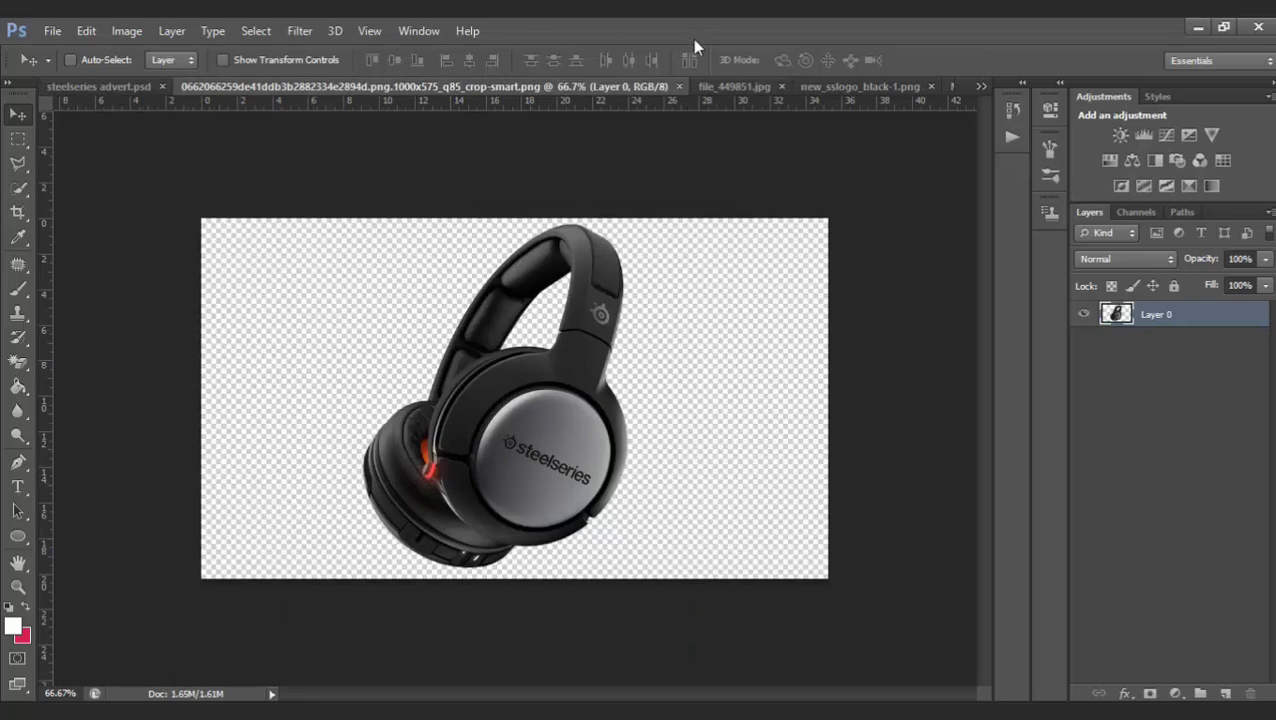
{"action": "left_click", "coordinate": [130, 89]}
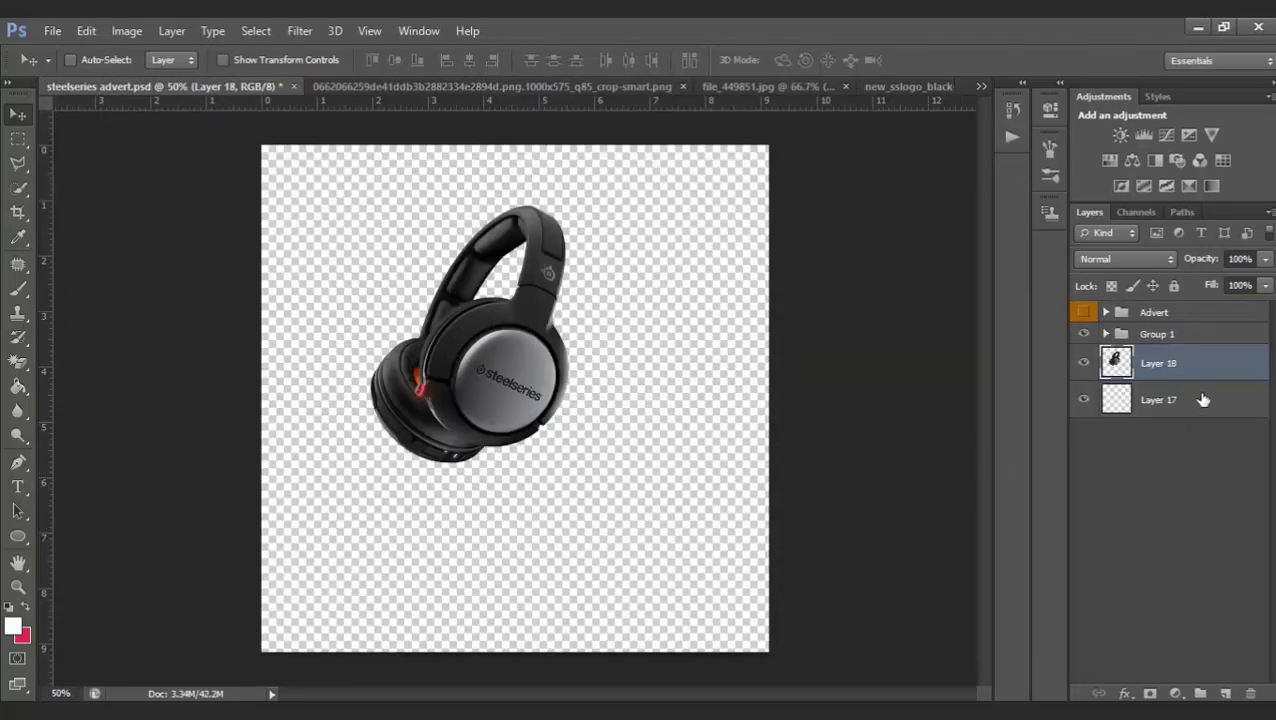
{"action": "key", "text": "ctrl+t"}
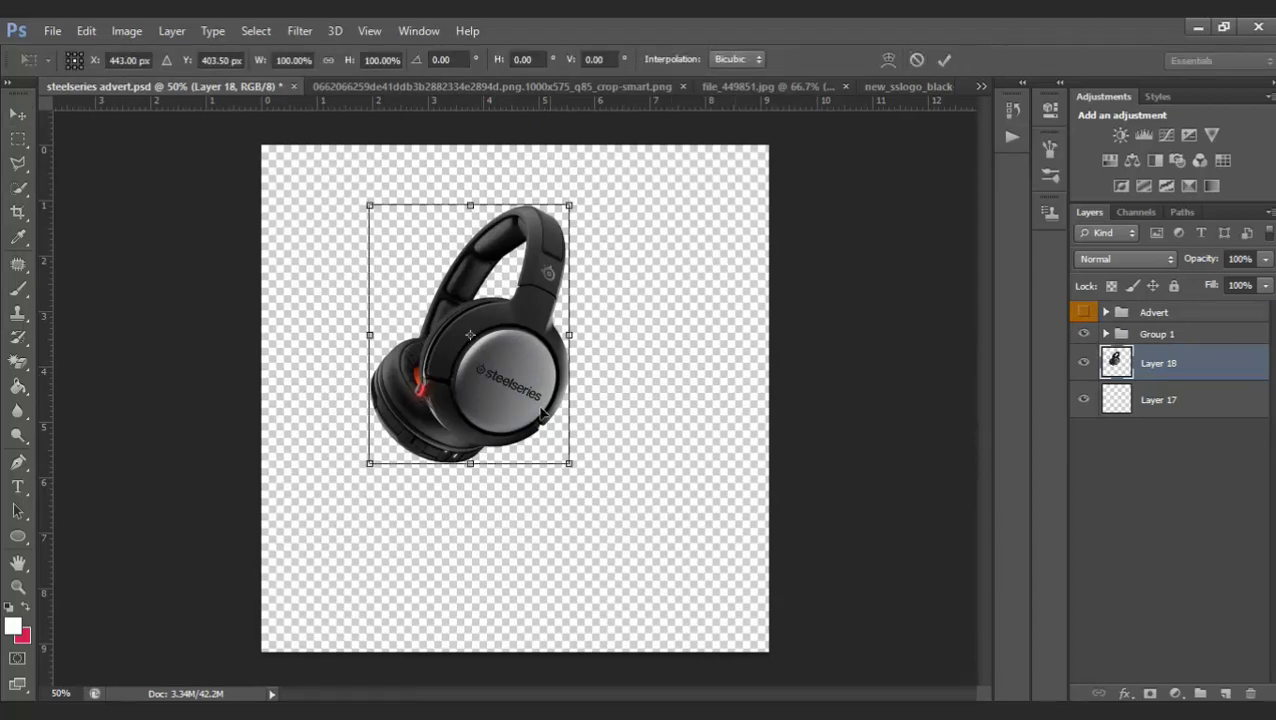
{"action": "left_click", "coordinate": [947, 56]}
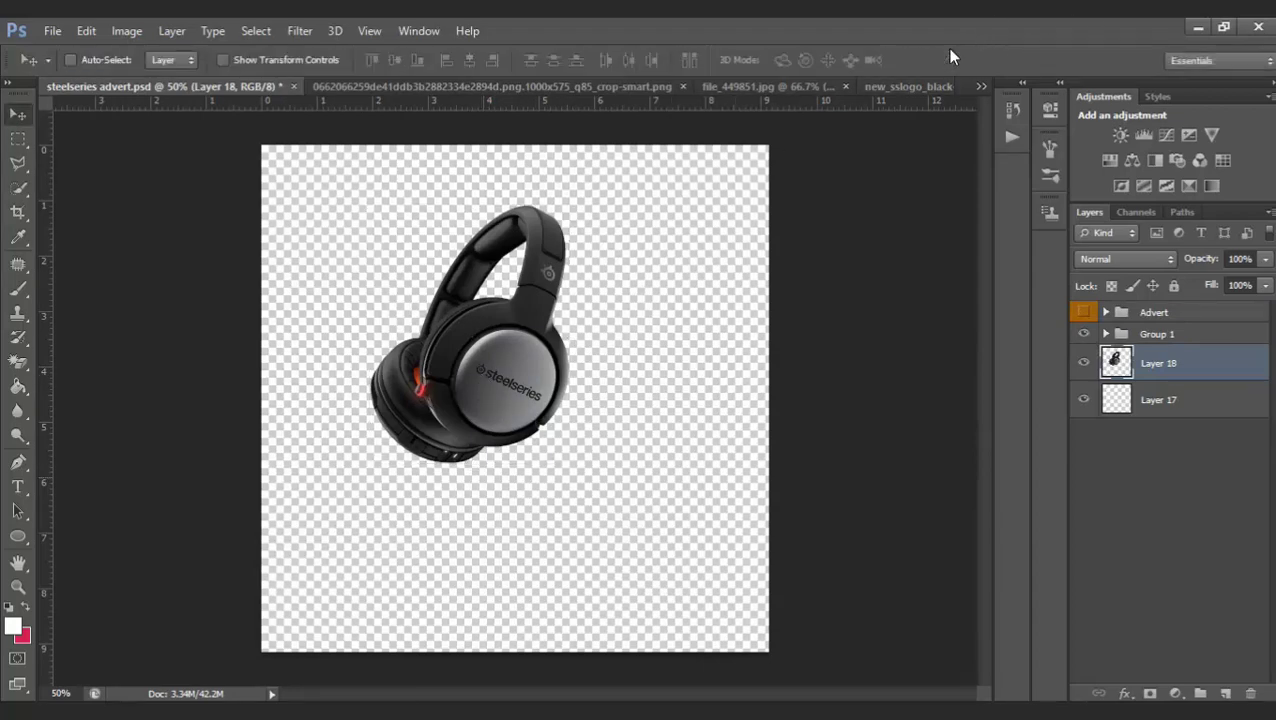
Place a vertical and a horizontal guide through the canvas centre, hiding the headphones layer while placing them and showing it again
{"action": "left_click", "coordinate": [1084, 364]}
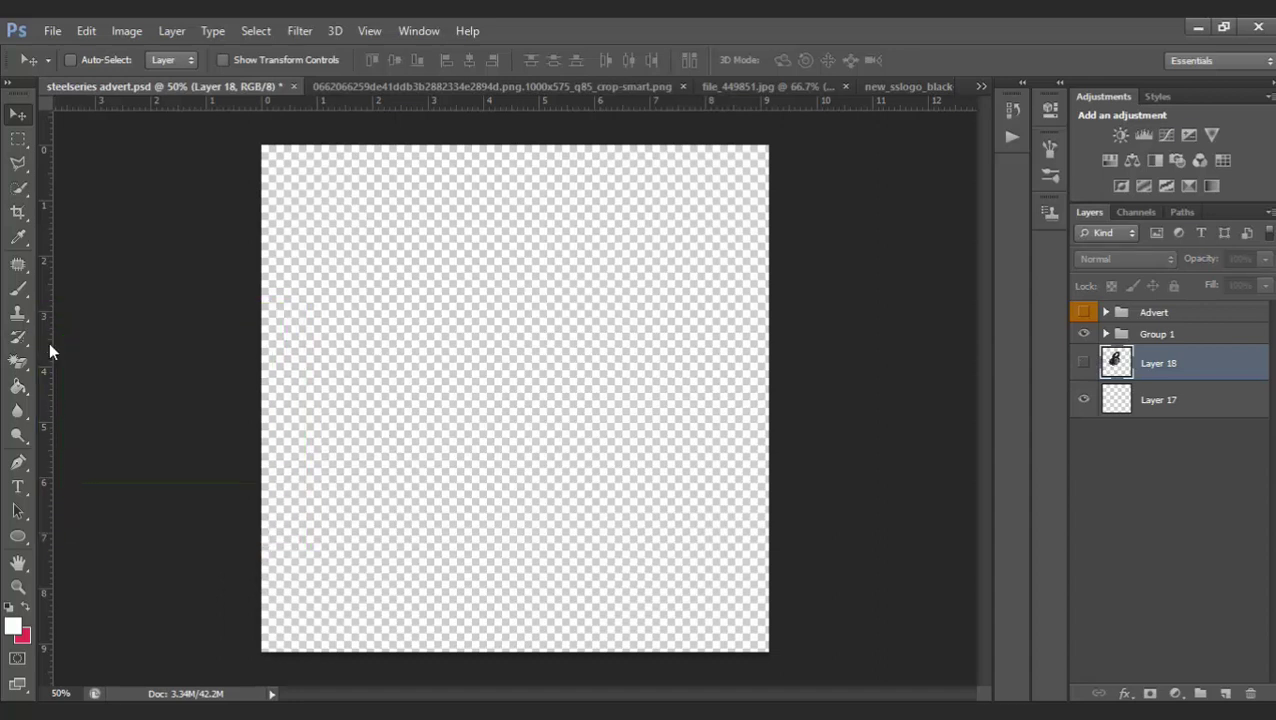
{"action": "key", "text": "ctrl+r"}
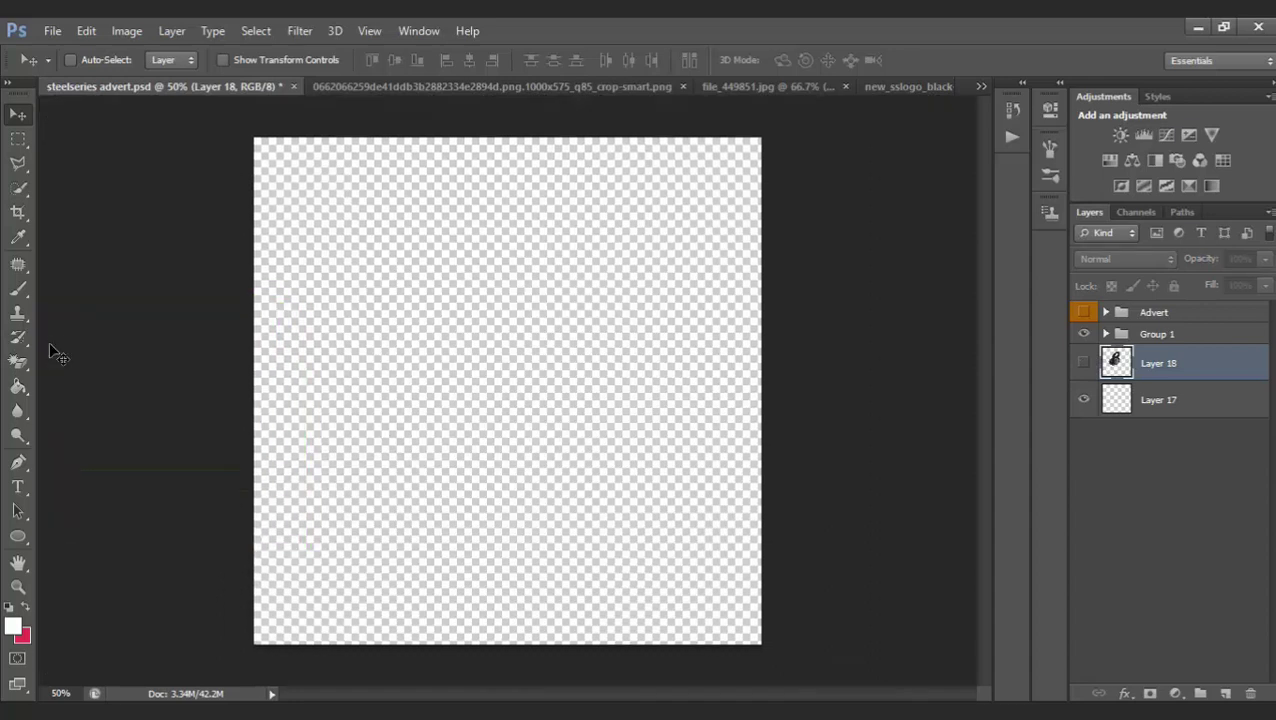
{"action": "key", "text": "ctrl+r"}
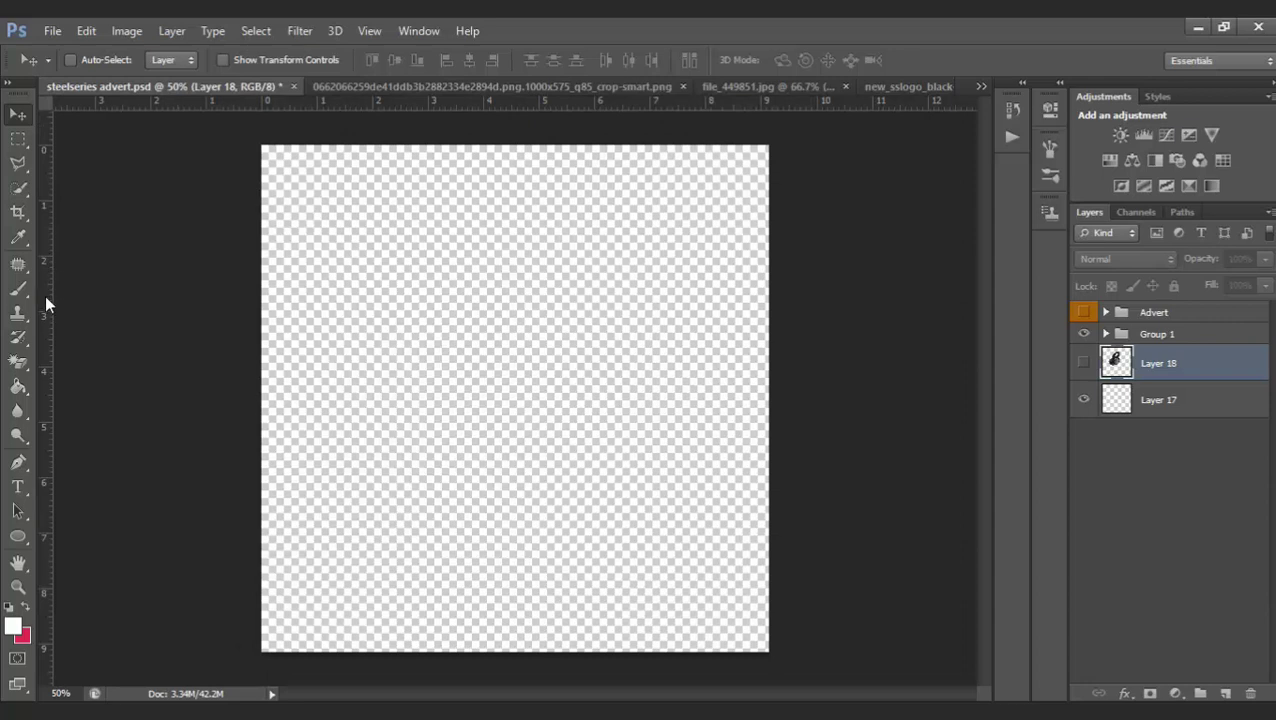
{"action": "left_click_drag", "start_coordinate": [47, 299], "coordinate": [512, 312]}
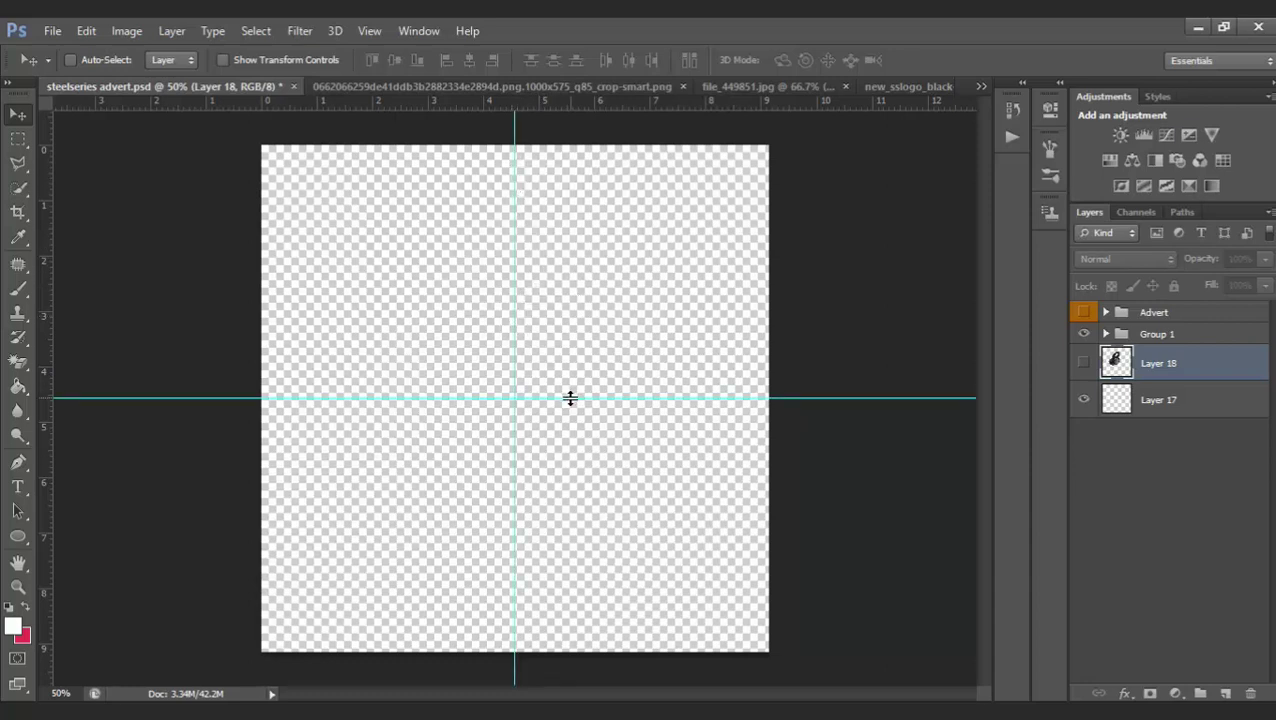
{"action": "left_click_drag", "start_coordinate": [572, 404], "coordinate": [470, 75]}
{"action": "key", "text": "ctrl+z"}
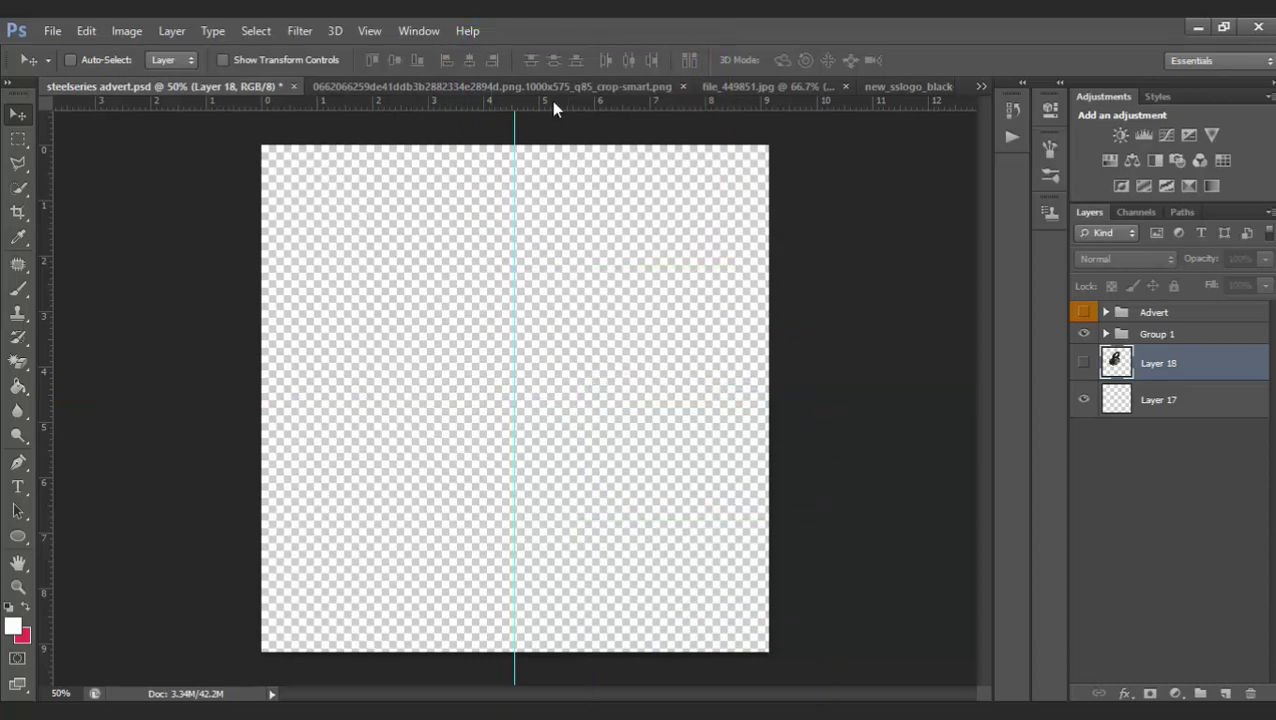
{"action": "left_click_drag", "start_coordinate": [553, 107], "coordinate": [570, 399]}
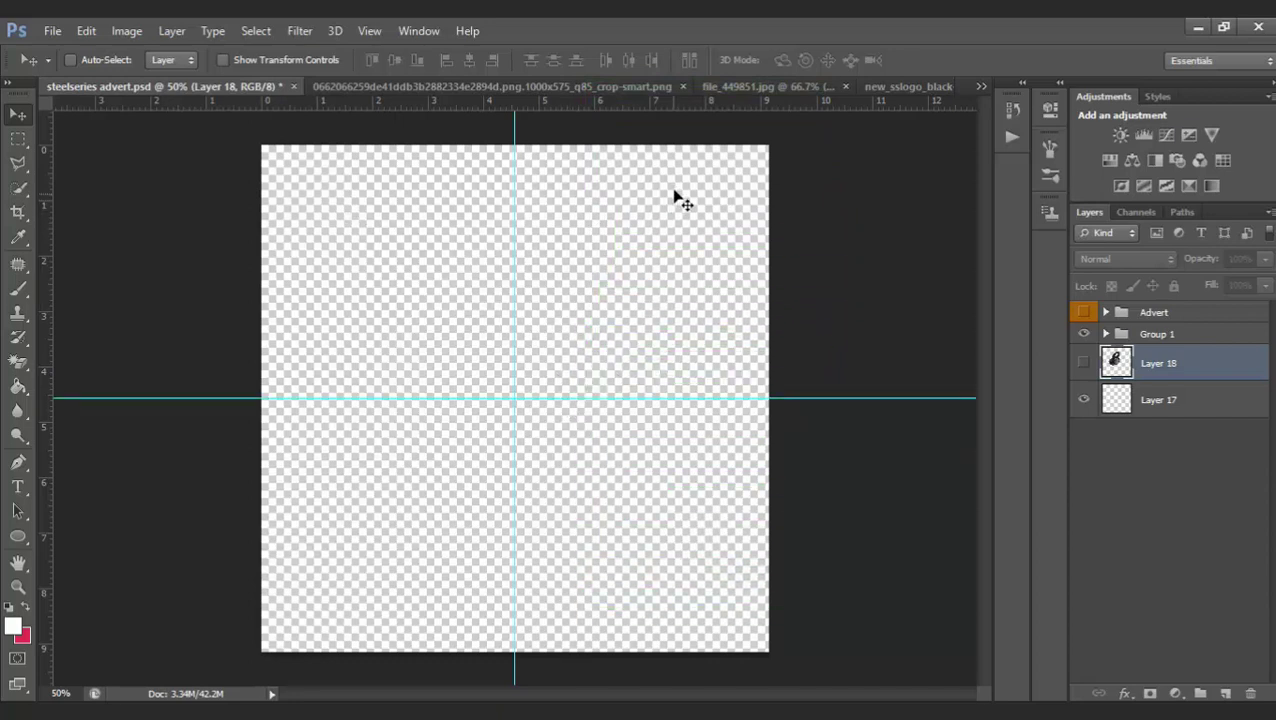
{"action": "left_click", "coordinate": [1085, 363]}
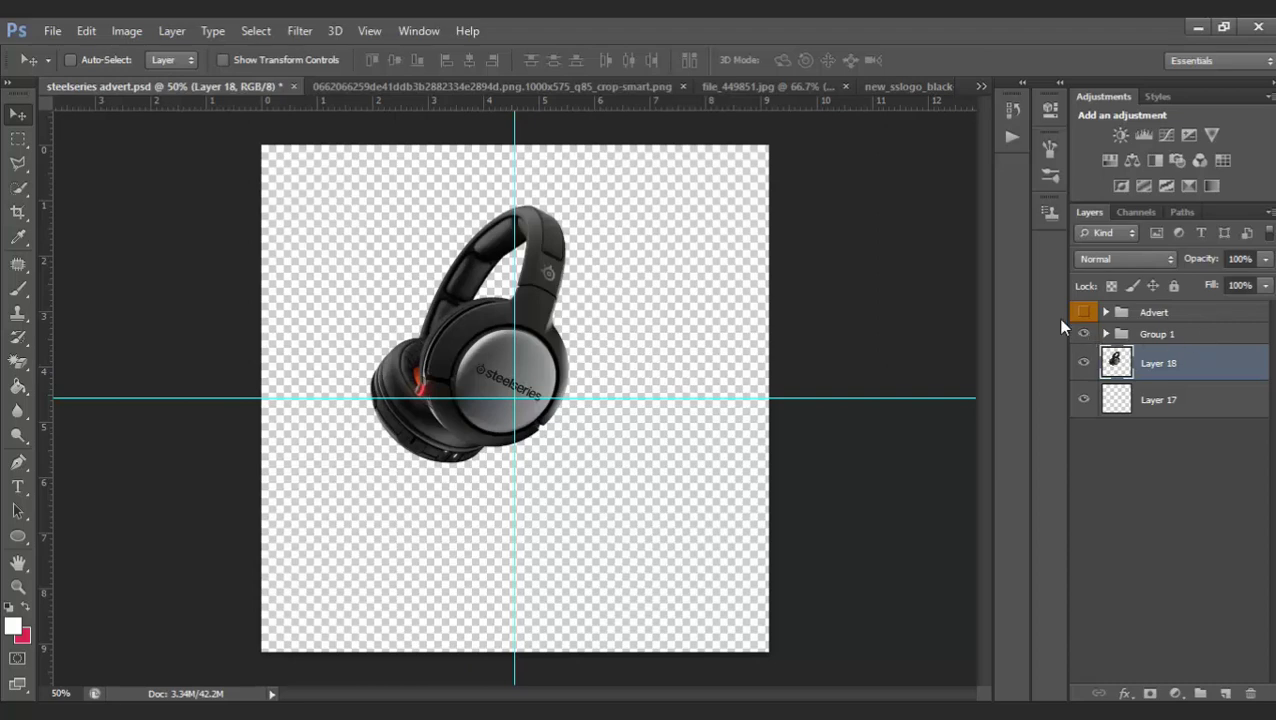
Try scaling the headphones layer down slightly with Free Transform
{"action": "key", "text": "ctrl+t"}
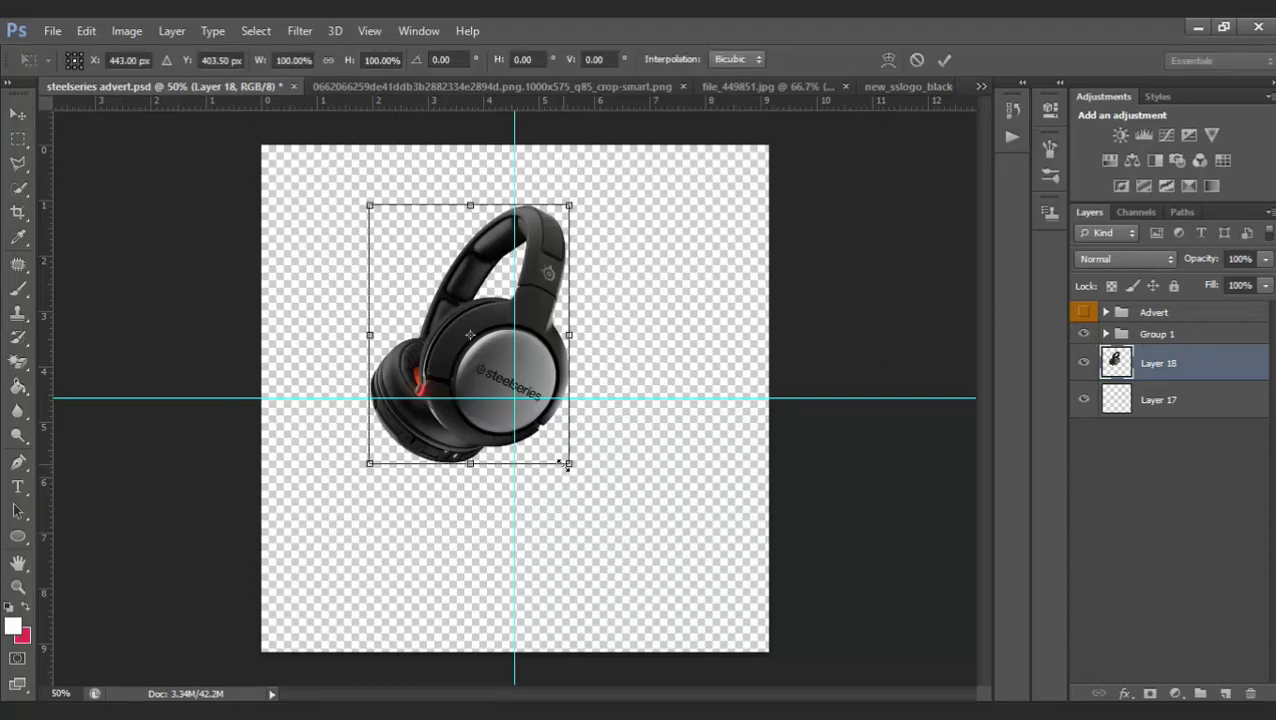
{"action": "left_click", "coordinate": [947, 62]}
{"action": "key", "text": "ctrl+t"}
{"action": "left_click", "coordinate": [922, 60]}
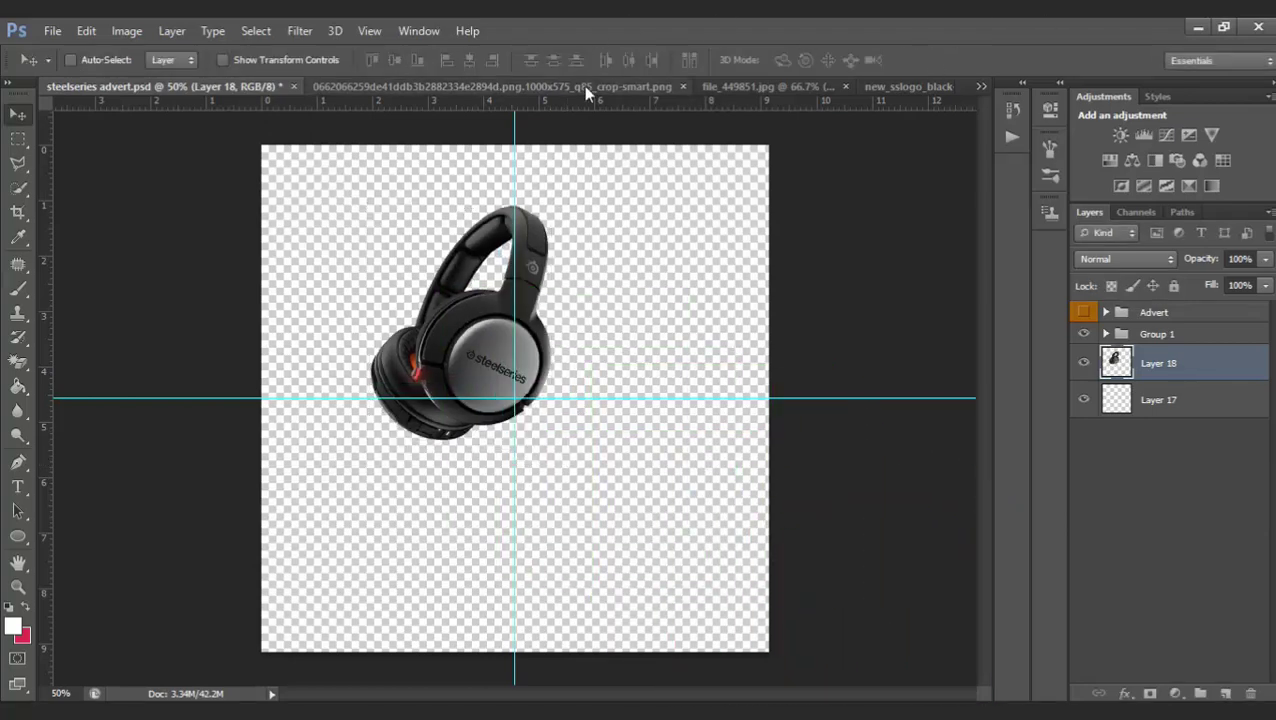
{"action": "key", "text": "ctrl+t"}
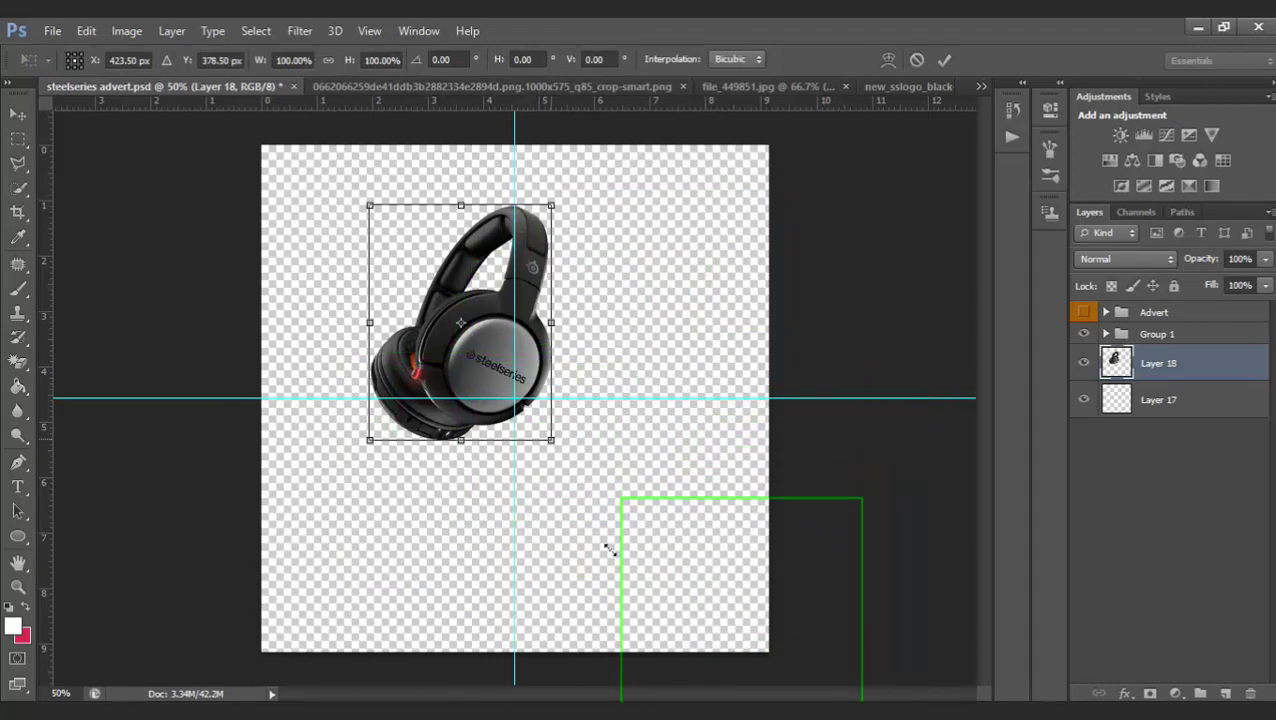
{"action": "left_click", "coordinate": [918, 59]}
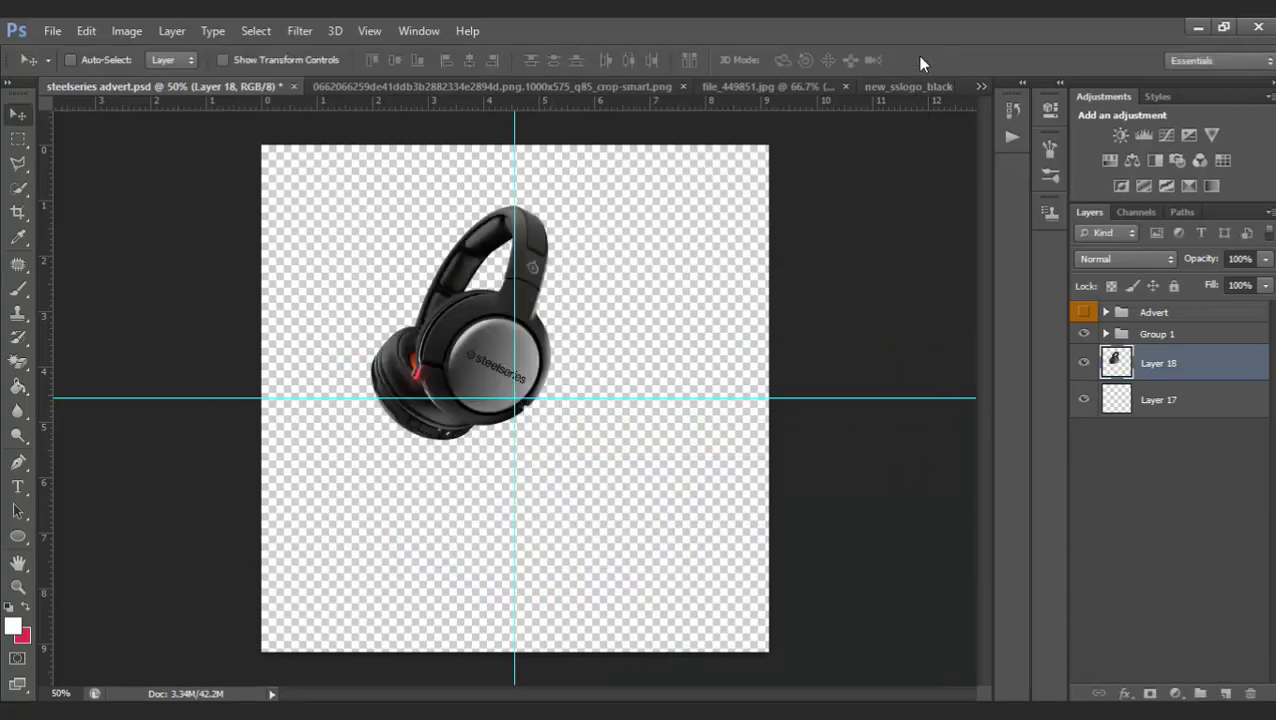
Enlarge the headphones proportionally with Free Transform until they span most of the canvas height, keeping them near the centre guides
{"action": "key", "text": "ctrl+t"}
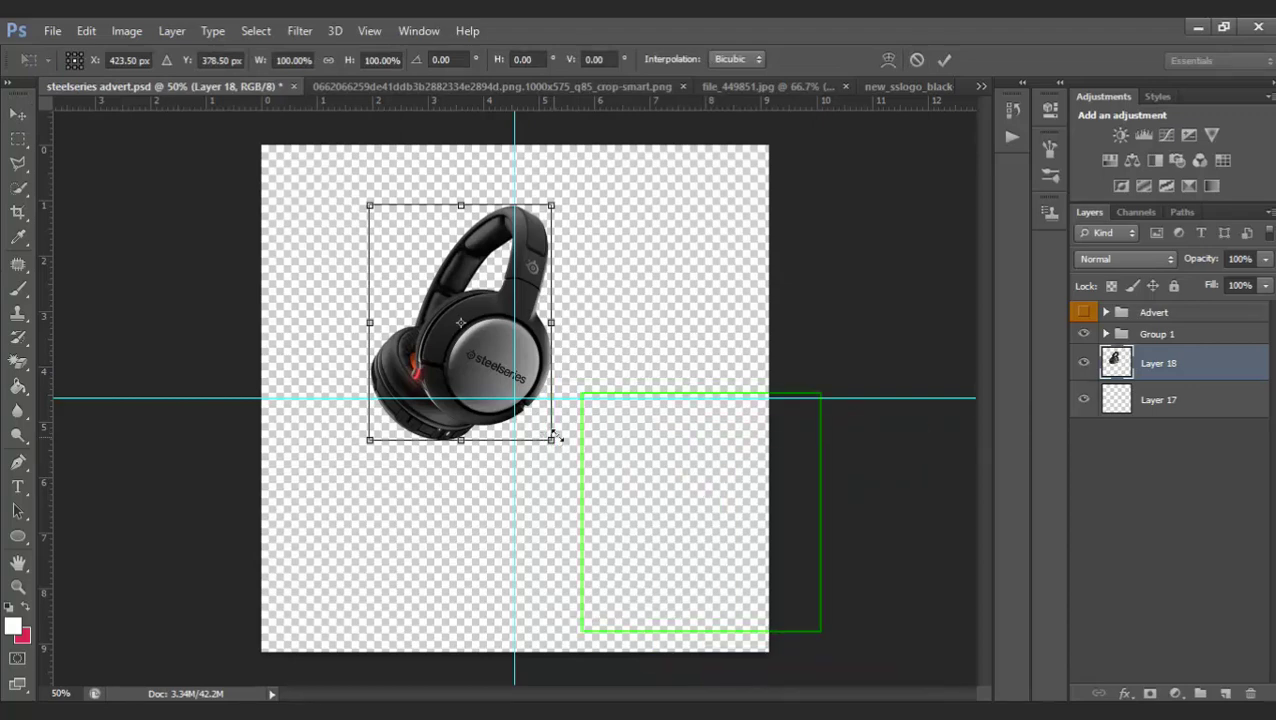
{"action": "left_click_drag", "start_coordinate": [551, 439], "coordinate": [522, 403]}
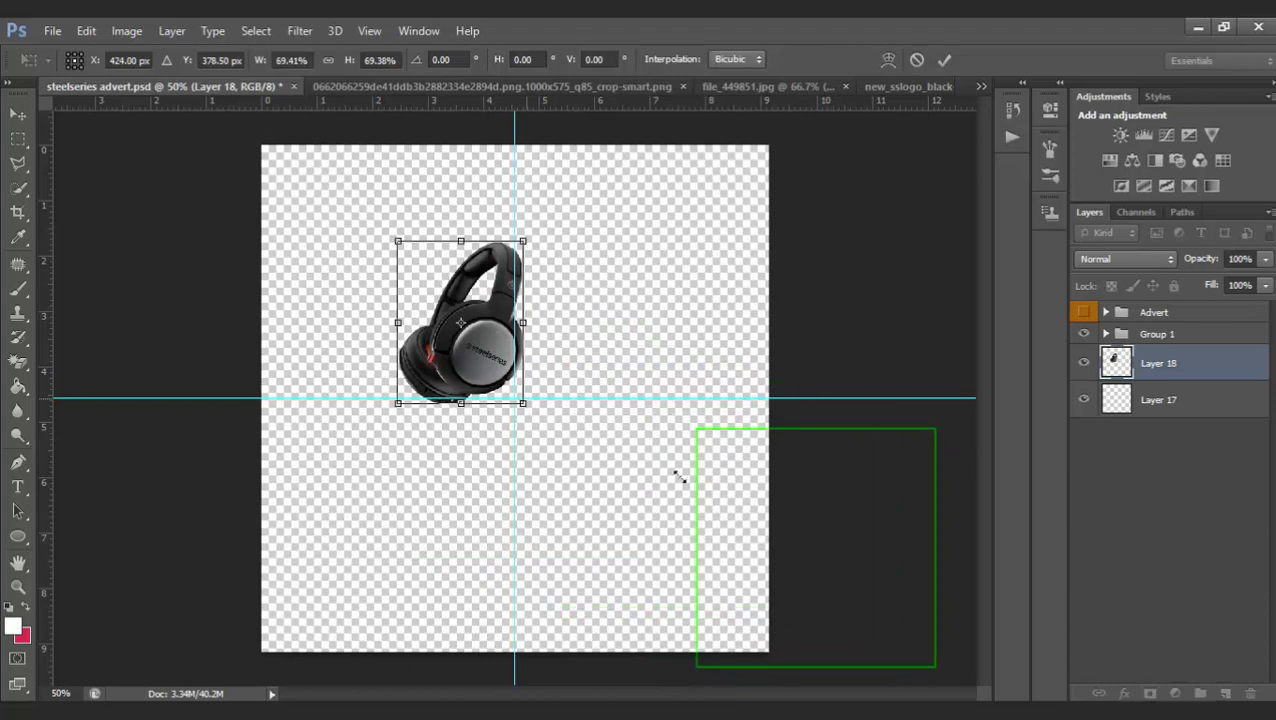
{"action": "left_click_drag", "start_coordinate": [559, 456], "coordinate": [650, 568]}
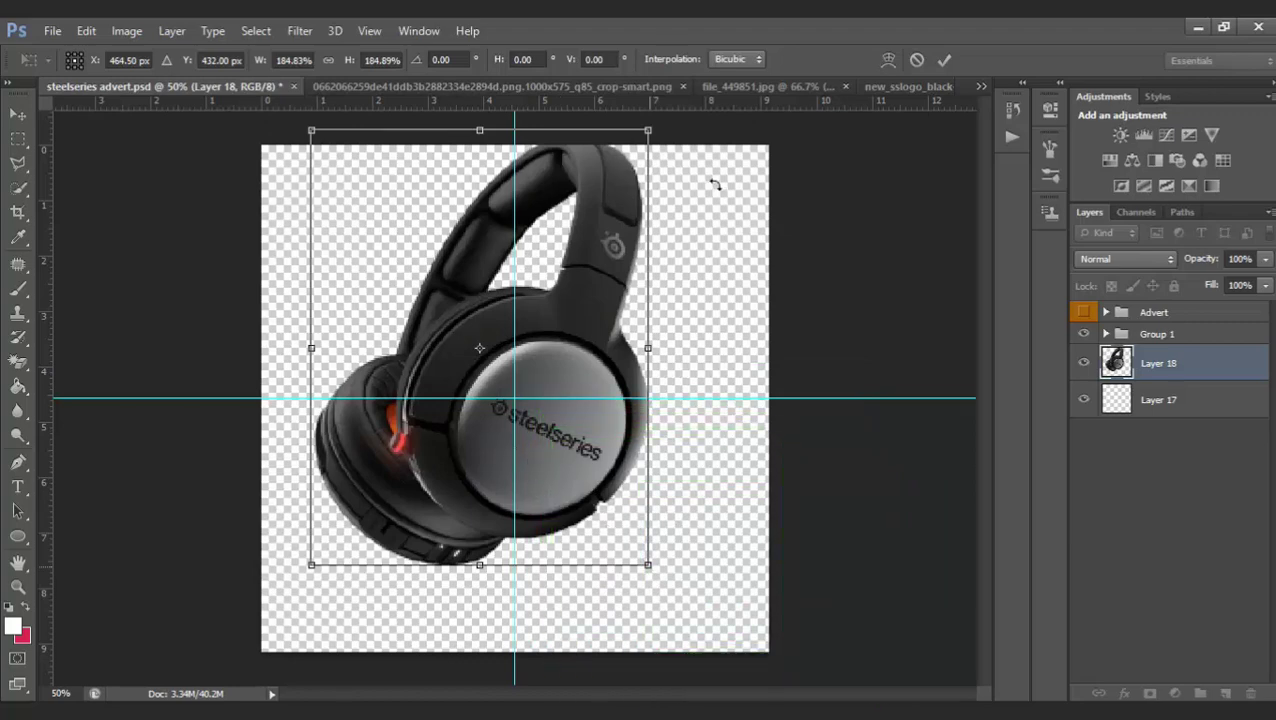
{"action": "key", "text": "ctrl+z"}
{"action": "left_click_drag", "start_coordinate": [670, 215], "coordinate": [677, 205]}
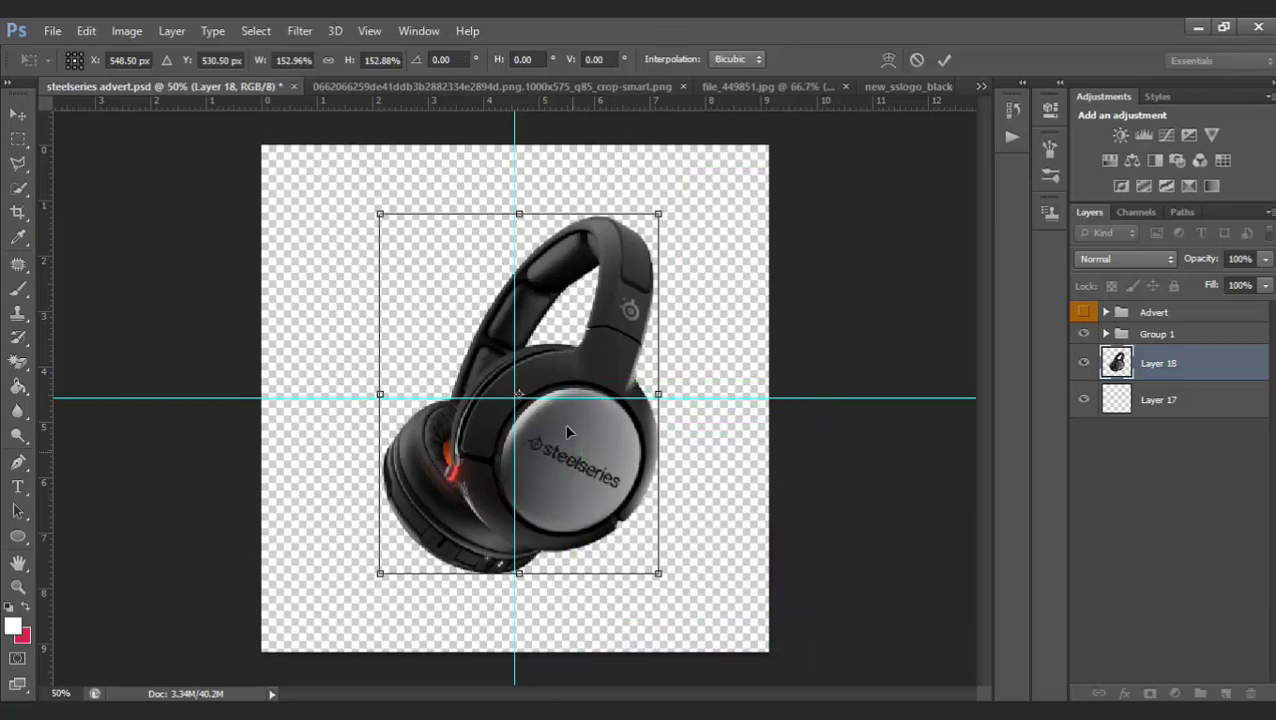
{"action": "left_click_drag", "start_coordinate": [564, 423], "coordinate": [560, 399]}
{"action": "left_click_drag", "start_coordinate": [680, 181], "coordinate": [692, 163]}
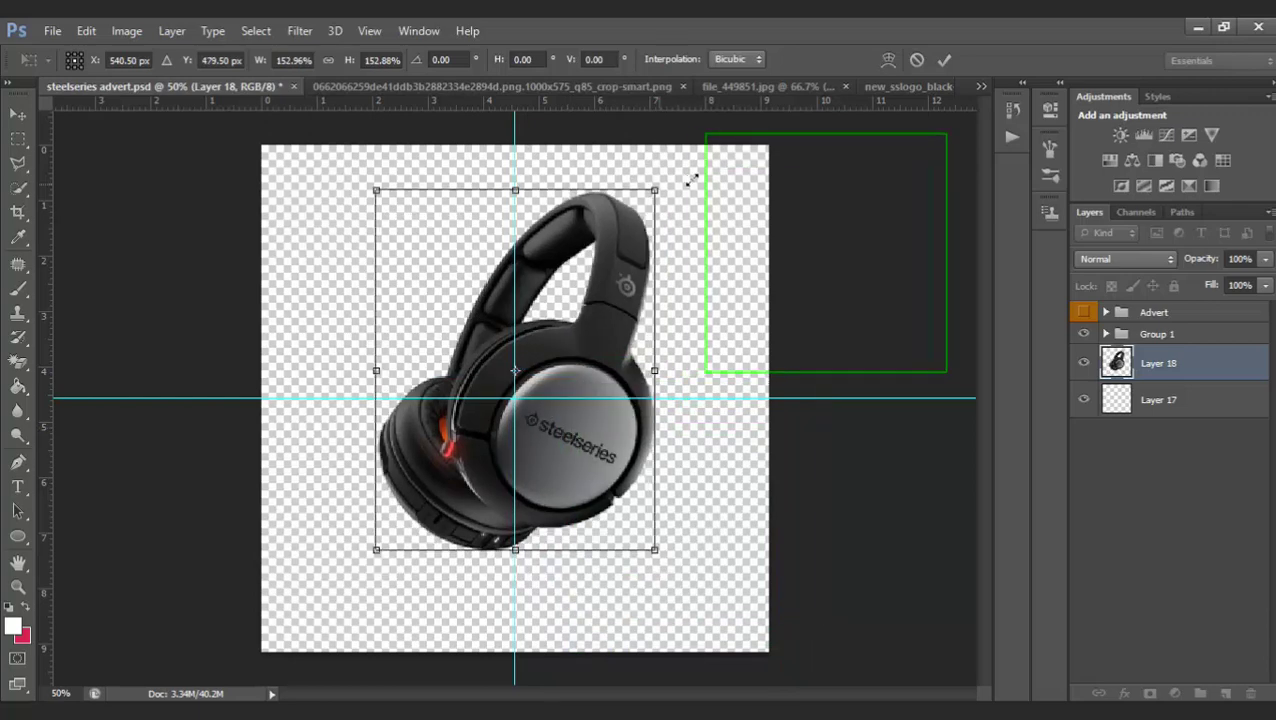
{"action": "left_click", "coordinate": [944, 59]}
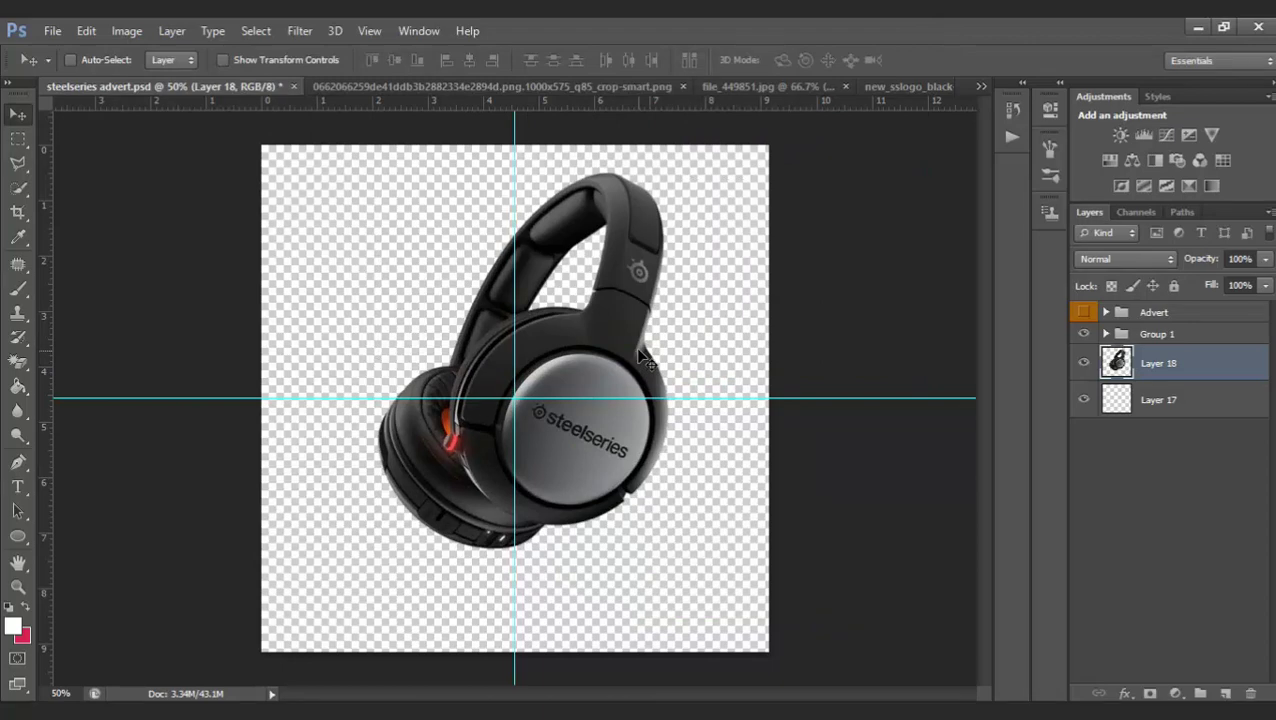
Centre the headphones horizontally on the vertical guide at about X 539 px
{"action": "key", "text": "ctrl+t"}
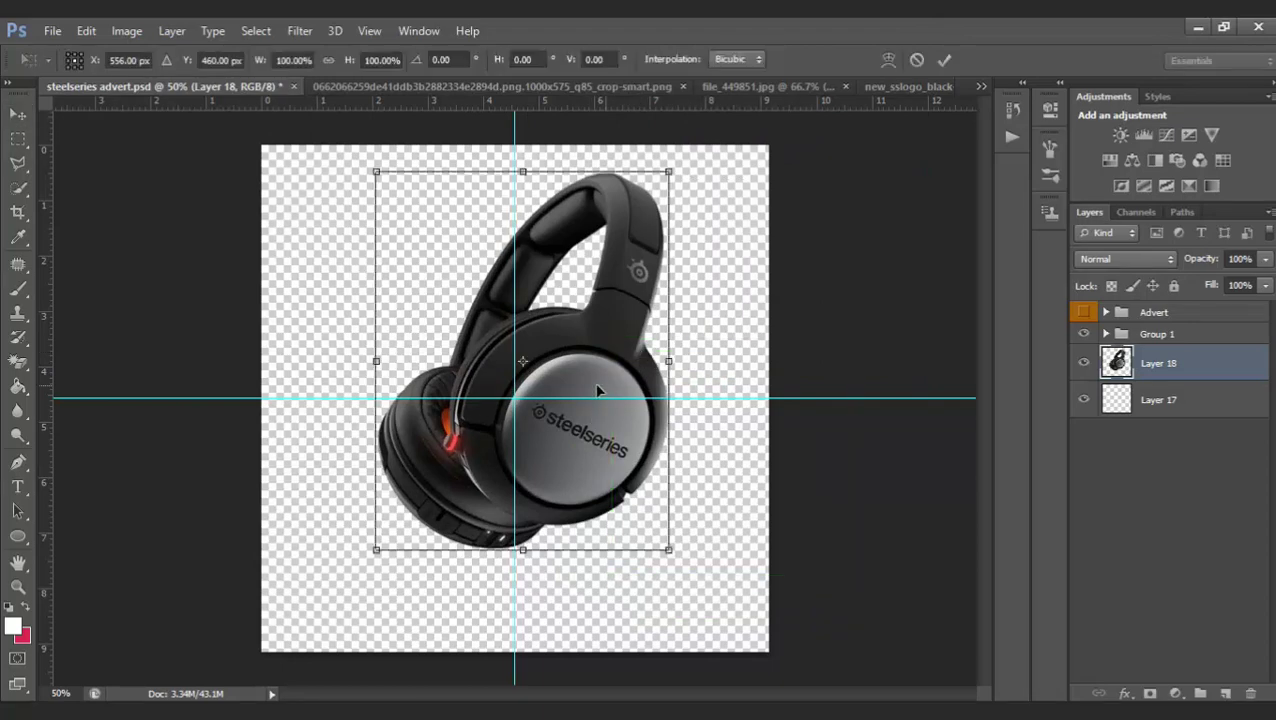
{"action": "left_click_drag", "start_coordinate": [600, 390], "coordinate": [593, 391]}
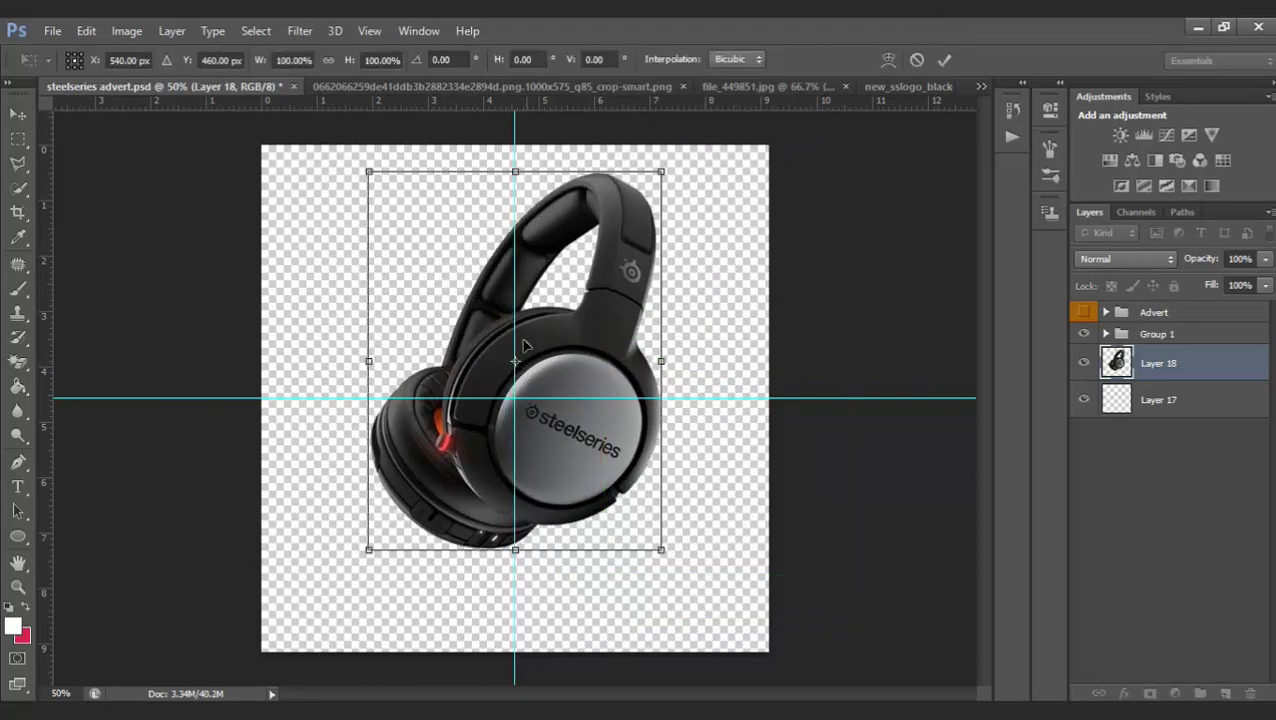
{"action": "left_click_drag", "start_coordinate": [516, 361], "coordinate": [528, 364]}
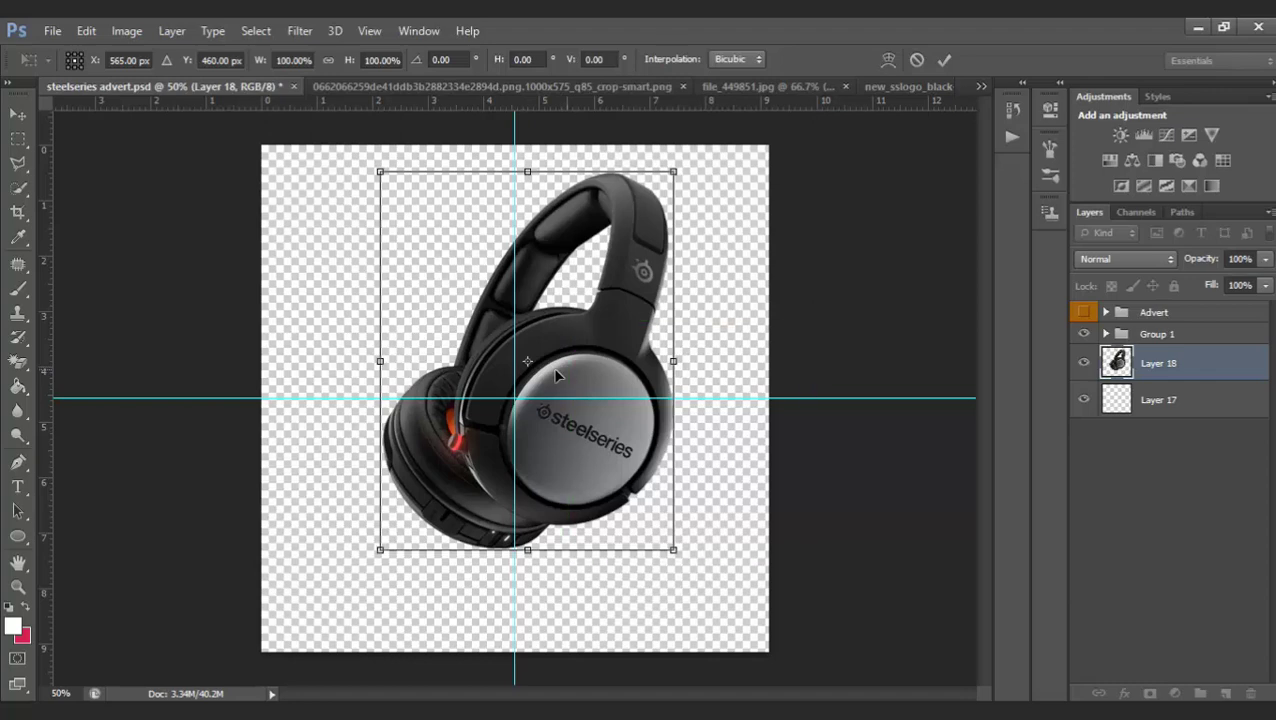
{"action": "mouse_move", "coordinate": [559, 375]}
{"action": "left_mouse_down"}
{"action": "mouse_move", "coordinate": [558, 406]}
{"action": "mouse_move", "coordinate": [556, 376]}
{"action": "left_mouse_up"}
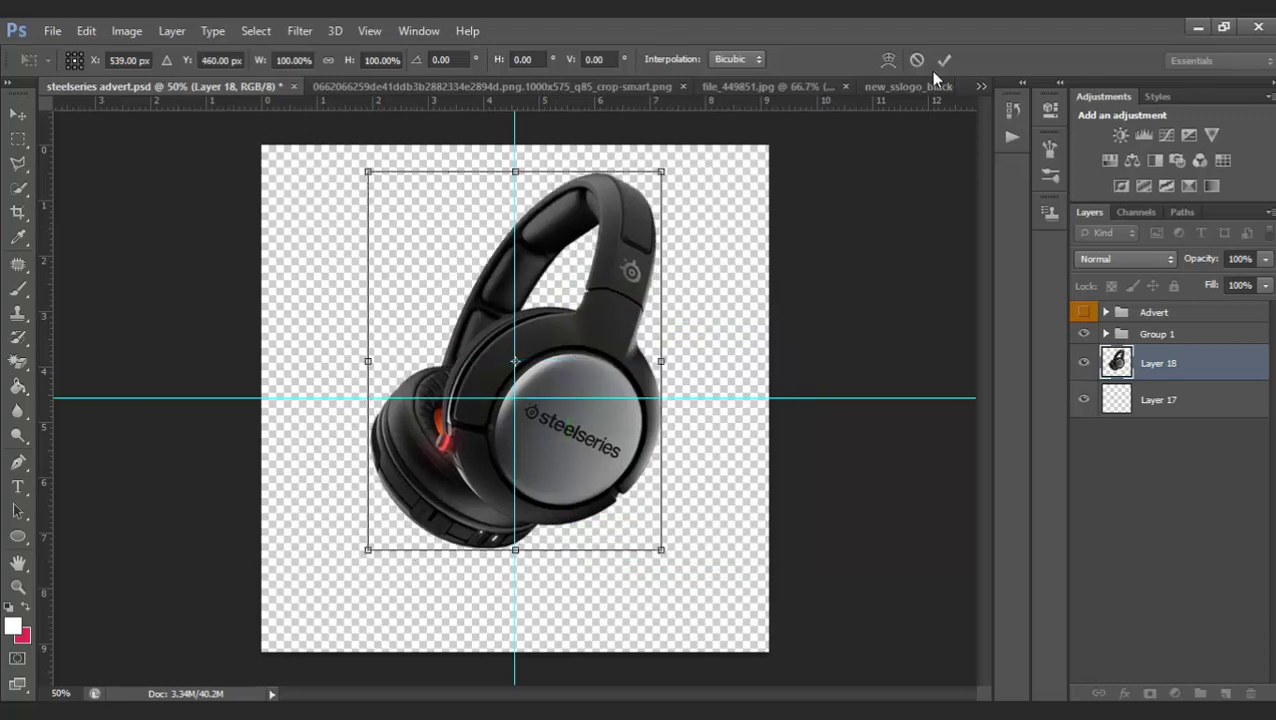
{"action": "left_click", "coordinate": [944, 59]}
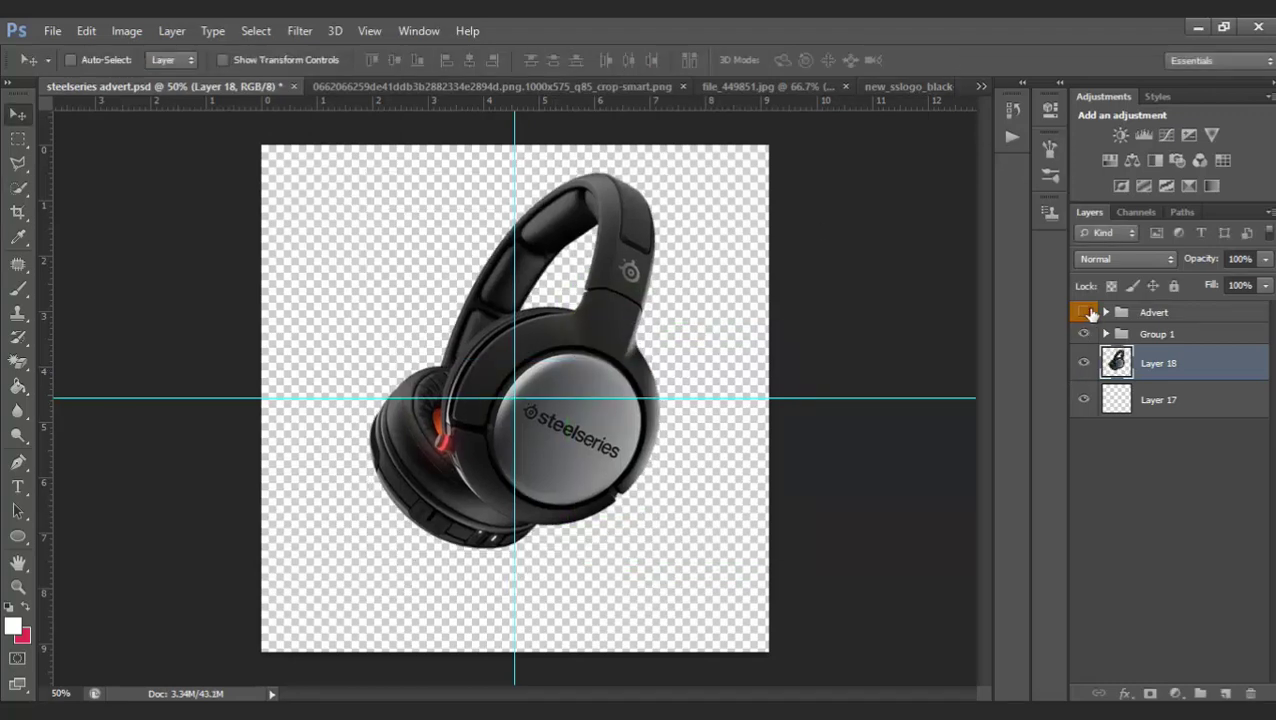
Compare the headphones with the finished Advert group and scale them up slightly to match its size
{"action": "left_click", "coordinate": [1085, 312]}
{"action": "left_click", "coordinate": [1085, 312]}
{"action": "left_click", "coordinate": [1085, 312]}
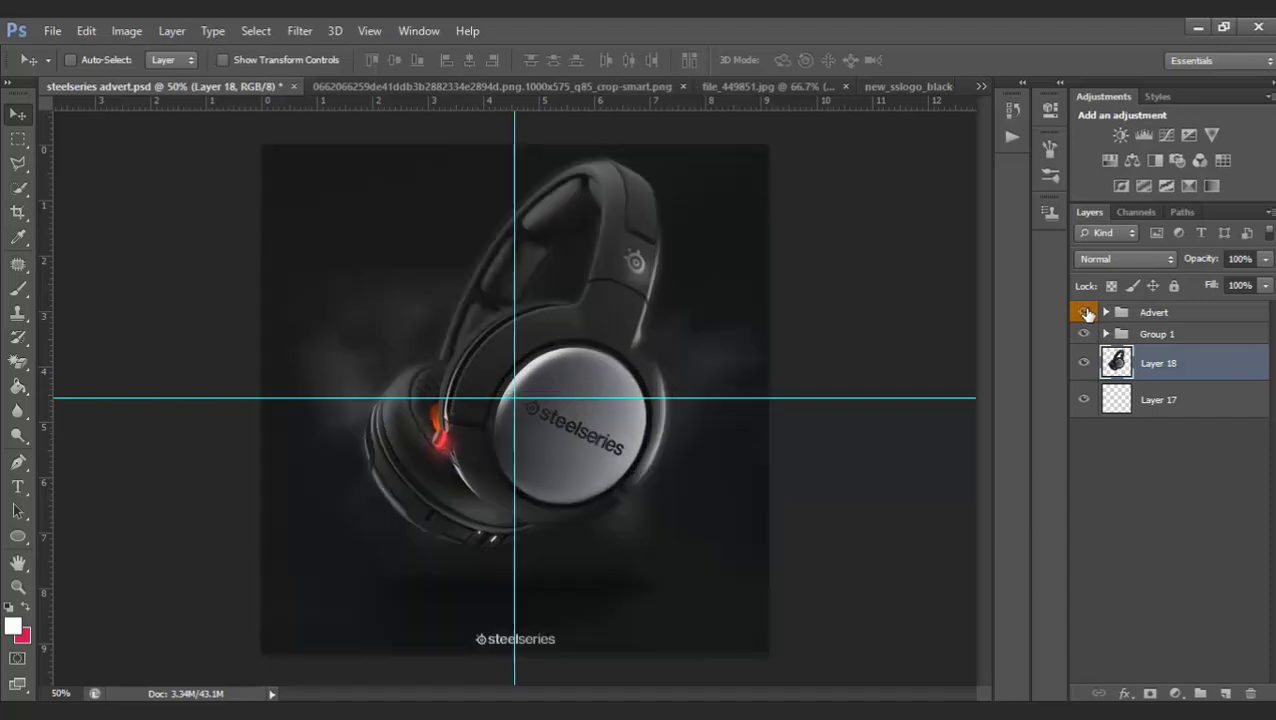
{"action": "key", "text": "ctrl+t"}
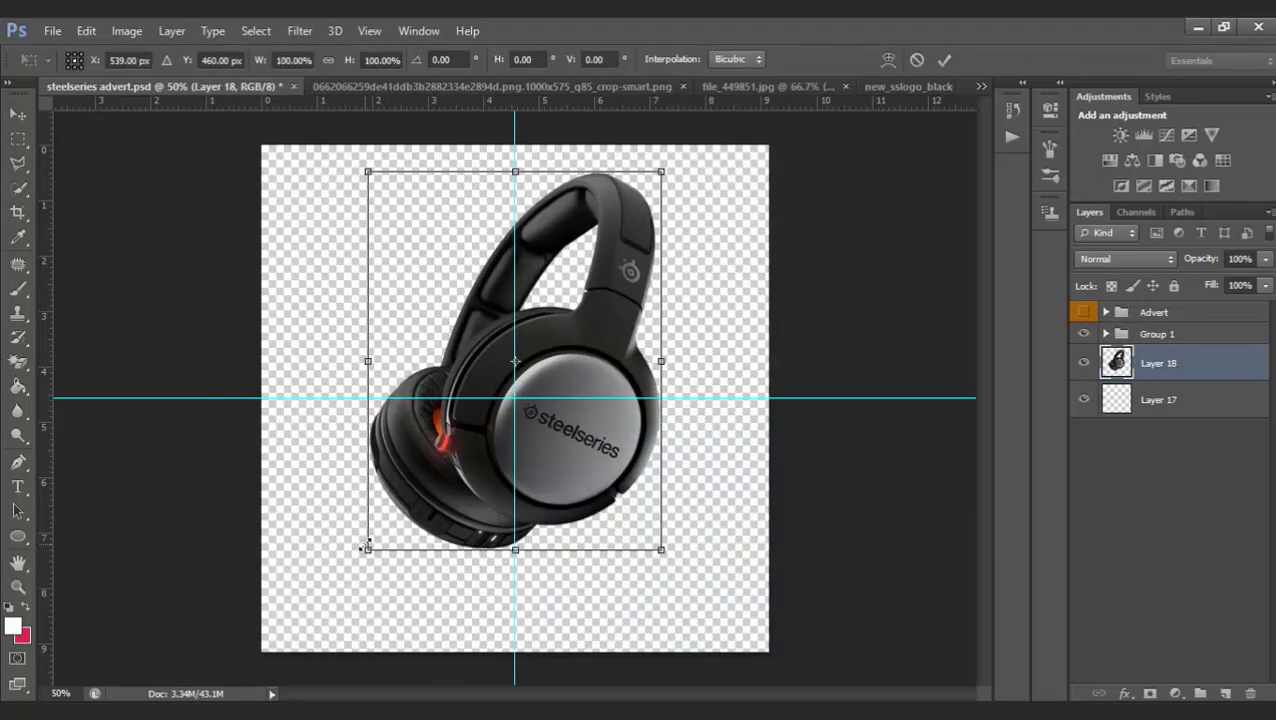
{"action": "left_click", "coordinate": [944, 60]}
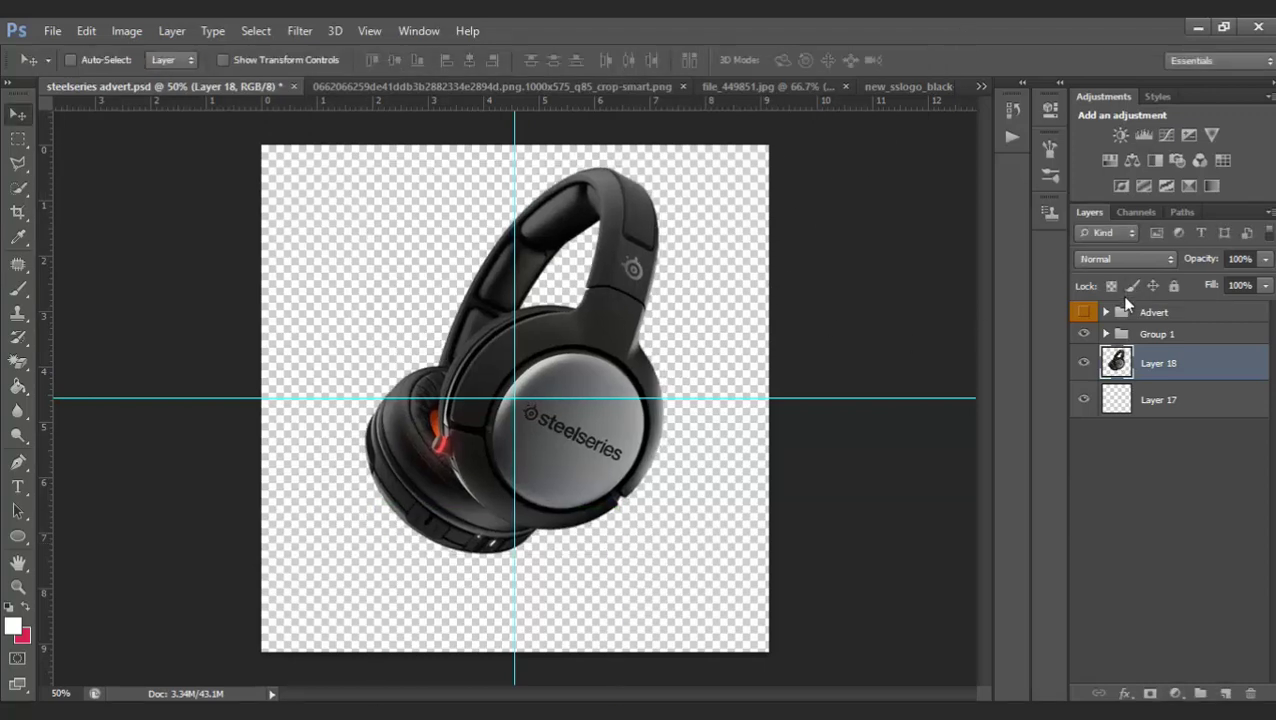
Nudge the headphones slightly upward to match the finished version, toggling the Advert group's visibility to compare and leaving it hidden
{"action": "left_click", "coordinate": [1085, 312]}
{"action": "left_click", "coordinate": [1085, 312]}
{"action": "left_click", "coordinate": [1085, 312]}
{"action": "left_click", "coordinate": [1085, 312]}
{"action": "left_click", "coordinate": [1084, 312]}
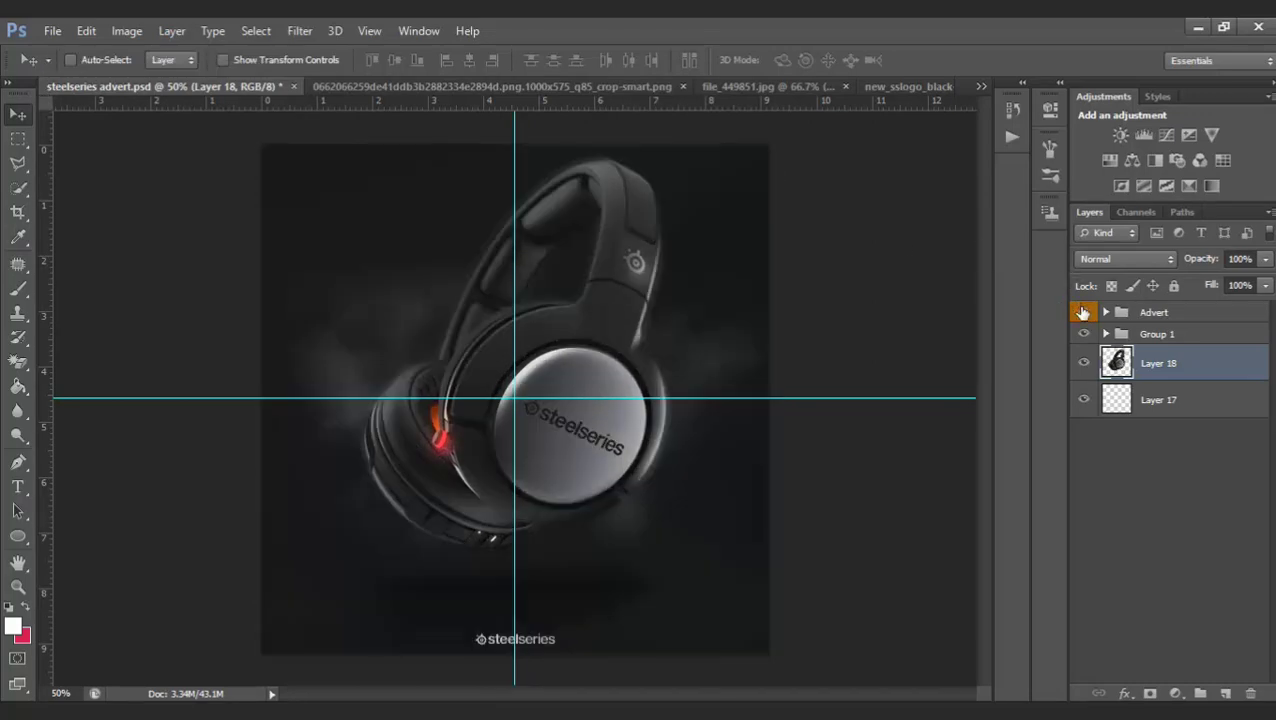
{"action": "left_click", "coordinate": [1083, 312]}
{"action": "left_click", "coordinate": [1083, 312]}
{"action": "left_click", "coordinate": [1083, 312]}
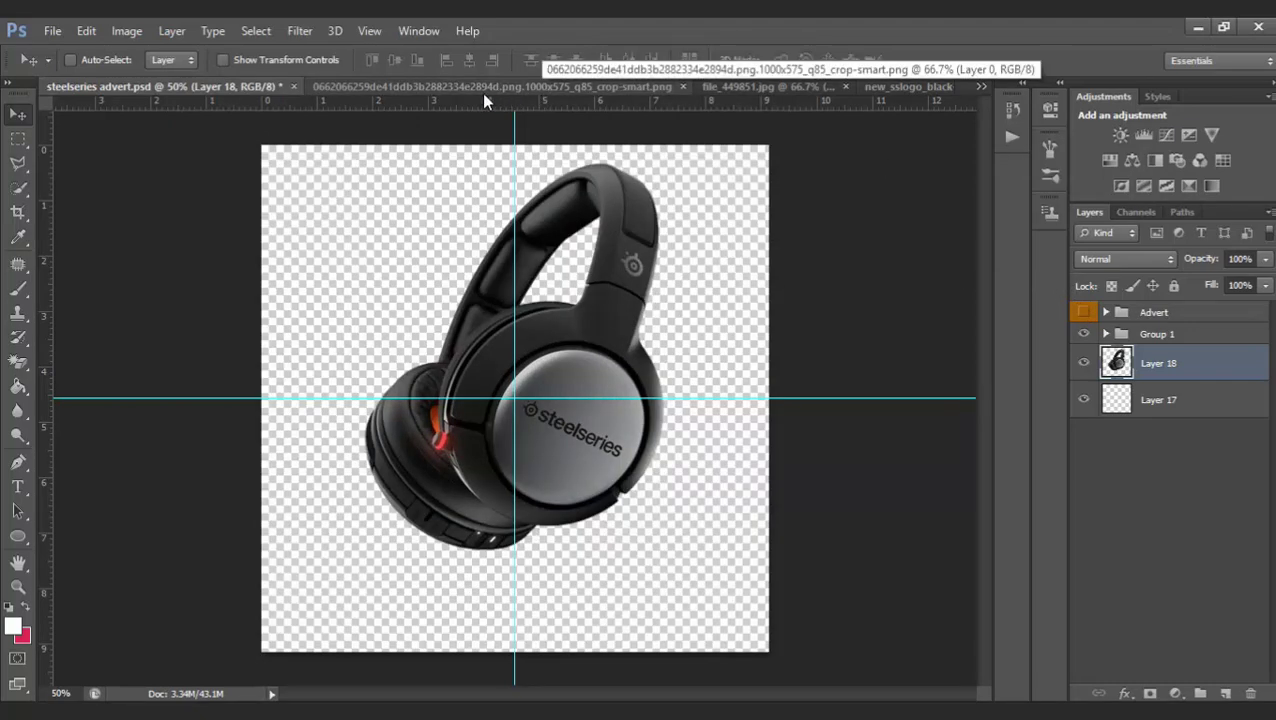
{"action": "left_click", "coordinate": [396, 86]}
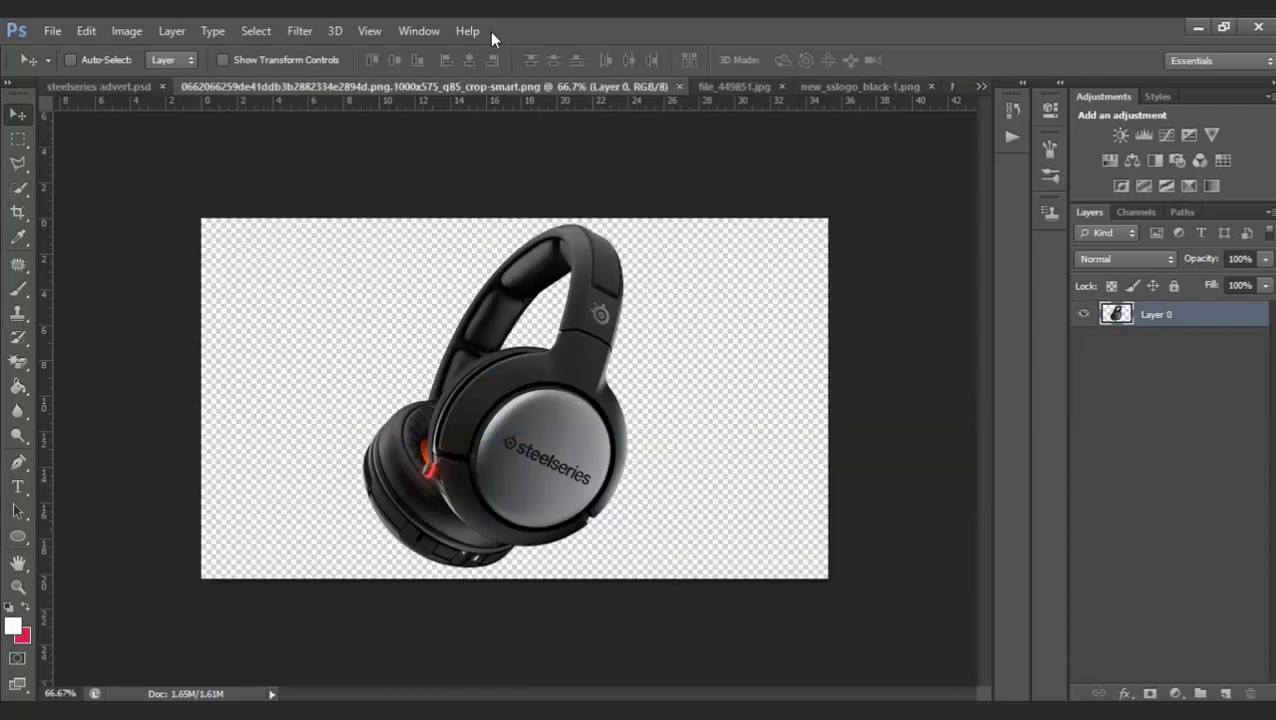
{"action": "left_click", "coordinate": [735, 87]}
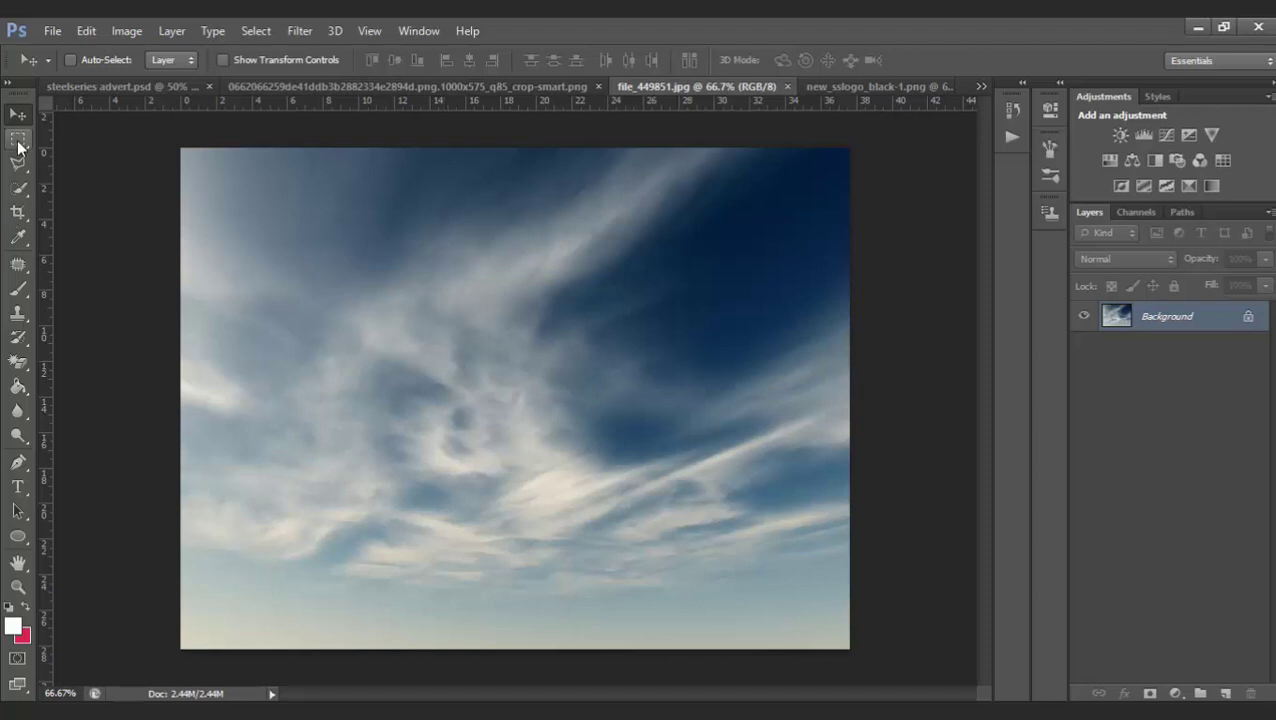
{"action": "key", "text": "ctrl+j"}
{"action": "left_click_drag", "start_coordinate": [370, 464], "coordinate": [692, 456]}
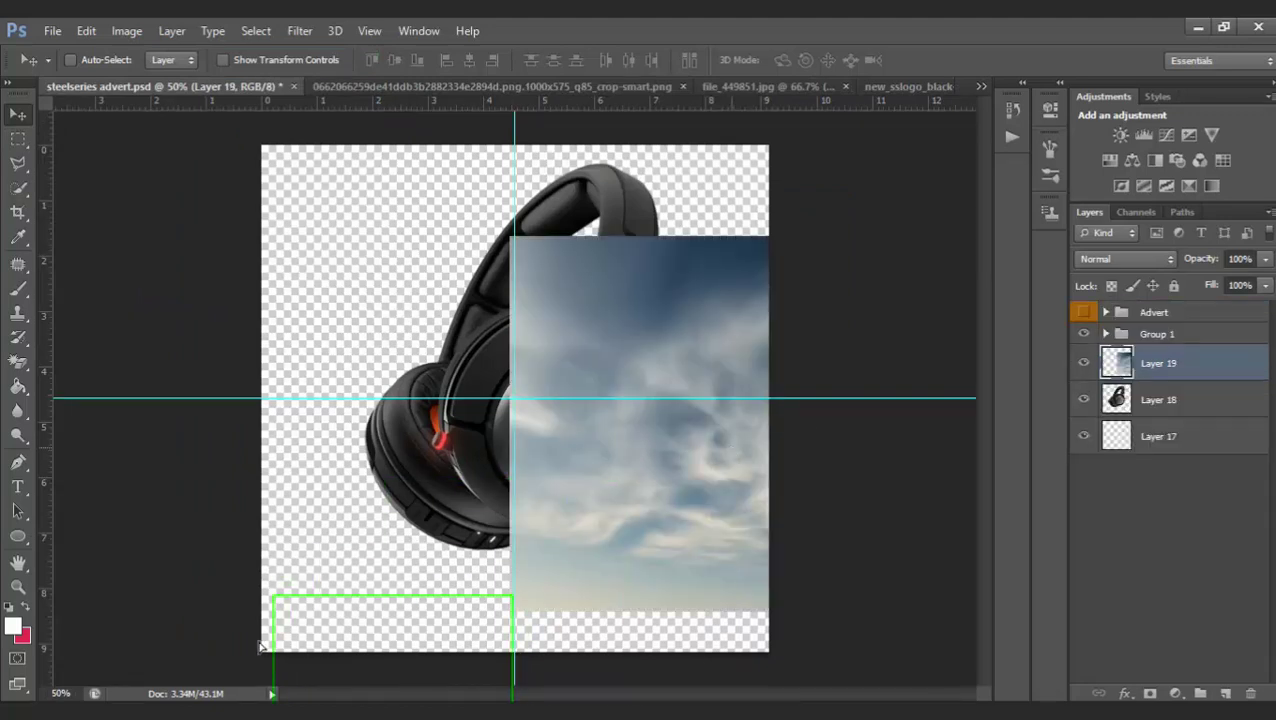
{"action": "key", "text": "ctrl+t"}
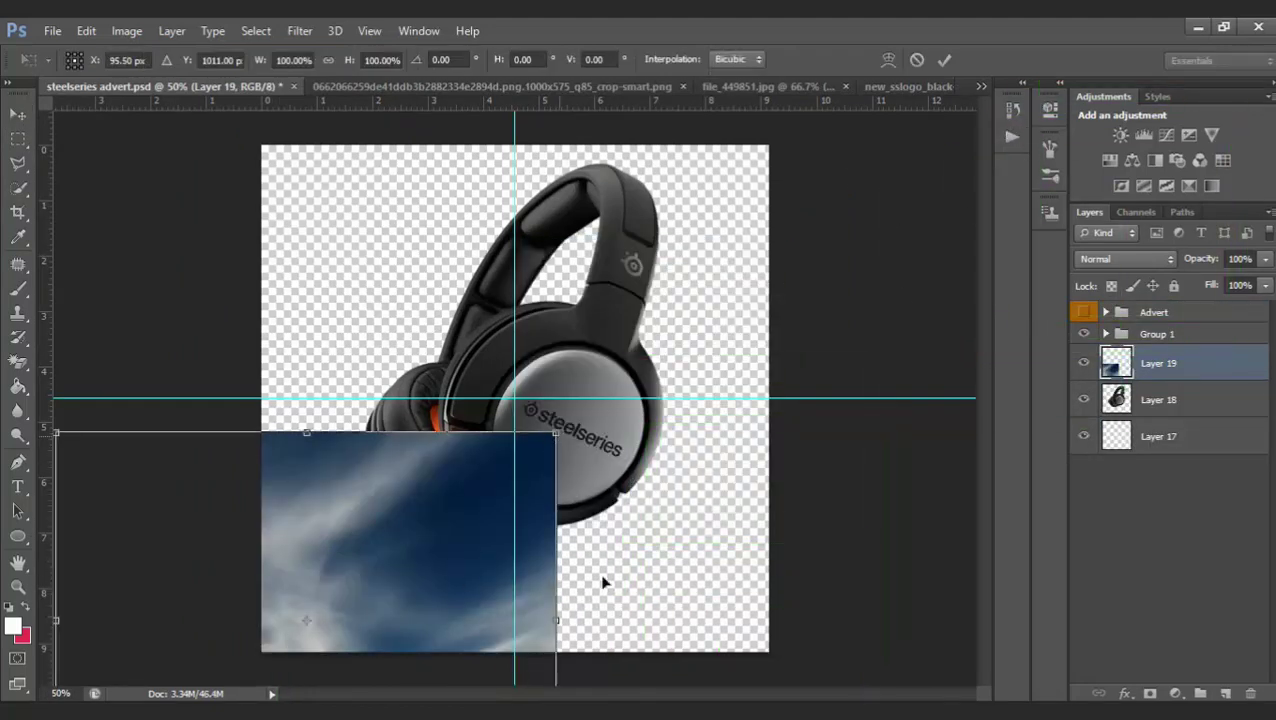
{"action": "left_click", "coordinate": [944, 59]}
{"action": "key", "text": "Delete"}
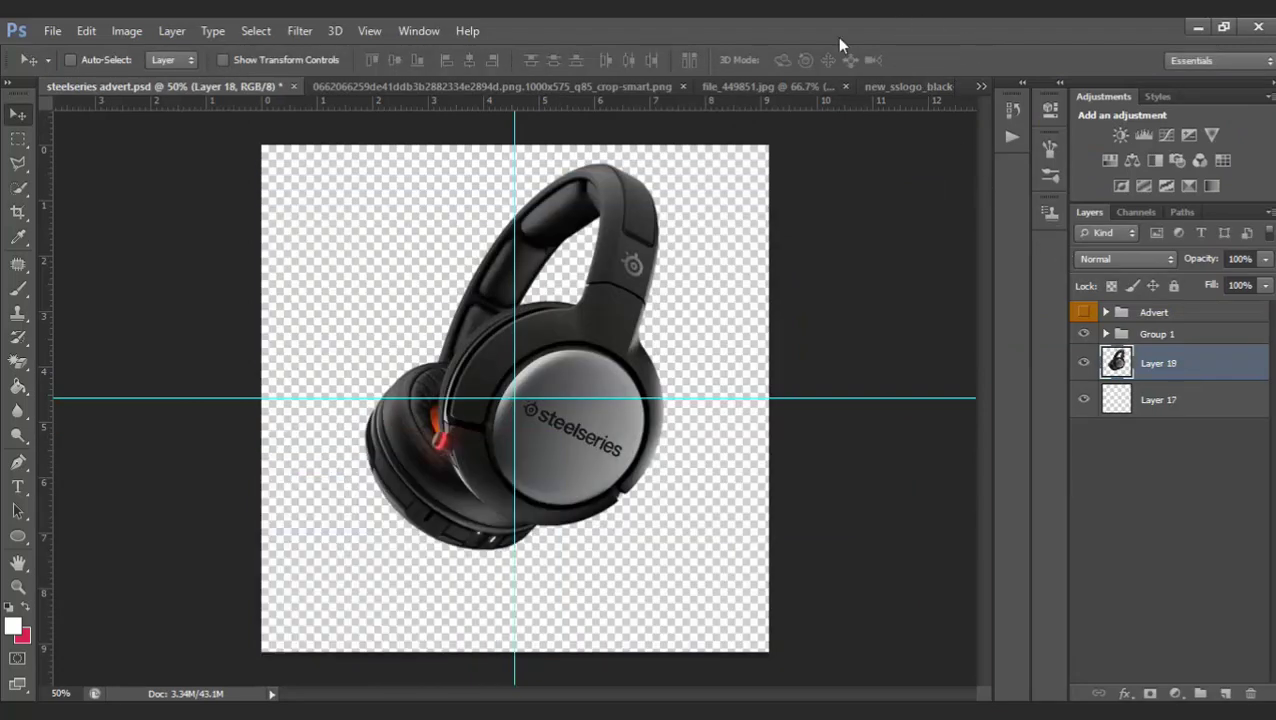
{"action": "left_click", "coordinate": [780, 86]}
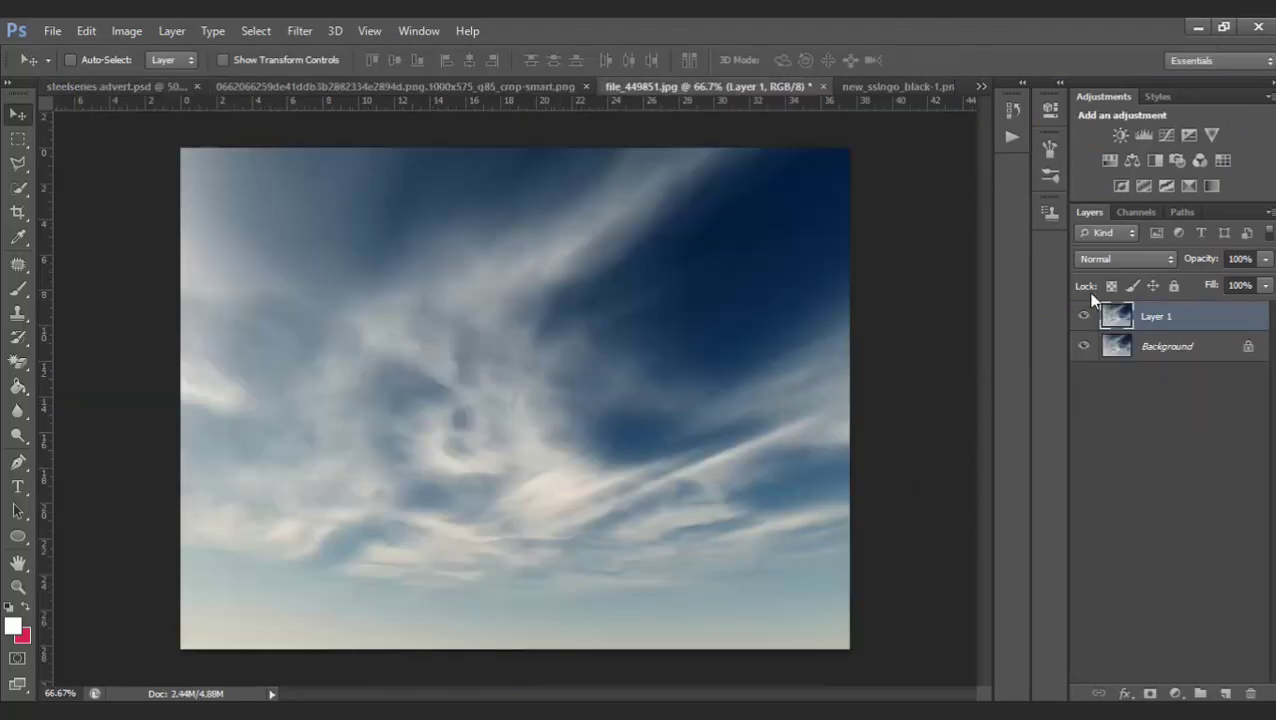
{"action": "key", "text": "Delete"}
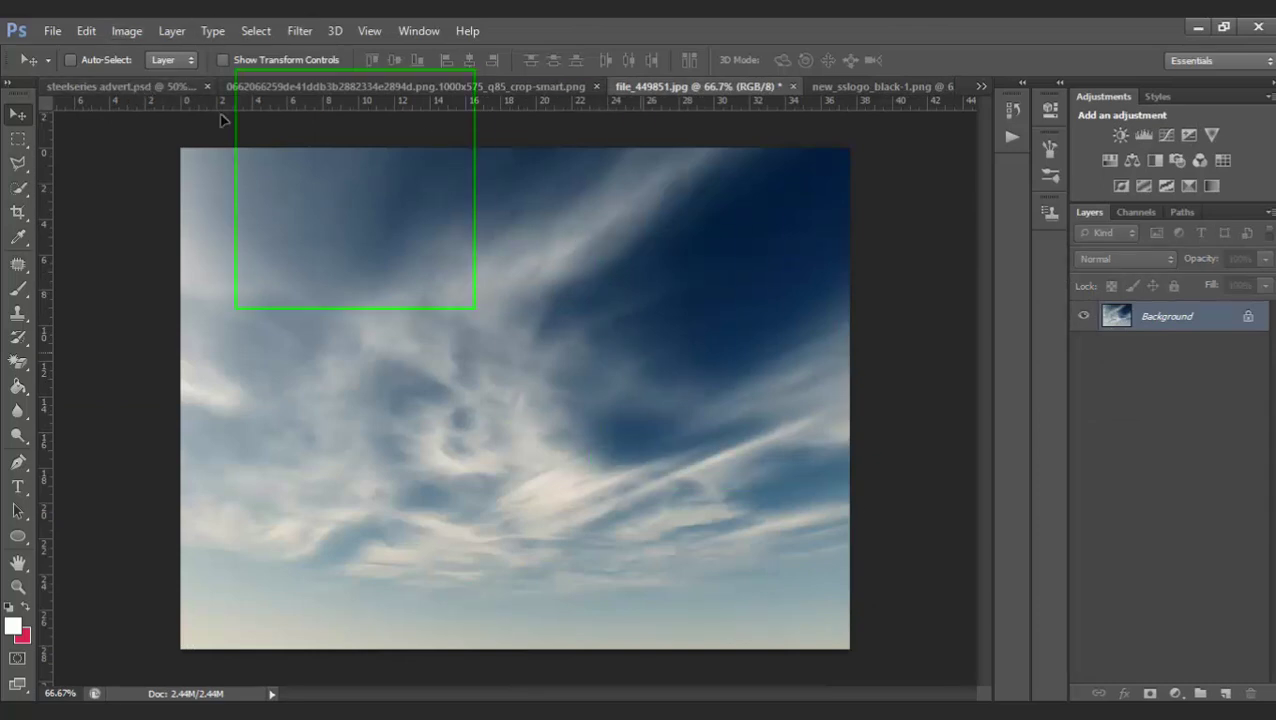
Copy the cloud photo from file_449851.jpg into steelseries advert.psd and place its layer directly below the headphones layer
{"action": "left_click", "coordinate": [170, 87]}
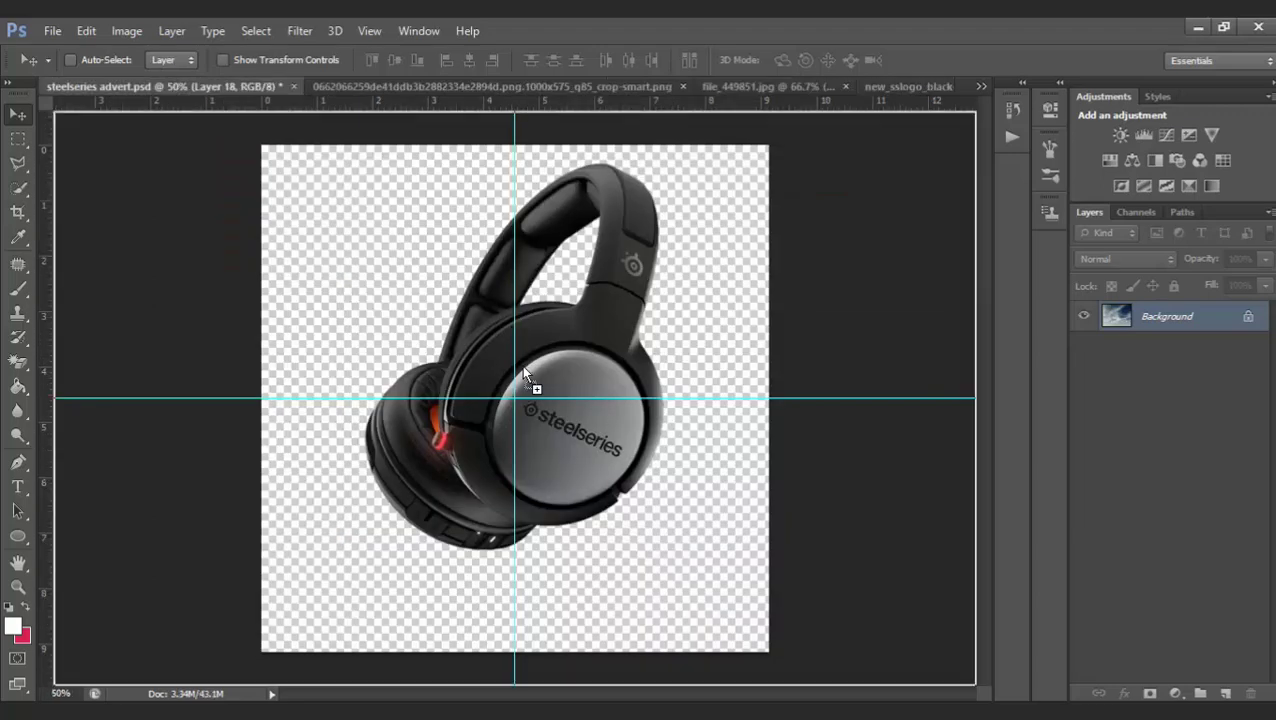
{"action": "left_click_drag", "start_coordinate": [522, 395], "coordinate": [481, 359]}
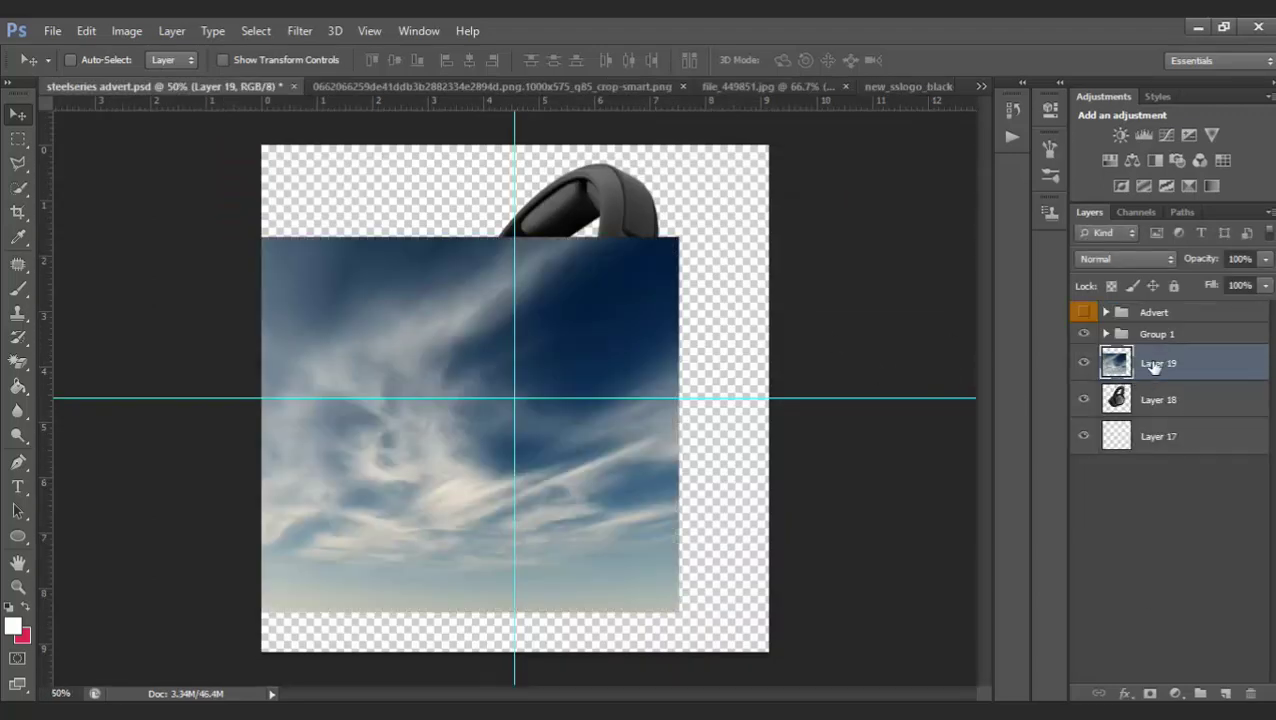
{"action": "left_click_drag", "start_coordinate": [1202, 365], "coordinate": [598, 400]}
{"action": "key", "text": "ctrl+bracketleft"}
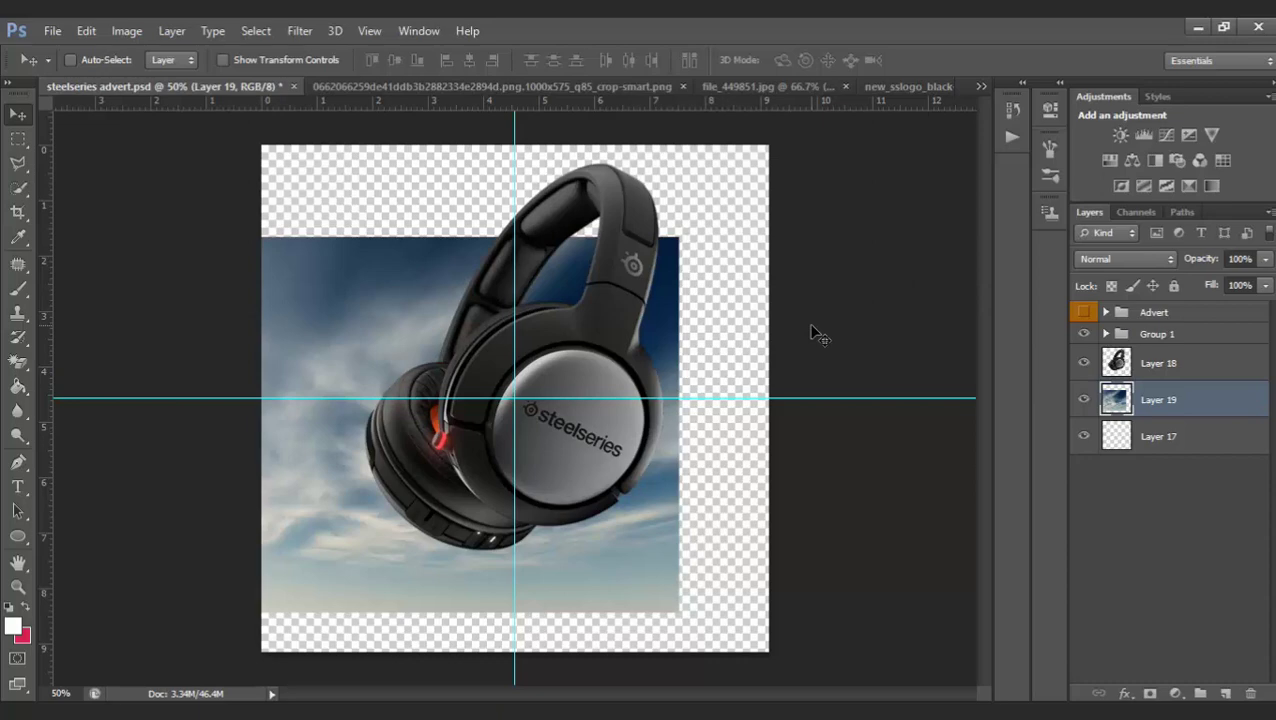
Enlarge the cloud layer with Free Transform to about 239% and position it so it covers the whole canvas
{"action": "key", "text": "ctrl+t"}
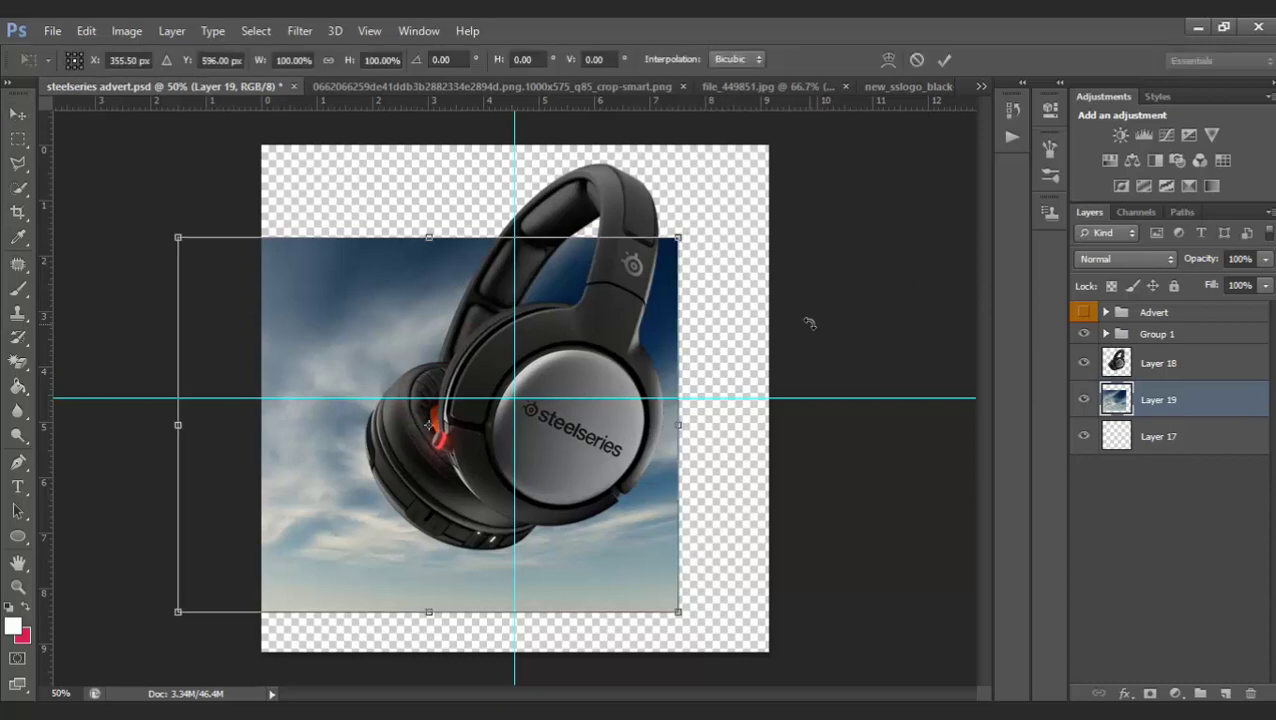
{"action": "left_click_drag", "start_coordinate": [678, 238], "coordinate": [980, 153]}
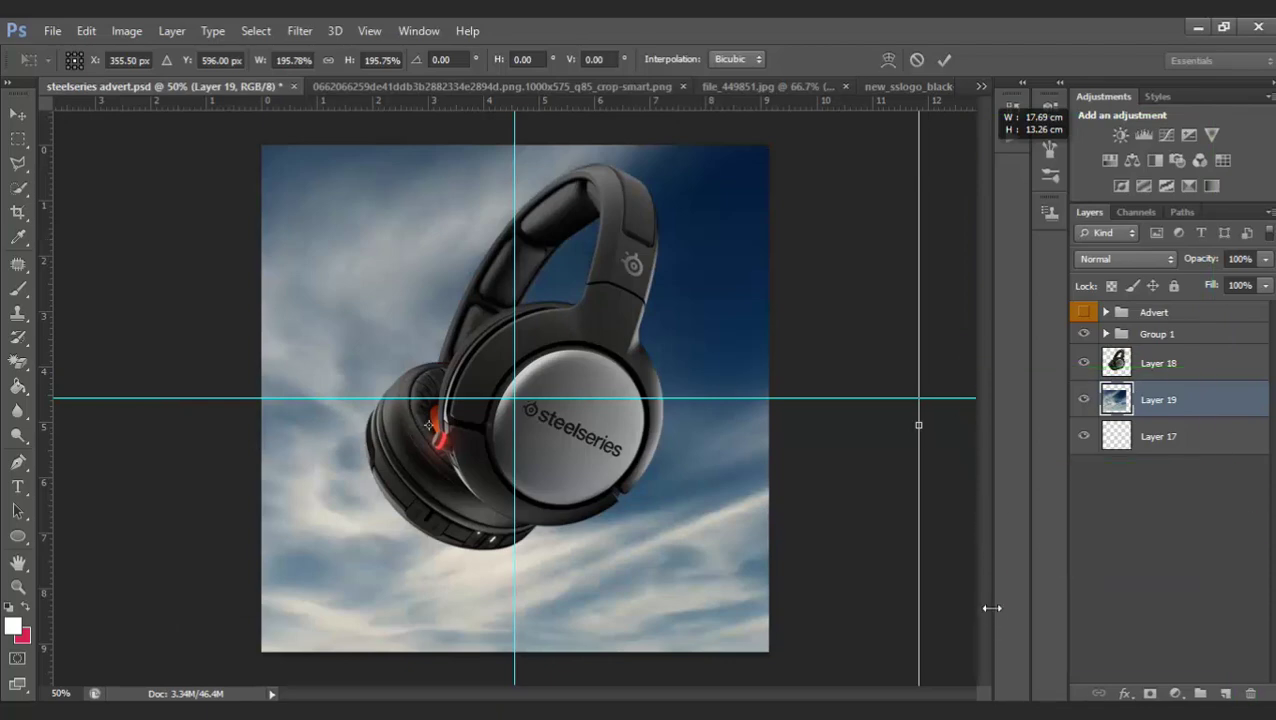
{"action": "left_click_drag", "start_coordinate": [700, 480], "coordinate": [336, 323]}
{"action": "left_click_drag", "start_coordinate": [258, 284], "coordinate": [161, 210]}
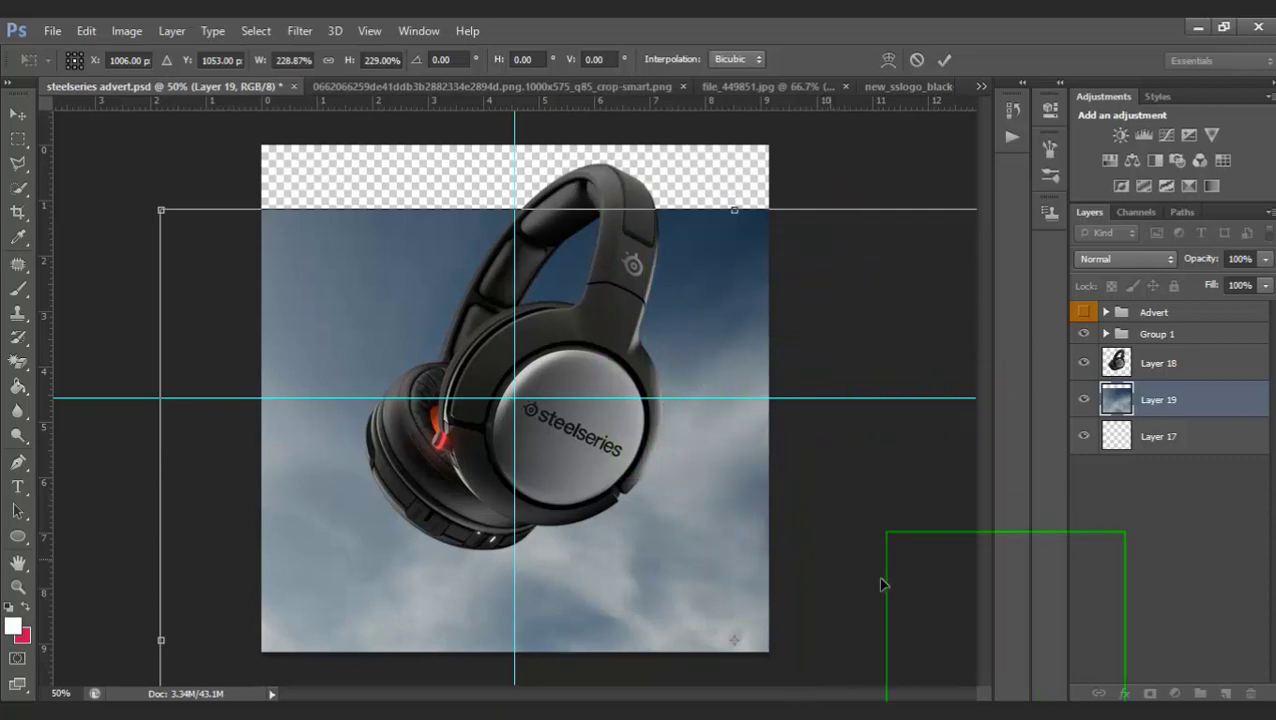
{"action": "left_click_drag", "start_coordinate": [165, 201], "coordinate": [252, 214]}
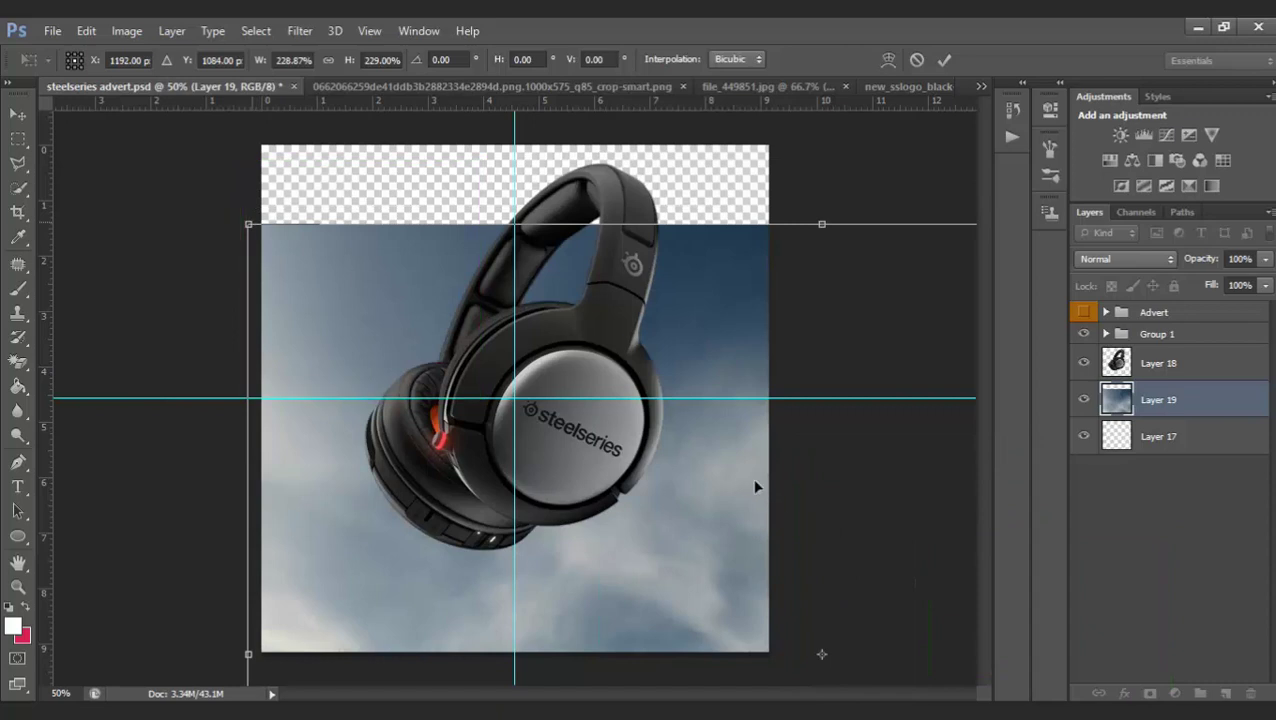
{"action": "mouse_move", "coordinate": [590, 296]}
{"action": "left_mouse_down"}
{"action": "mouse_move", "coordinate": [588, 278]}
{"action": "mouse_move", "coordinate": [590, 319]}
{"action": "left_mouse_up"}
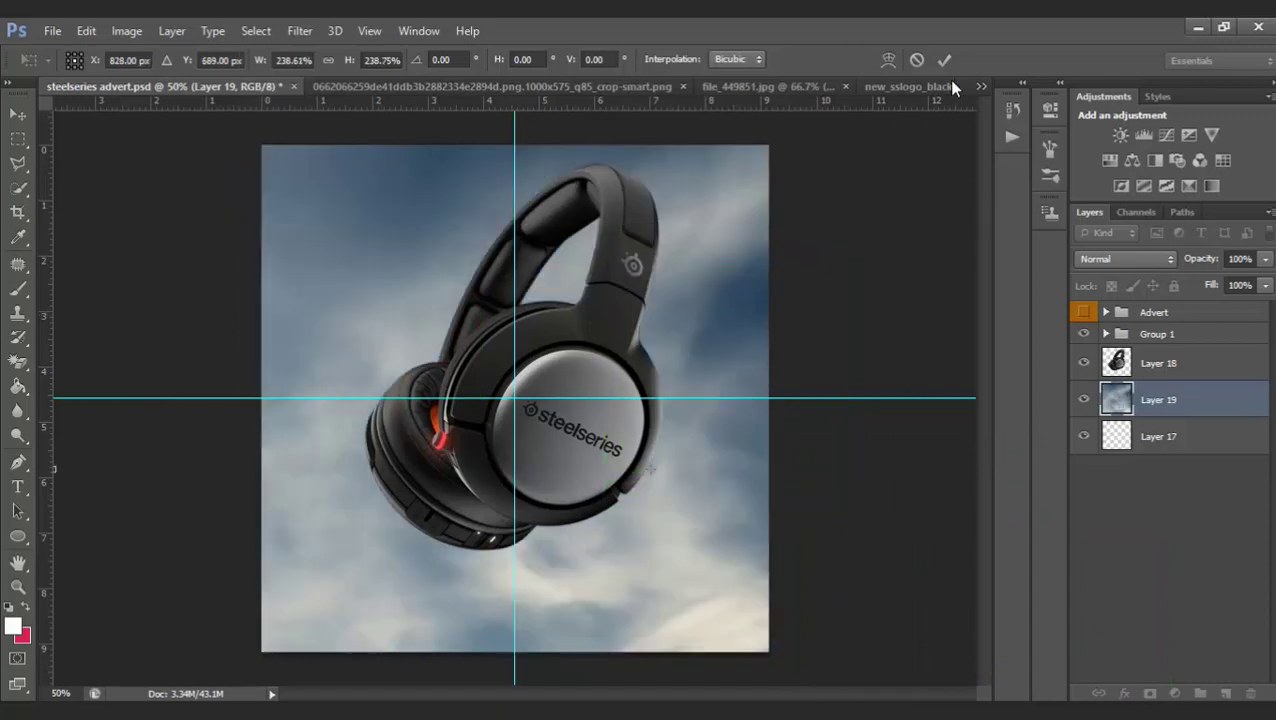
{"action": "left_click", "coordinate": [944, 61]}
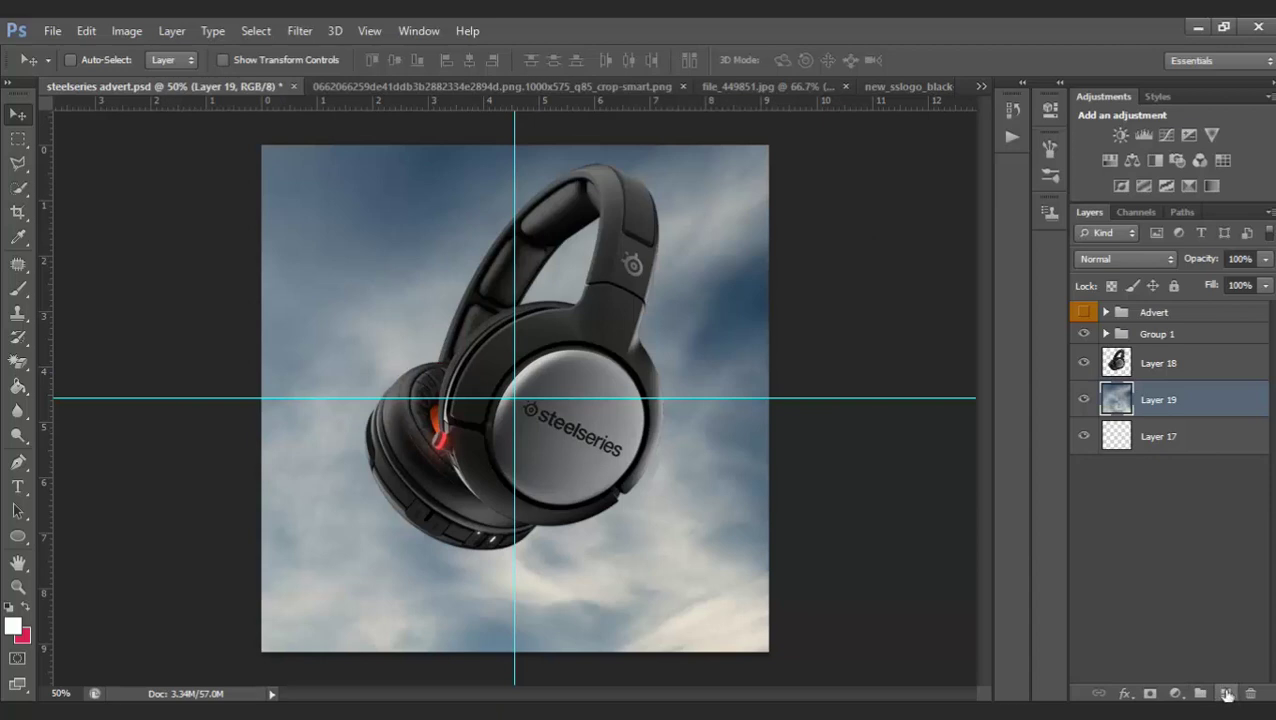
Add a new layer between the headphones and the clouds and fill it with black (000000)
{"action": "left_click", "coordinate": [1227, 694]}
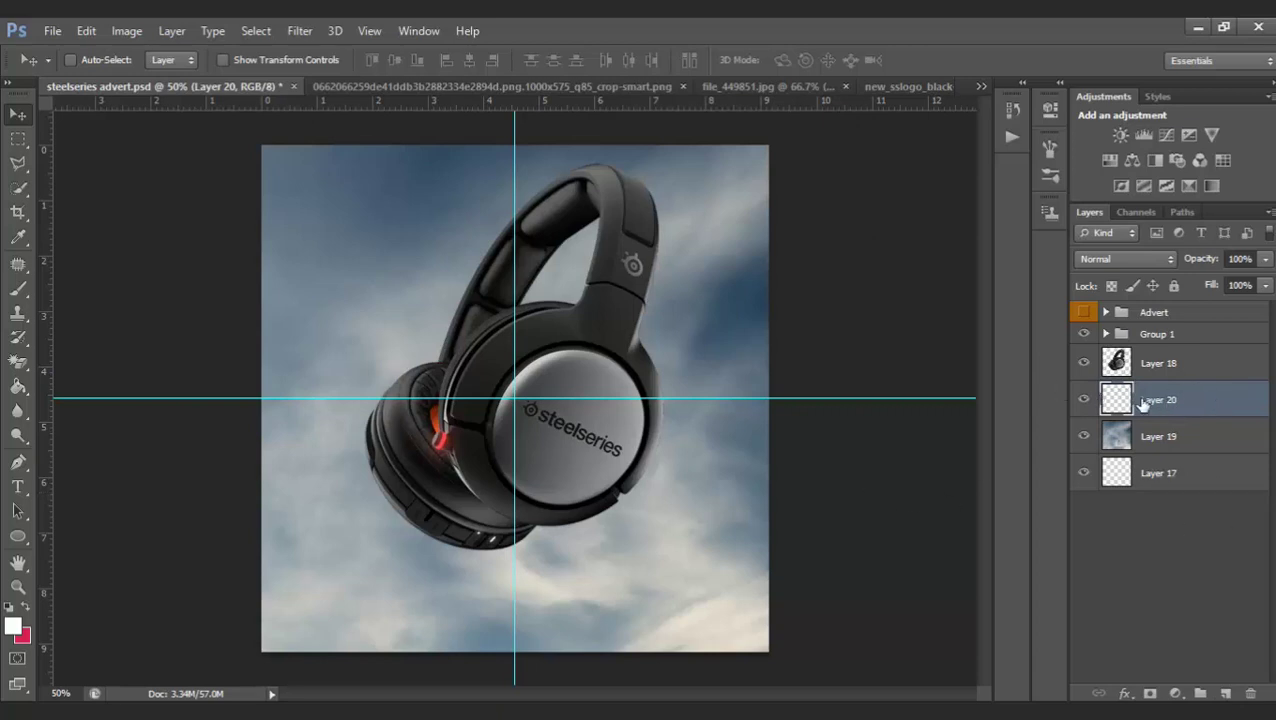
{"action": "mouse_move", "coordinate": [1138, 405]}
{"action": "left_mouse_down"}
{"action": "mouse_move", "coordinate": [1185, 402]}
{"action": "mouse_move", "coordinate": [1155, 402]}
{"action": "left_mouse_up"}
{"action": "left_click", "coordinate": [13, 627]}
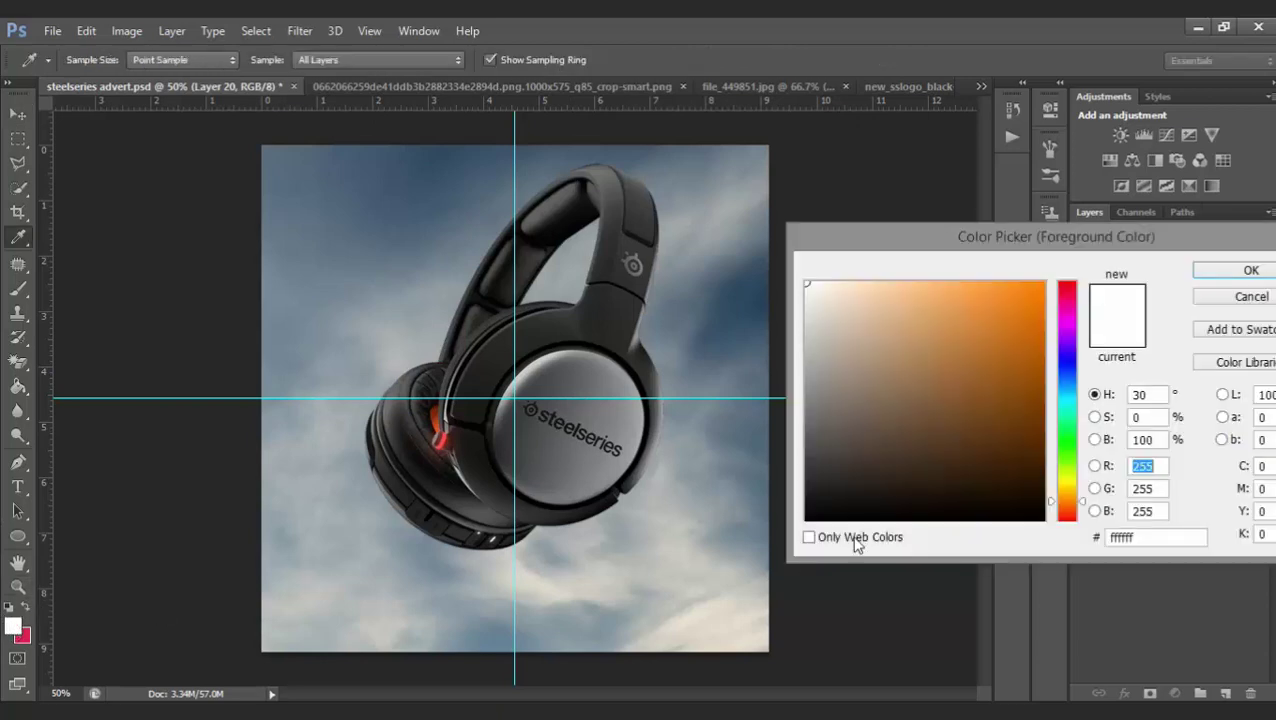
{"action": "left_click_drag", "start_coordinate": [938, 362], "coordinate": [586, 645]}
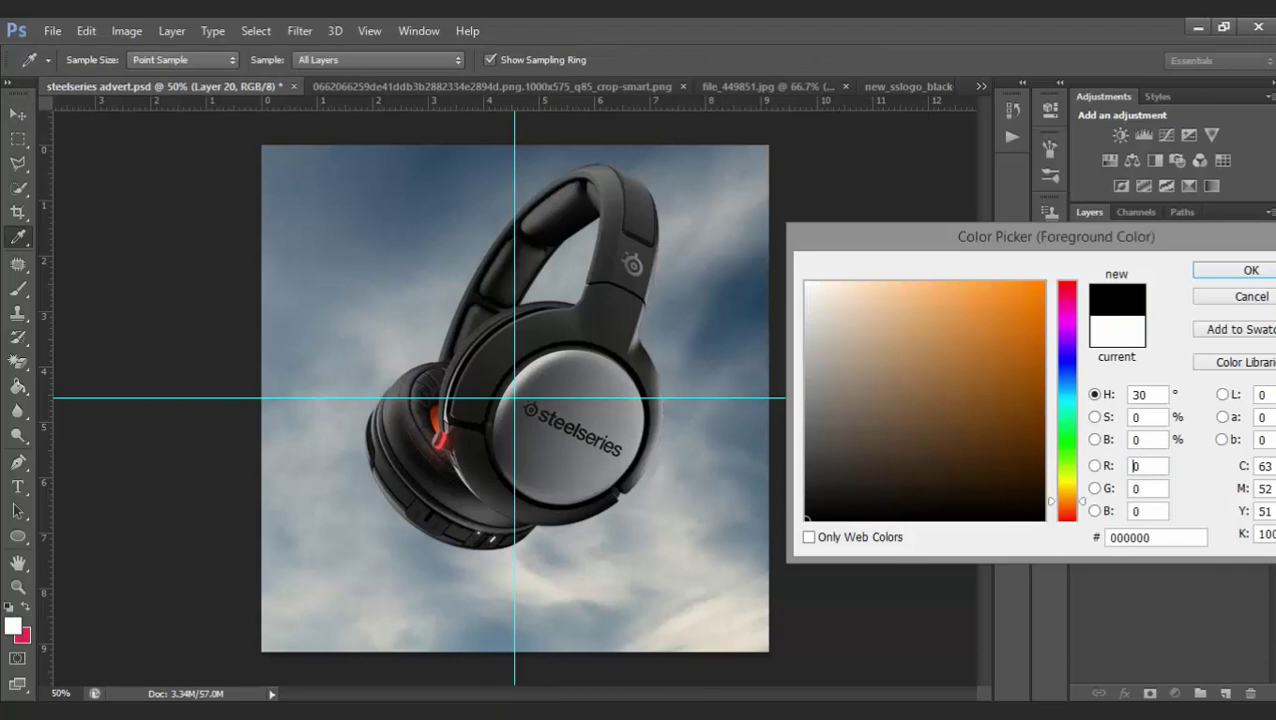
{"action": "left_click", "coordinate": [808, 513]}
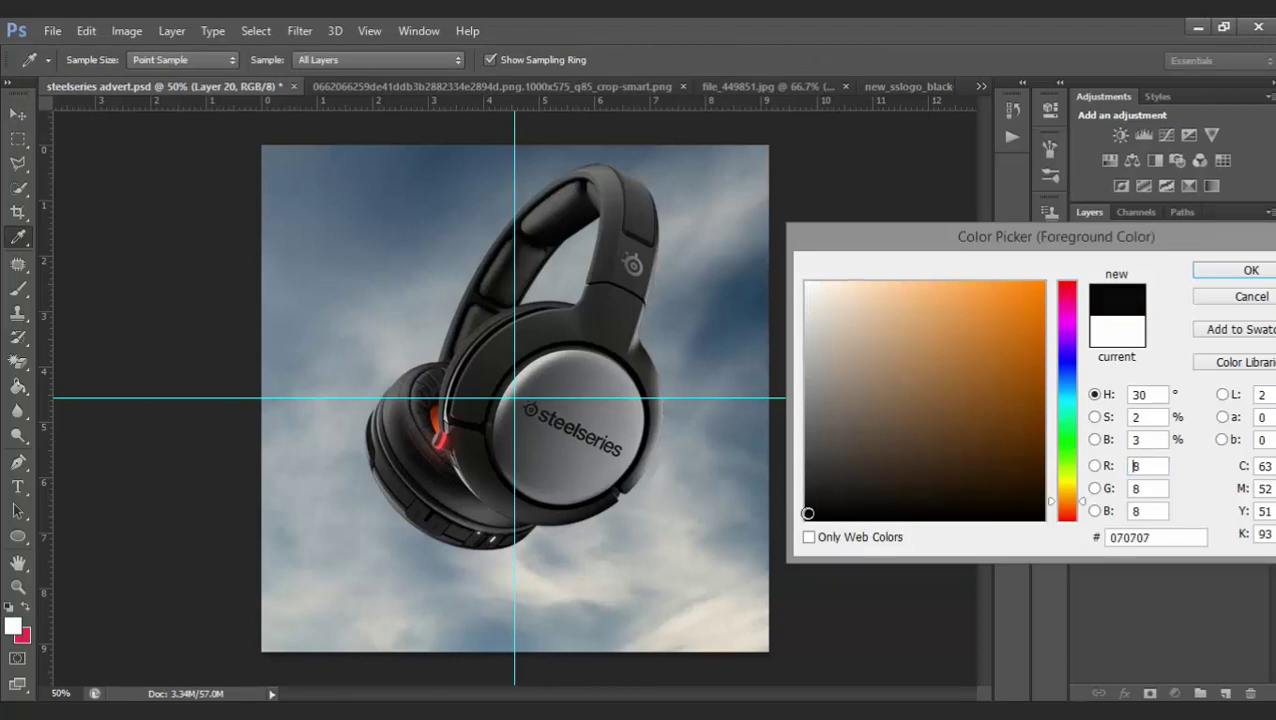
{"action": "left_click_drag", "start_coordinate": [808, 513], "coordinate": [793, 501]}
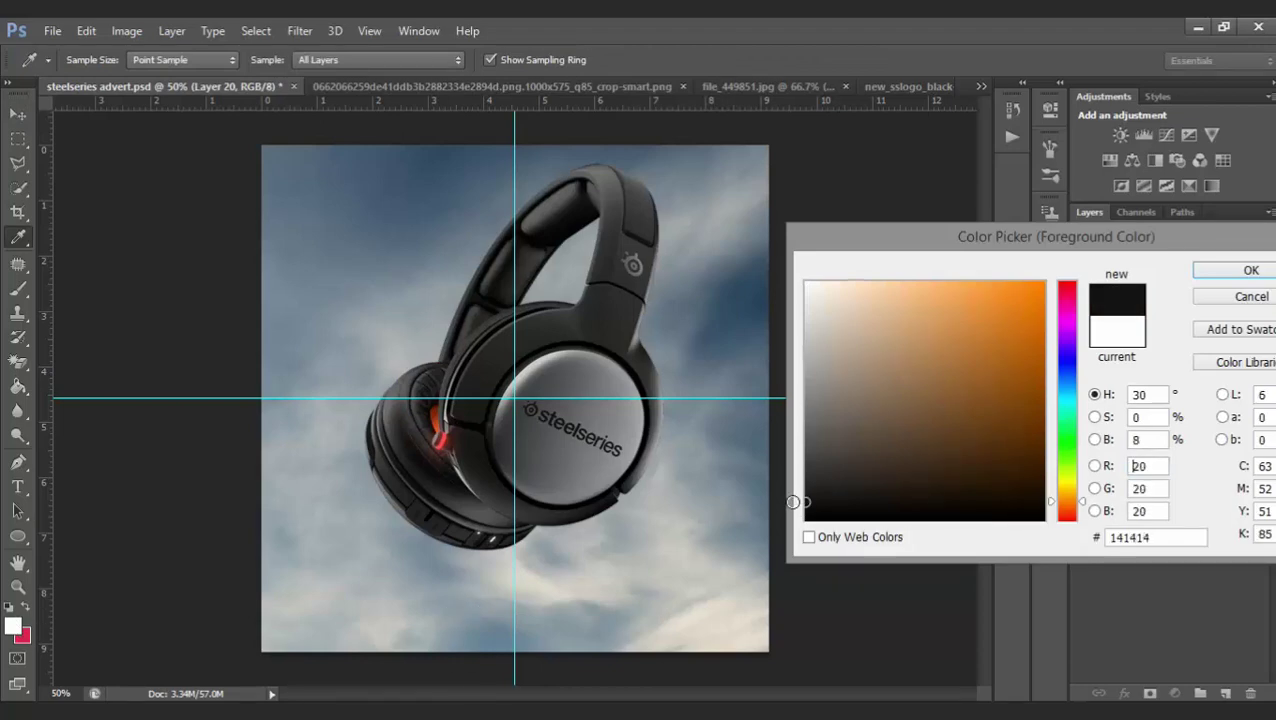
{"action": "left_click", "coordinate": [806, 519]}
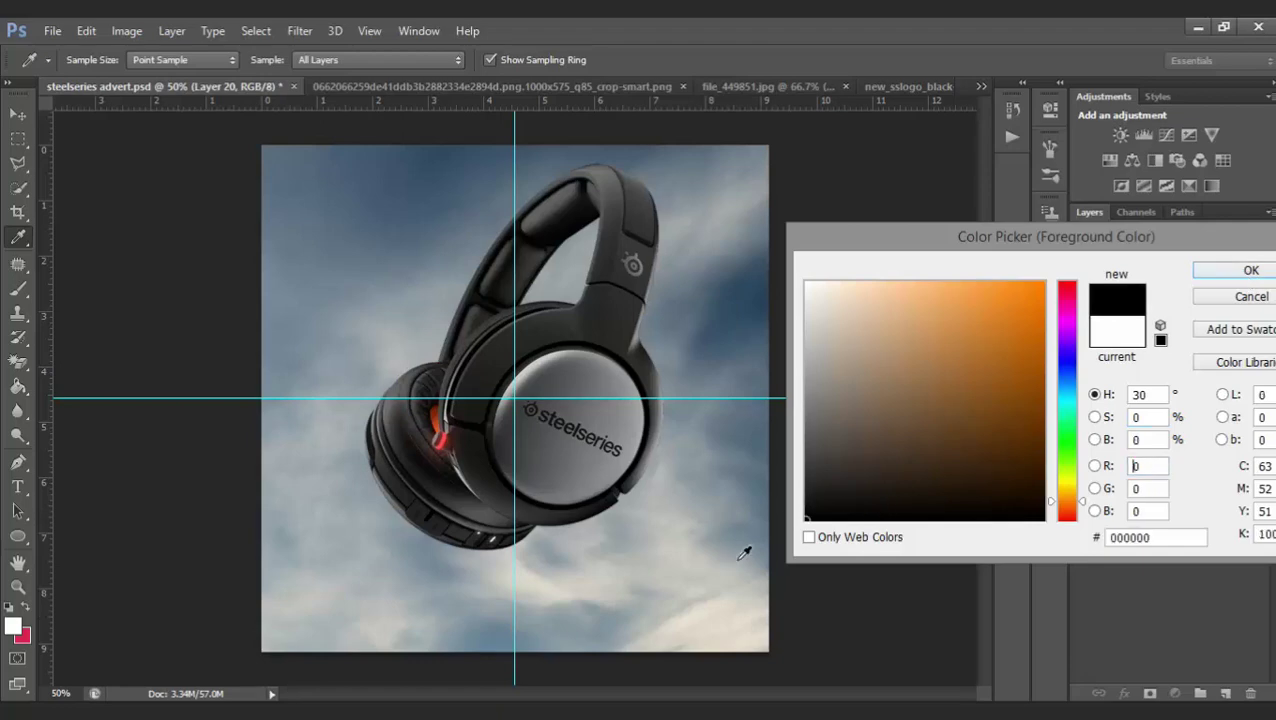
{"action": "left_click", "coordinate": [1240, 272]}
{"action": "key", "text": "v"}
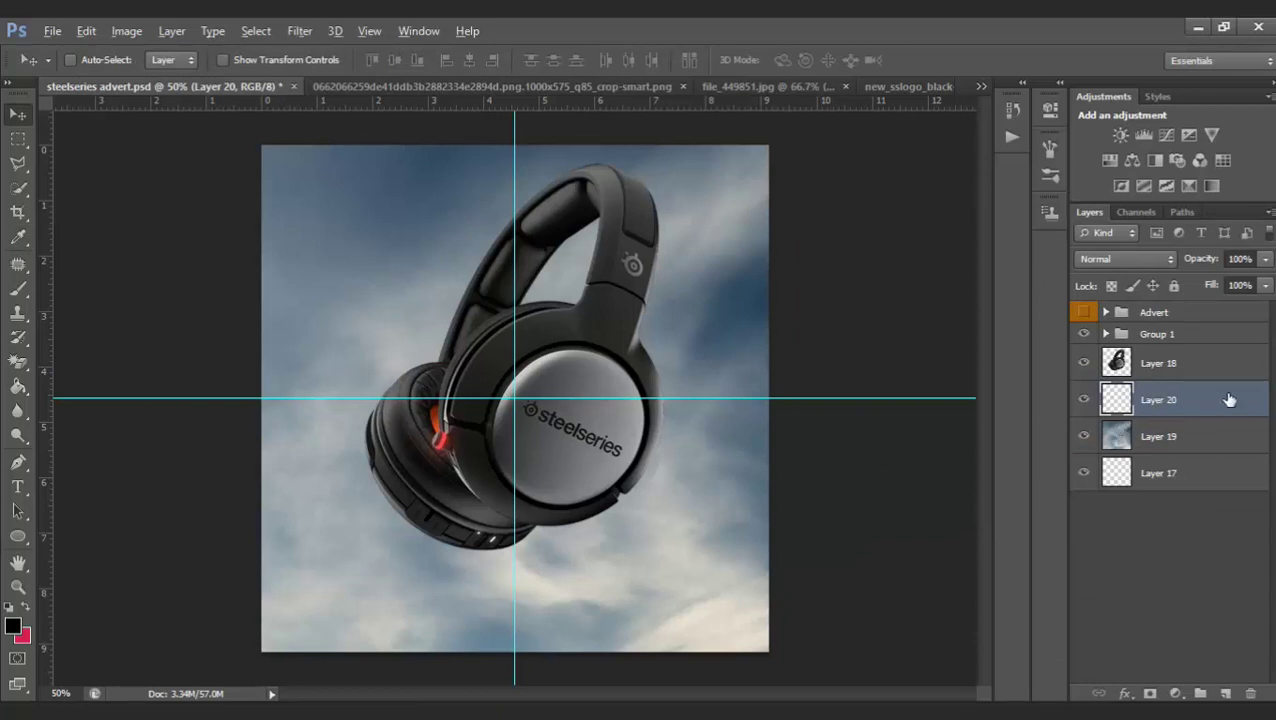
{"action": "key", "text": "alt+BackSpace"}
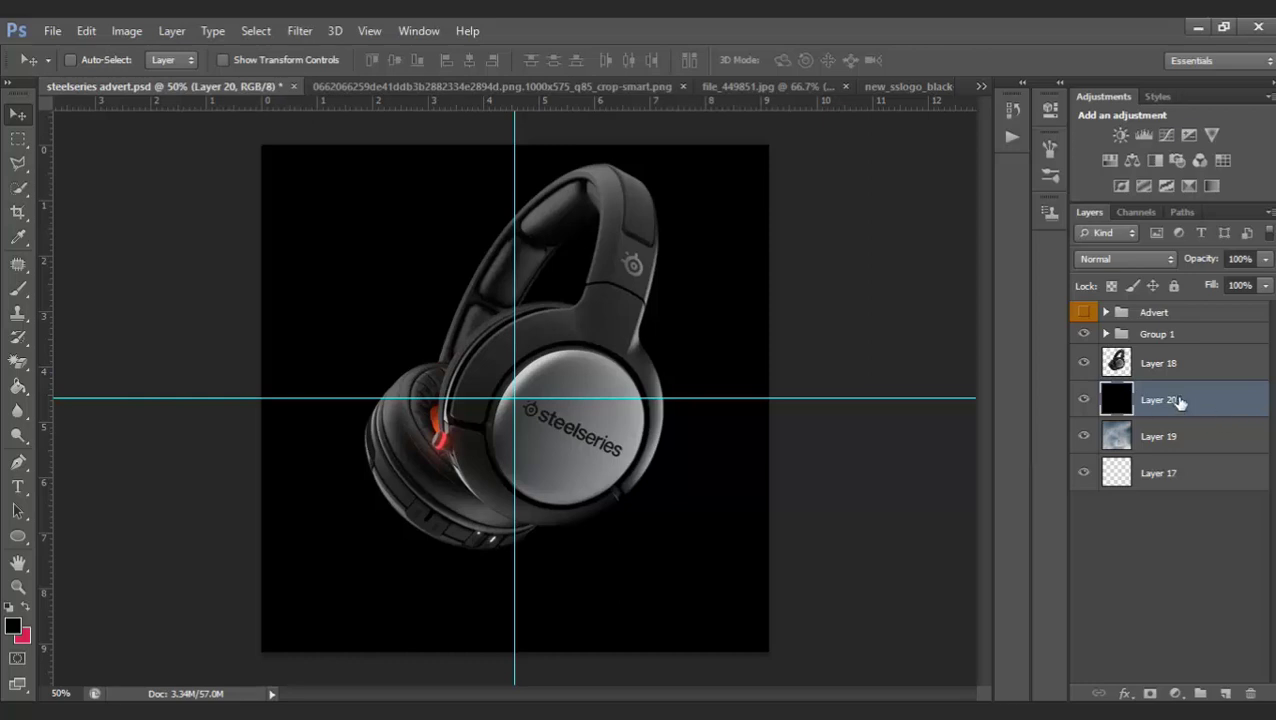
Compare the darkened clouds with the finished Advert group, hide the group again, and set the black layer's opacity to 83%
{"action": "left_click", "coordinate": [1266, 259]}
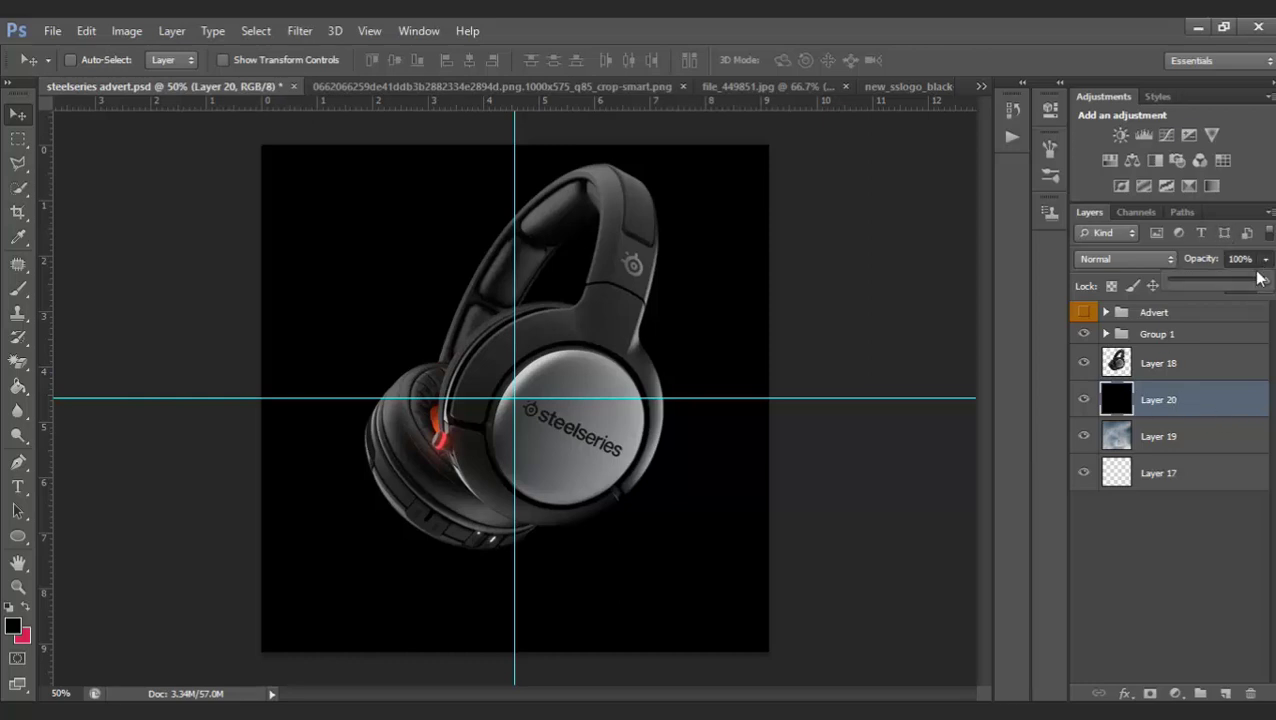
{"action": "mouse_move", "coordinate": [1259, 287]}
{"action": "left_mouse_down"}
{"action": "mouse_move", "coordinate": [1217, 280]}
{"action": "mouse_move", "coordinate": [1237, 280]}
{"action": "left_mouse_up"}
{"action": "left_click", "coordinate": [1085, 313]}
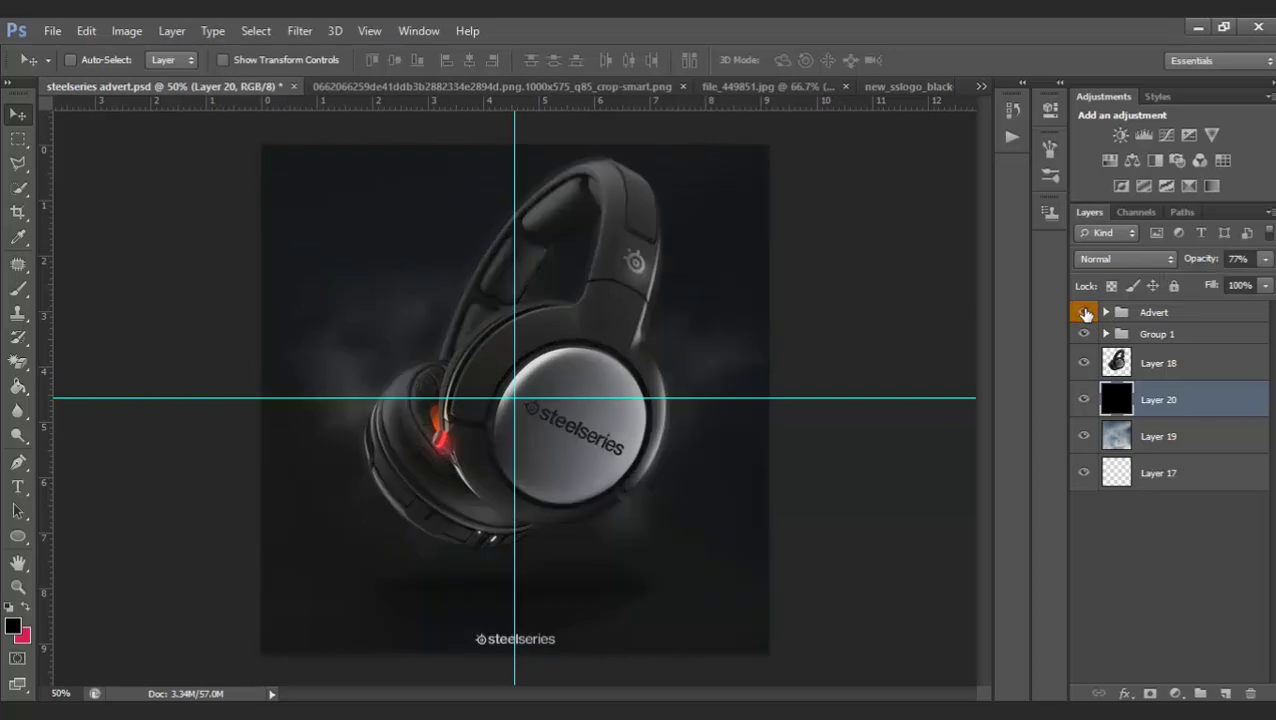
{"action": "left_click", "coordinate": [1085, 313]}
{"action": "left_click", "coordinate": [1265, 259]}
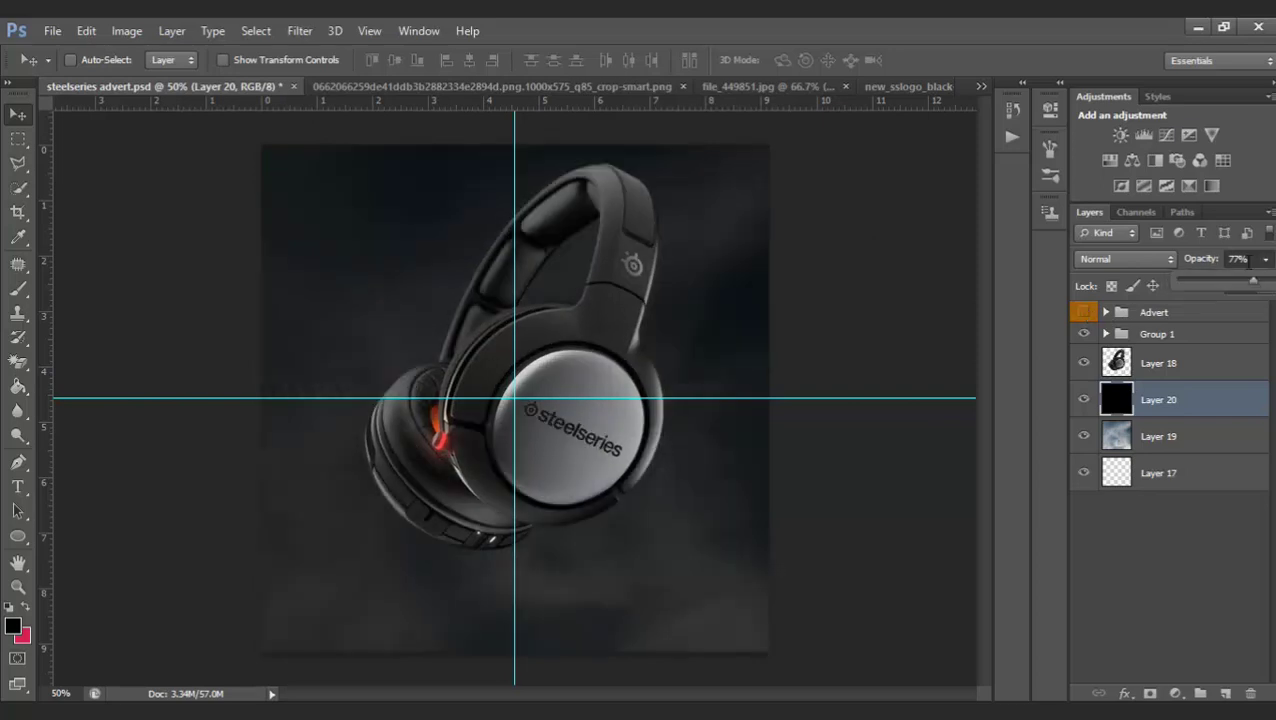
{"action": "type", "text": "8"}
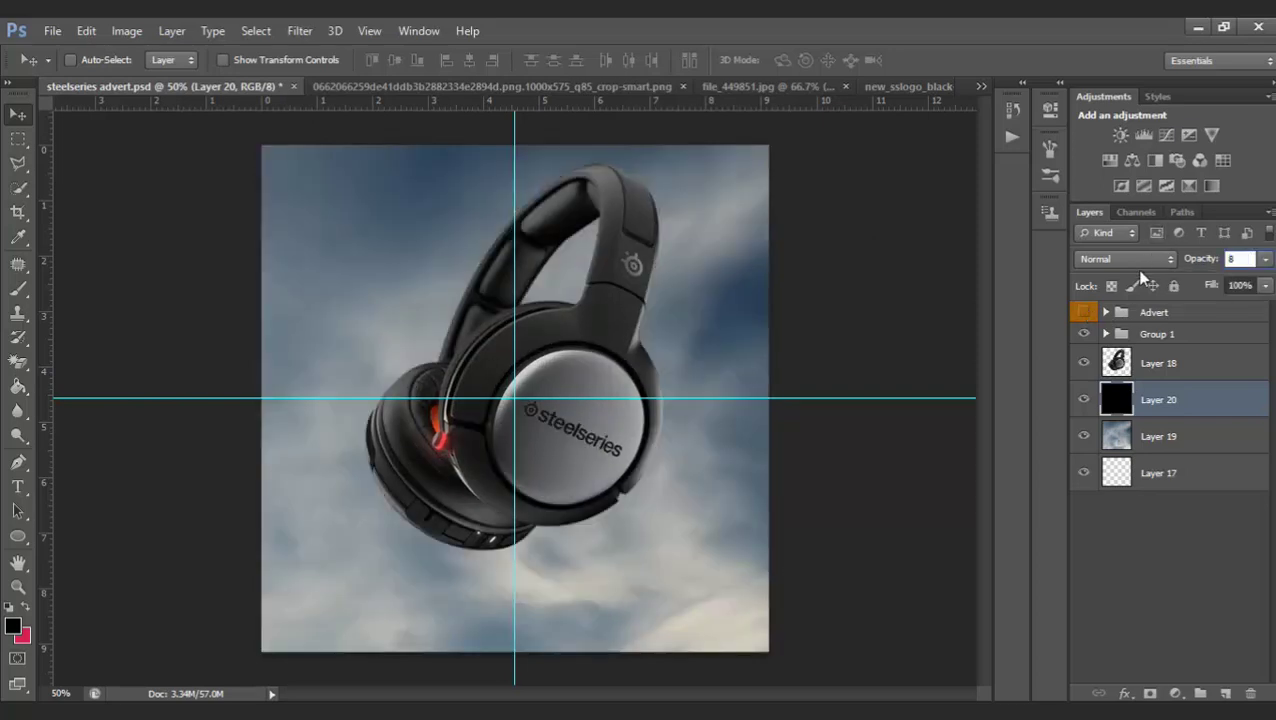
{"action": "type", "text": "3"}
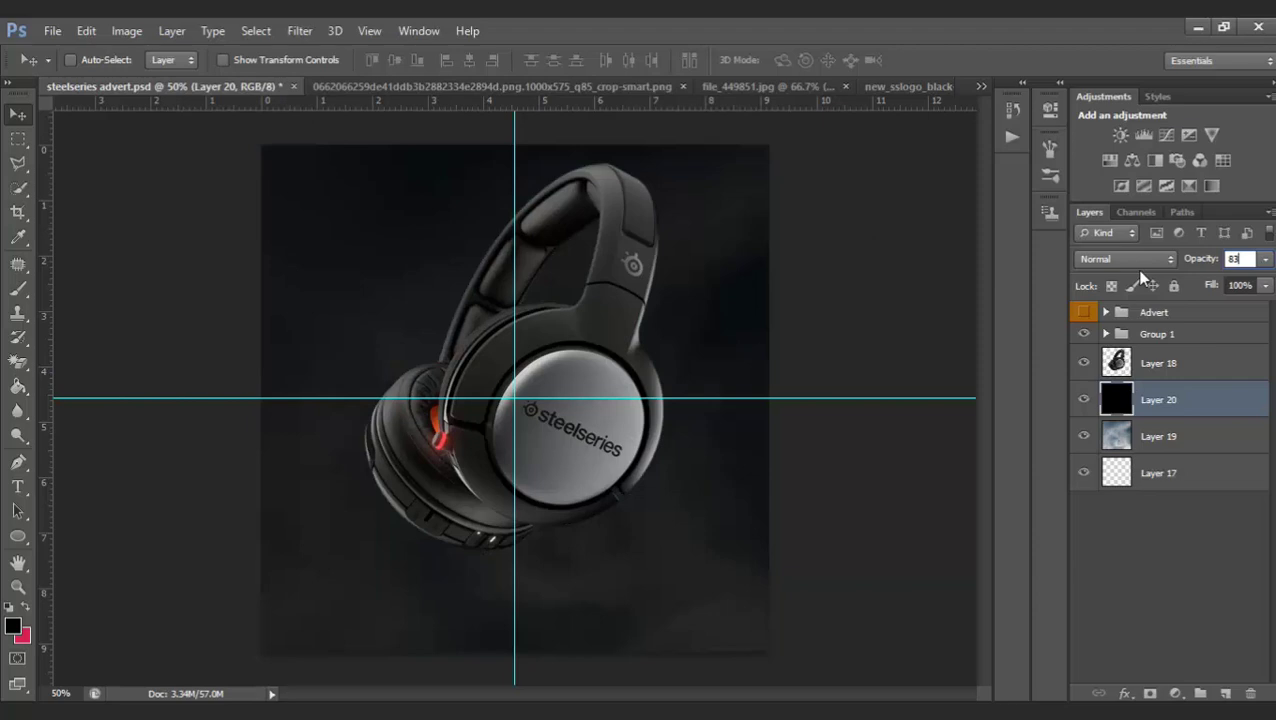
{"action": "key", "text": "Return"}
Switch to MENTALDZN PACK.psd, expand its Smoke group, and show and select the second smoke layer from the top
{"action": "left_click", "coordinate": [1172, 376]}
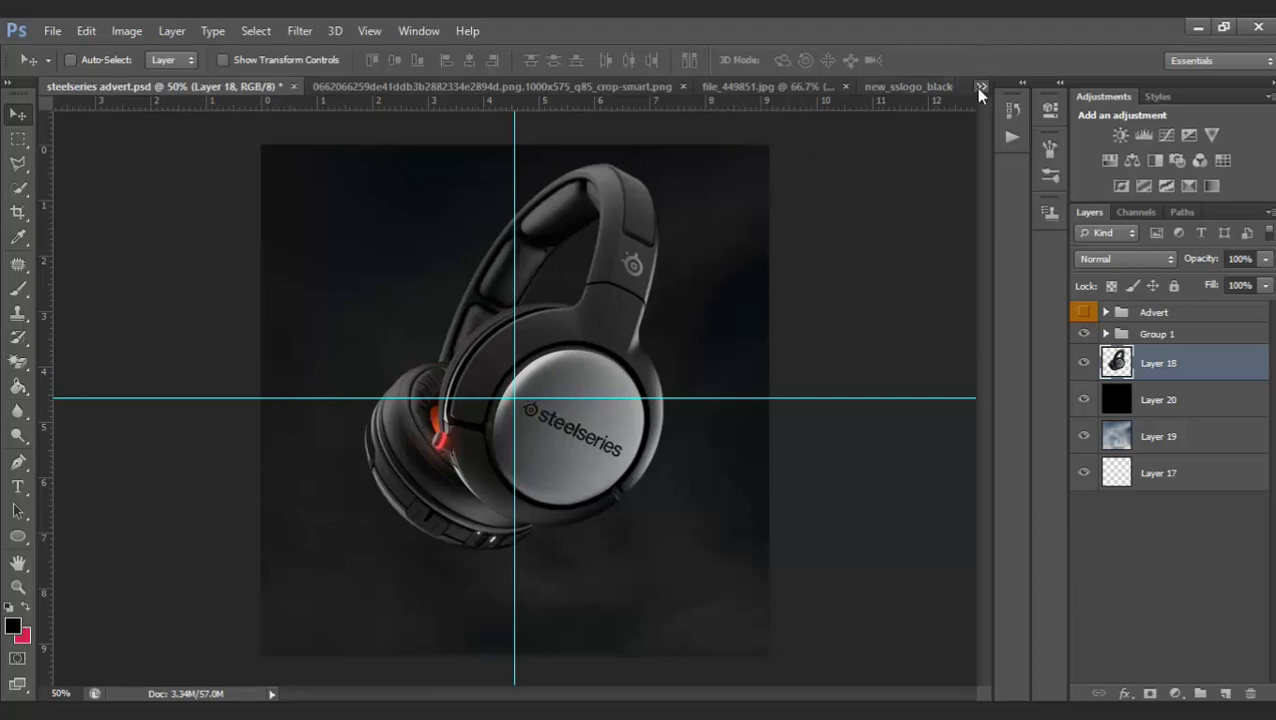
{"action": "left_click", "coordinate": [980, 88]}
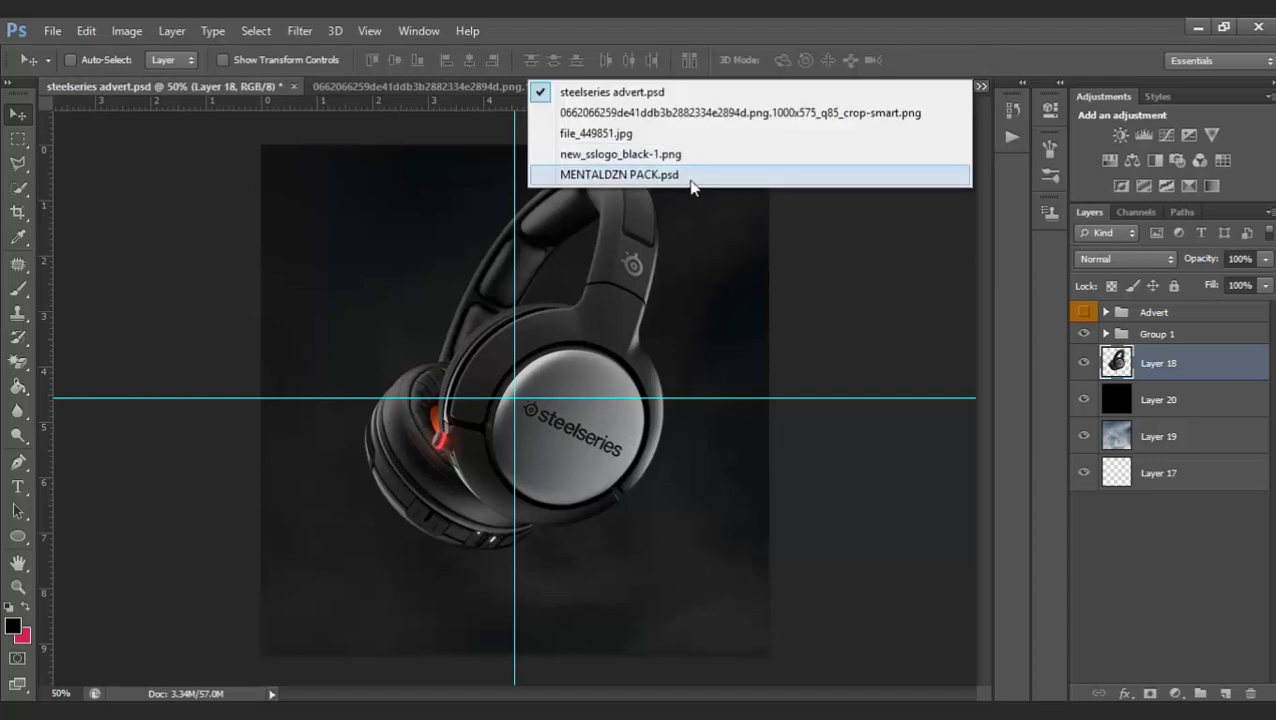
{"action": "left_click", "coordinate": [680, 175]}
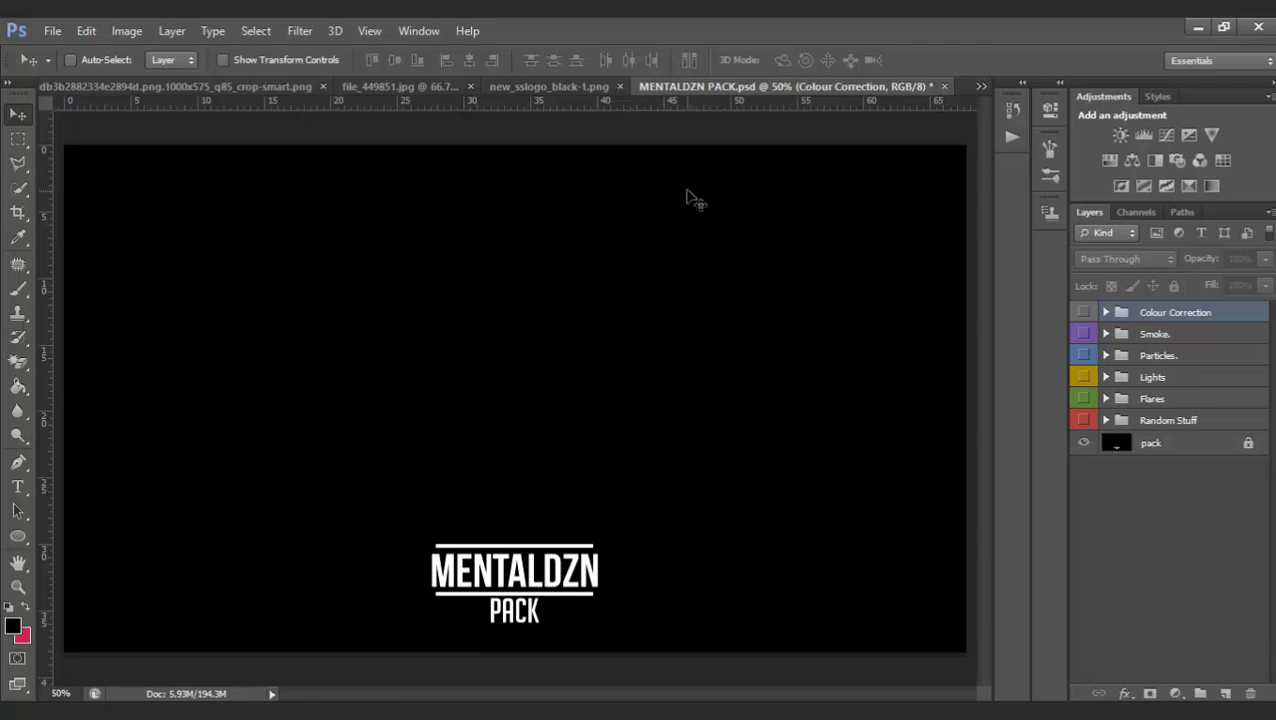
{"action": "left_click", "coordinate": [1106, 334]}
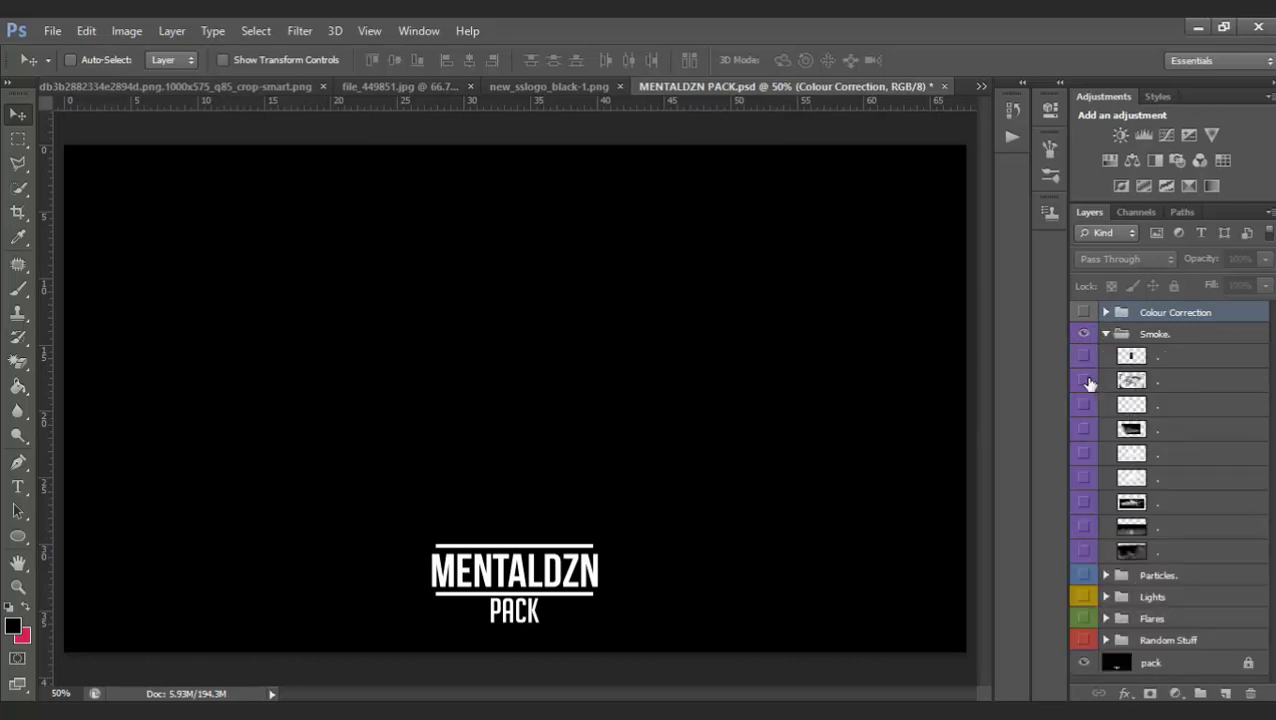
{"action": "left_click", "coordinate": [1084, 380]}
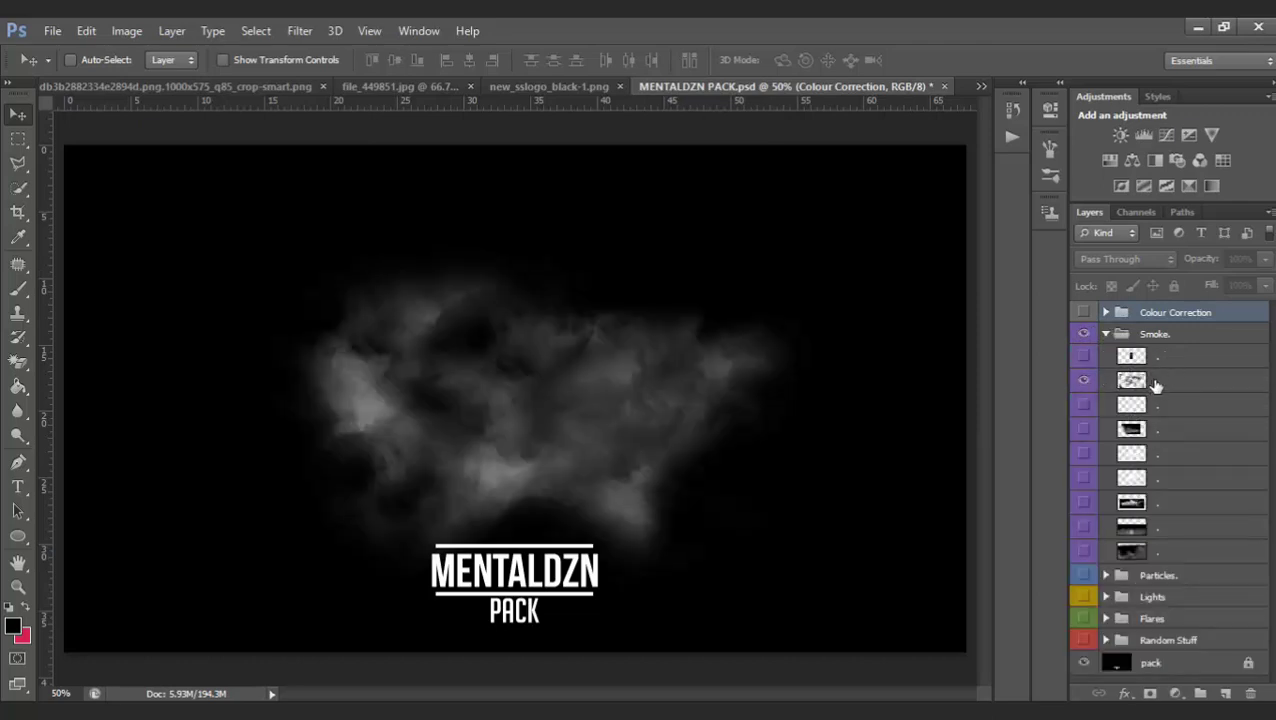
{"action": "left_click", "coordinate": [1155, 385]}
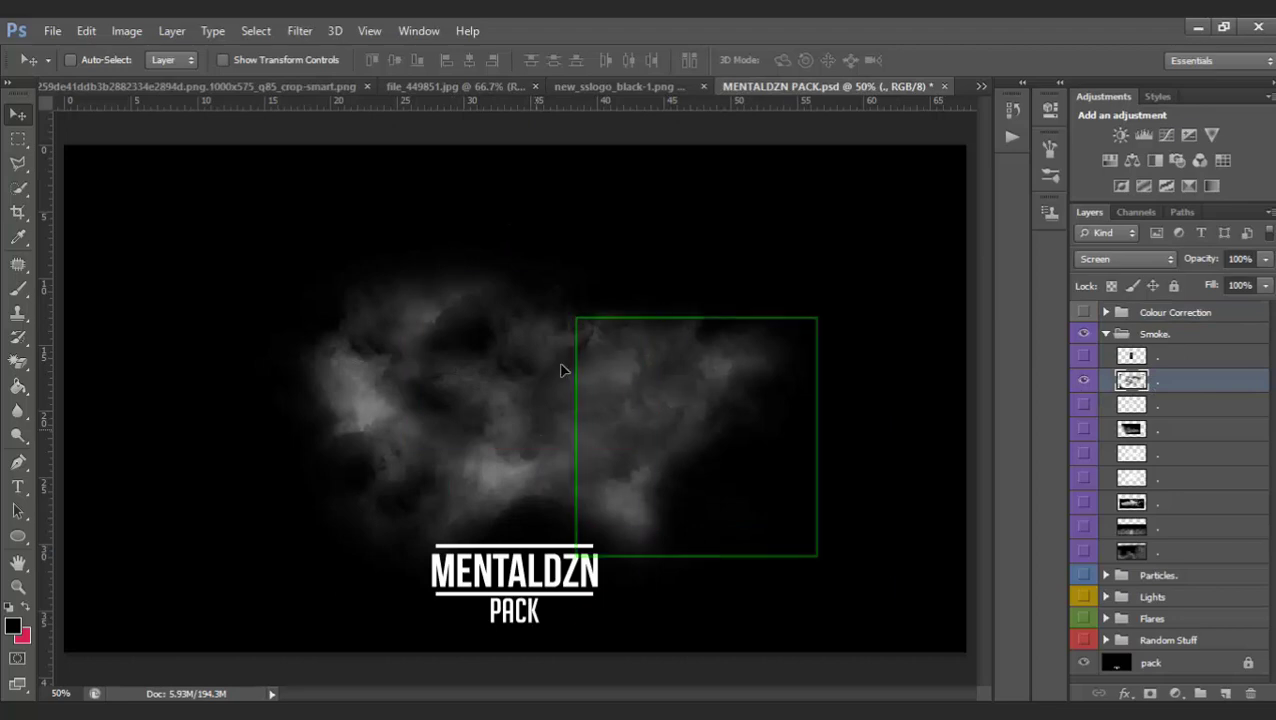
Duplicate the selected smoke layer into steelseries advert.psd and return to that document
{"action": "left_click_drag", "start_coordinate": [560, 370], "coordinate": [472, 407]}
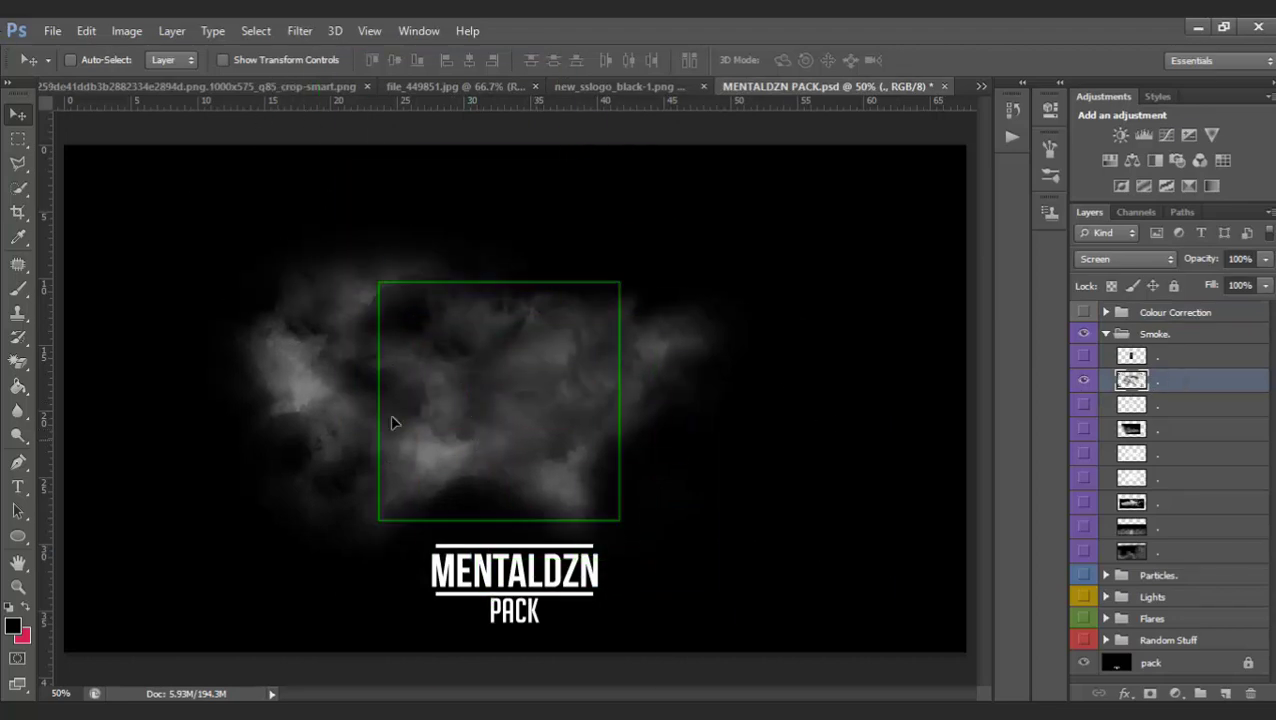
{"action": "key", "text": "ctrl+z"}
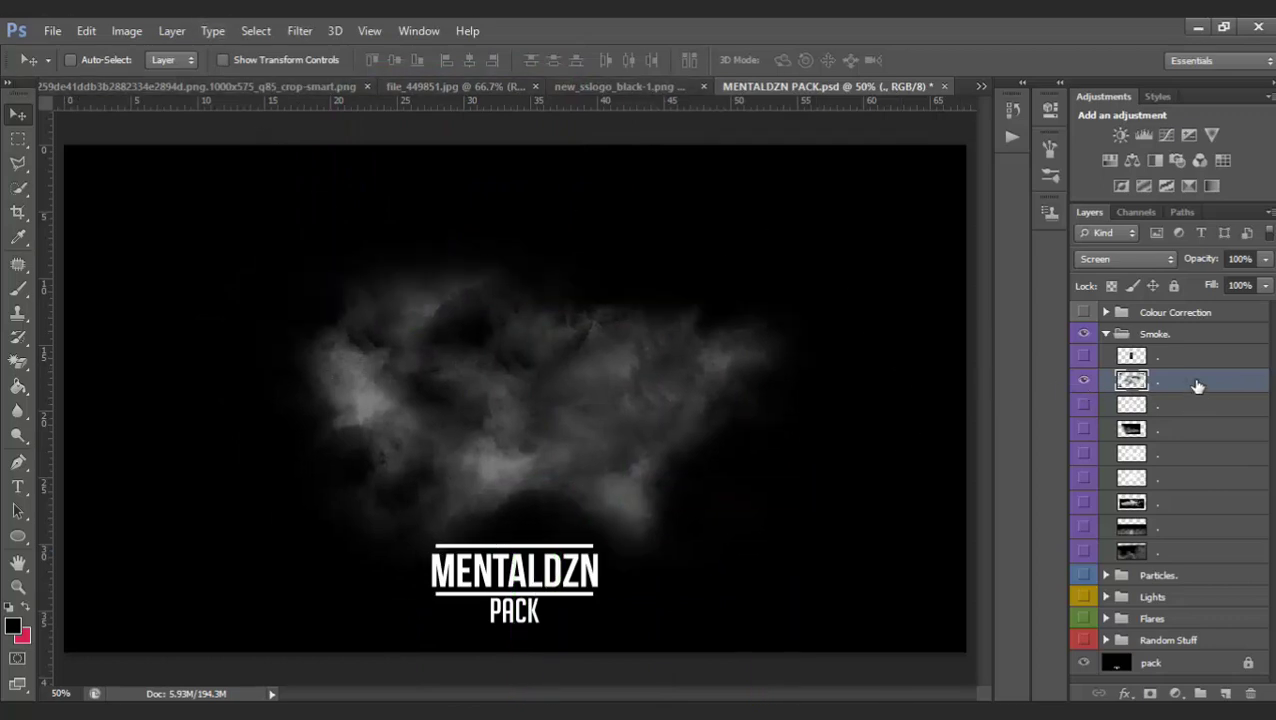
{"action": "right_click", "coordinate": [1192, 381]}
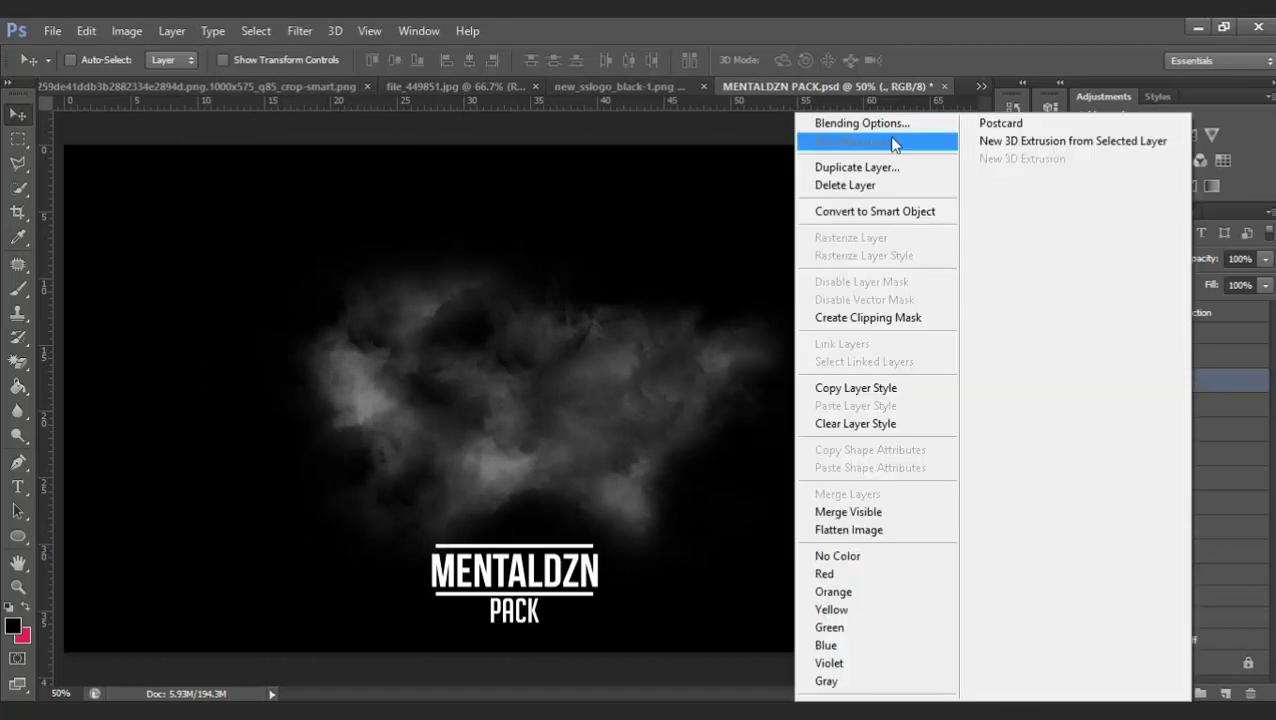
{"action": "left_click", "coordinate": [888, 170]}
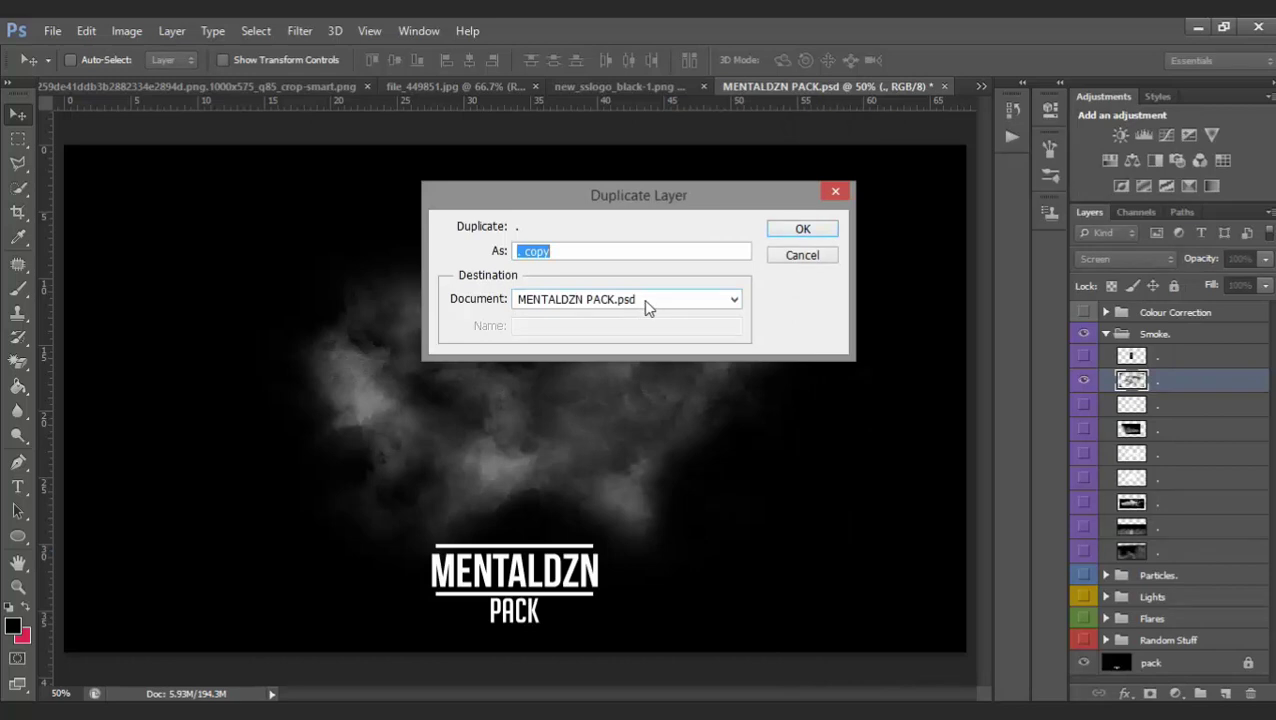
{"action": "left_click", "coordinate": [645, 301]}
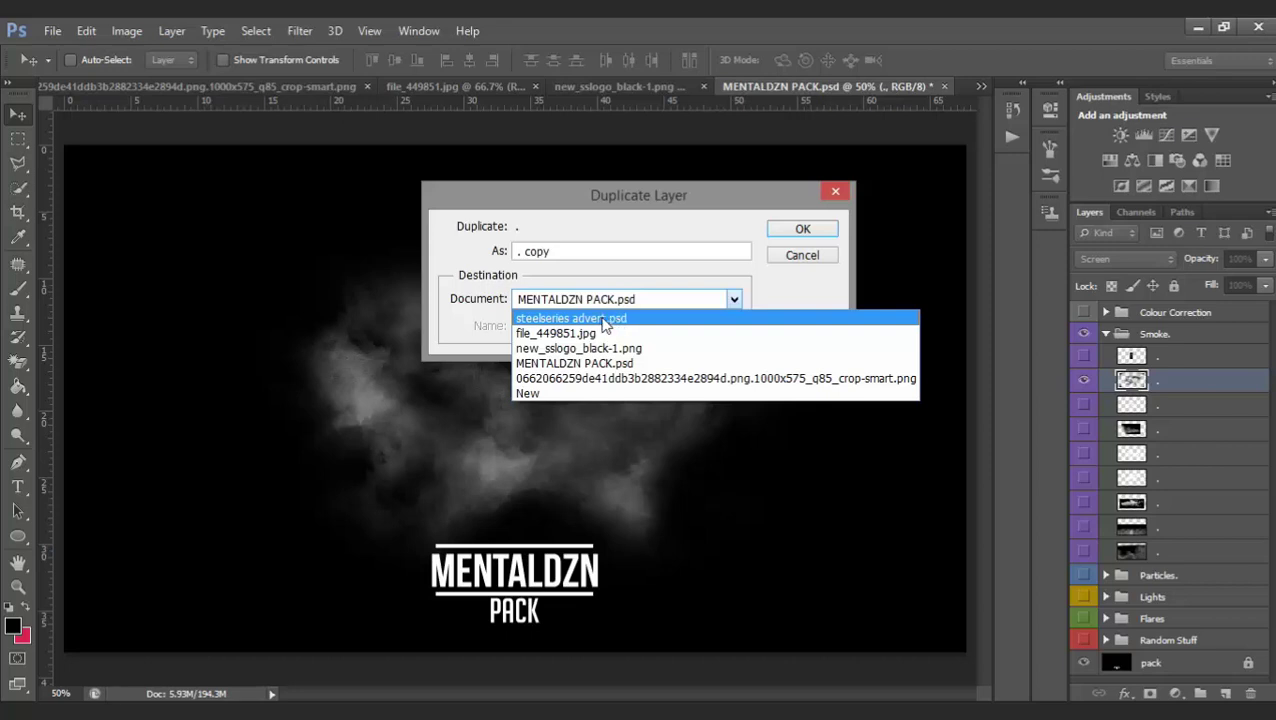
{"action": "left_click", "coordinate": [605, 322]}
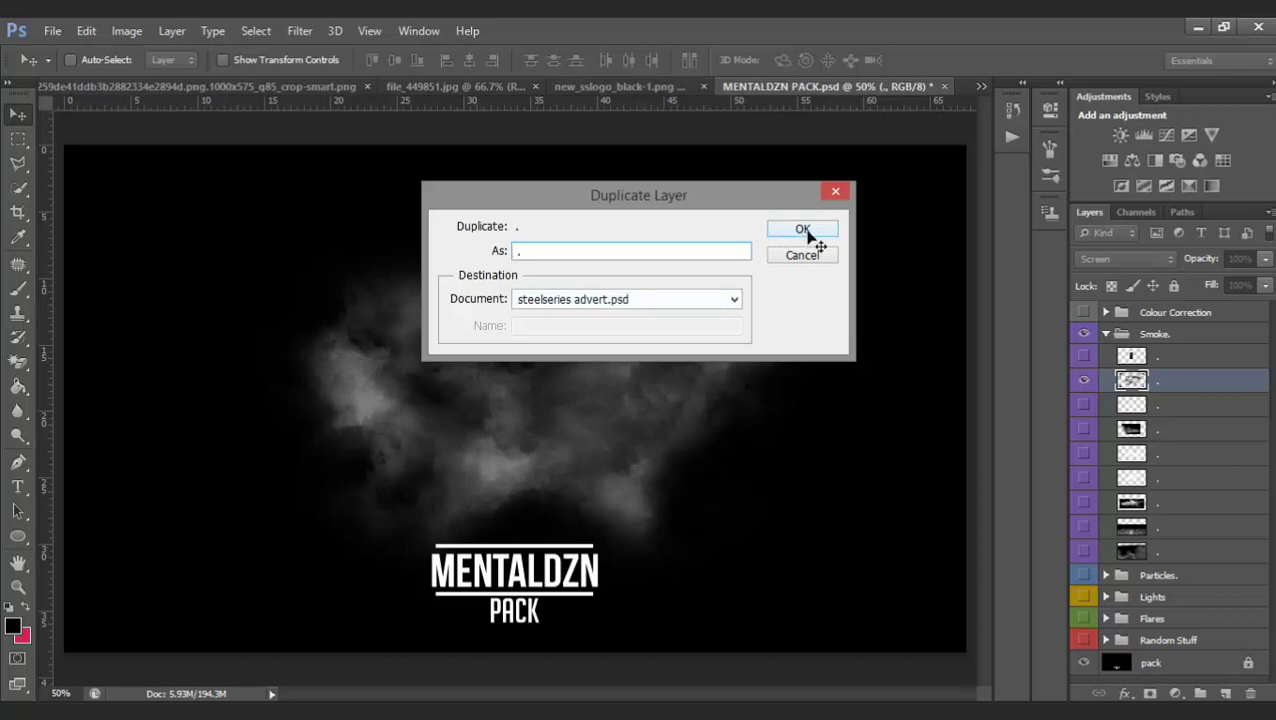
{"action": "left_click", "coordinate": [803, 229]}
{"action": "left_click", "coordinate": [981, 86]}
{"action": "left_click", "coordinate": [660, 99]}
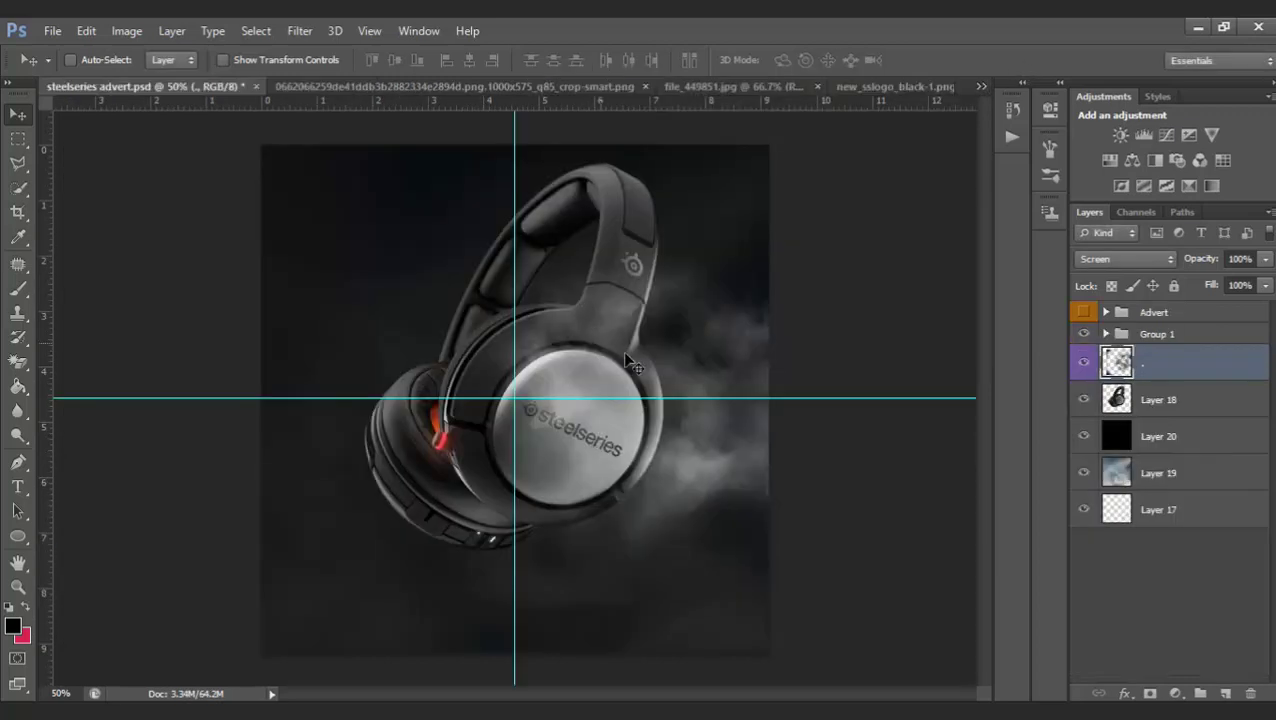
Place the smoke layer directly below the headphones layer and position the smoke around both sides of the headphones, checking against the Advert group
{"action": "left_click_drag", "start_coordinate": [517, 415], "coordinate": [517, 415]}
{"action": "left_click_drag", "start_coordinate": [1170, 365], "coordinate": [1186, 424]}
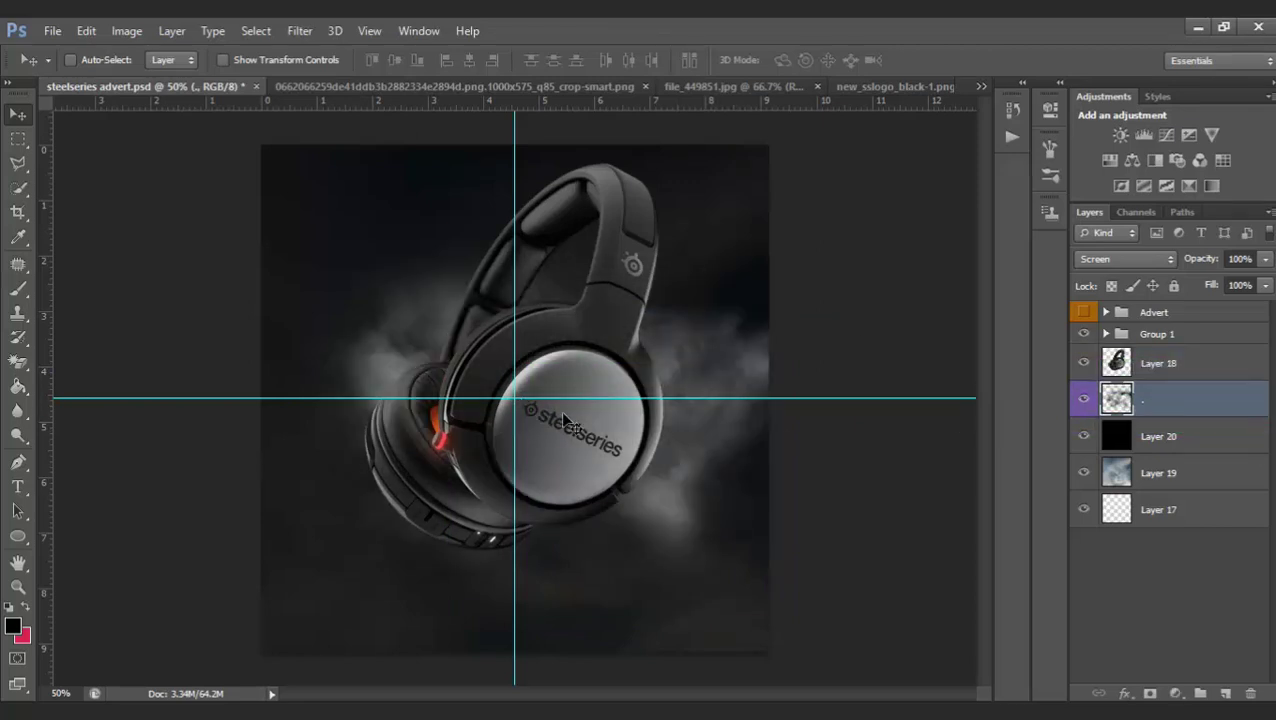
{"action": "left_click_drag", "start_coordinate": [570, 423], "coordinate": [622, 432]}
{"action": "key", "text": "ctrl+z"}
{"action": "left_click", "coordinate": [1085, 312]}
{"action": "left_click", "coordinate": [1085, 312]}
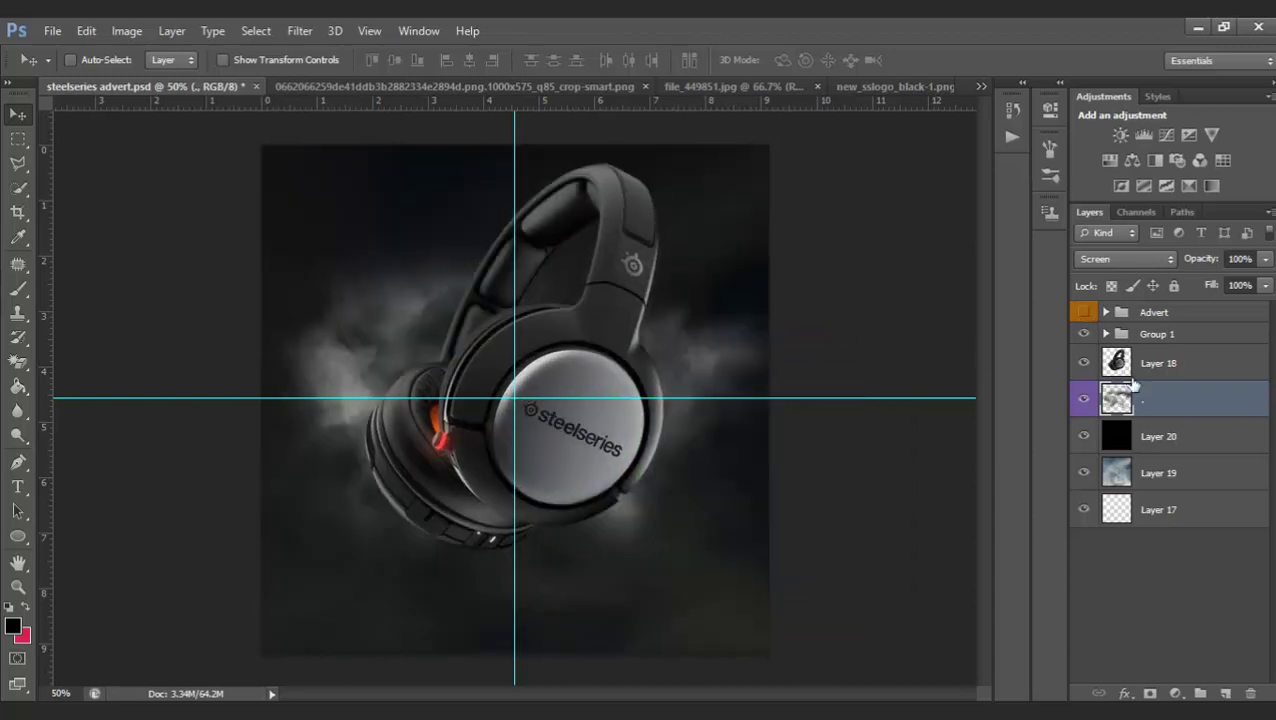
Shrink the smoke layer slightly with Free Transform, keep it behind the headphones, and compare the result with the Advert group
{"action": "key", "text": "ctrl+t"}
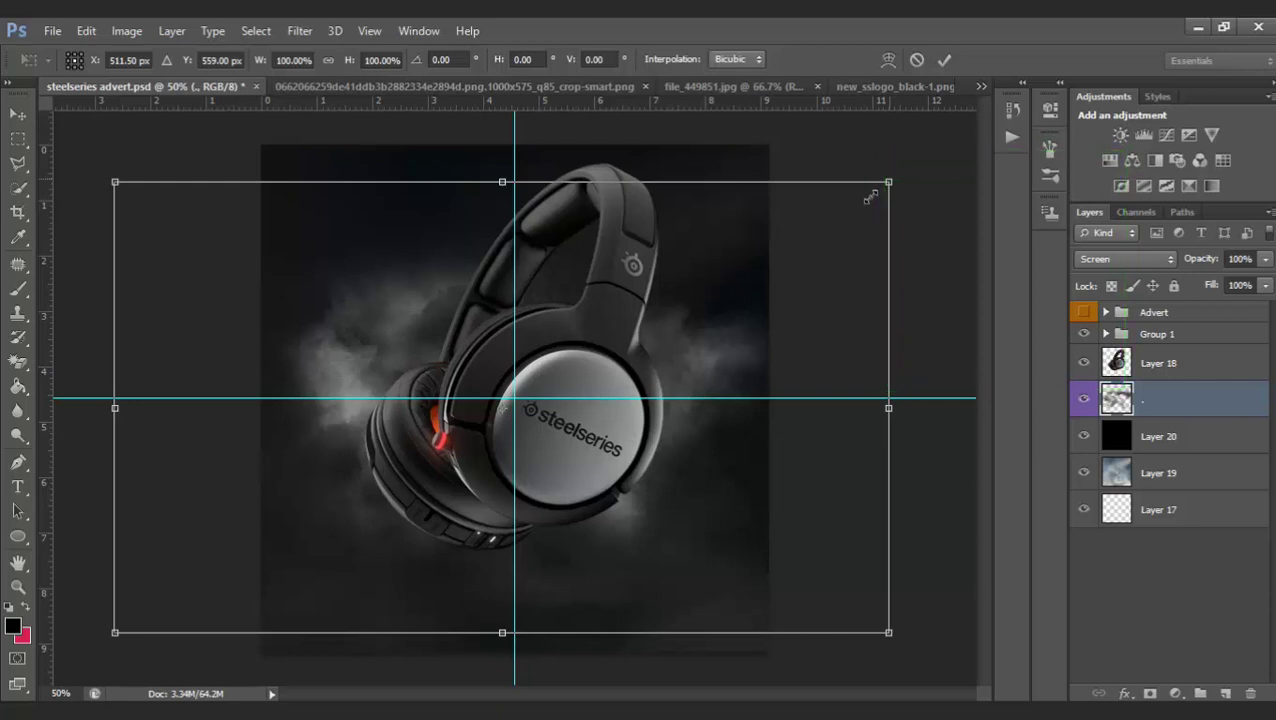
{"action": "left_click", "coordinate": [943, 61]}
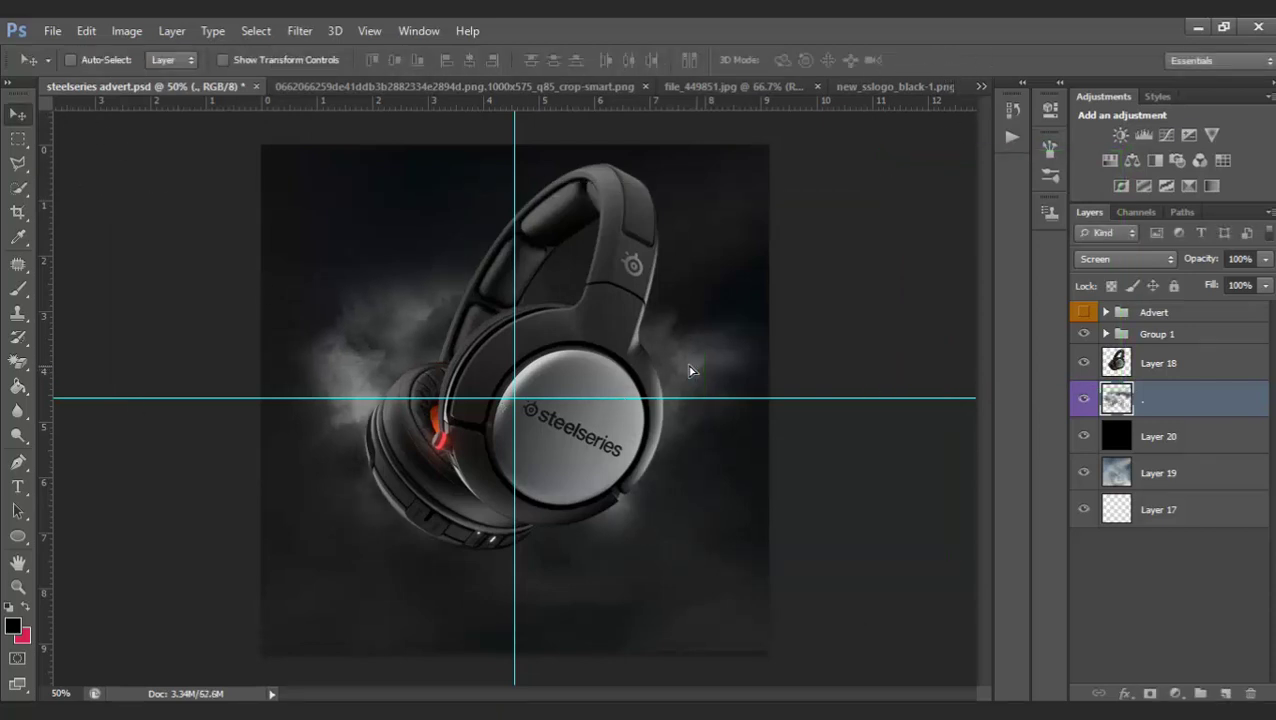
{"action": "left_click_drag", "start_coordinate": [689, 371], "coordinate": [697, 376]}
{"action": "key", "text": "ctrl+t"}
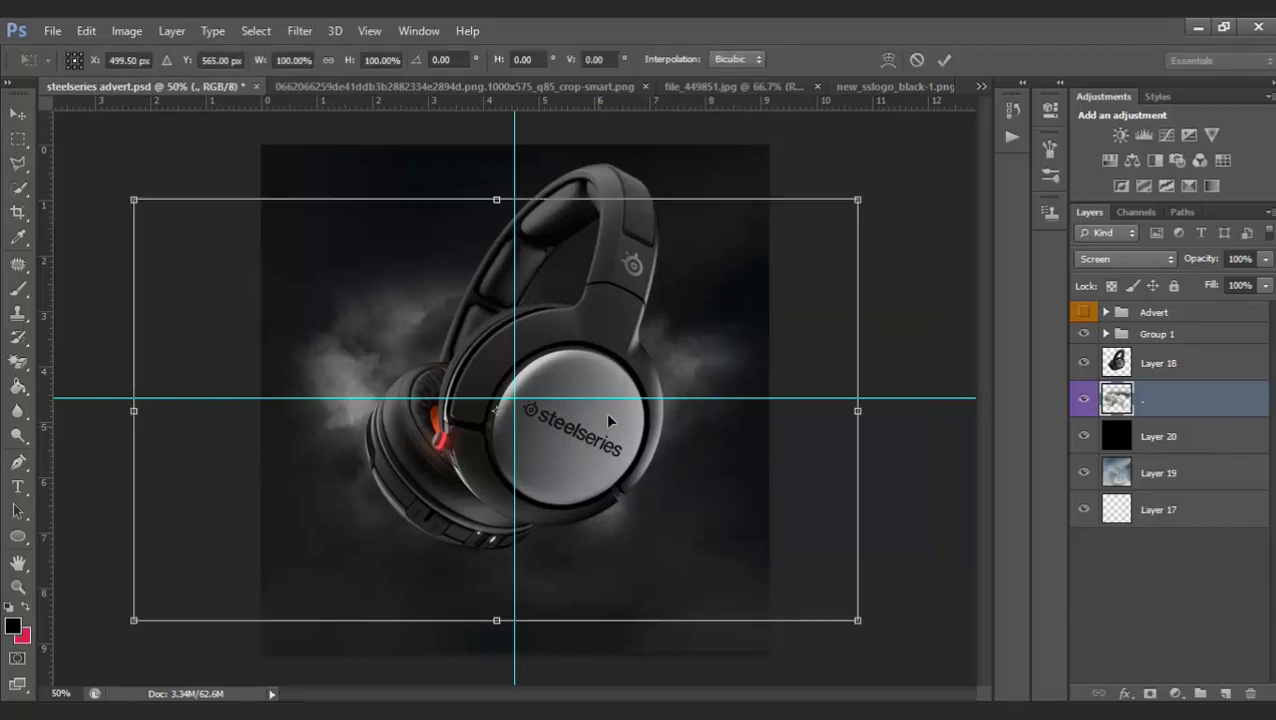
{"action": "left_click_drag", "start_coordinate": [608, 419], "coordinate": [586, 417]}
{"action": "left_click", "coordinate": [945, 61]}
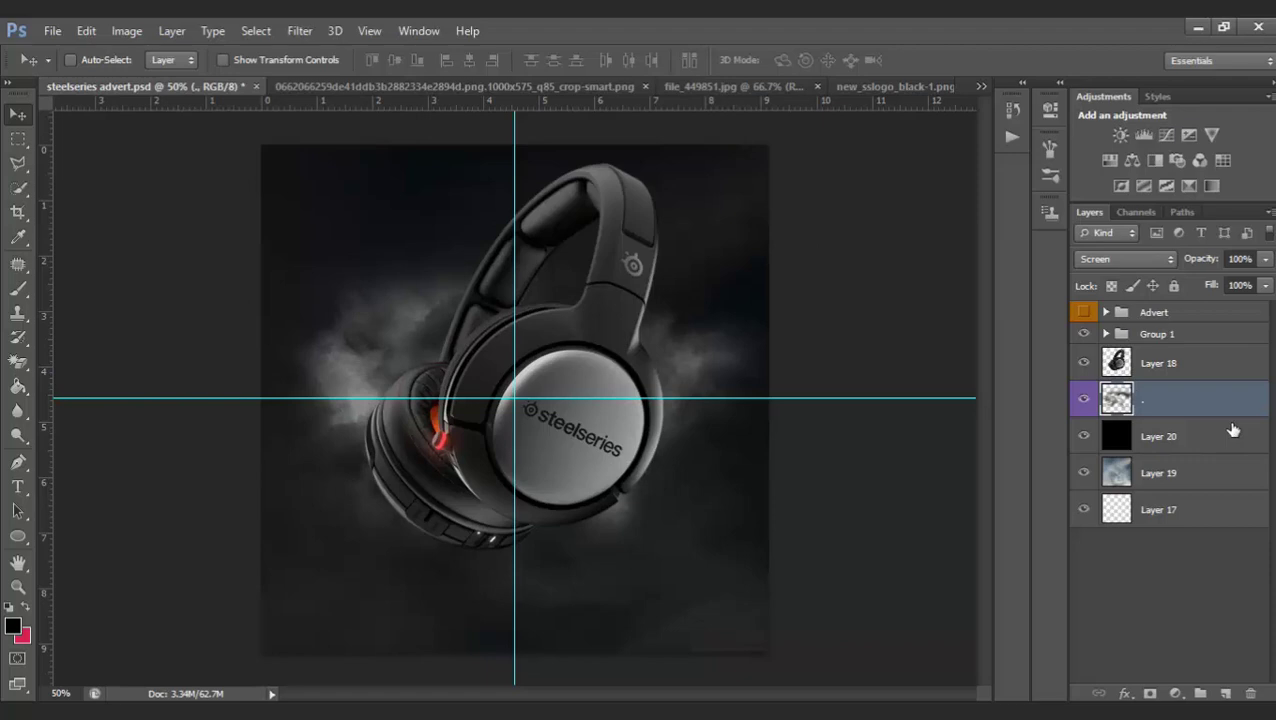
{"action": "left_click", "coordinate": [1083, 312]}
{"action": "left_click", "coordinate": [1083, 312]}
Duplicate the headphones layer and rename the original below the copy as Headset
{"action": "left_click", "coordinate": [1172, 371]}
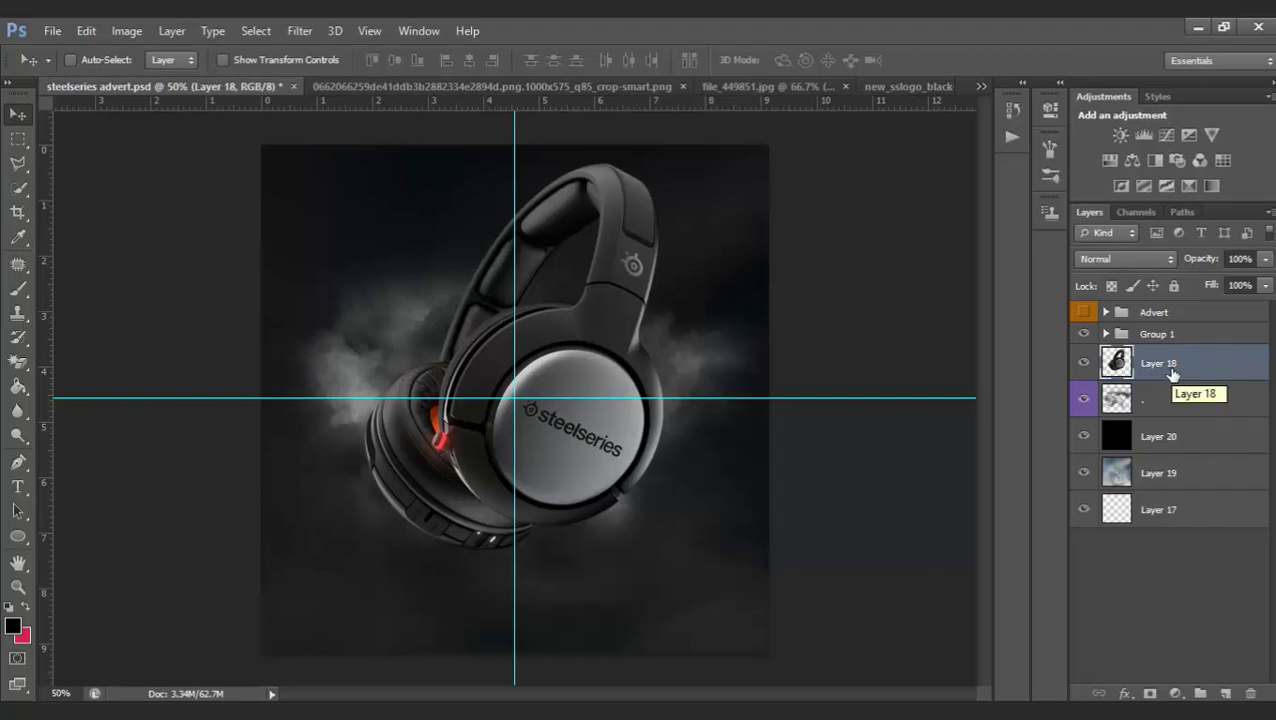
{"action": "key", "text": "ctrl+j"}
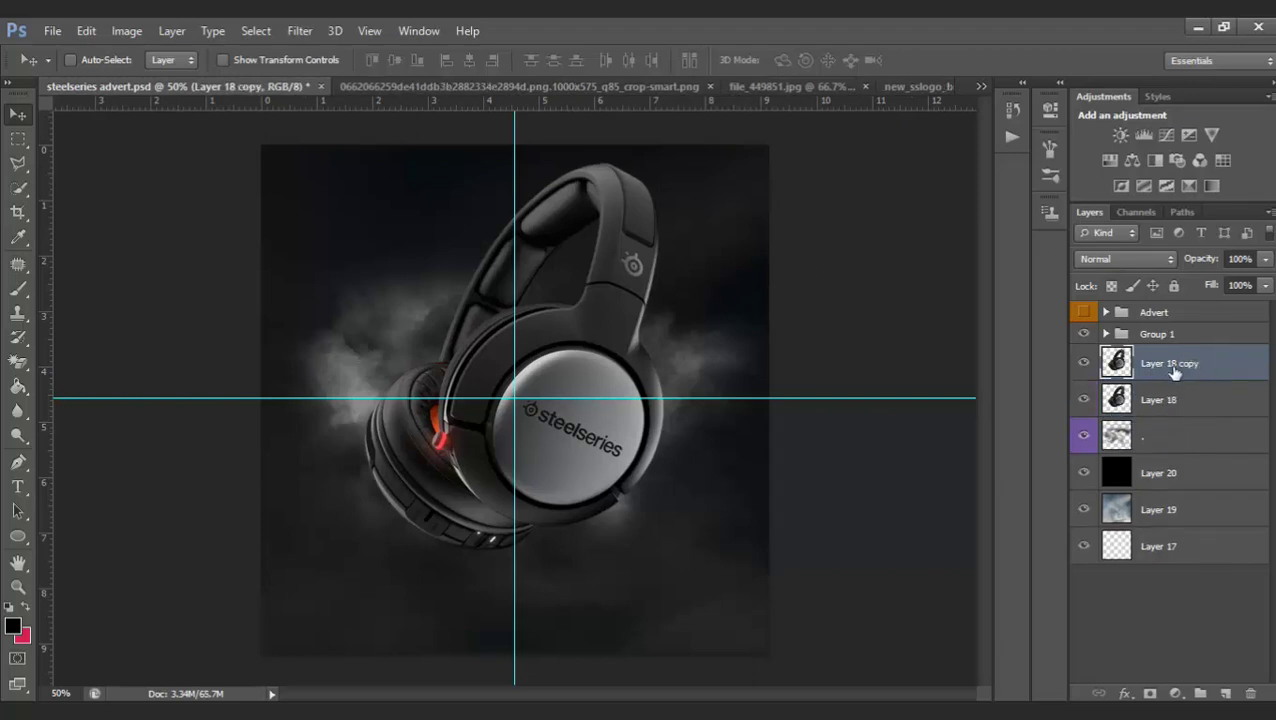
{"action": "double_click", "coordinate": [1155, 400]}
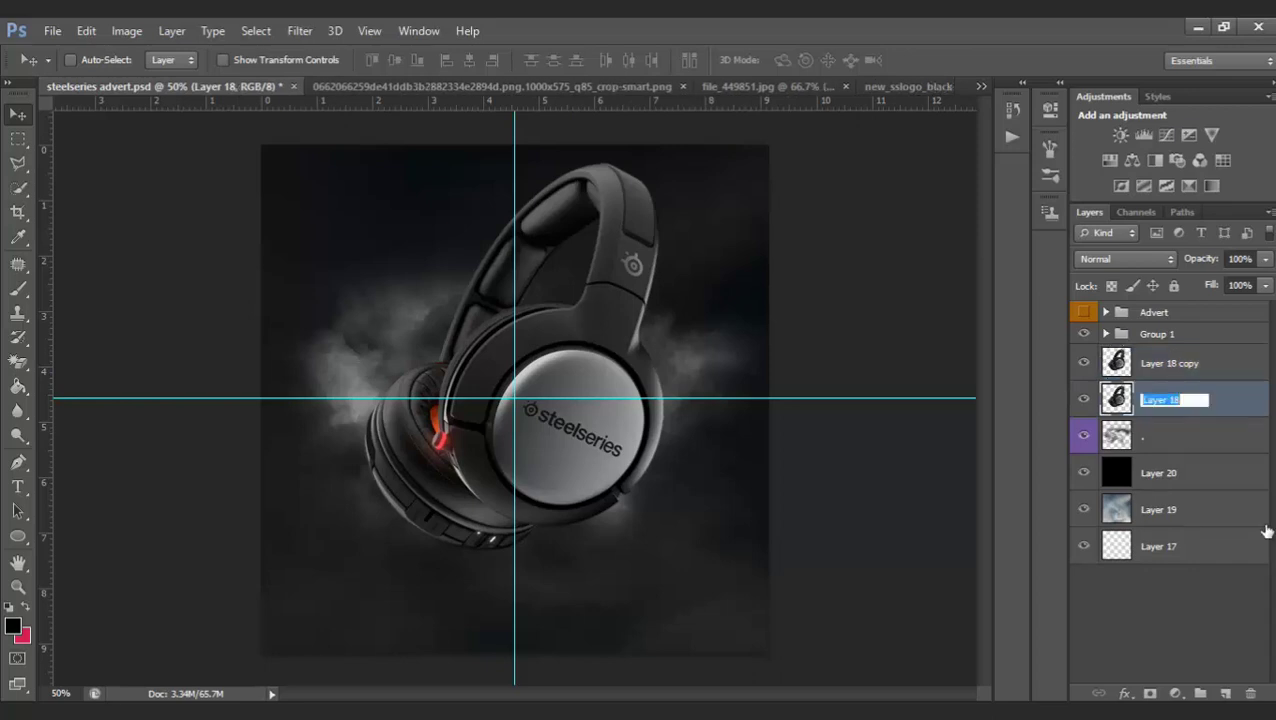
{"action": "type", "text": "h"}
{"action": "type", "text": "H"}
{"action": "type", "text": "eadset"}
Rename the headphones copy as Headset movement and move it directly below the Headset layer
{"action": "left_click", "coordinate": [1177, 368]}
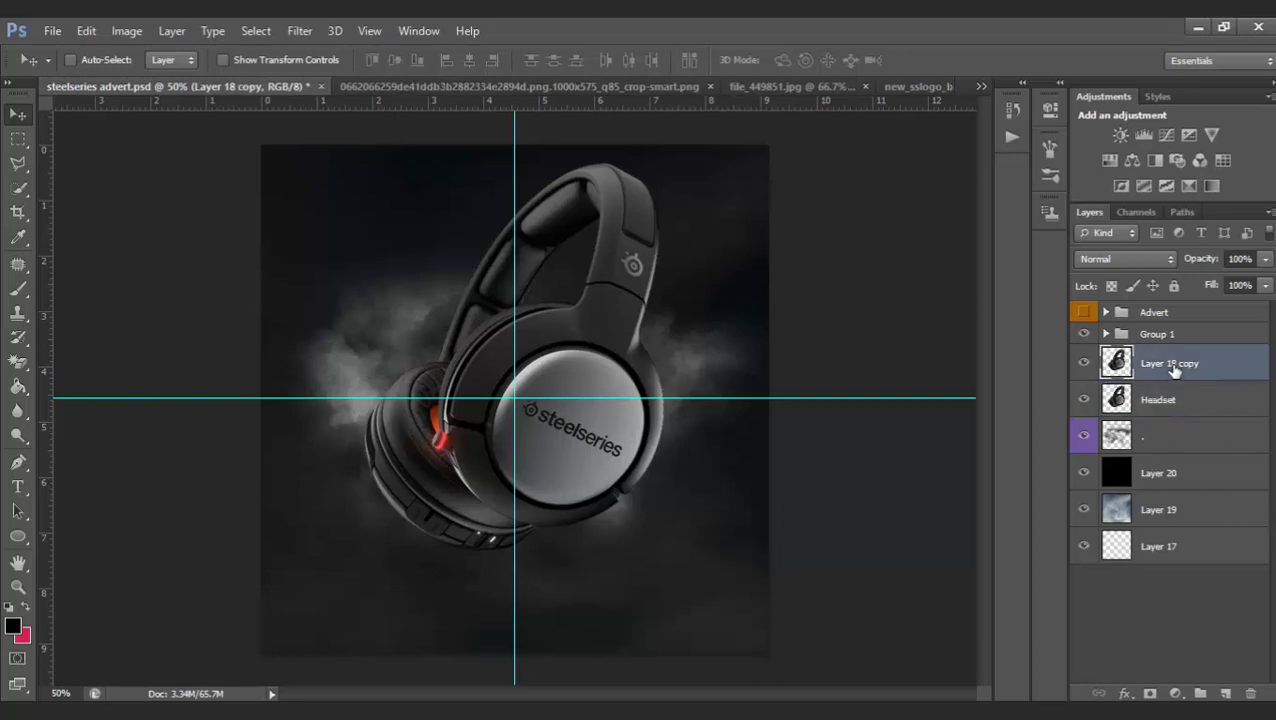
{"action": "double_click", "coordinate": [1193, 363]}
{"action": "type", "text": "H"}
{"action": "key", "text": "BackSpace"}
{"action": "type", "text": "t movement"}
{"action": "left_click", "coordinate": [1225, 410]}
{"action": "left_click", "coordinate": [1215, 368]}
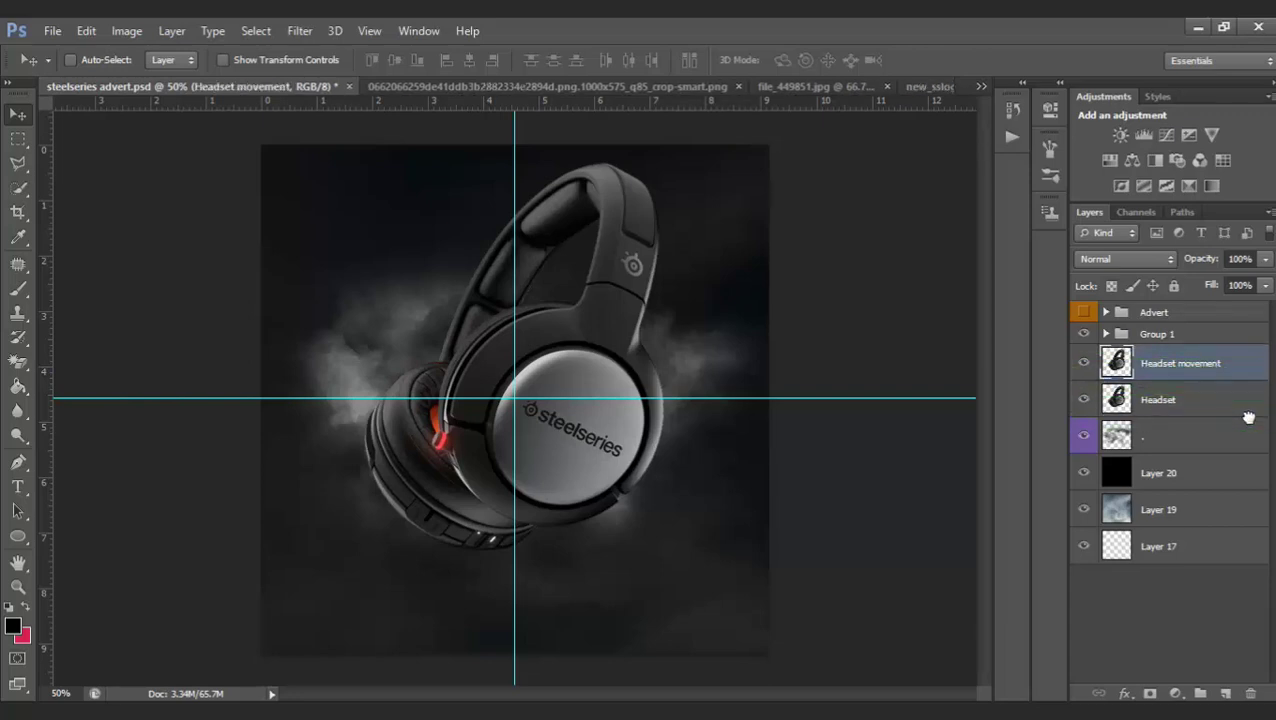
{"action": "key", "text": "ctrl+bracketleft"}
Rename the smoke image layer as smoke and the black fill layer as black
{"action": "double_click", "coordinate": [1145, 440]}
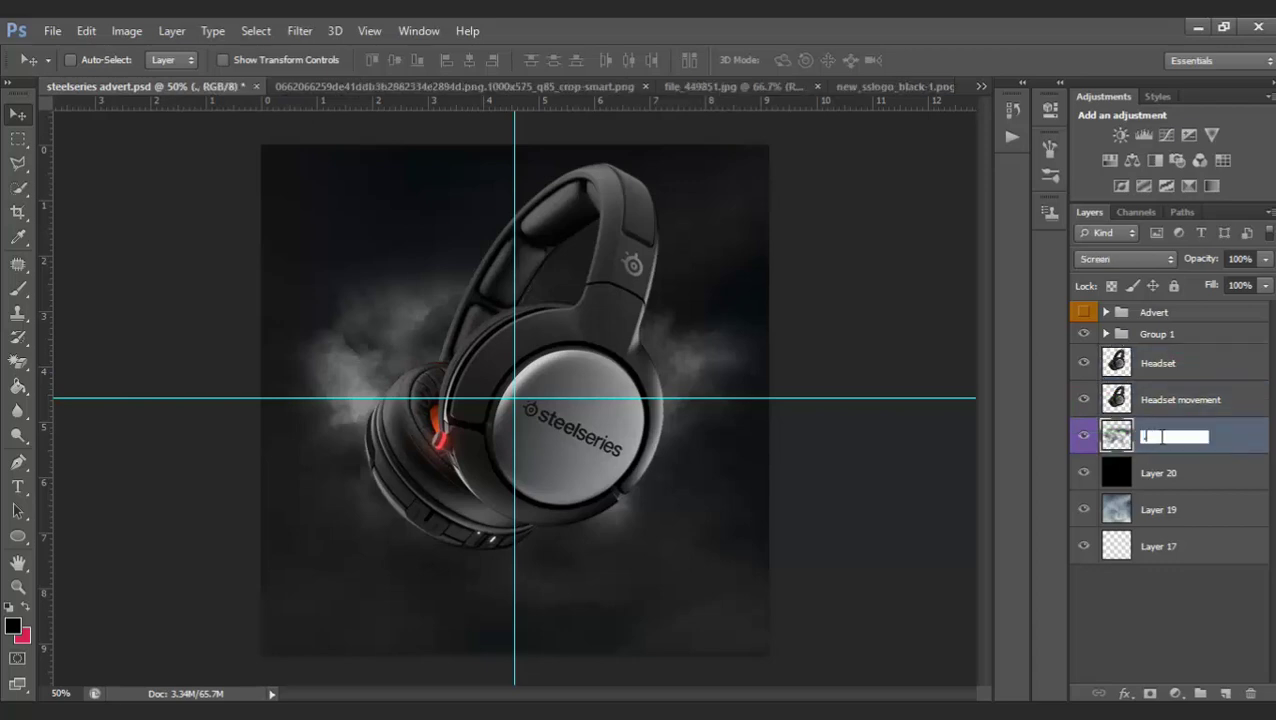
{"action": "type", "text": "smoke"}
{"action": "left_click", "coordinate": [1226, 489]}
{"action": "double_click", "coordinate": [1160, 472]}
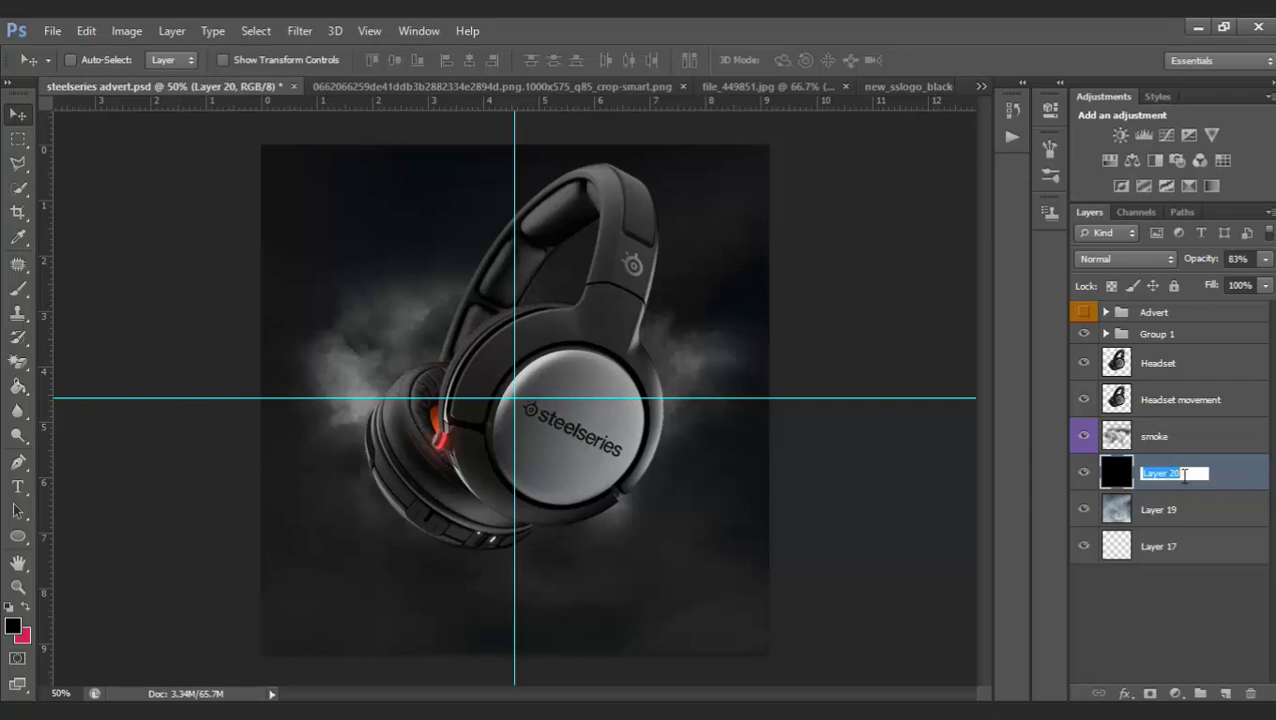
{"action": "type", "text": "black"}
Rename the cloud photo layer as clouds and delete the empty Layer 17 beneath it
{"action": "left_click", "coordinate": [1152, 516]}
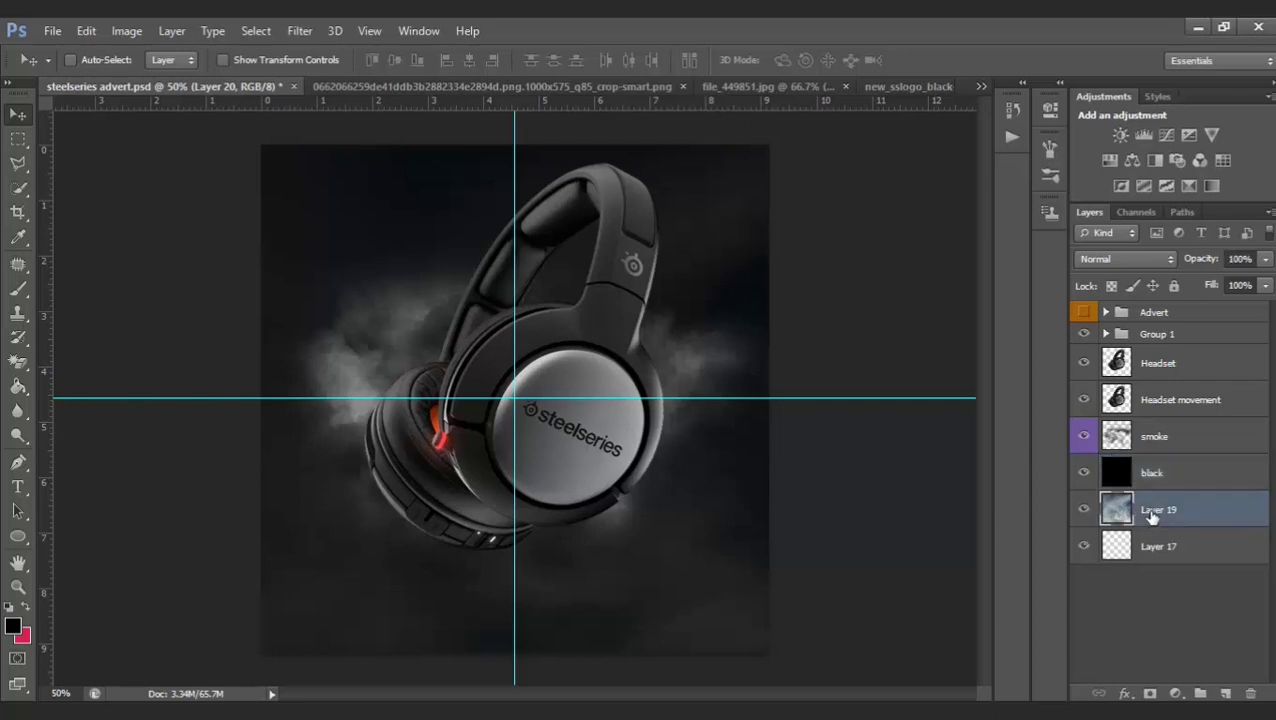
{"action": "double_click", "coordinate": [1152, 514]}
{"action": "type", "text": "ds"}
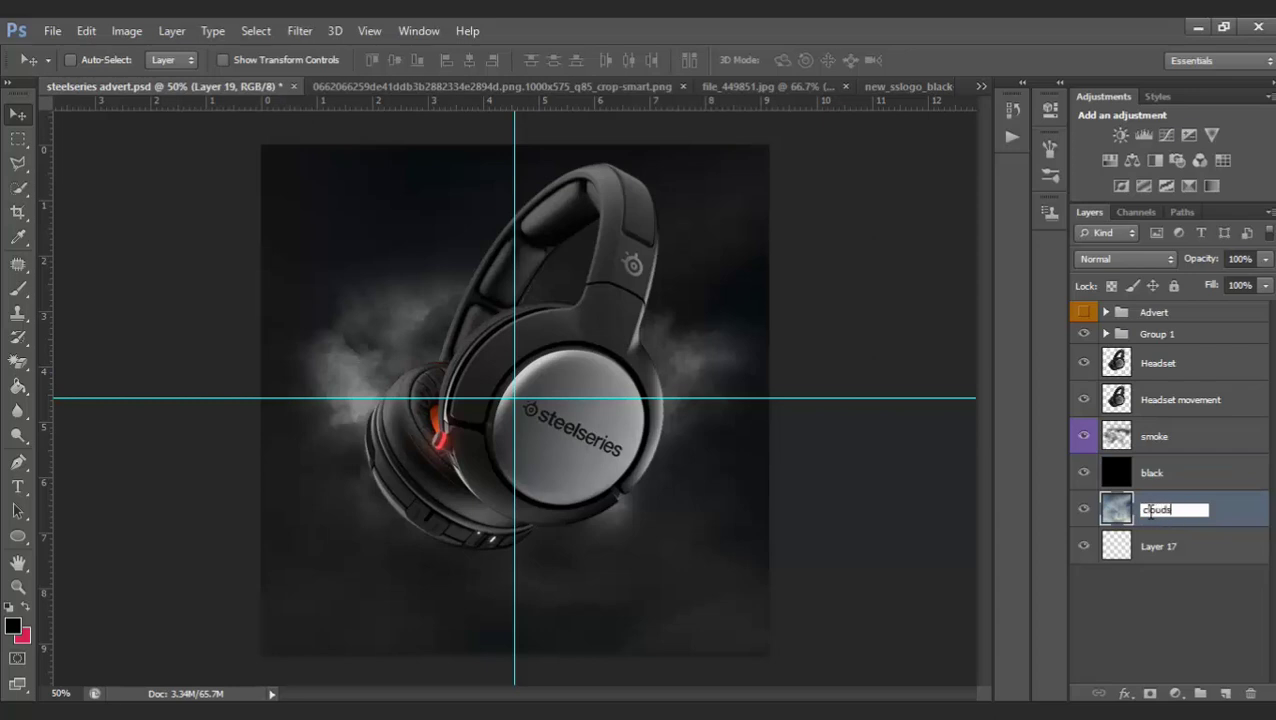
{"action": "type", "text": "louds"}
{"action": "left_click", "coordinate": [1153, 612]}
{"action": "left_click", "coordinate": [1158, 510]}
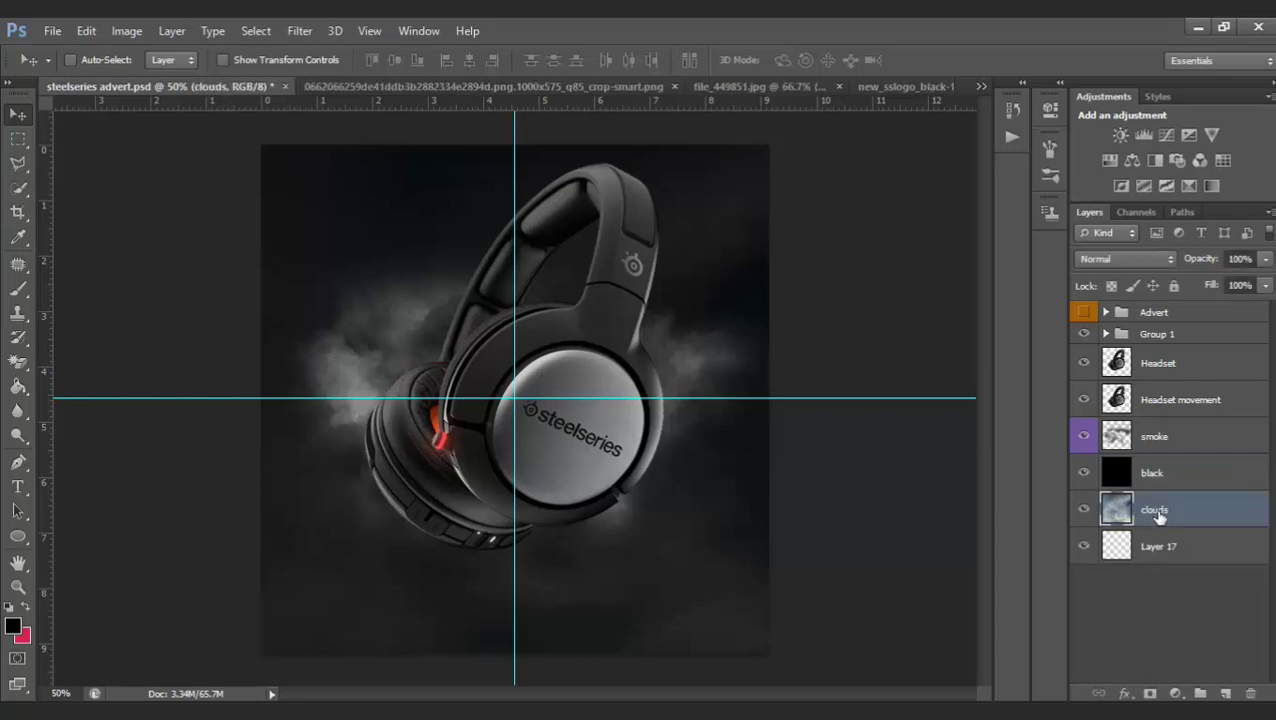
{"action": "double_click", "coordinate": [1156, 510]}
{"action": "left_click", "coordinate": [1178, 575]}
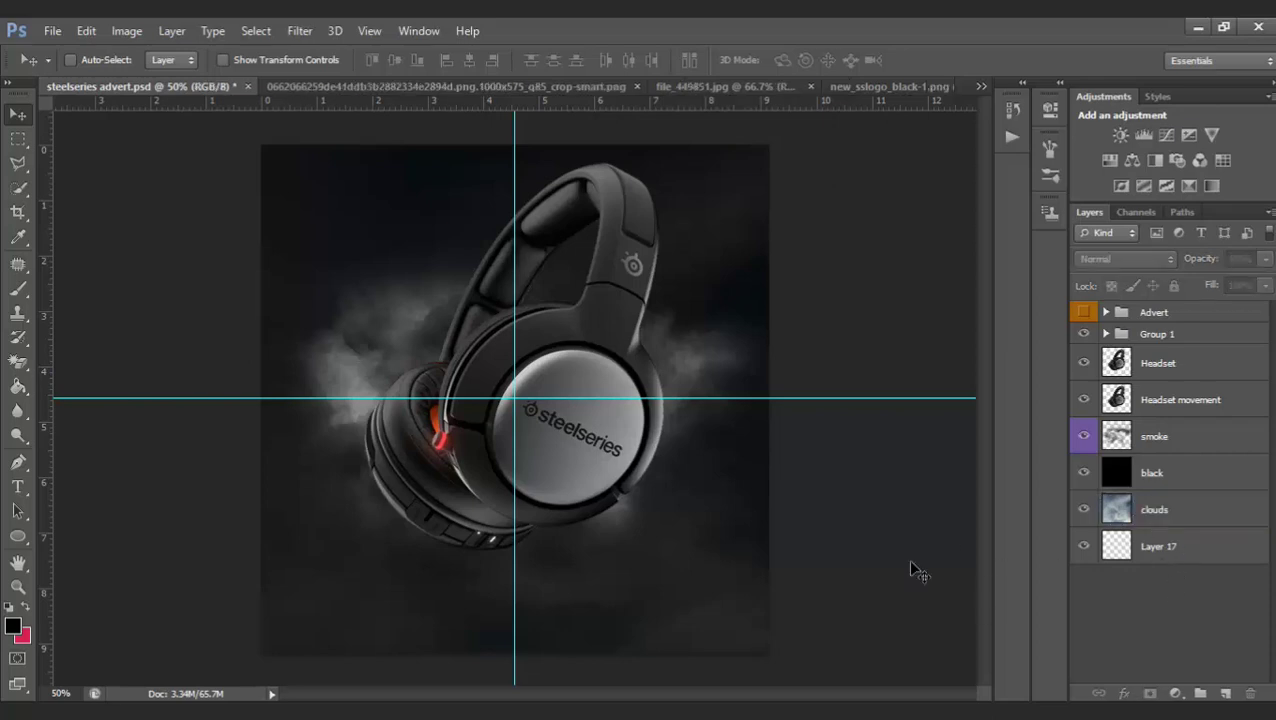
{"action": "left_click", "coordinate": [1146, 552]}
{"action": "key", "text": "Delete"}
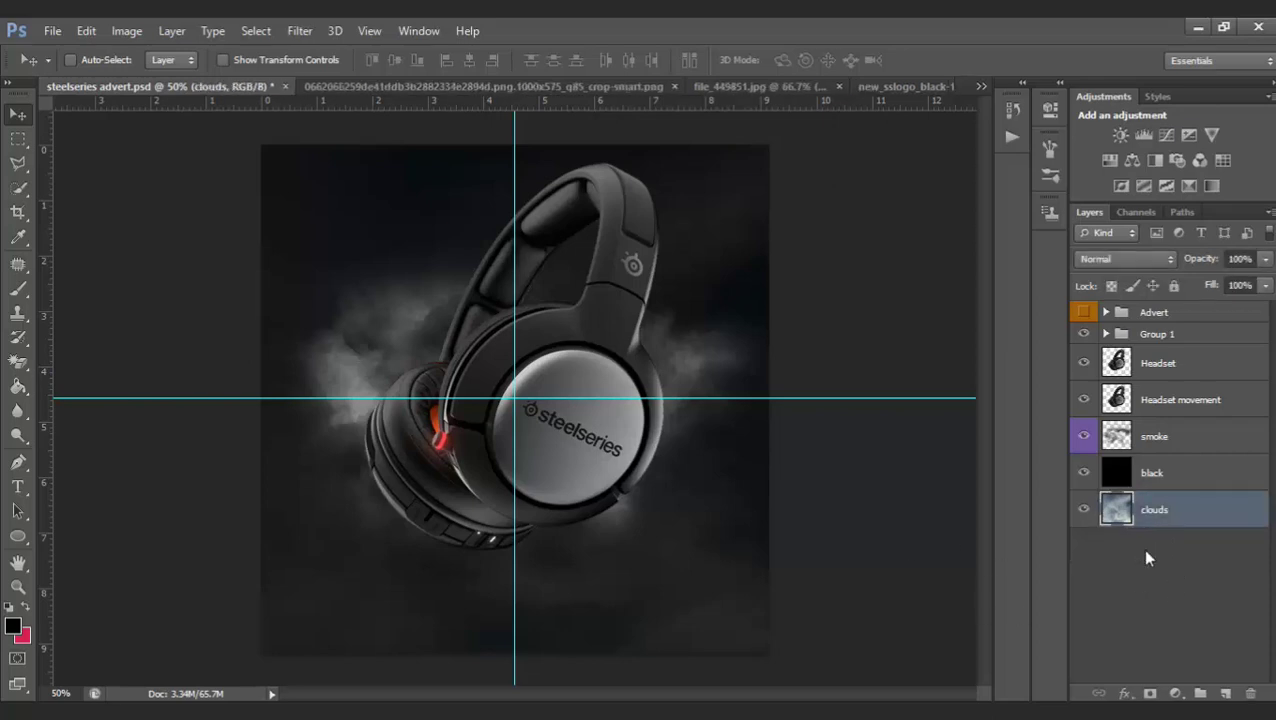
Nudge the Headset movement layer slightly to the left
{"action": "left_click", "coordinate": [1150, 404]}
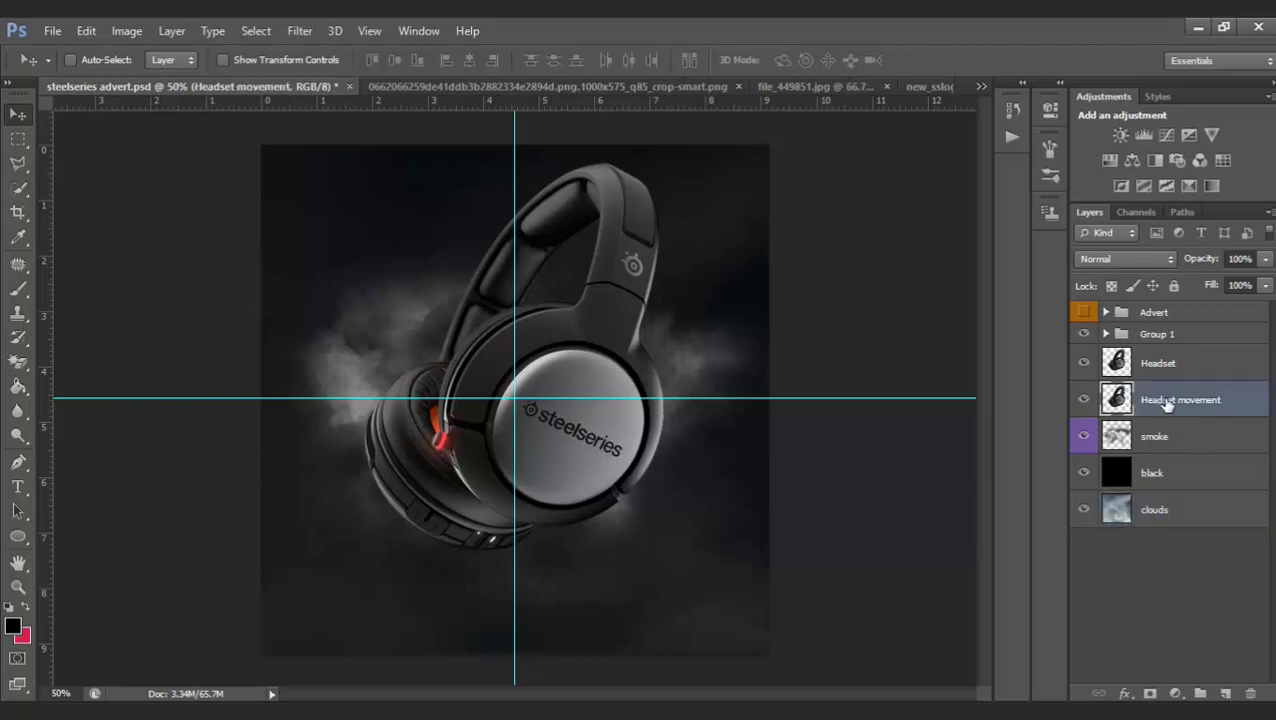
{"action": "key", "text": "Left"}
{"action": "key", "text": "Left"}
{"action": "key", "text": "Left"}
Apply a Motion Blur to the Headset movement layer with an angle of -2° and a distance of 25 pixels
{"action": "left_click", "coordinate": [298, 32]}
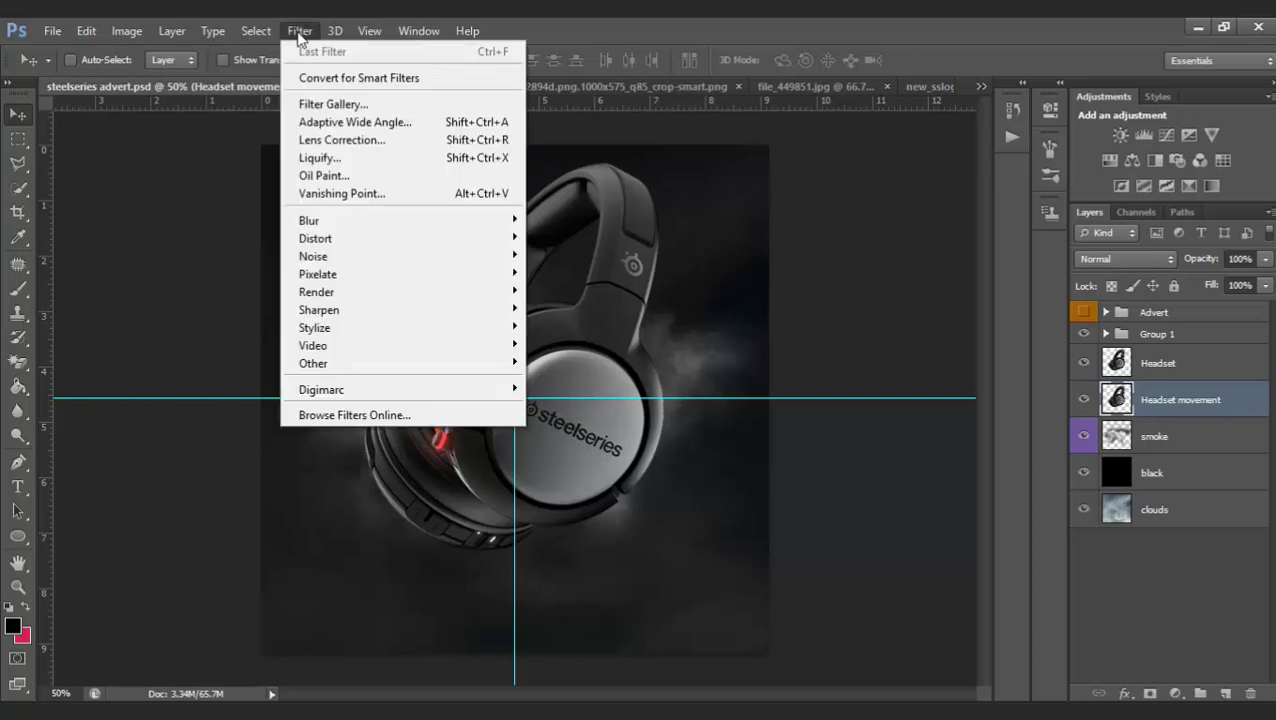
{"action": "mouse_move", "coordinate": [356, 221]}
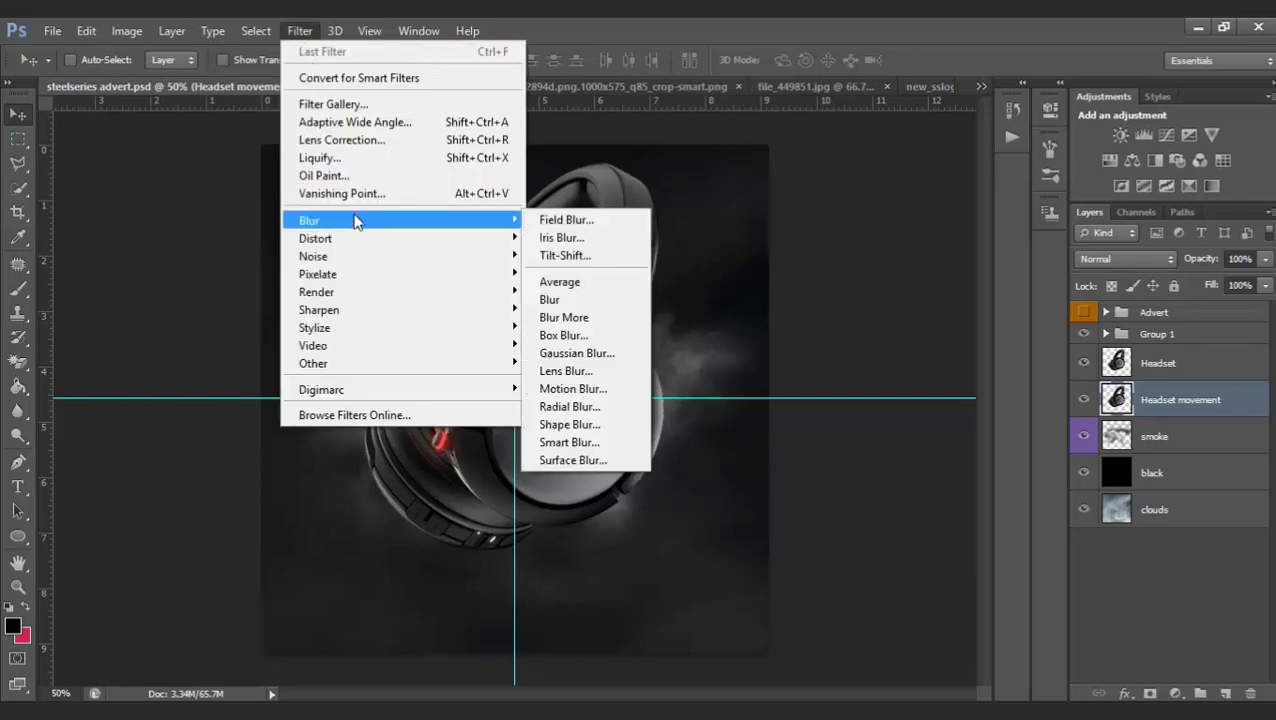
{"action": "left_click", "coordinate": [586, 392]}
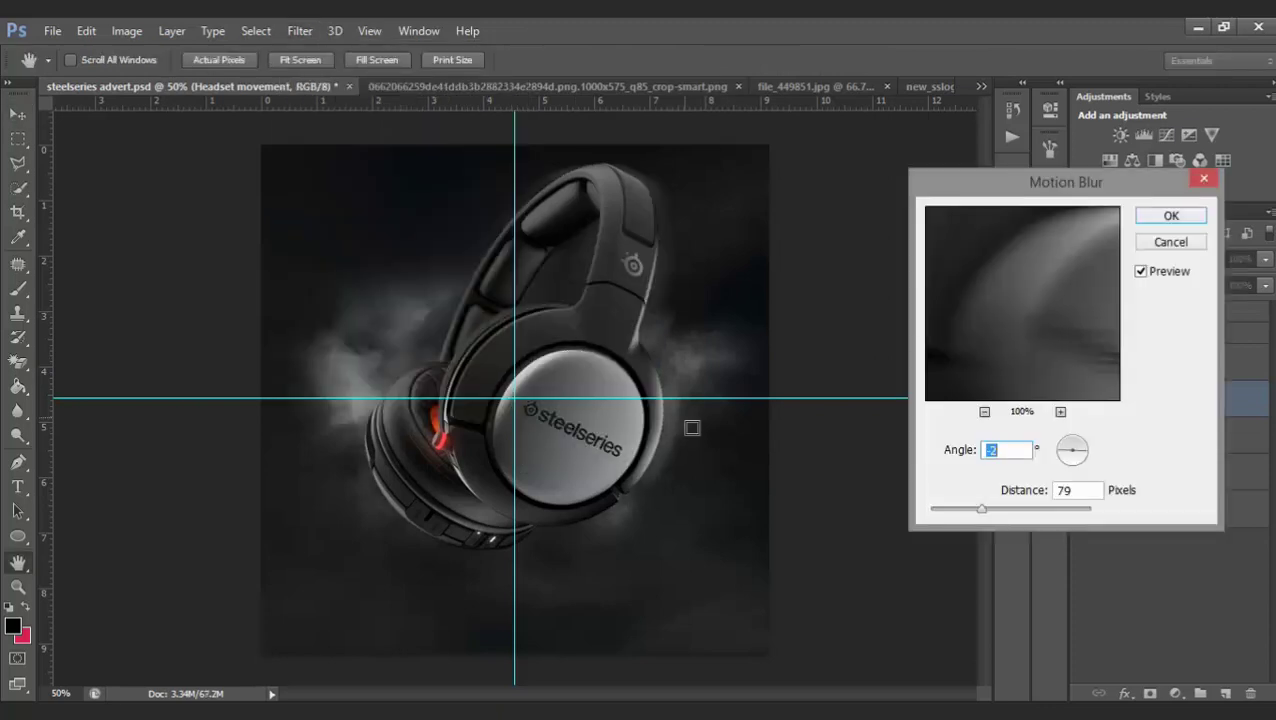
{"action": "left_click", "coordinate": [950, 509]}
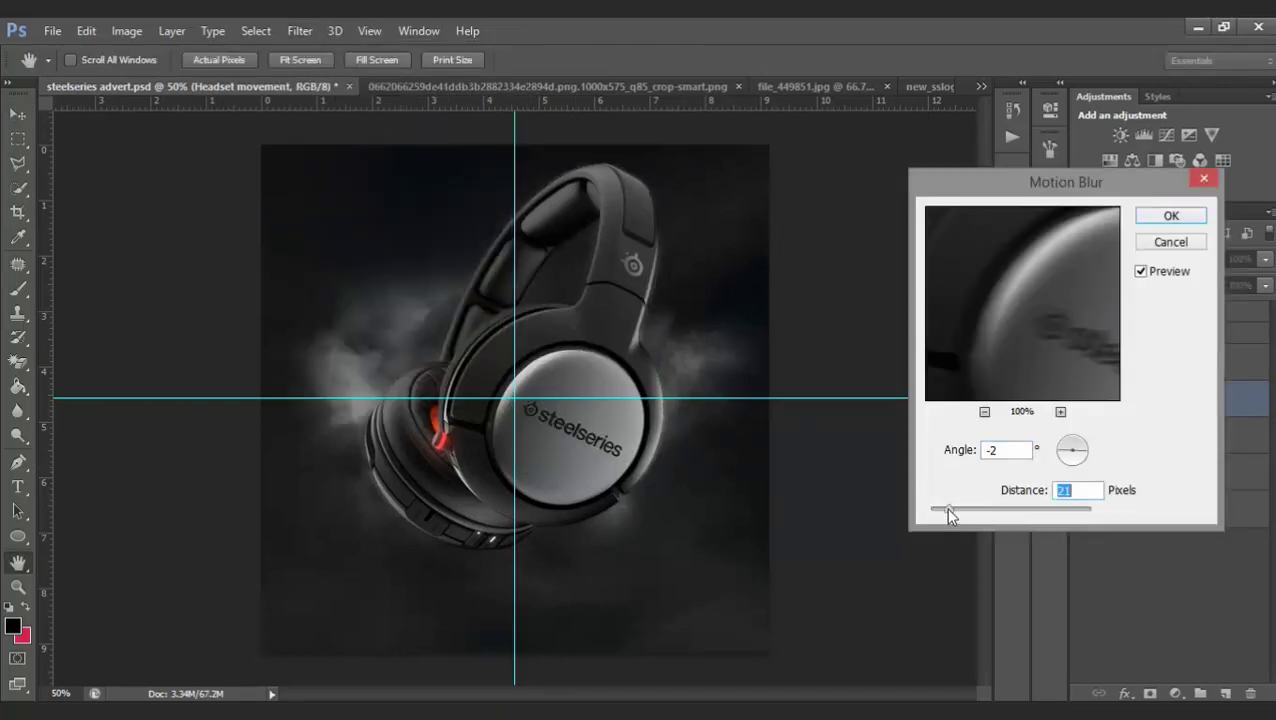
{"action": "left_click_drag", "start_coordinate": [950, 506], "coordinate": [944, 510]}
{"action": "type", "text": "20"}
{"action": "key", "text": "BackSpace"}
{"action": "key", "text": "BackSpace"}
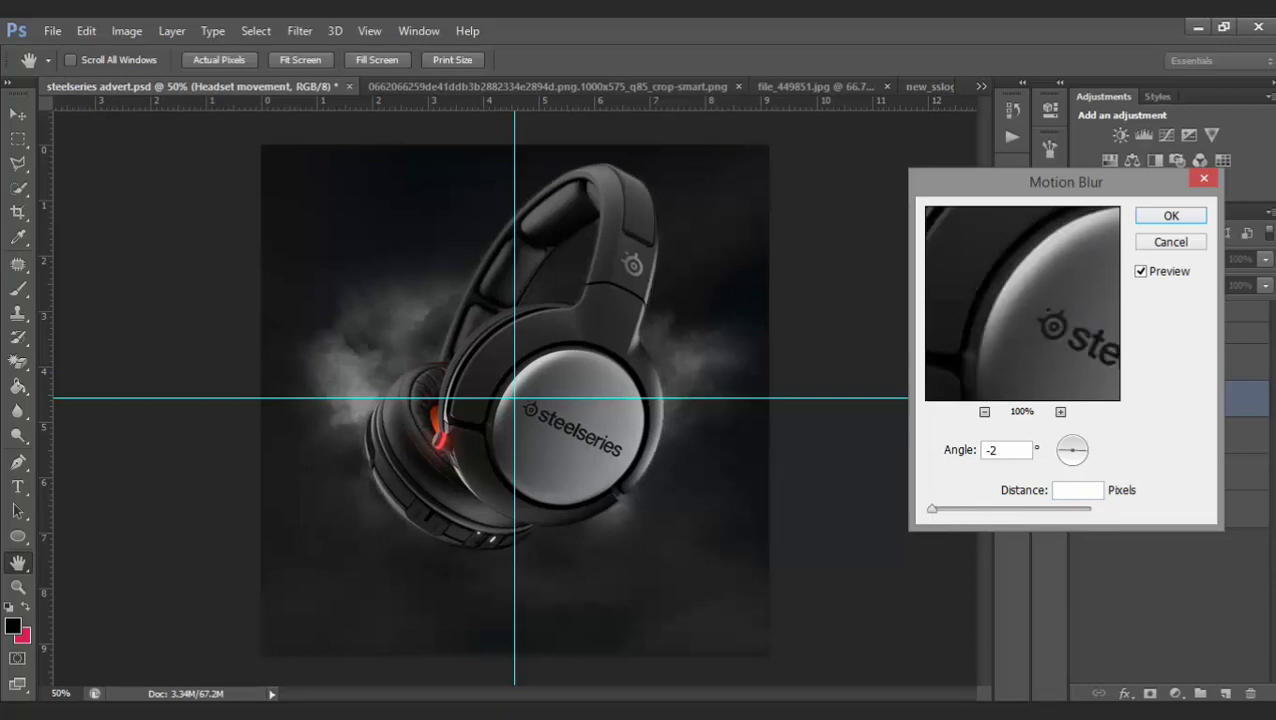
{"action": "type", "text": "25"}
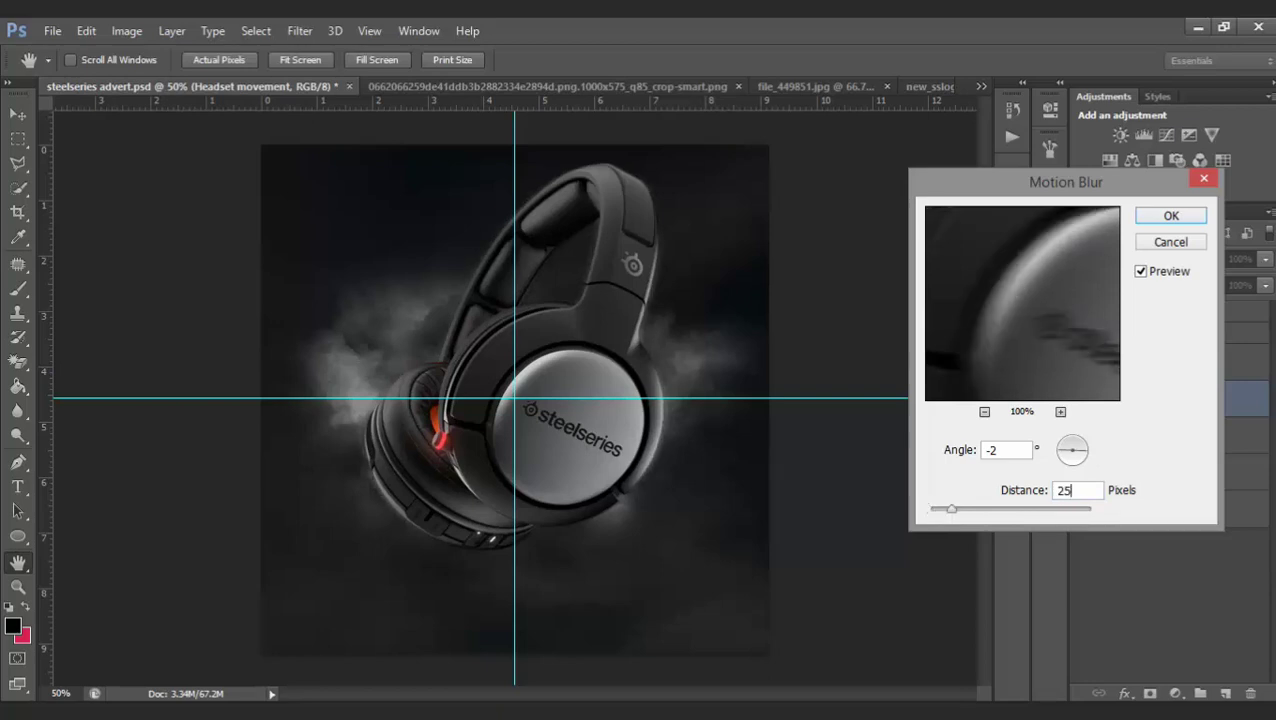
{"action": "key", "text": "Return"}
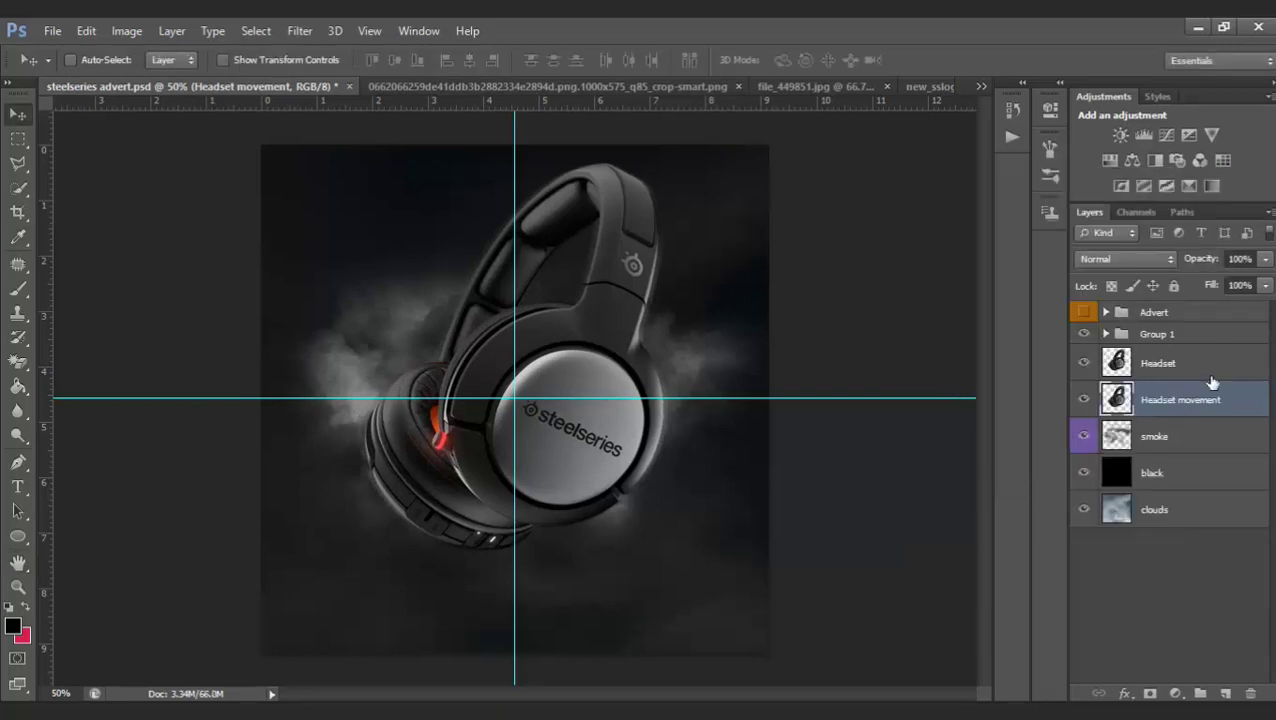
Set the Headset movement layer's opacity to 70%
{"action": "left_click", "coordinate": [1192, 259]}
{"action": "type", "text": "7"}
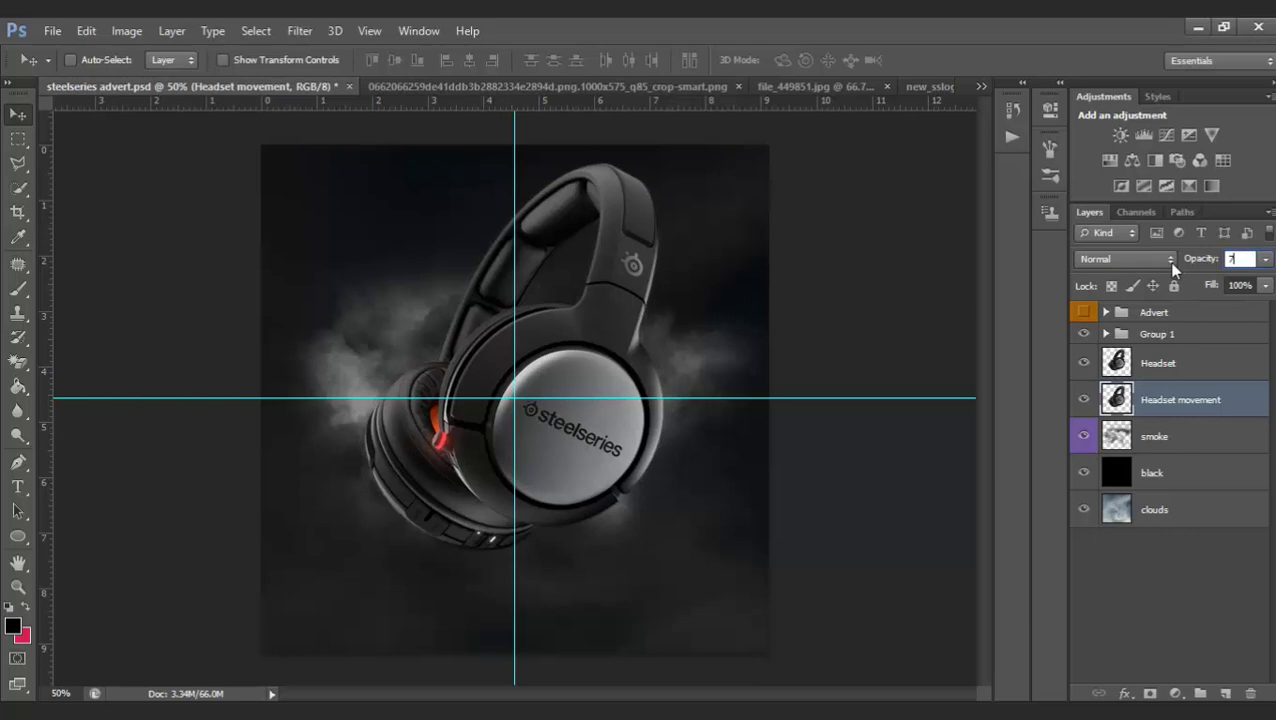
{"action": "type", "text": "0"}
{"action": "key", "text": "Return"}
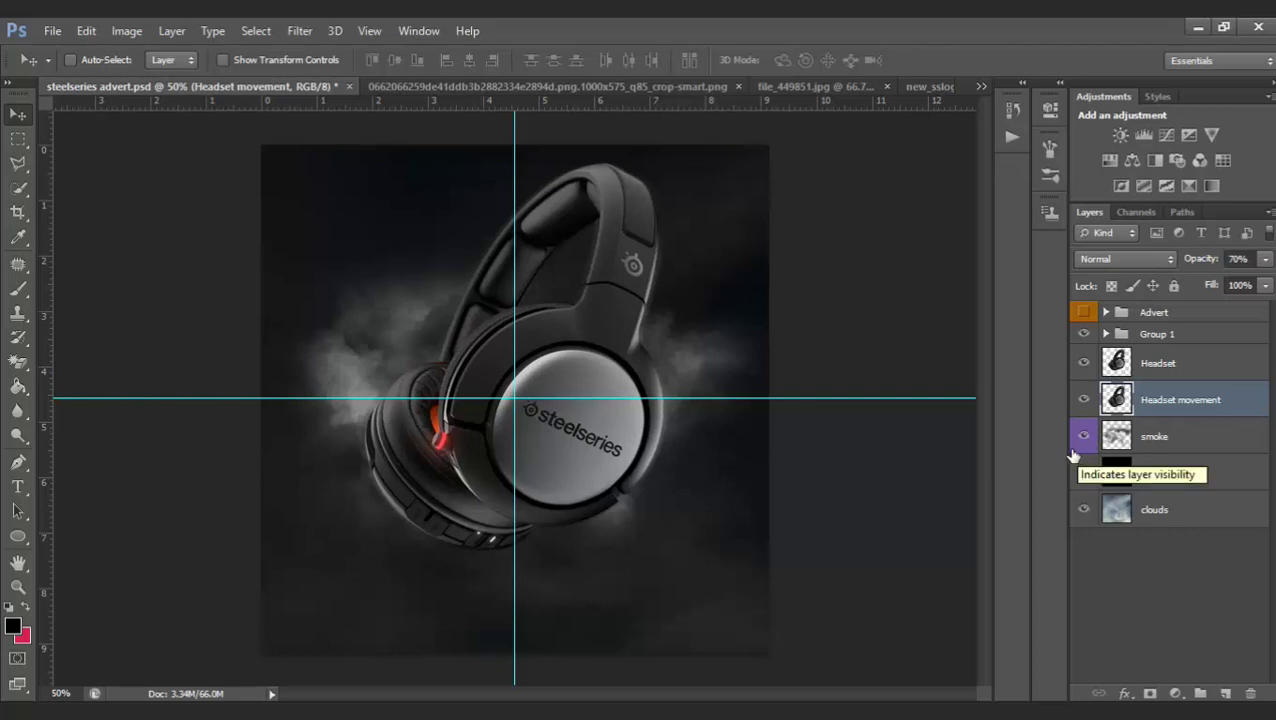
Add a new empty layer and place it between the smoke and black layers
{"action": "left_click", "coordinate": [1155, 432]}
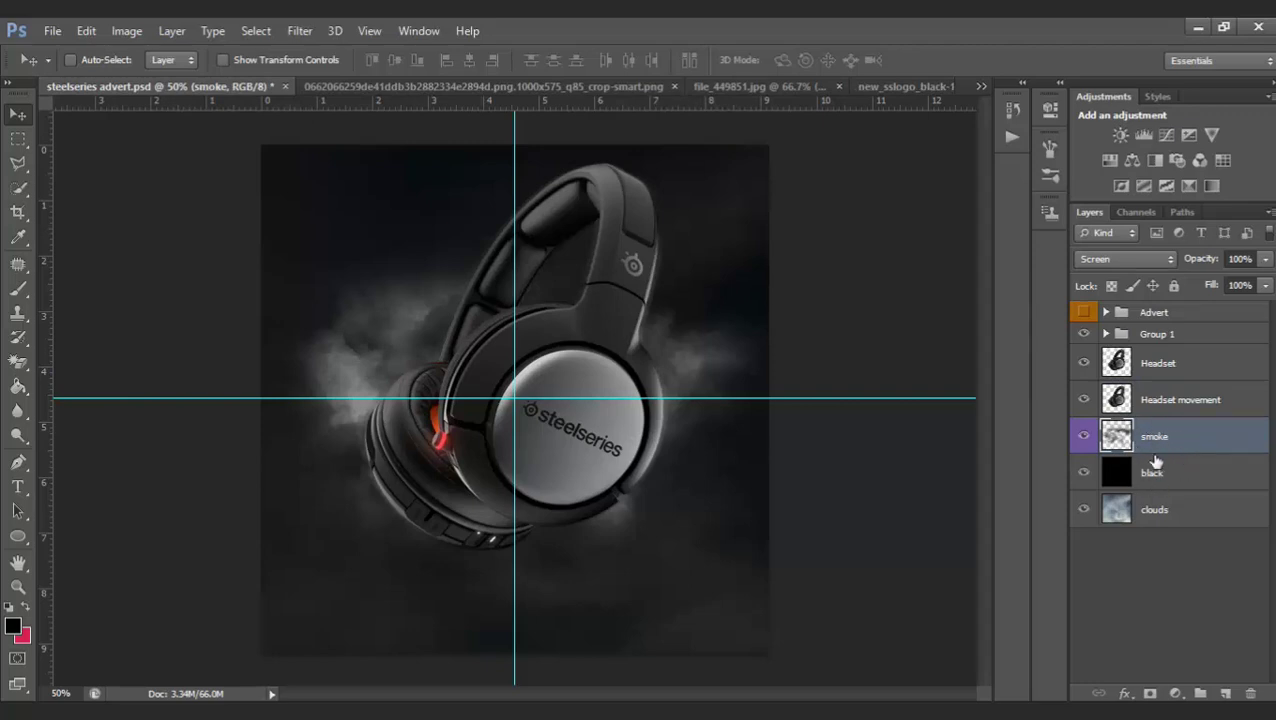
{"action": "left_click", "coordinate": [1228, 694]}
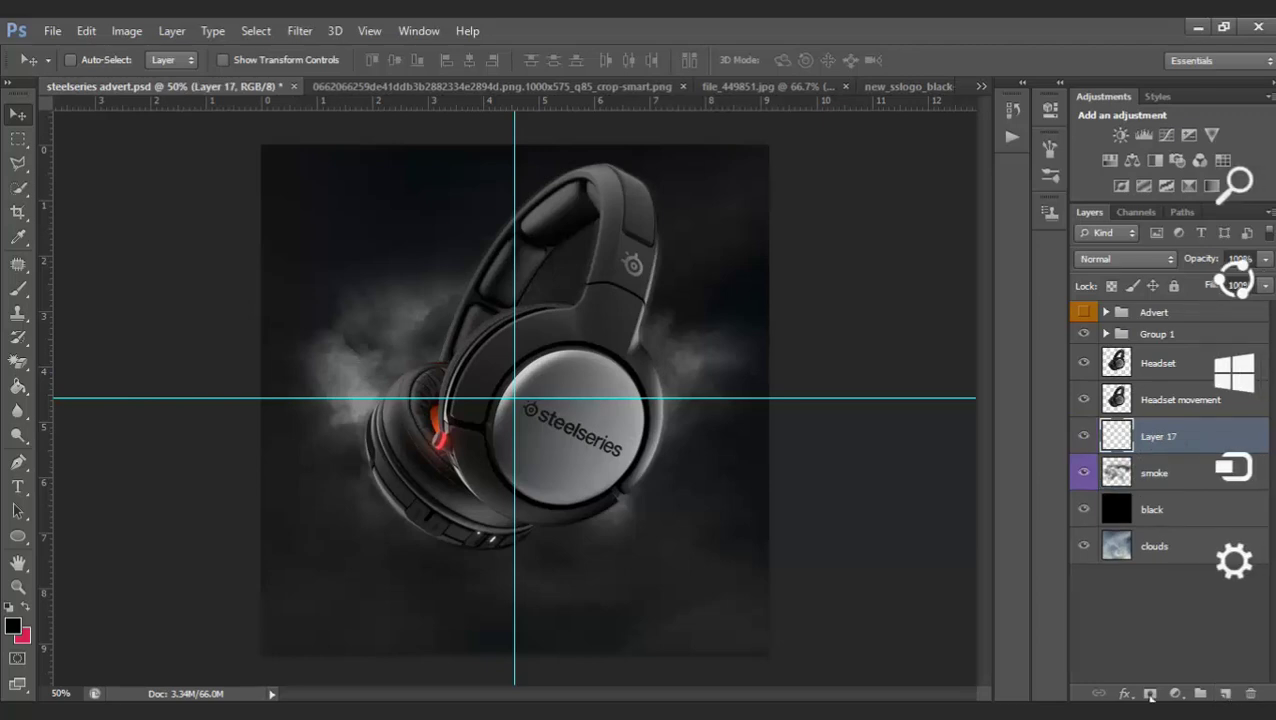
{"action": "left_click_drag", "start_coordinate": [1190, 473], "coordinate": [1196, 504]}
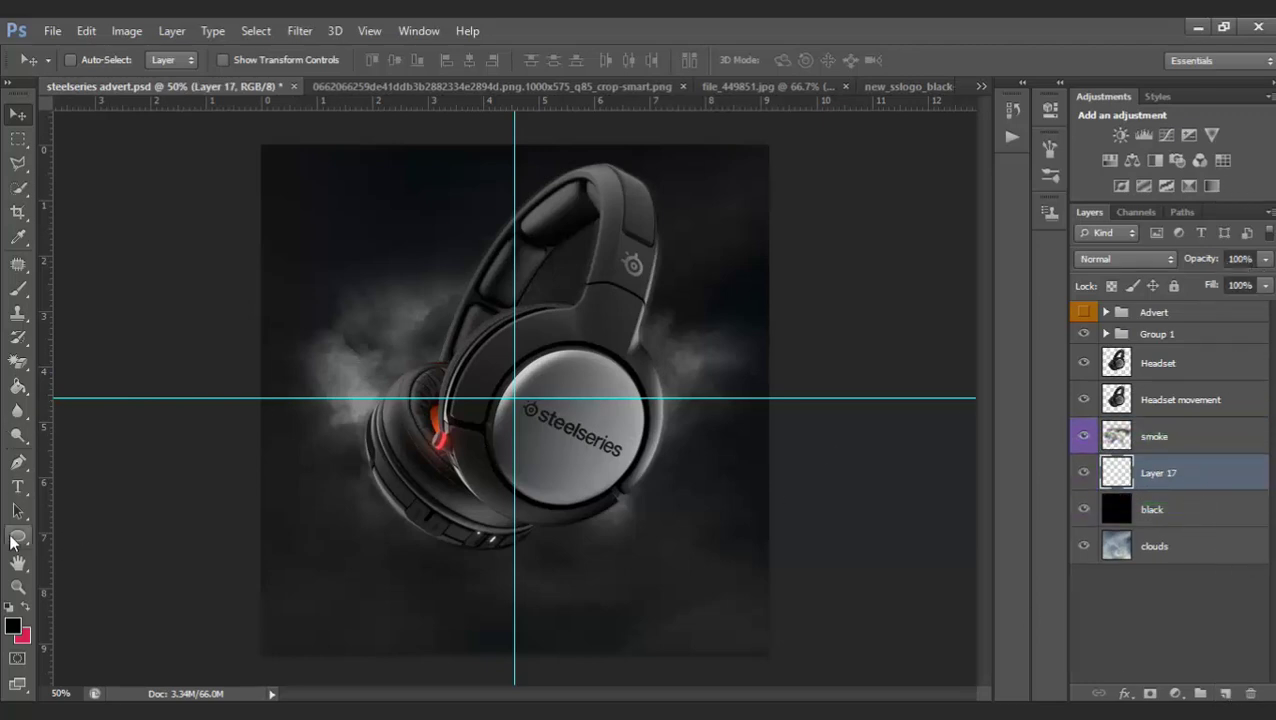
Set up the Ellipse Tool in Shape mode with a black fill and no stroke
{"action": "left_click", "coordinate": [17, 539]}
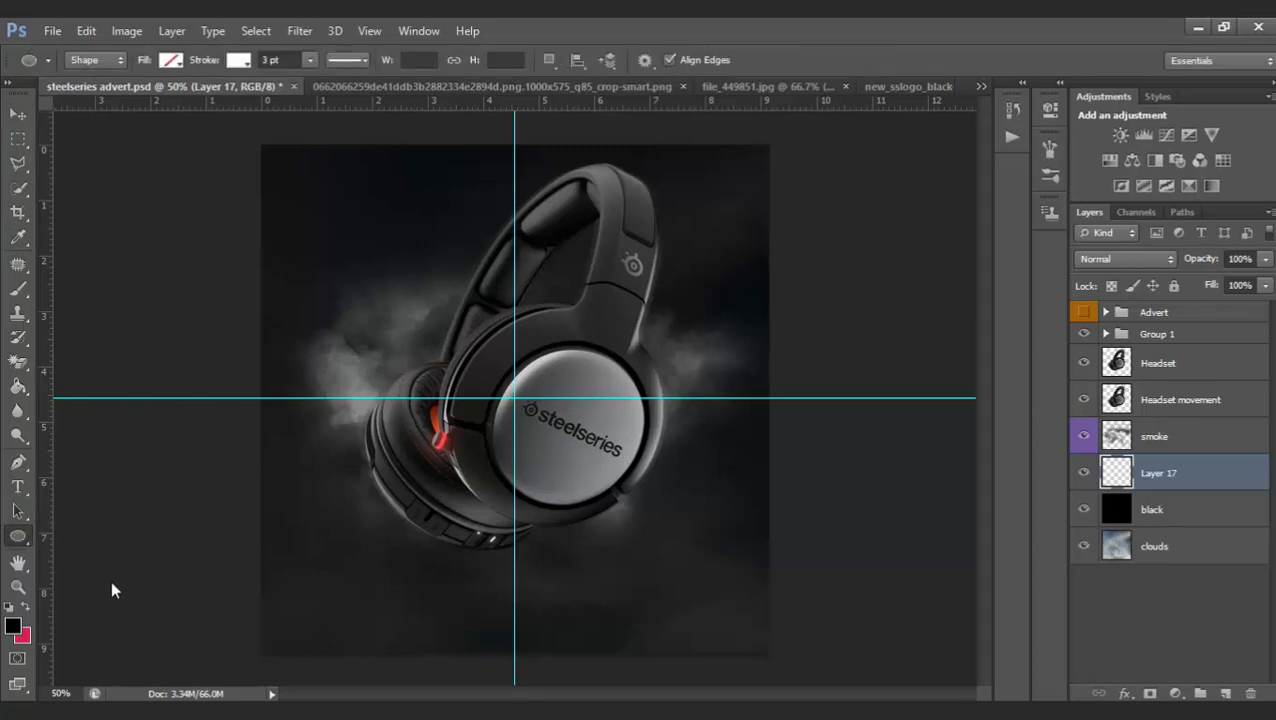
{"action": "right_click", "coordinate": [17, 537]}
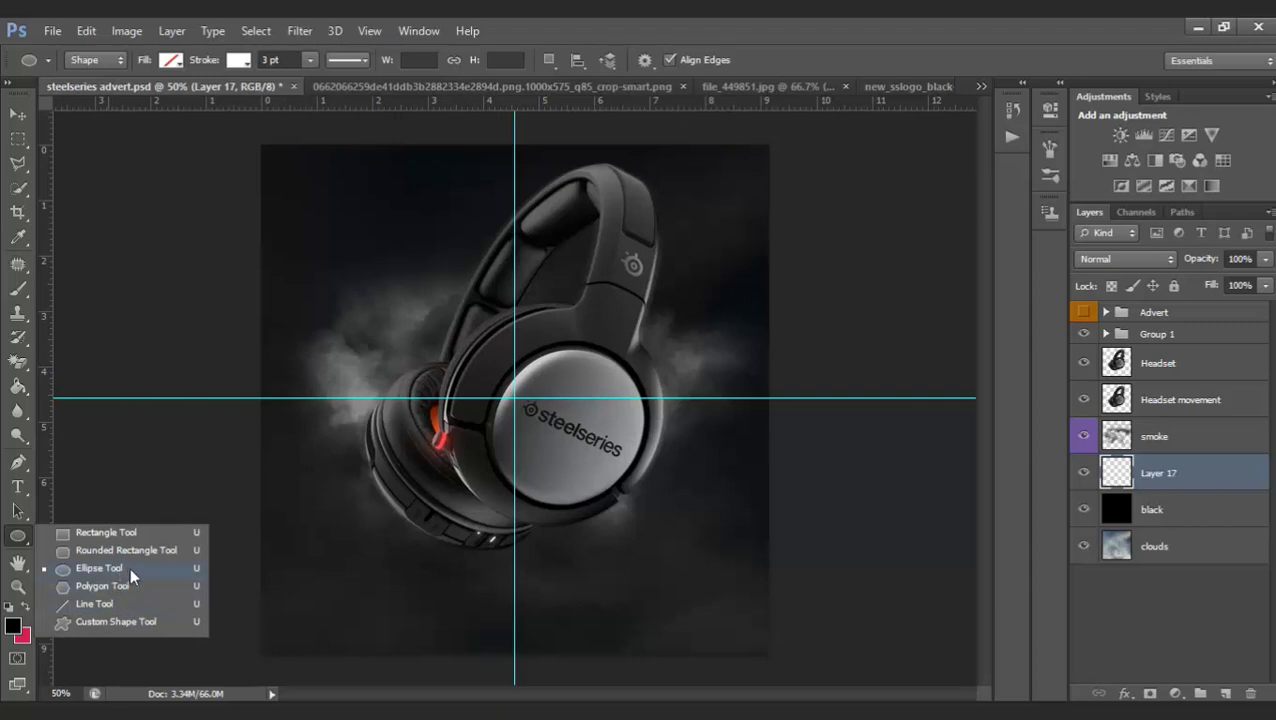
{"action": "left_click", "coordinate": [404, 539]}
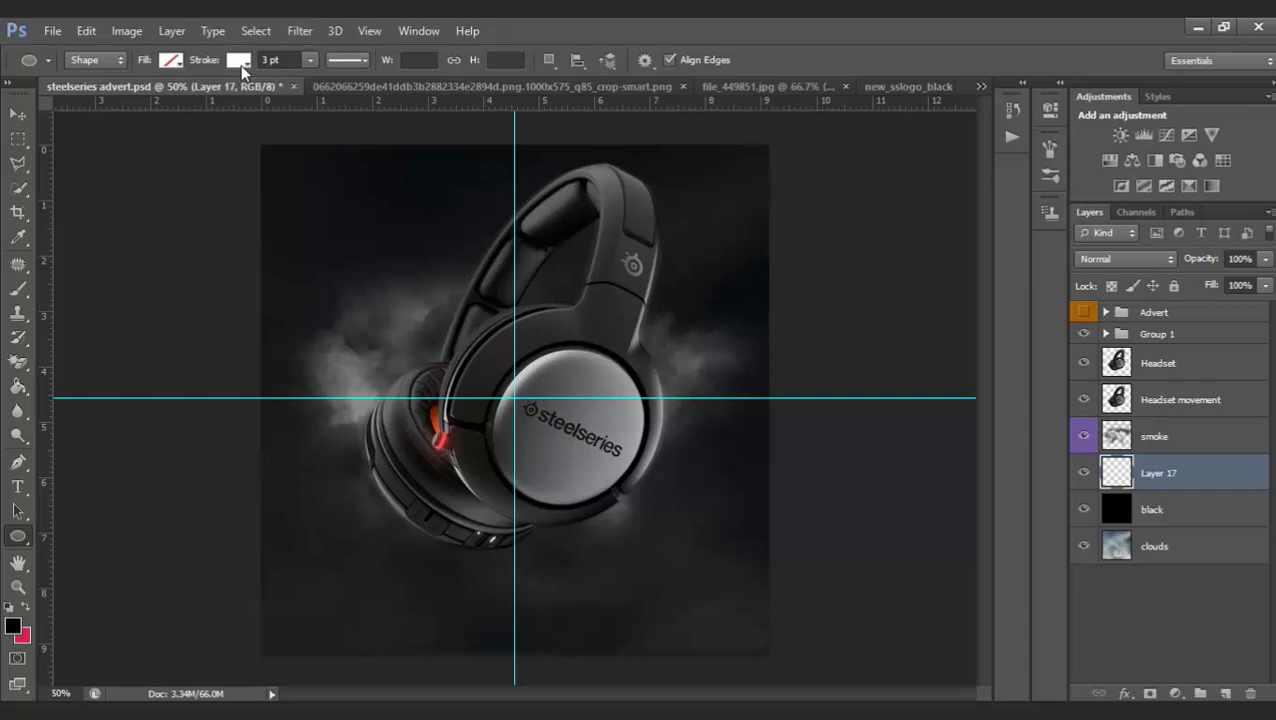
{"action": "left_click", "coordinate": [240, 64]}
{"action": "left_click", "coordinate": [159, 96]}
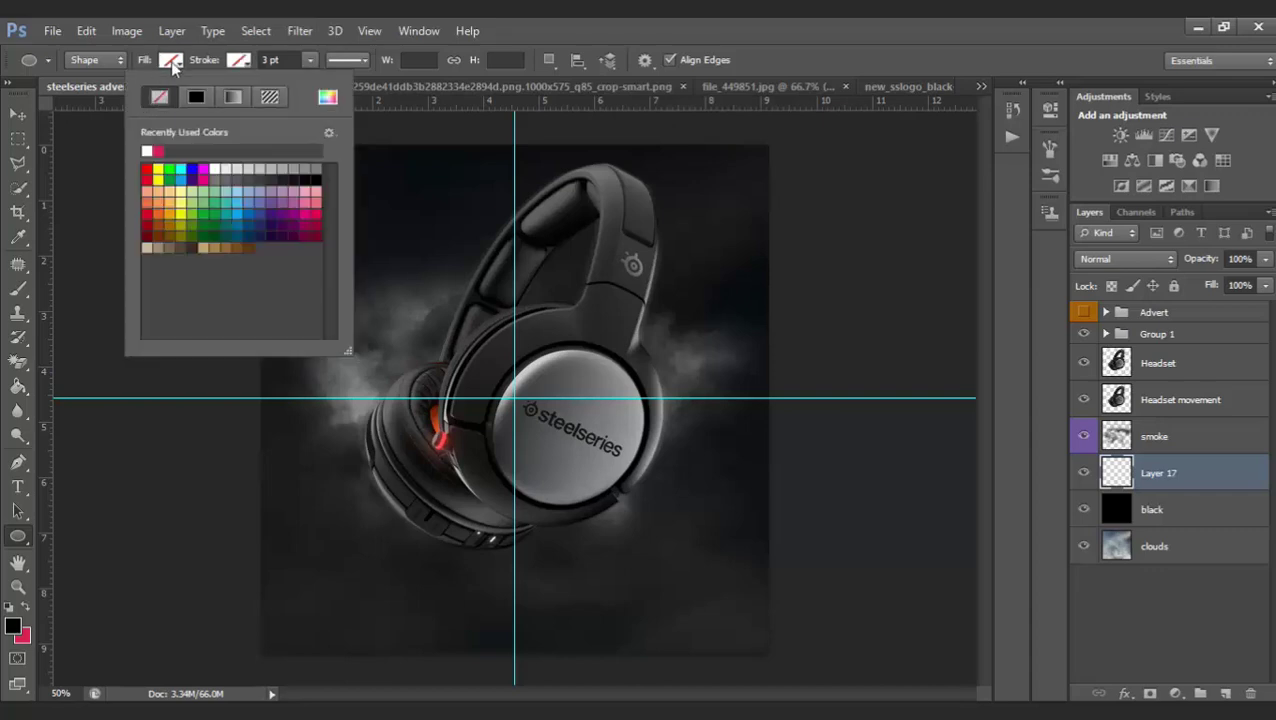
{"action": "left_click", "coordinate": [171, 61]}
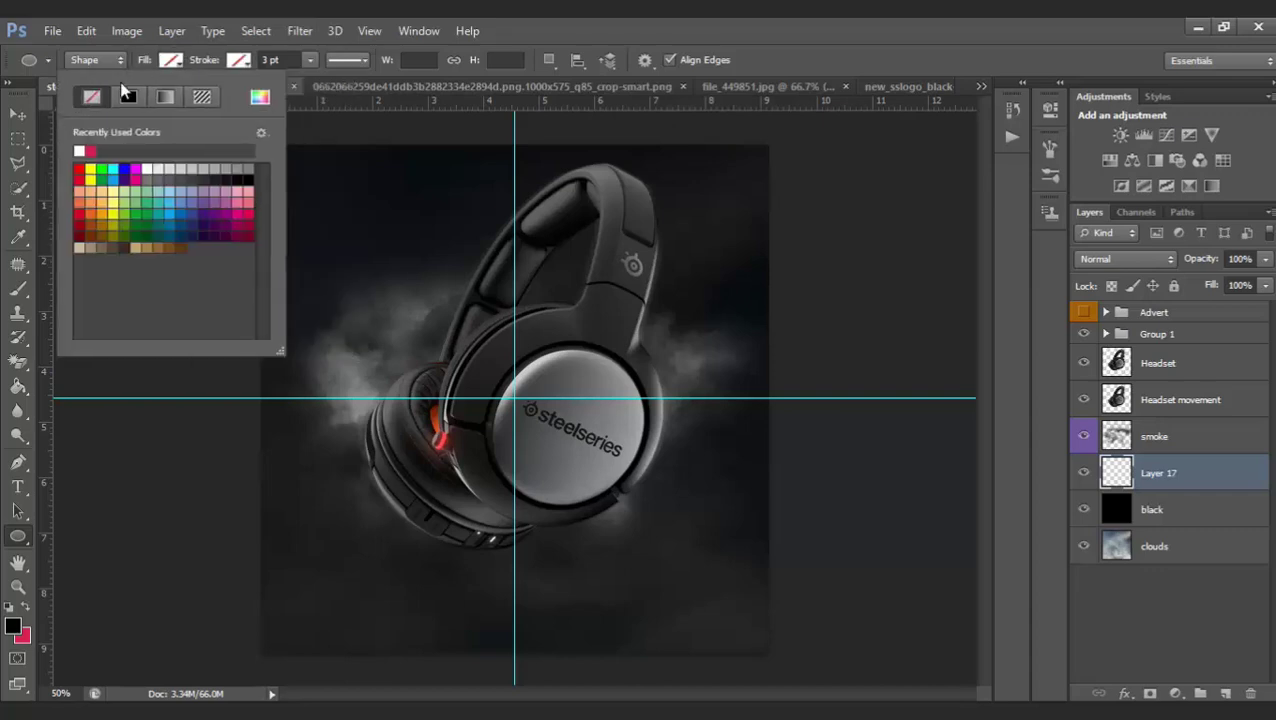
{"action": "left_click", "coordinate": [249, 177]}
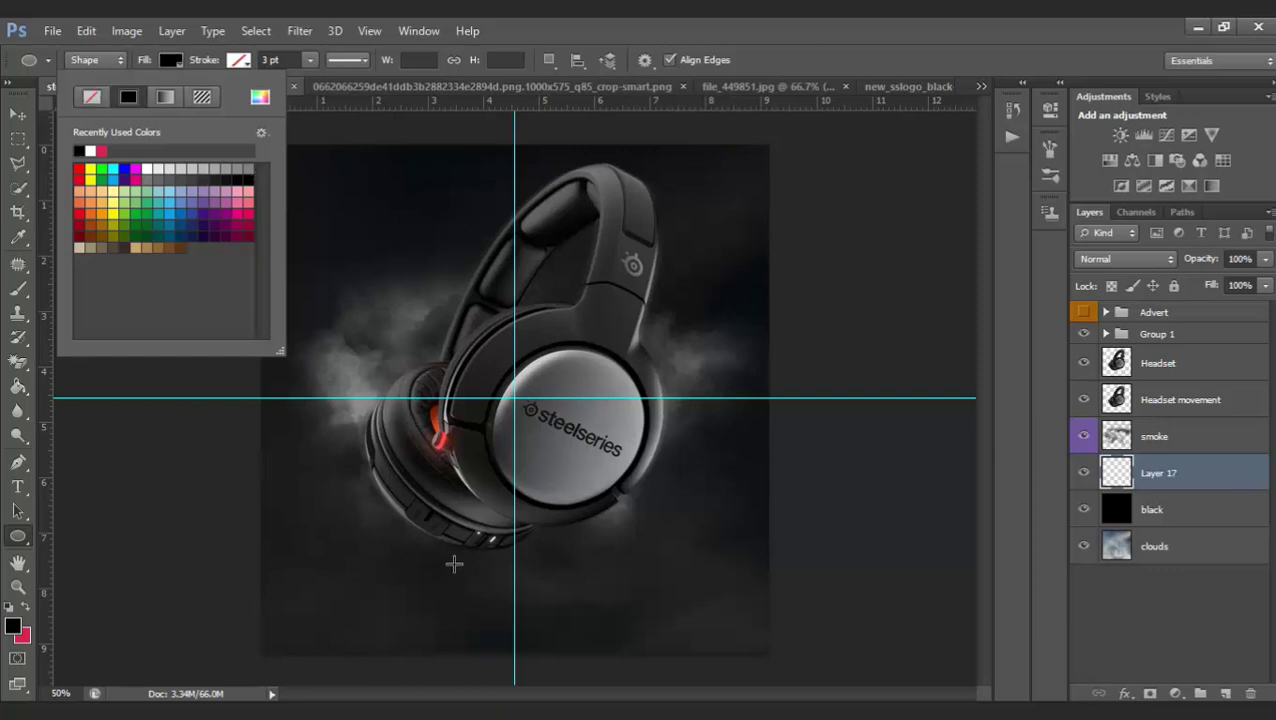
Draw a flat black ellipse about 546 px wide and 36 px high beneath the headphones
{"action": "left_click", "coordinate": [379, 594]}
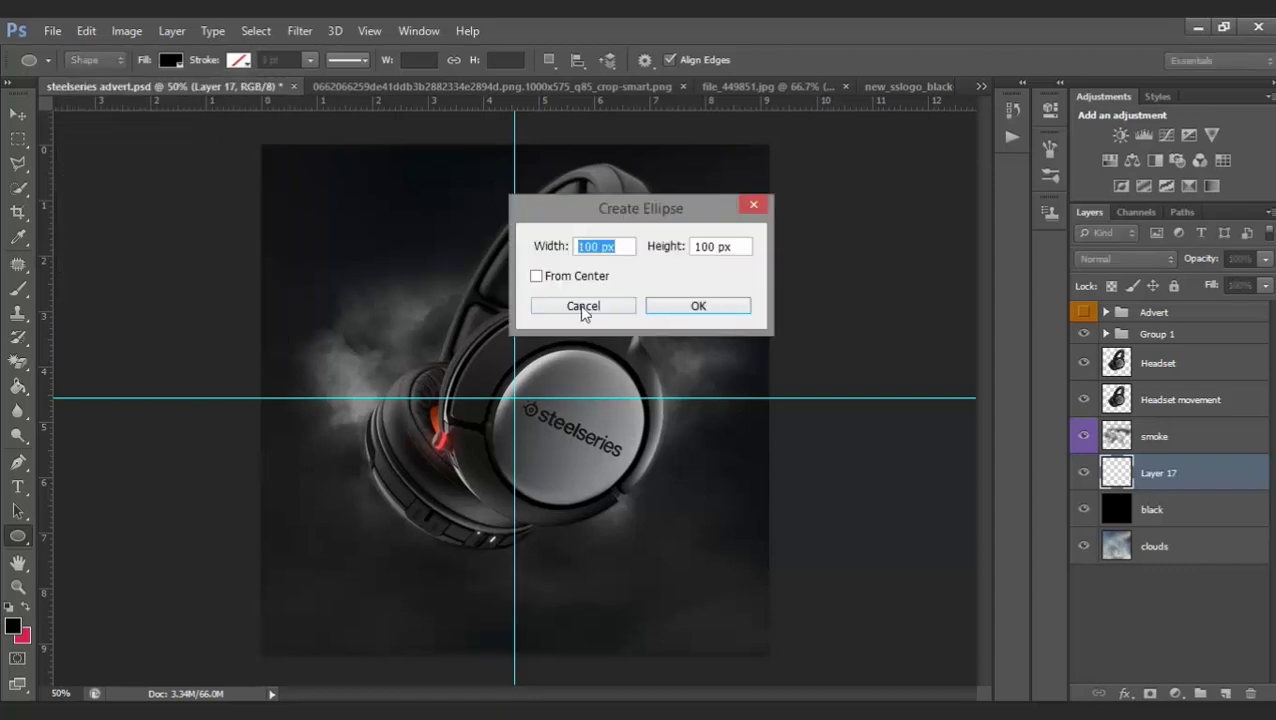
{"action": "key", "text": "Escape"}
{"action": "left_click_drag", "start_coordinate": [380, 583], "coordinate": [636, 597]}
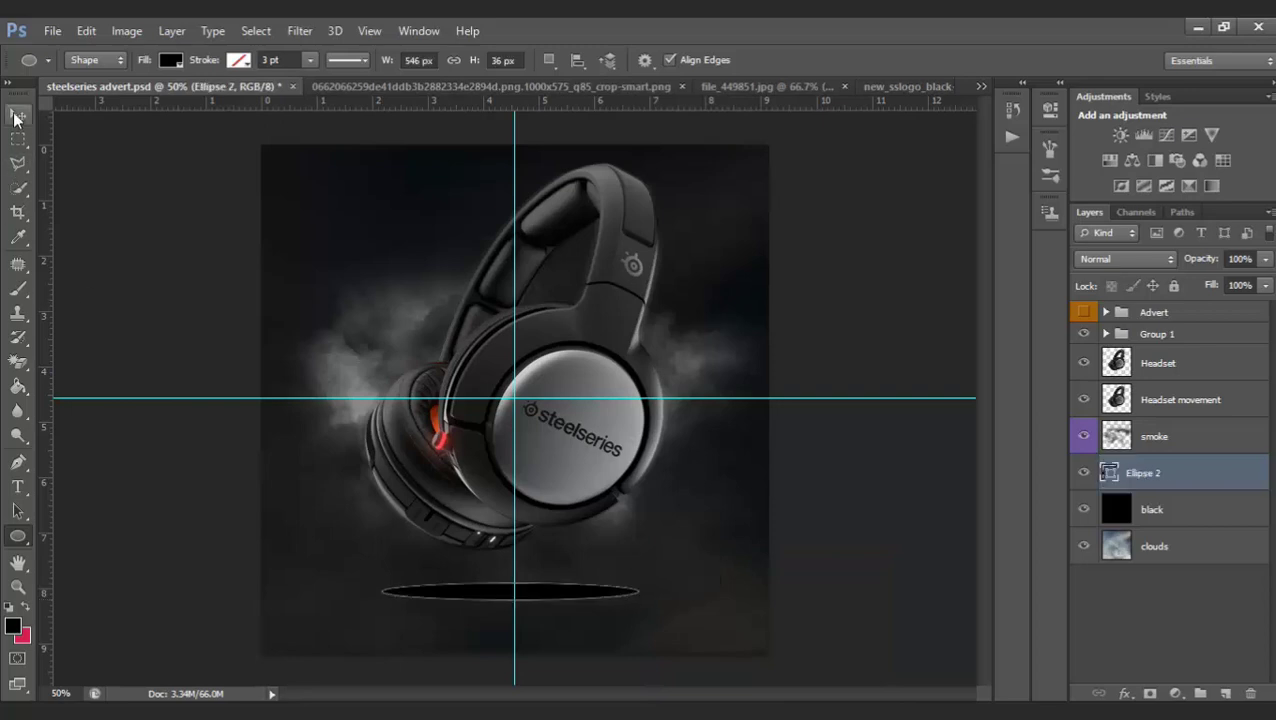
Move the ellipse slightly lower and centre it on the vertical guide, comparing its position with the finished Advert group
{"action": "left_click", "coordinate": [18, 113]}
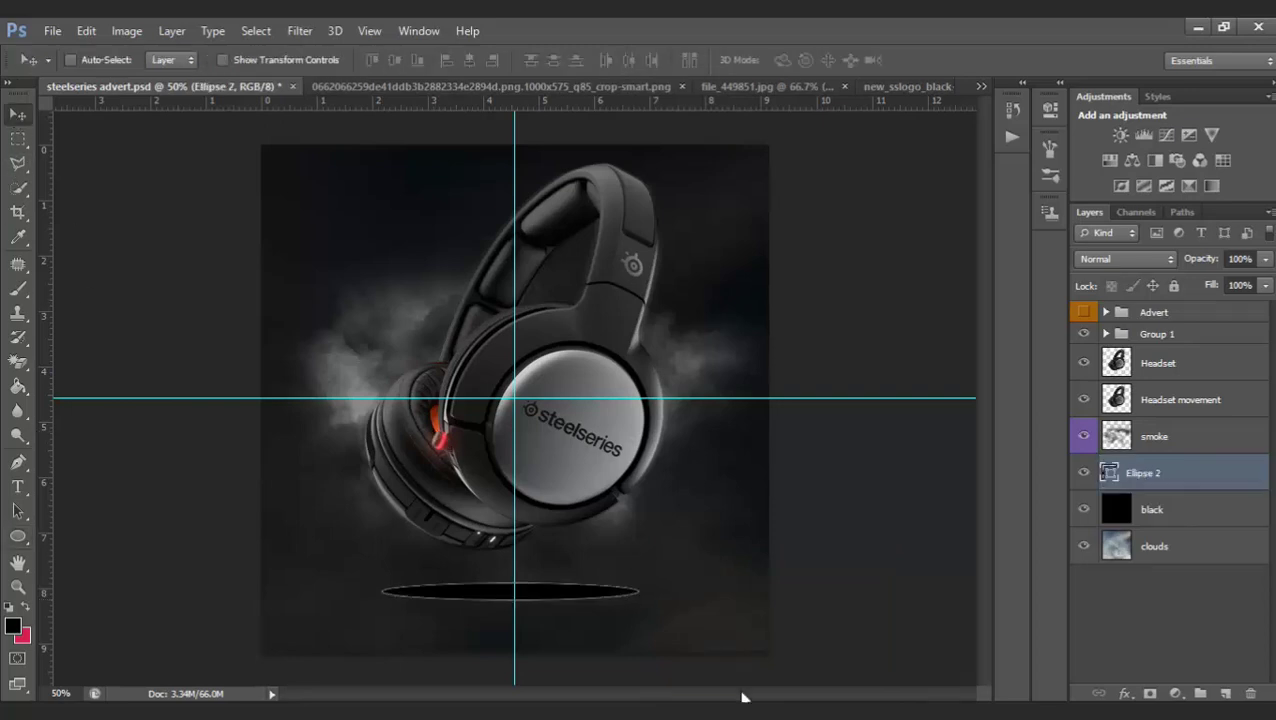
{"action": "key", "text": "ctrl+t"}
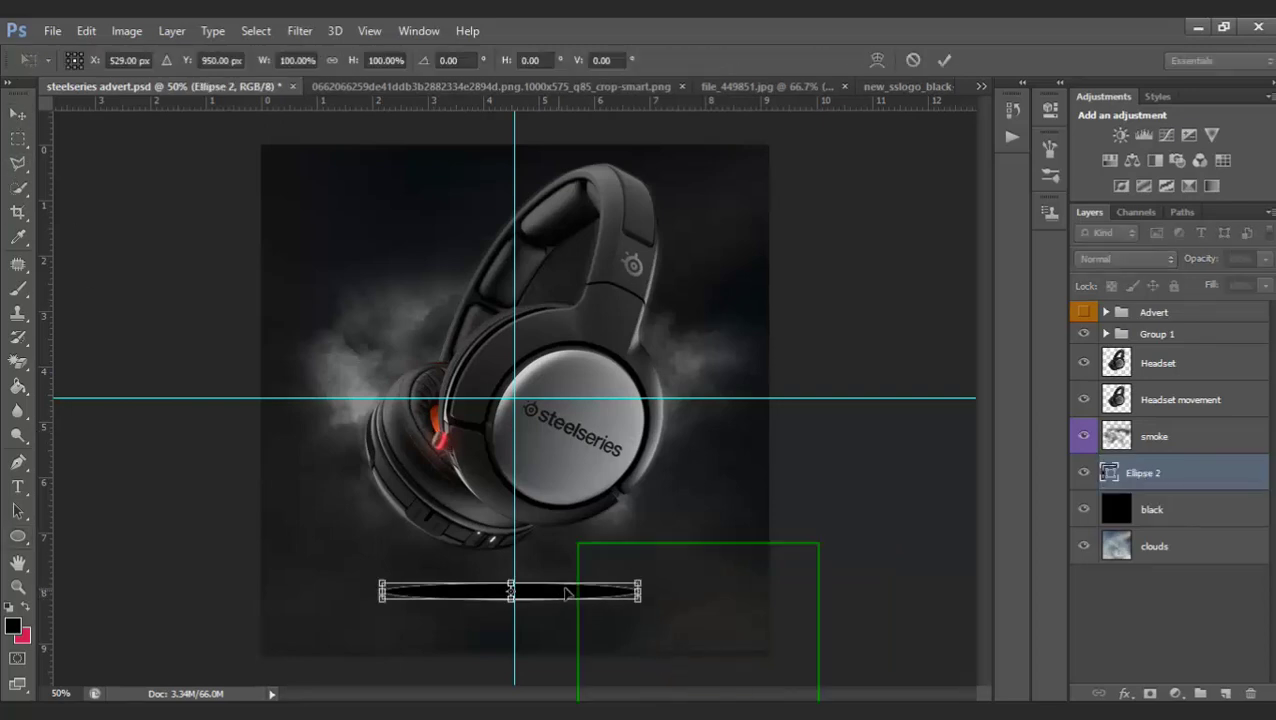
{"action": "left_click_drag", "start_coordinate": [563, 610], "coordinate": [568, 626]}
{"action": "left_click", "coordinate": [943, 64]}
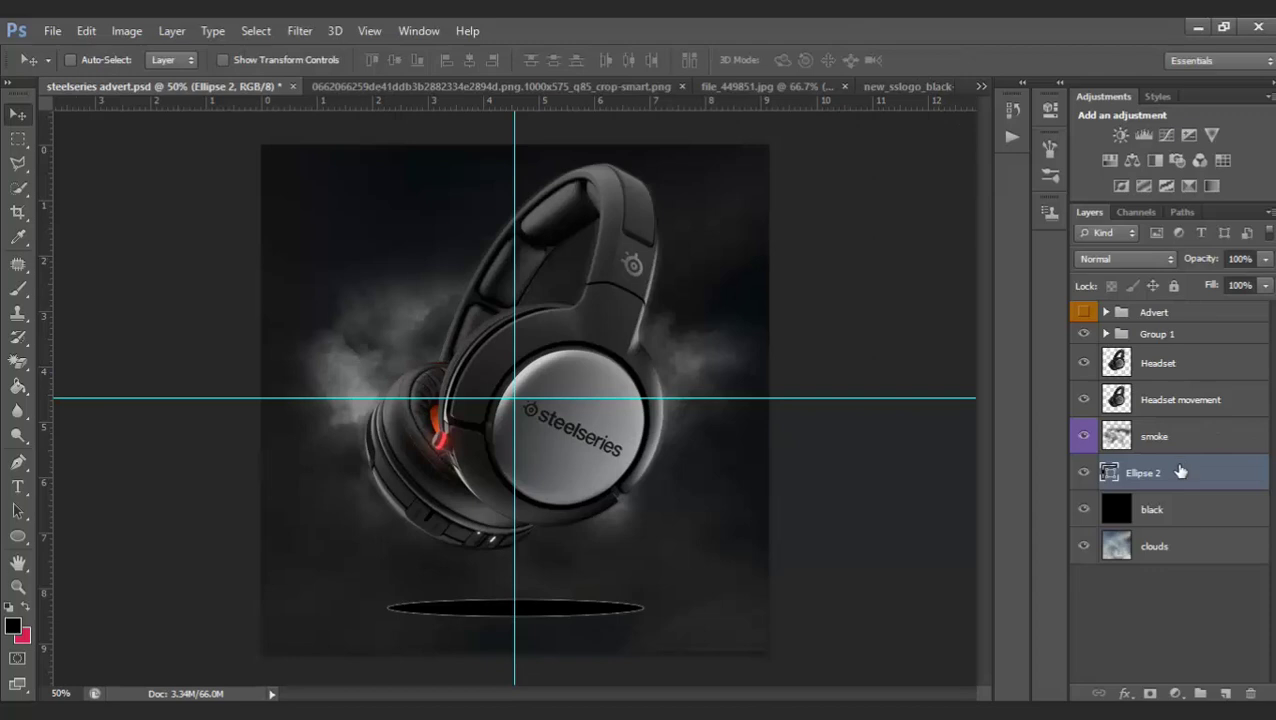
{"action": "left_click", "coordinate": [1084, 312]}
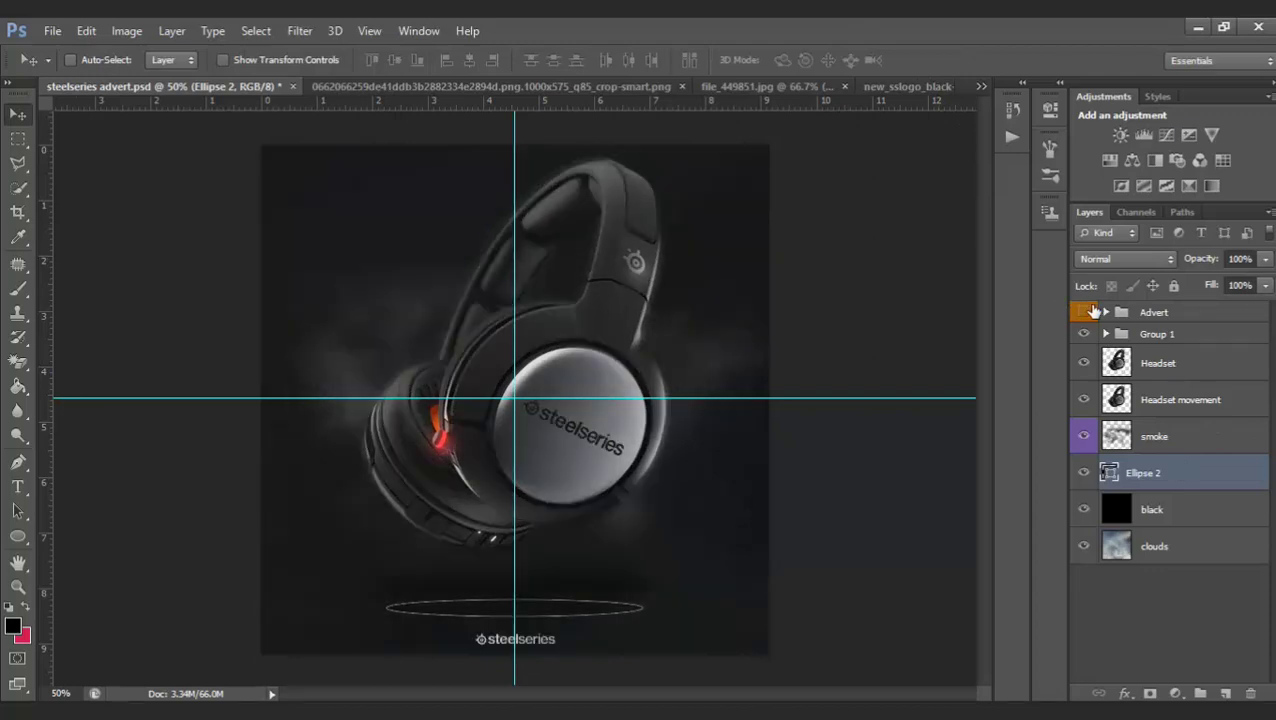
{"action": "left_click", "coordinate": [1084, 312]}
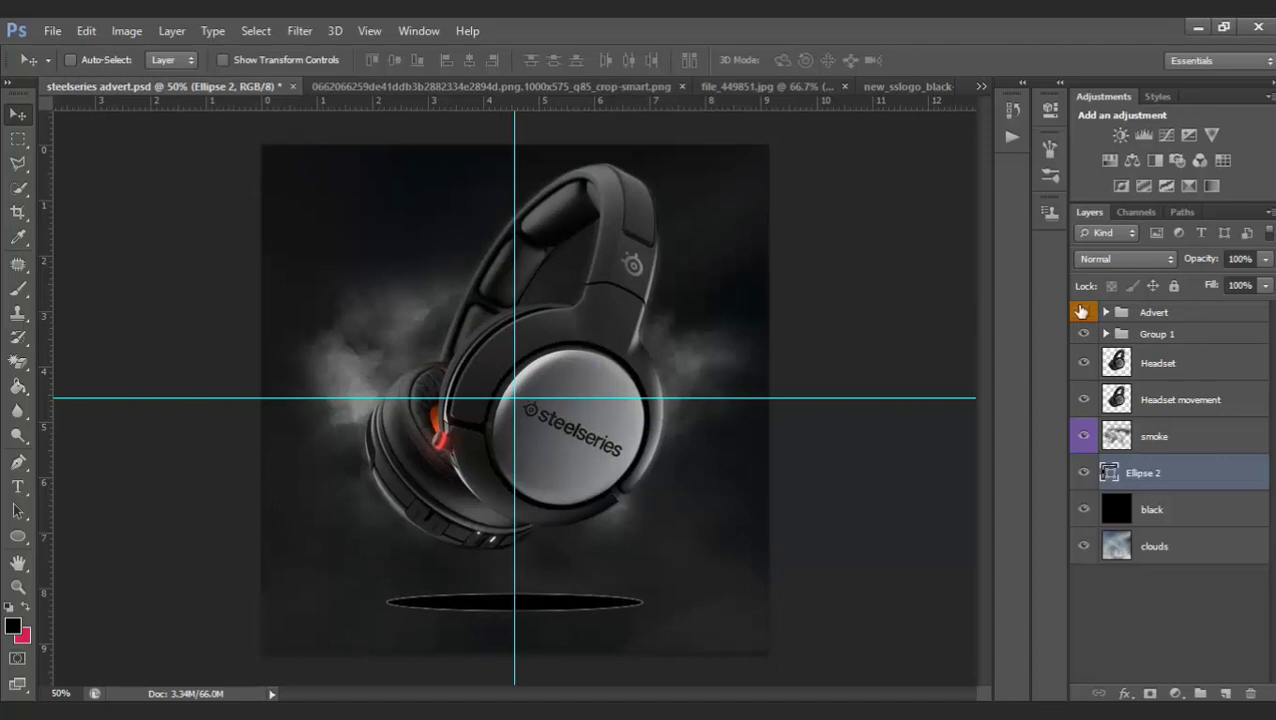
{"action": "left_click", "coordinate": [1084, 312]}
{"action": "left_click", "coordinate": [1084, 312]}
Rasterize the ellipse layer and rename it as Shadow
{"action": "right_click", "coordinate": [1152, 476]}
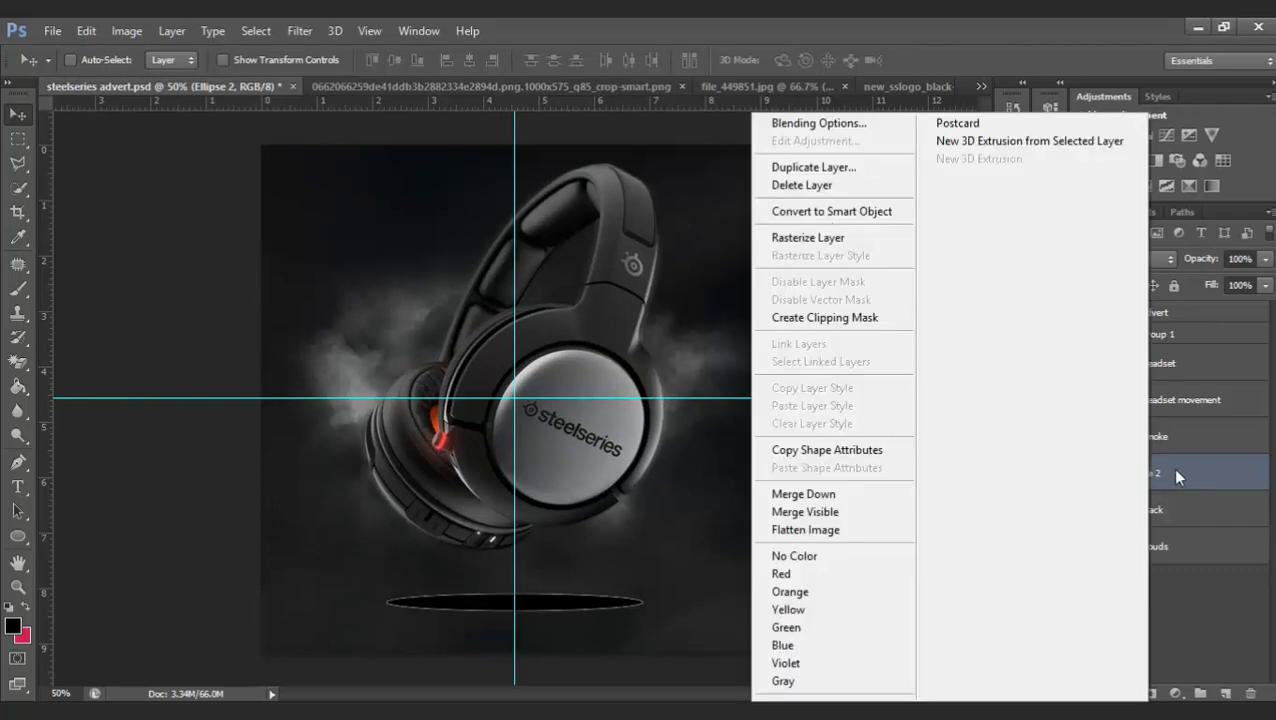
{"action": "left_click", "coordinate": [838, 246]}
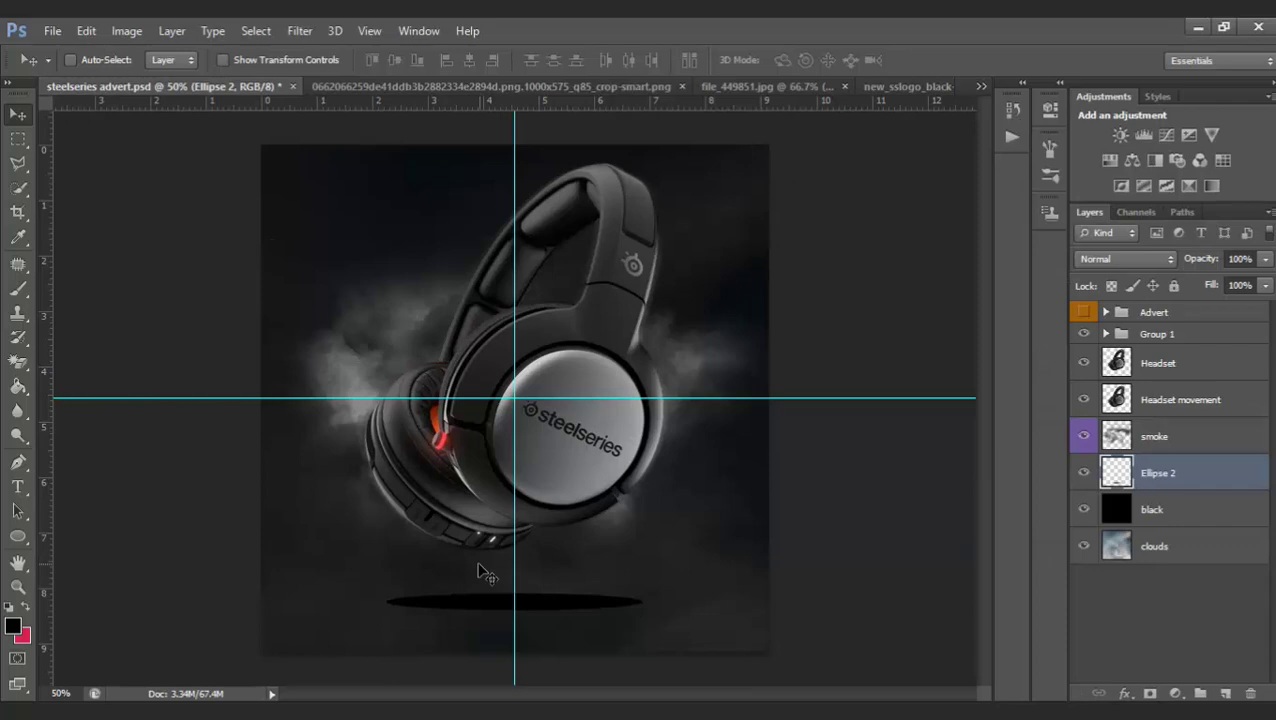
{"action": "double_click", "coordinate": [1160, 472]}
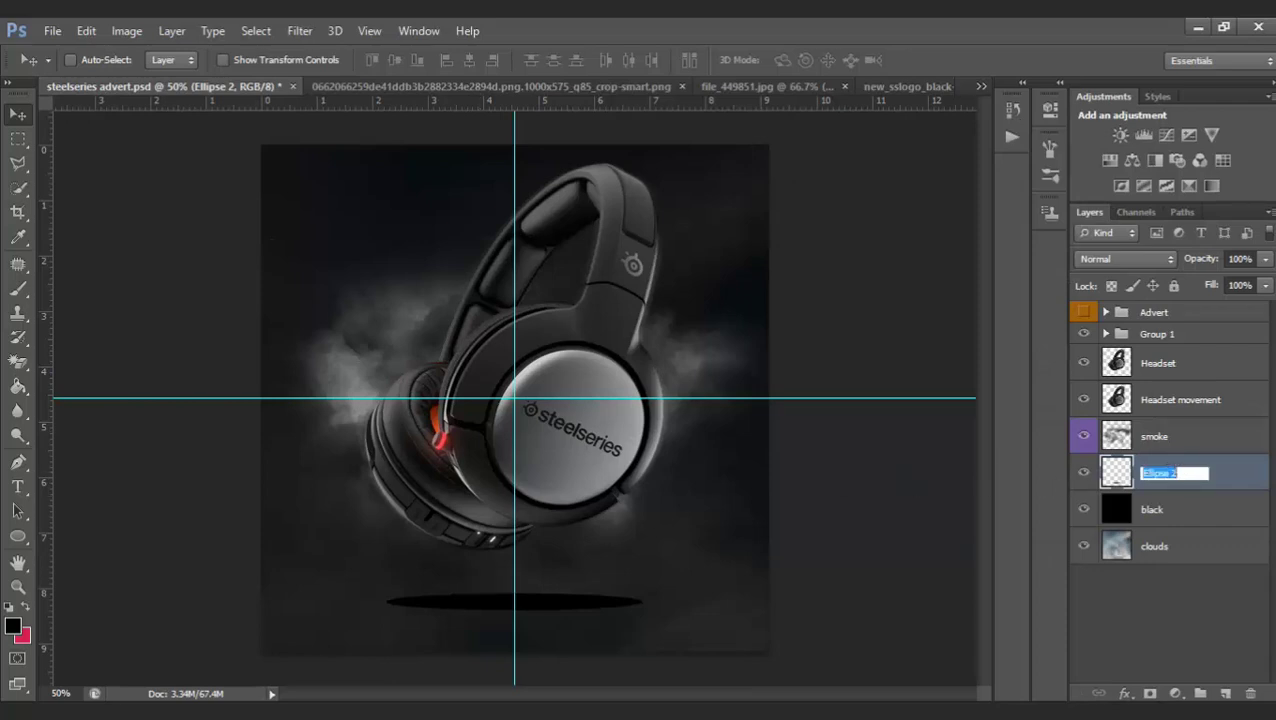
{"action": "type", "text": "Shadow"}
{"action": "left_click", "coordinate": [1205, 546]}
Apply a Gaussian Blur with a radius of 10 pixels to the Shadow layer
{"action": "left_click", "coordinate": [1200, 480]}
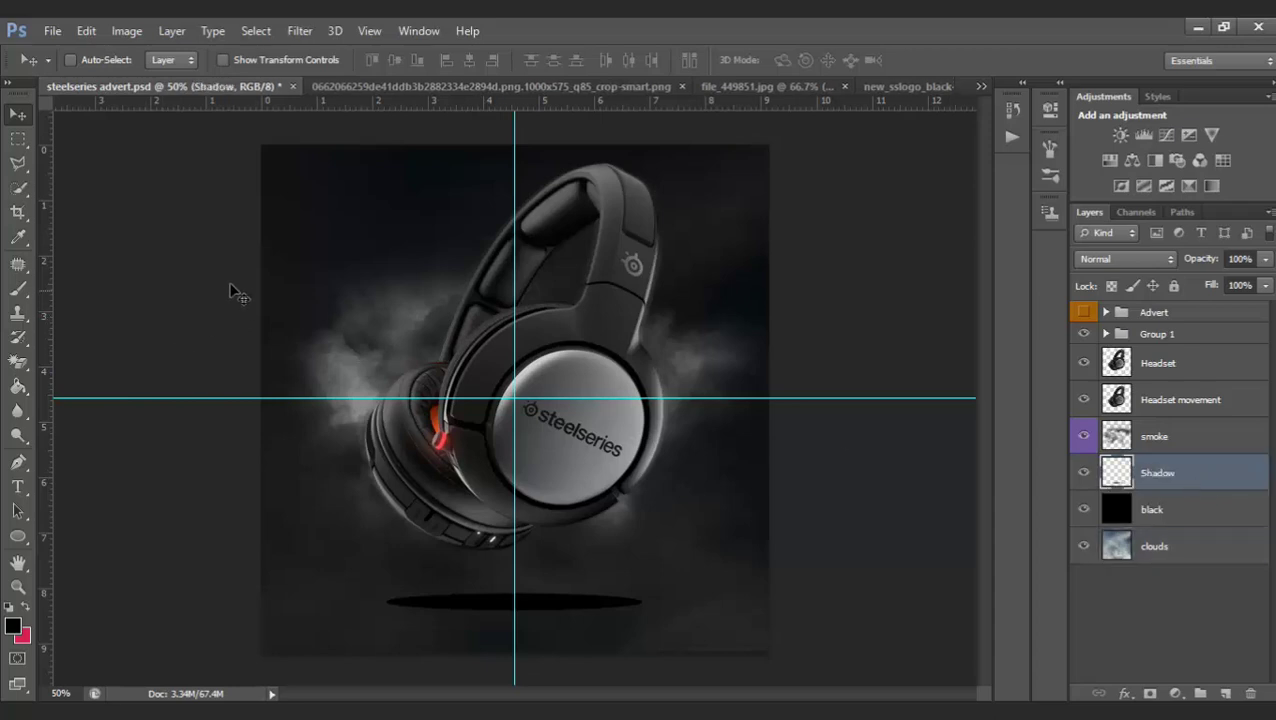
{"action": "left_click", "coordinate": [298, 31]}
{"action": "mouse_move", "coordinate": [350, 224]}
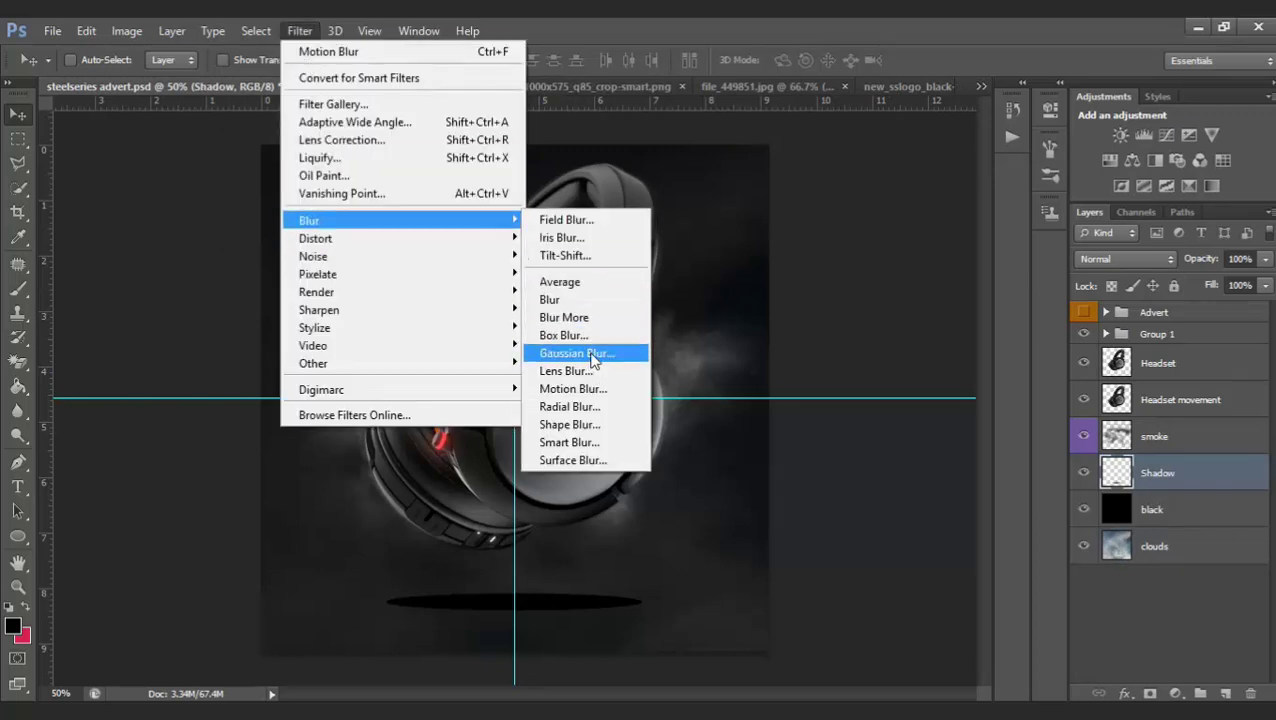
{"action": "left_click", "coordinate": [592, 354]}
{"action": "mouse_move", "coordinate": [799, 437]}
{"action": "left_mouse_down"}
{"action": "mouse_move", "coordinate": [741, 440]}
{"action": "mouse_move", "coordinate": [781, 441]}
{"action": "left_mouse_up"}
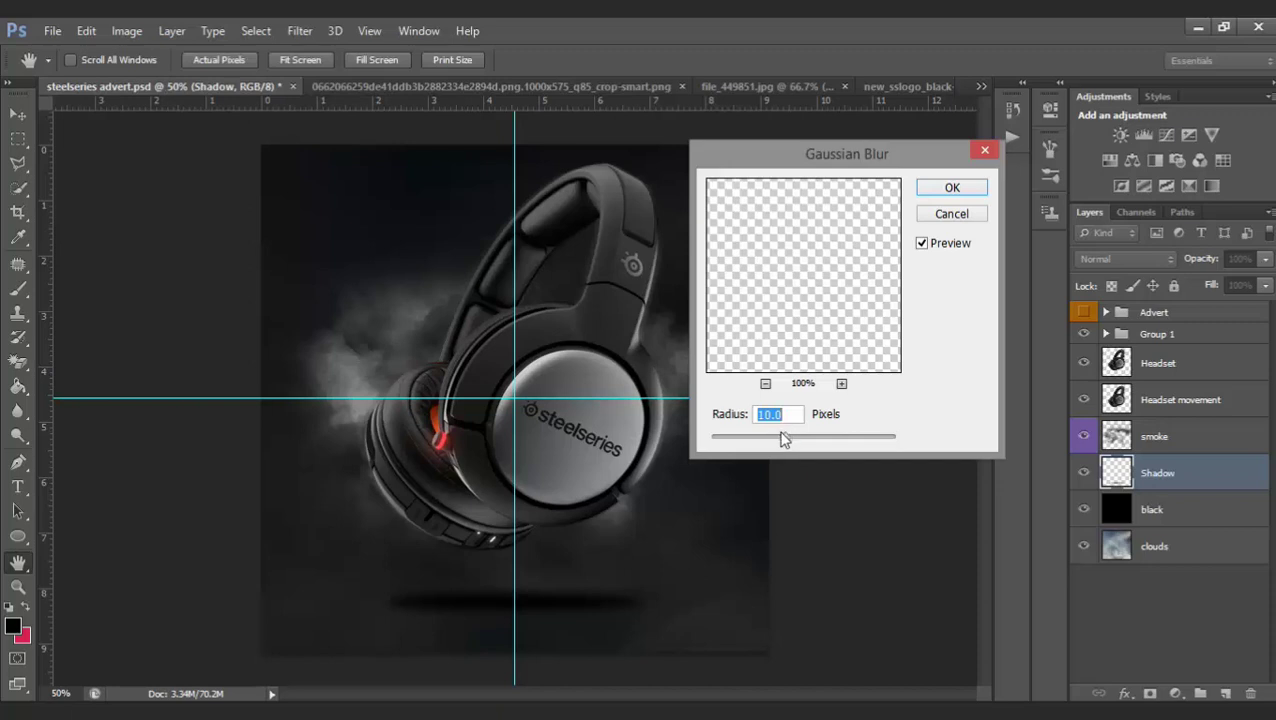
{"action": "left_click", "coordinate": [964, 190]}
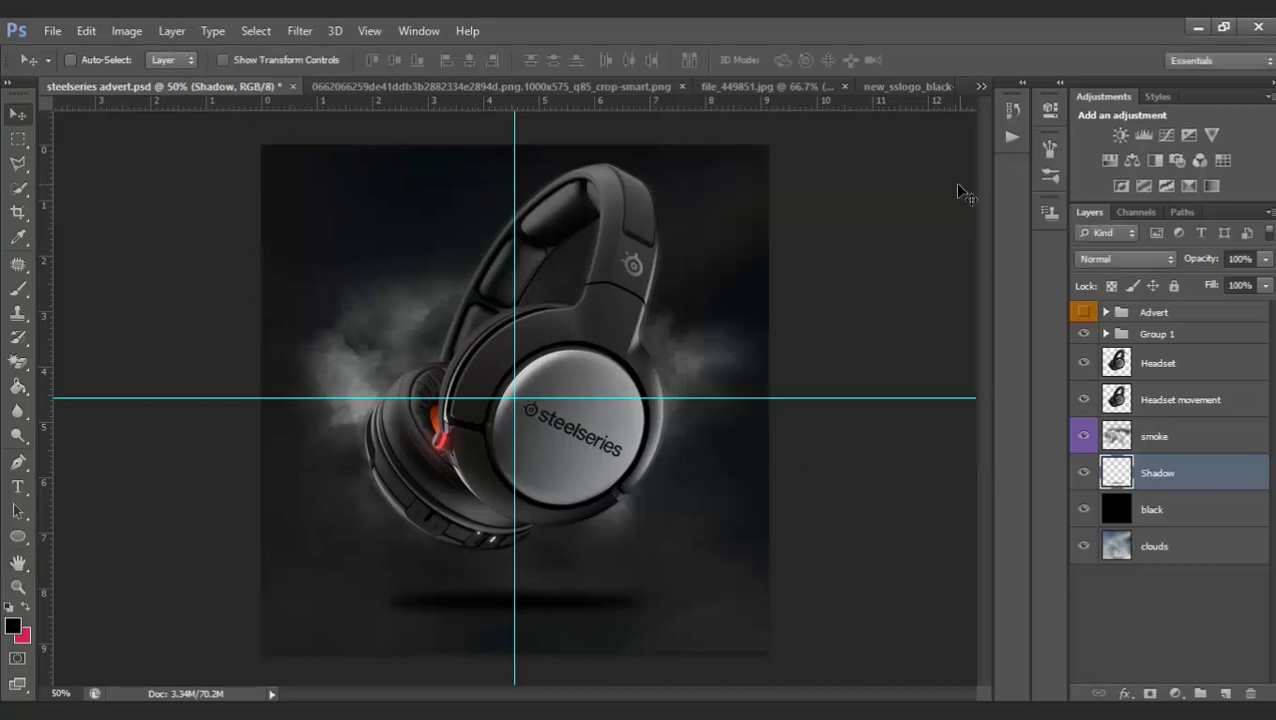
Set the Shadow layer's opacity to 80% and its fill to 90%, comparing the look with the finished Advert group
{"action": "left_click", "coordinate": [1238, 258]}
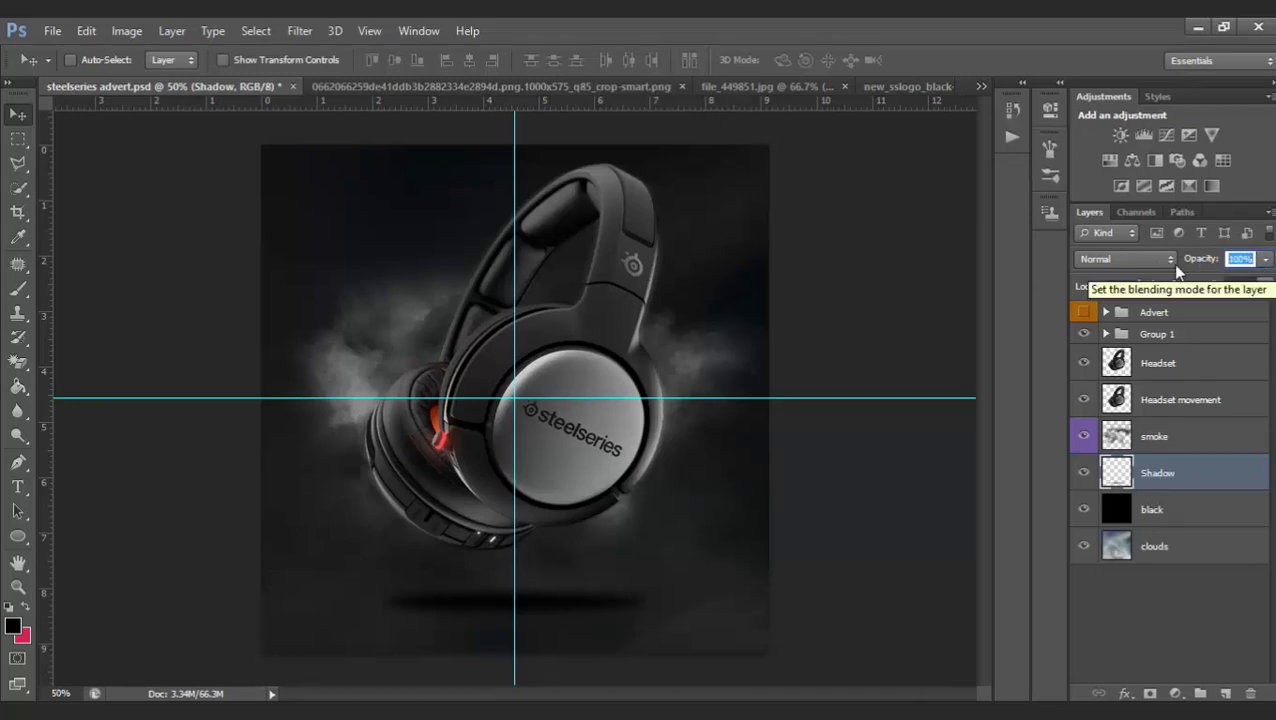
{"action": "type", "text": "7080"}
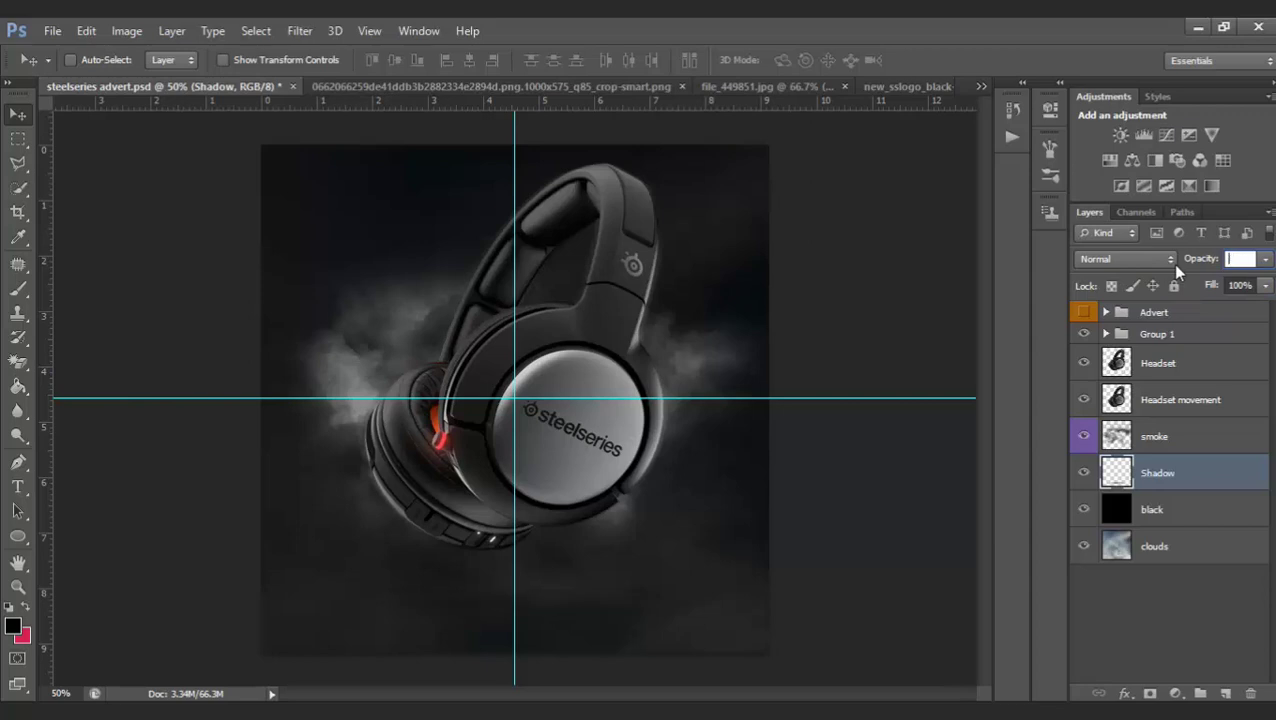
{"action": "key", "text": "Return"}
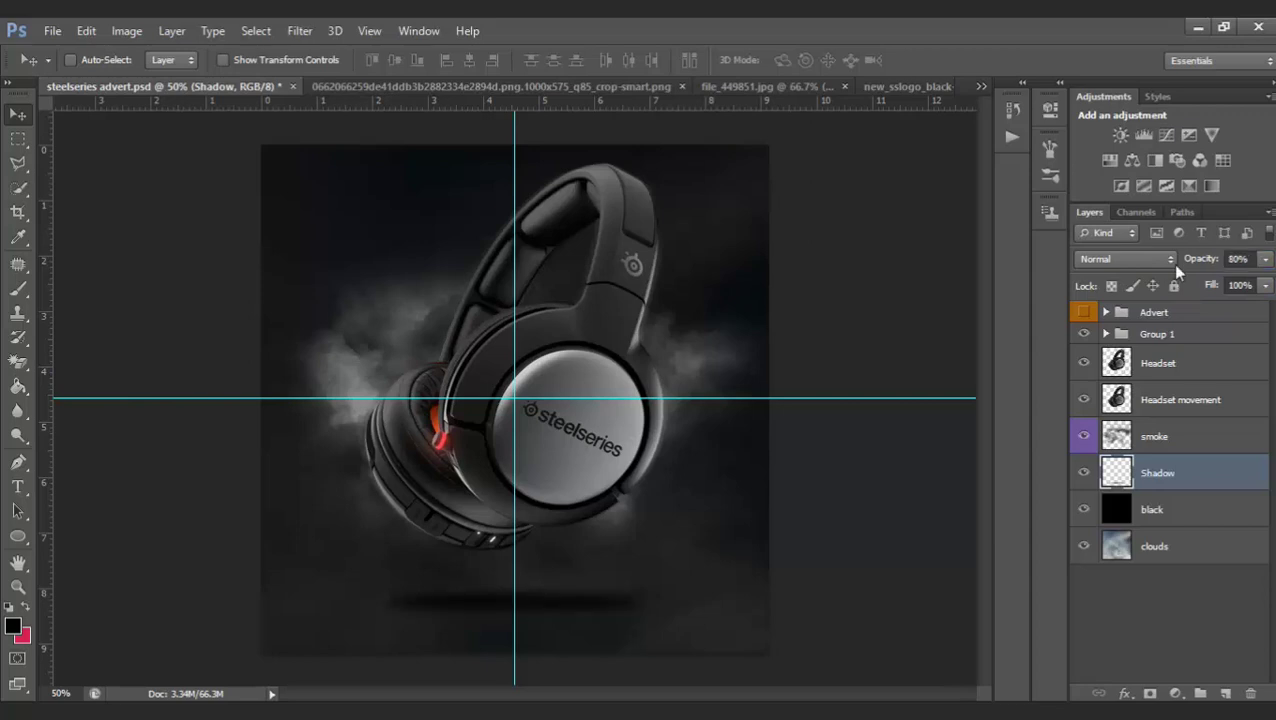
{"action": "left_click", "coordinate": [1084, 312]}
{"action": "left_click", "coordinate": [1085, 313]}
{"action": "left_click", "coordinate": [1240, 285]}
{"action": "type", "text": "9"}
{"action": "key", "text": "BackSpace"}
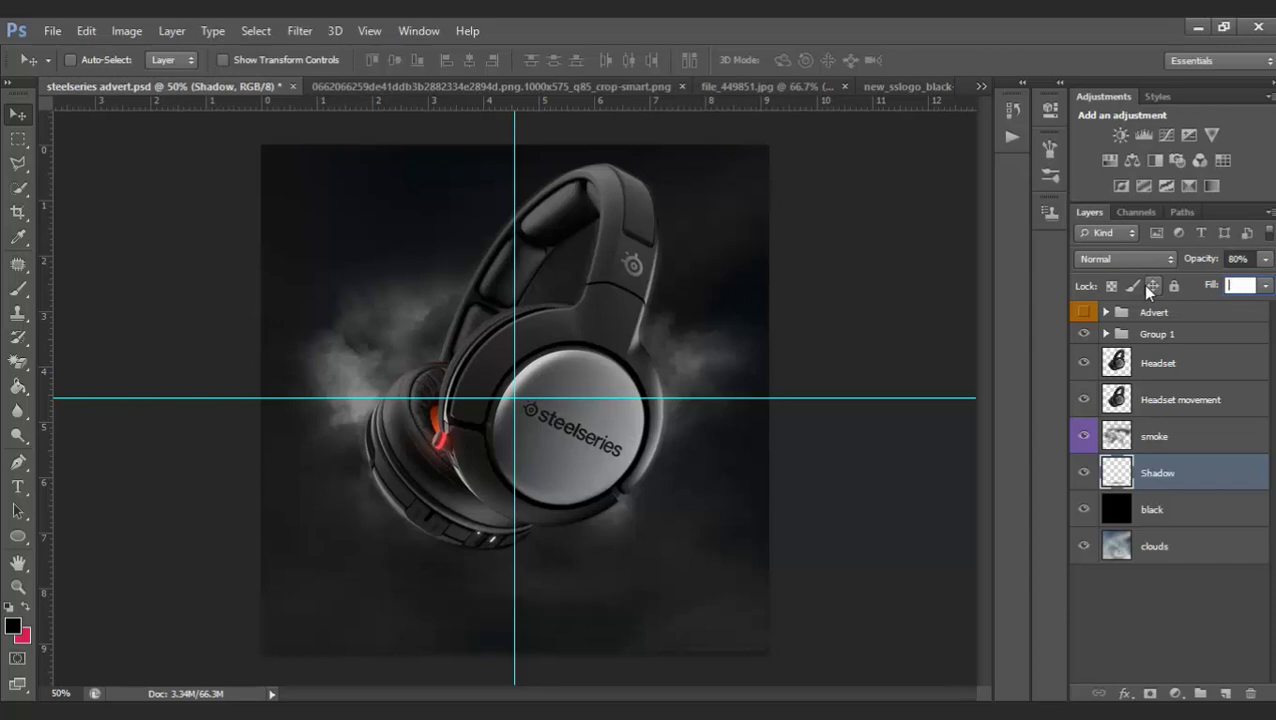
{"action": "type", "text": "90"}
{"action": "key", "text": "Return"}
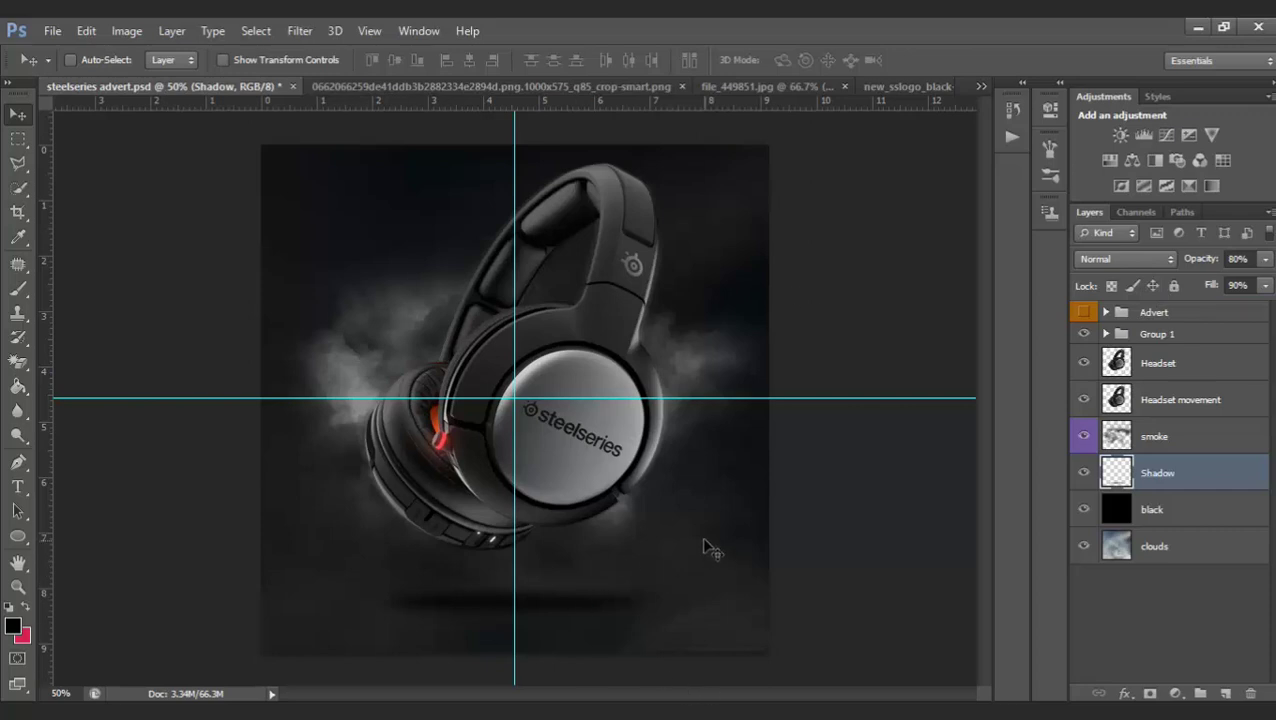
Stretch the blurred shadow slightly wider on both sides, keeping it centred on the vertical guide
{"action": "key", "text": "ctrl+t"}
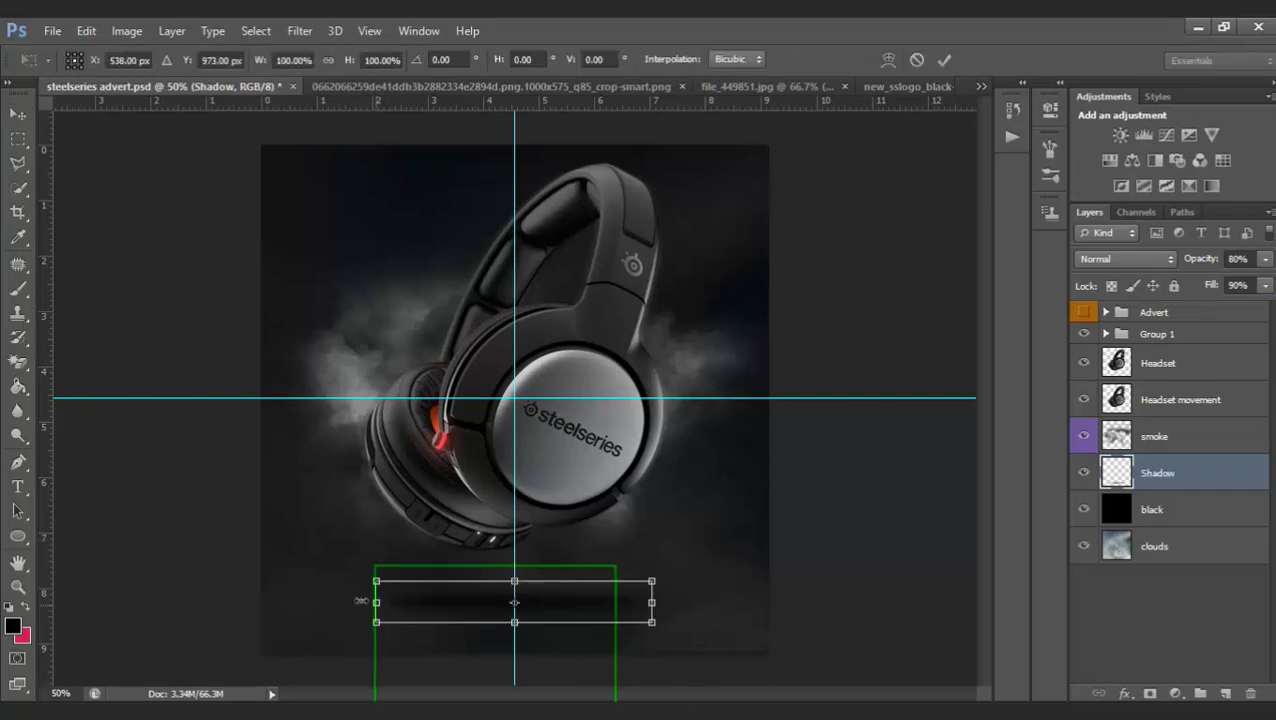
{"action": "left_click_drag", "start_coordinate": [651, 602], "coordinate": [663, 602]}
{"action": "left_click", "coordinate": [945, 59]}
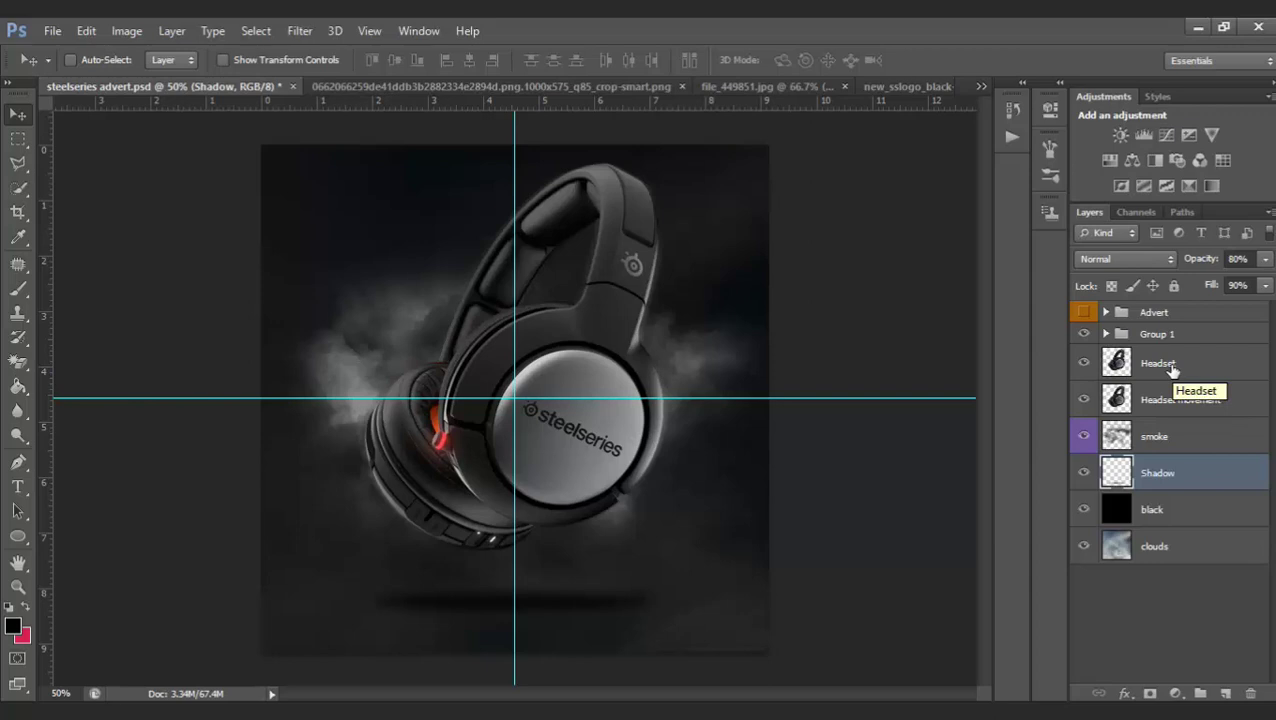
{"action": "left_click", "coordinate": [18, 289]}
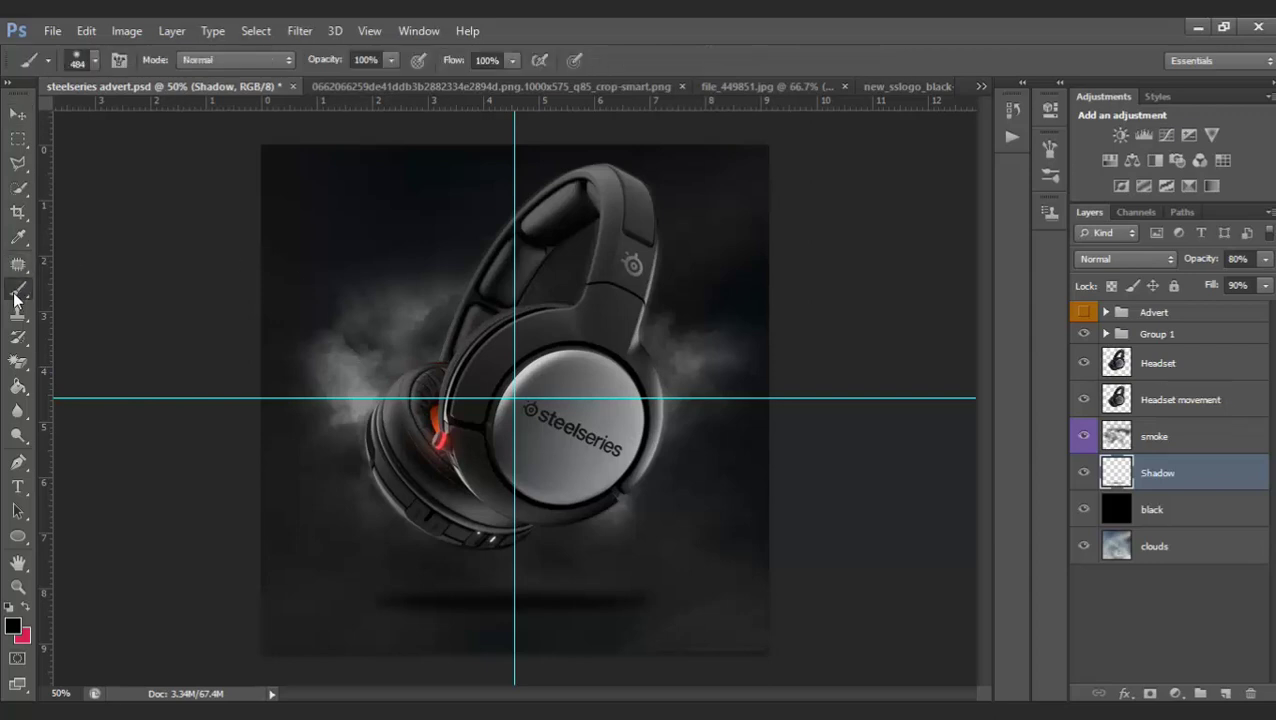
{"action": "left_click_drag", "start_coordinate": [461, 592], "coordinate": [860, 621]}
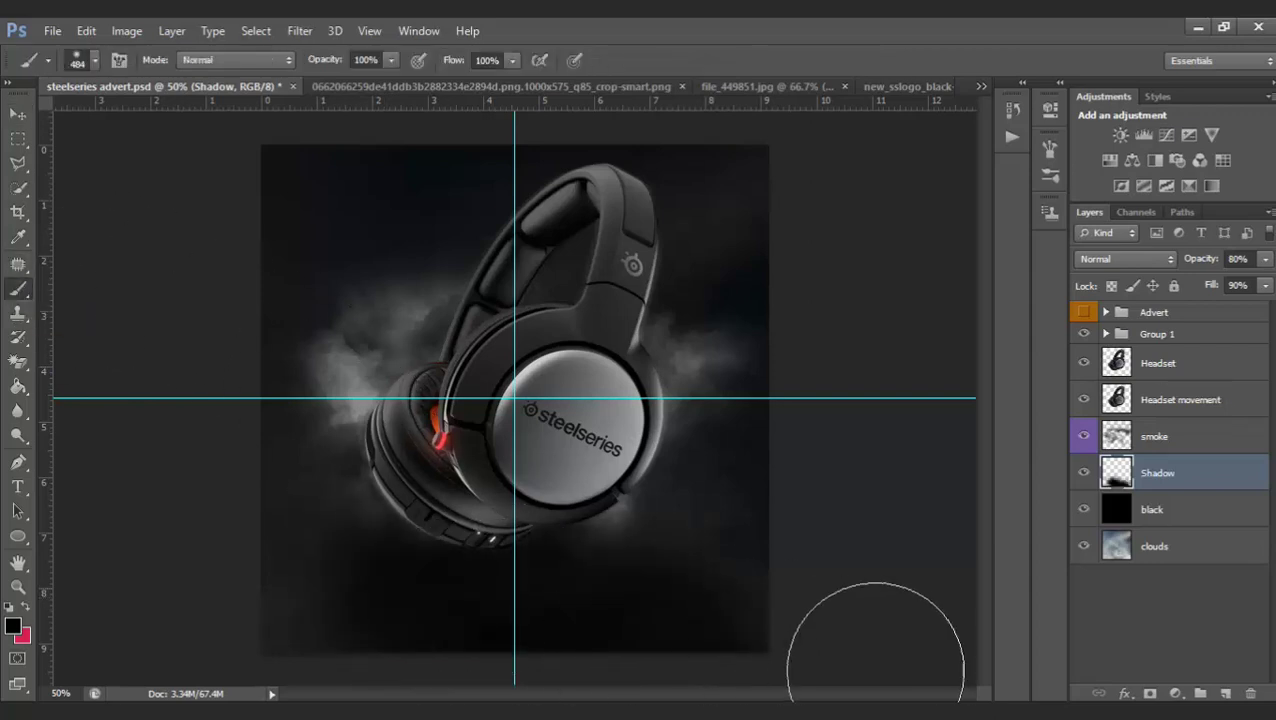
{"action": "key", "text": "ctrl+z"}
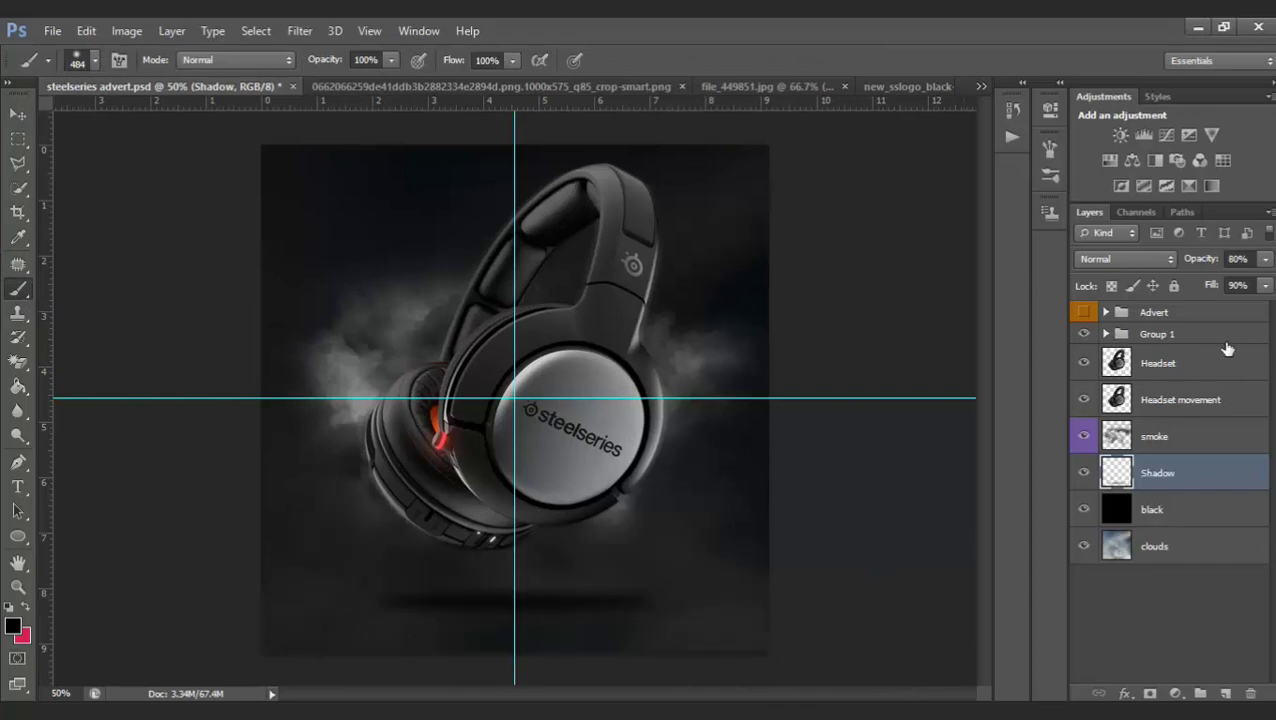
Duplicate the Headset layer and give the copy a solid black (000000) Color Overlay at 100% opacity
{"action": "left_click", "coordinate": [1150, 368]}
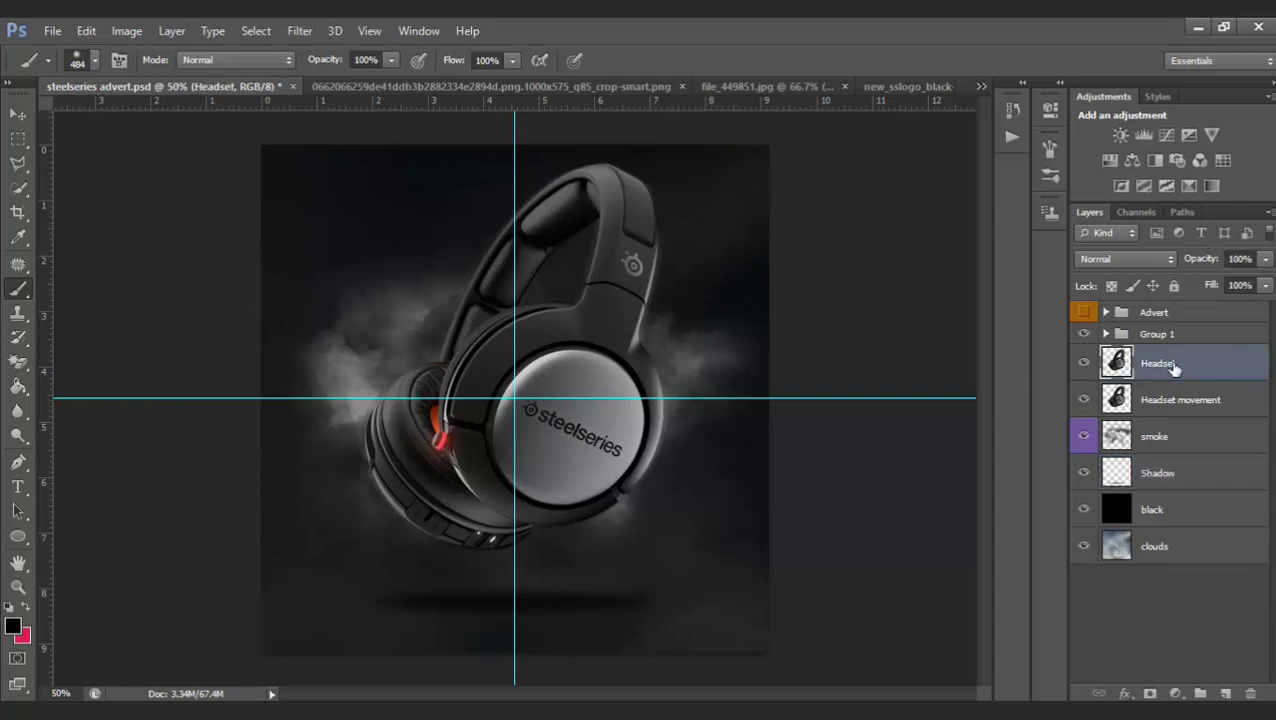
{"action": "key", "text": "ctrl+j"}
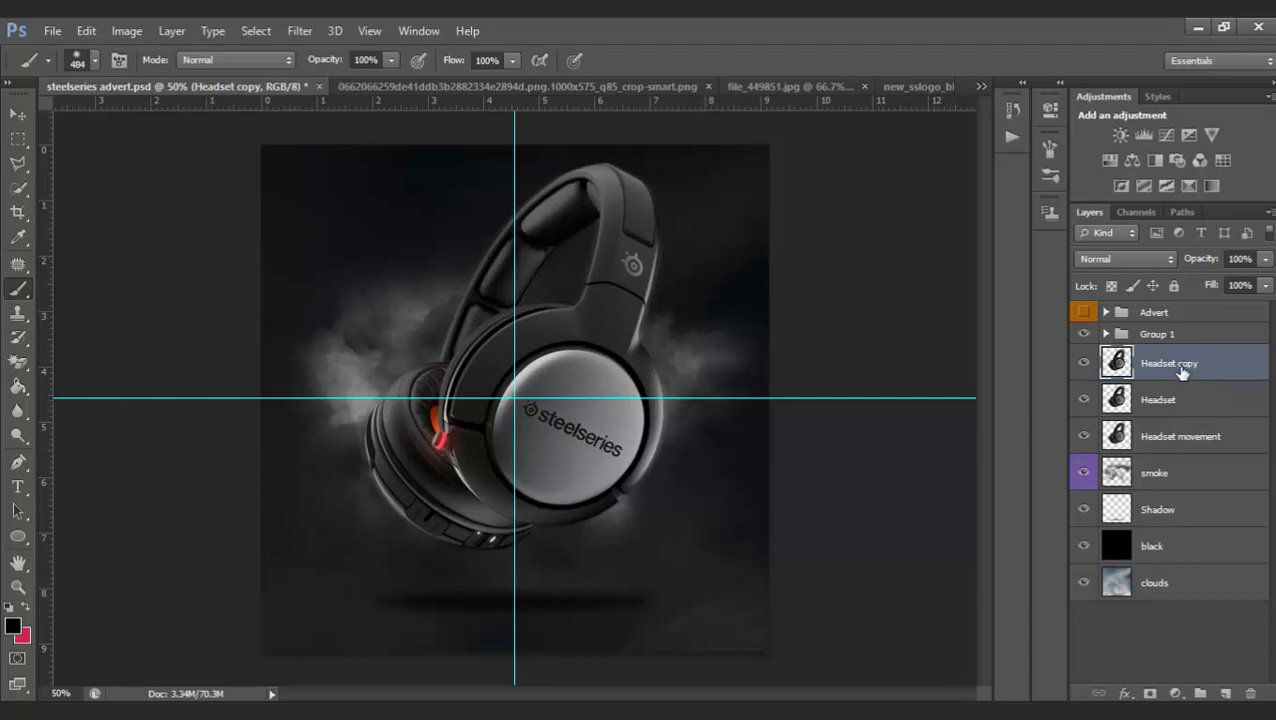
{"action": "right_click", "coordinate": [1188, 364]}
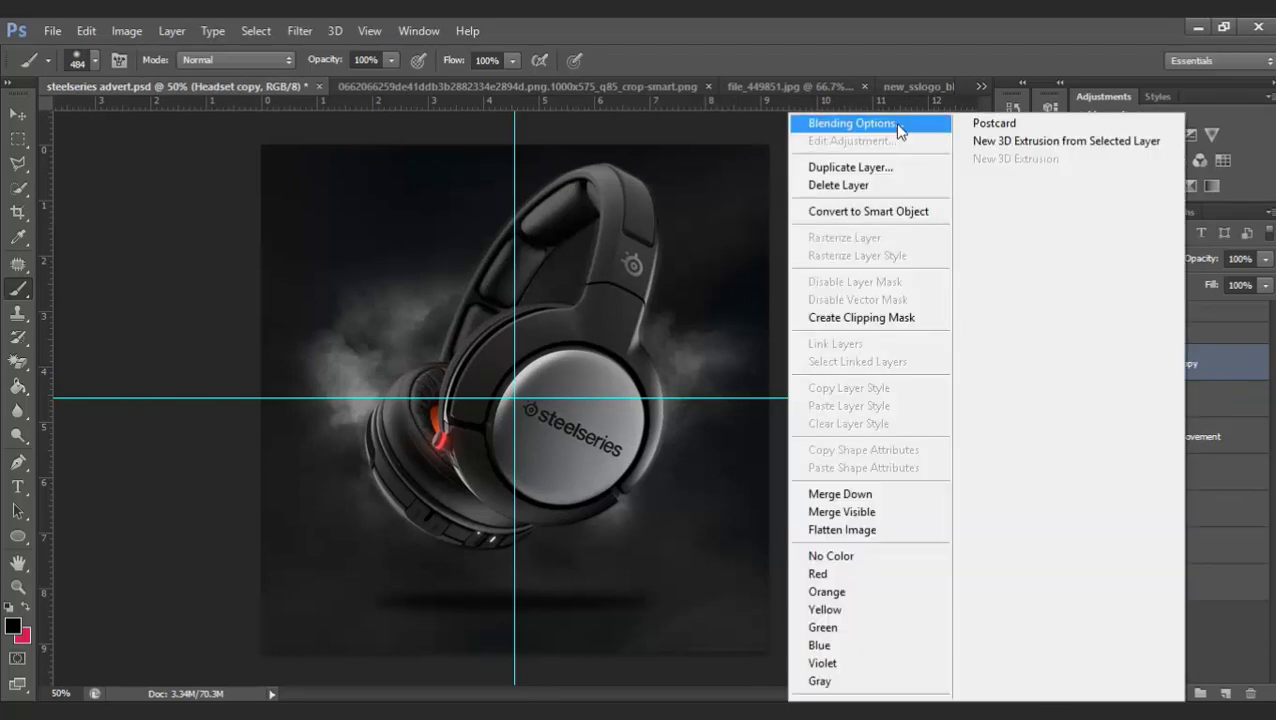
{"action": "left_click", "coordinate": [900, 128]}
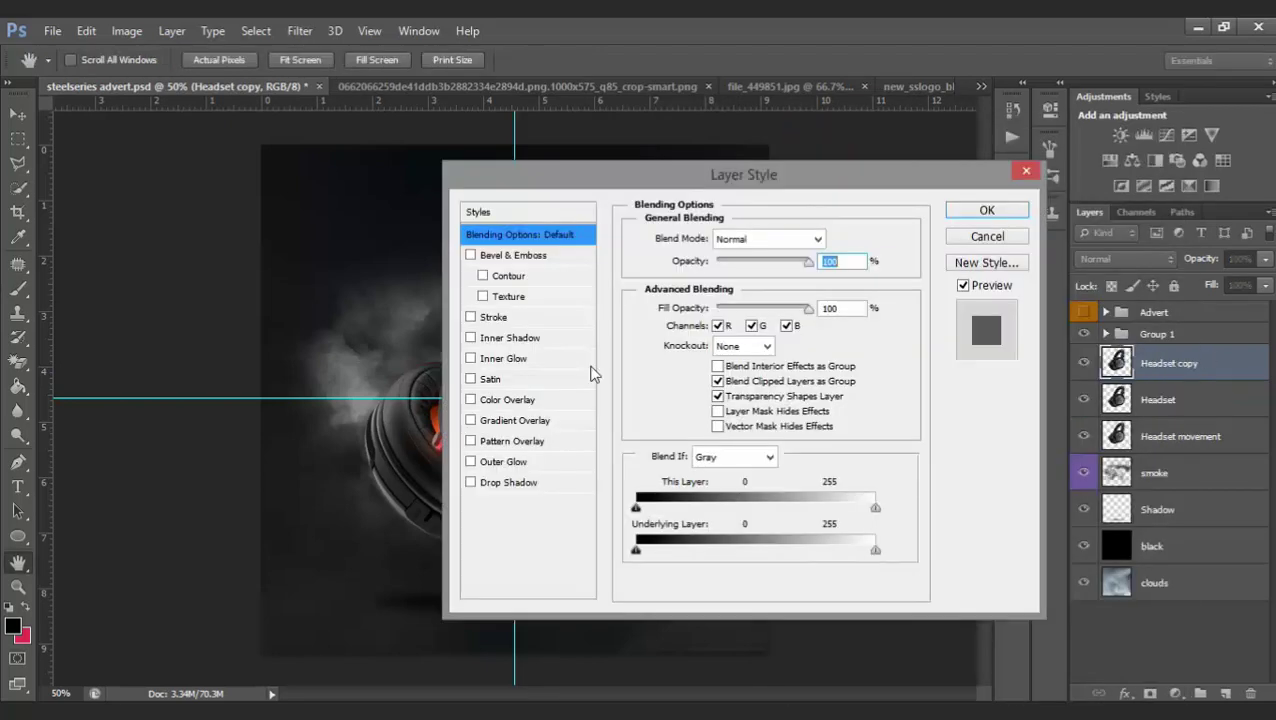
{"action": "left_click", "coordinate": [471, 400]}
{"action": "left_click", "coordinate": [500, 402]}
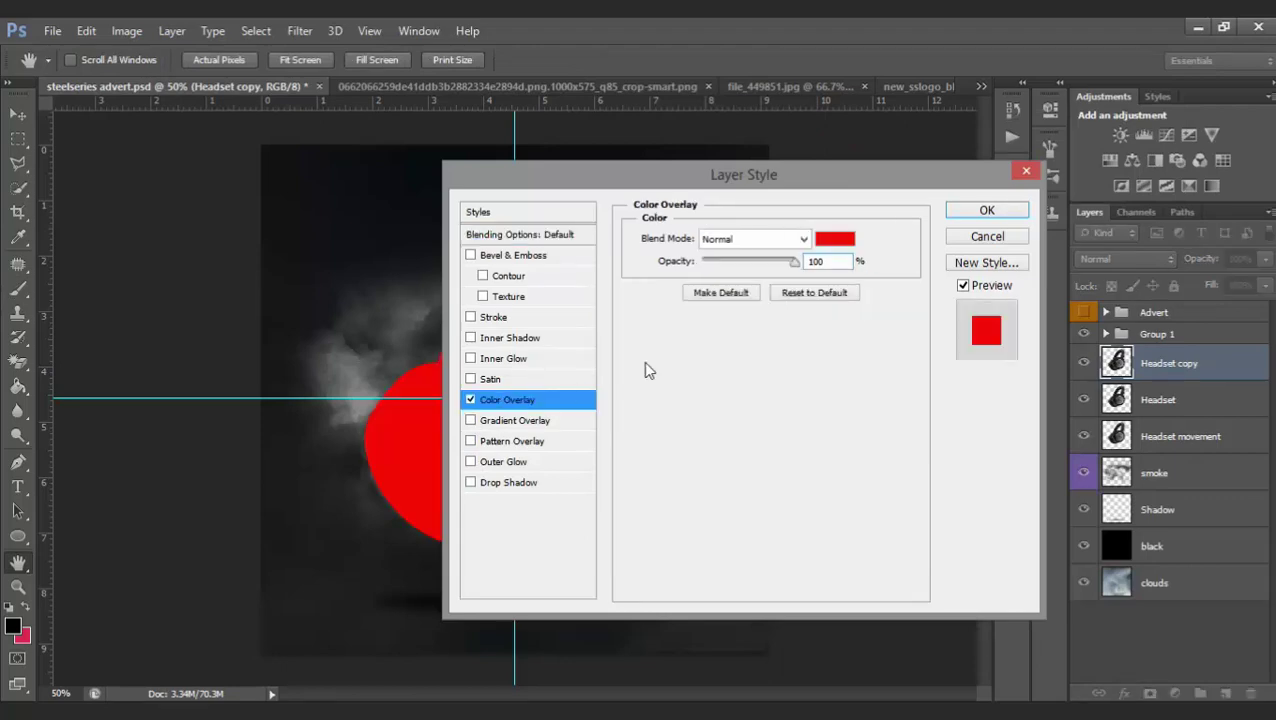
{"action": "left_click", "coordinate": [835, 238]}
{"action": "left_click", "coordinate": [645, 625]}
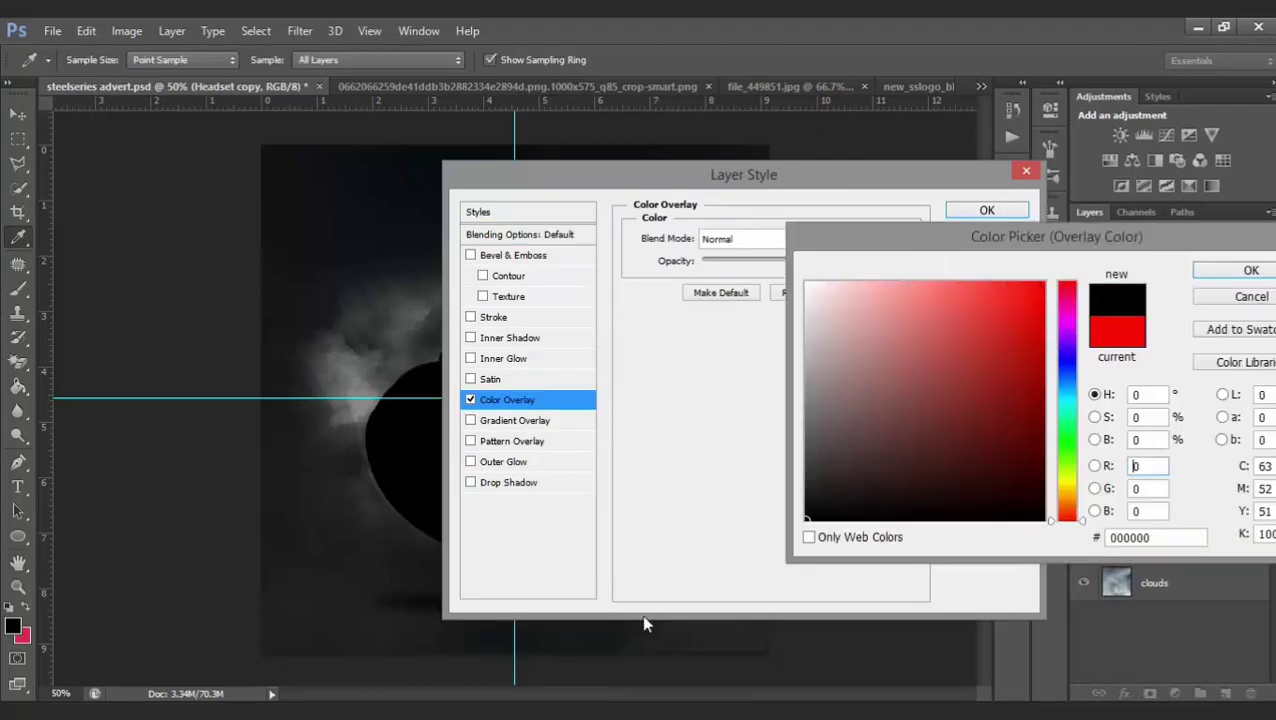
{"action": "left_click", "coordinate": [1251, 270]}
{"action": "left_click", "coordinate": [985, 209]}
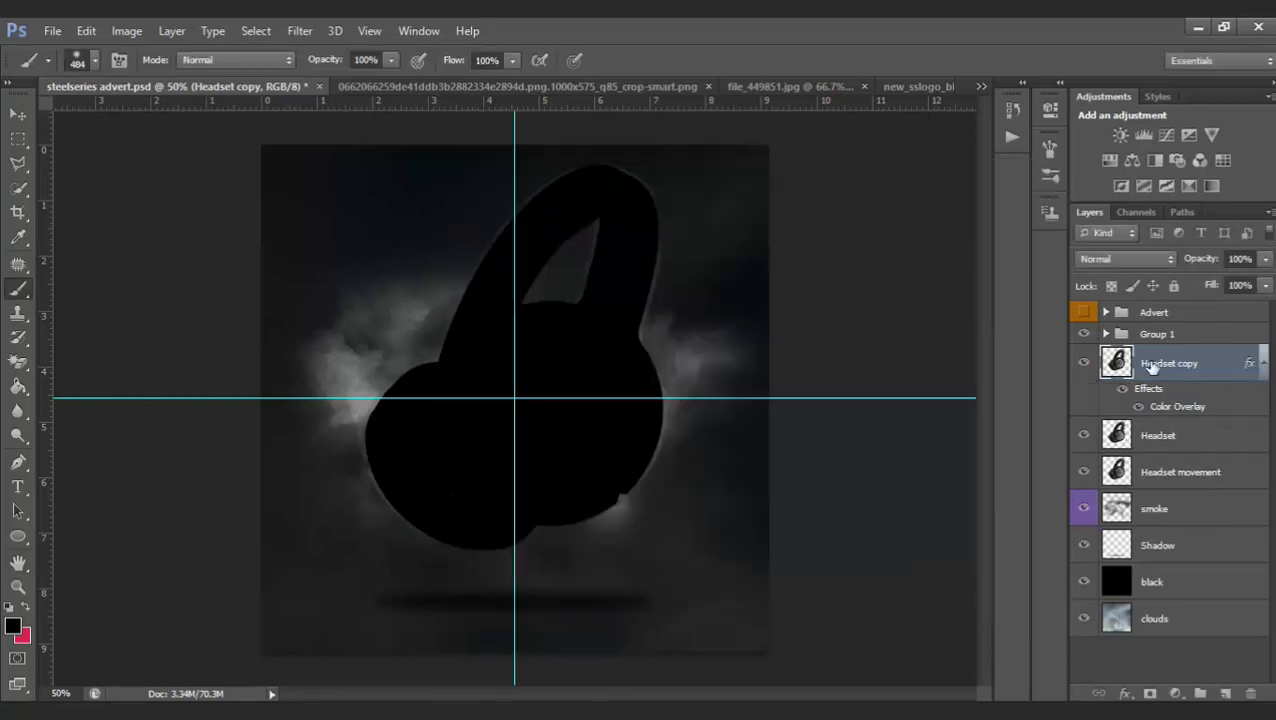
Rasterize the layer style of the blacked-out Headset copy
{"action": "right_click", "coordinate": [1181, 363]}
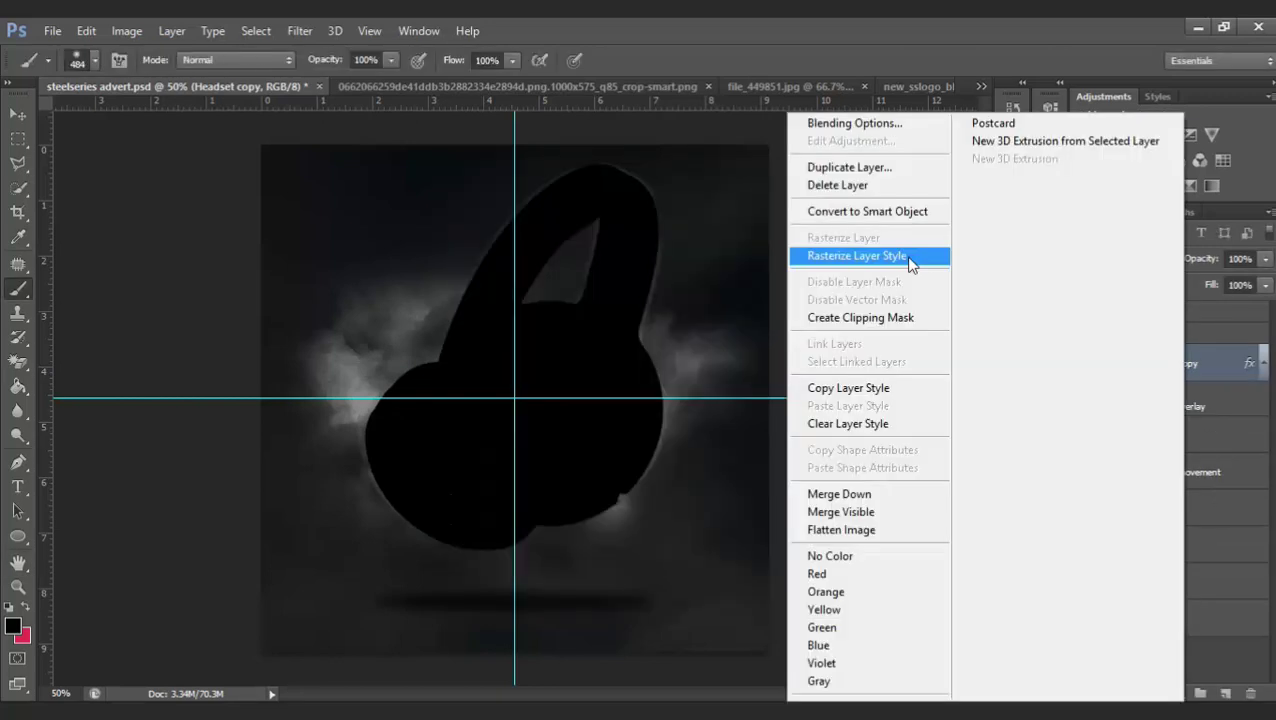
{"action": "left_click", "coordinate": [911, 264]}
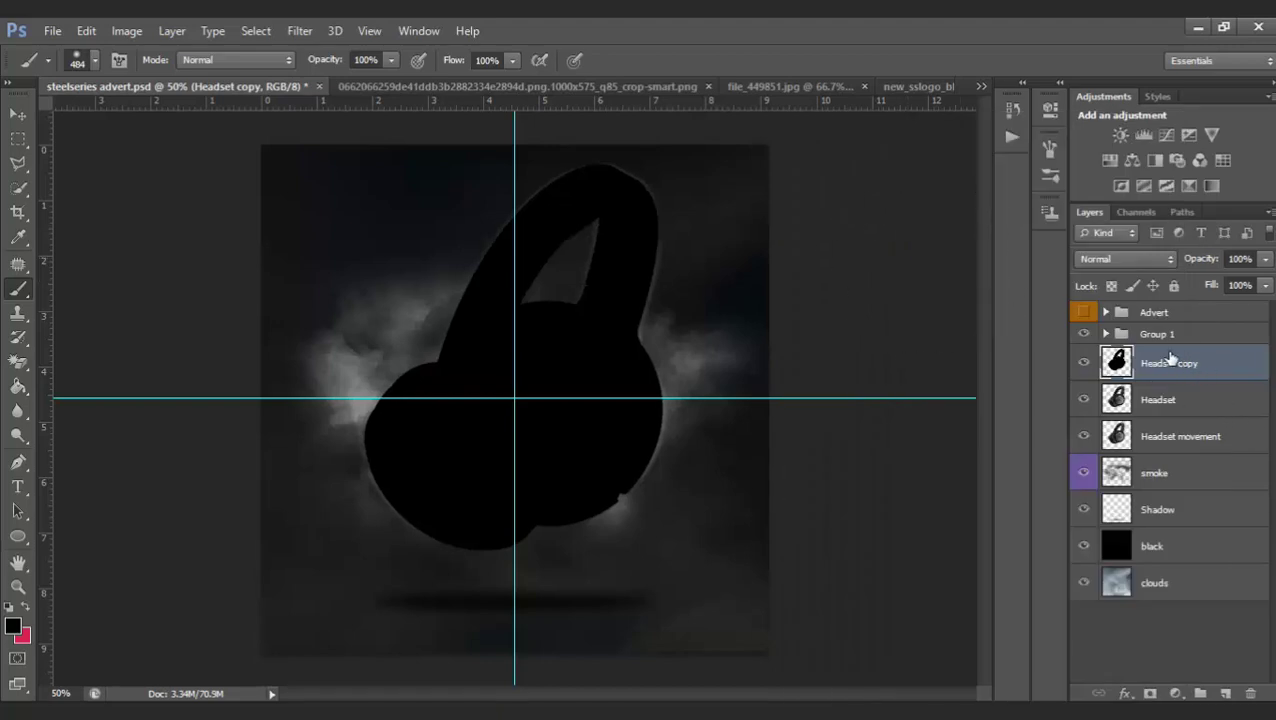
{"action": "right_click", "coordinate": [1180, 363]}
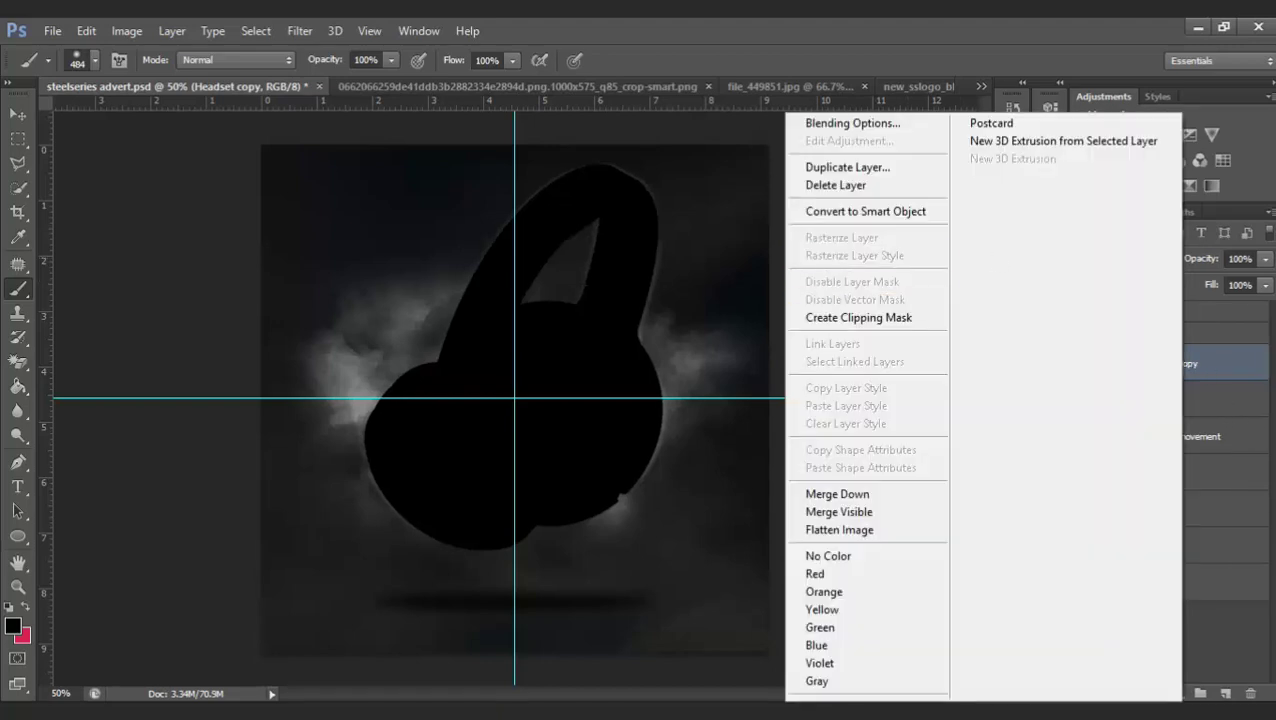
{"action": "left_click", "coordinate": [1226, 374]}
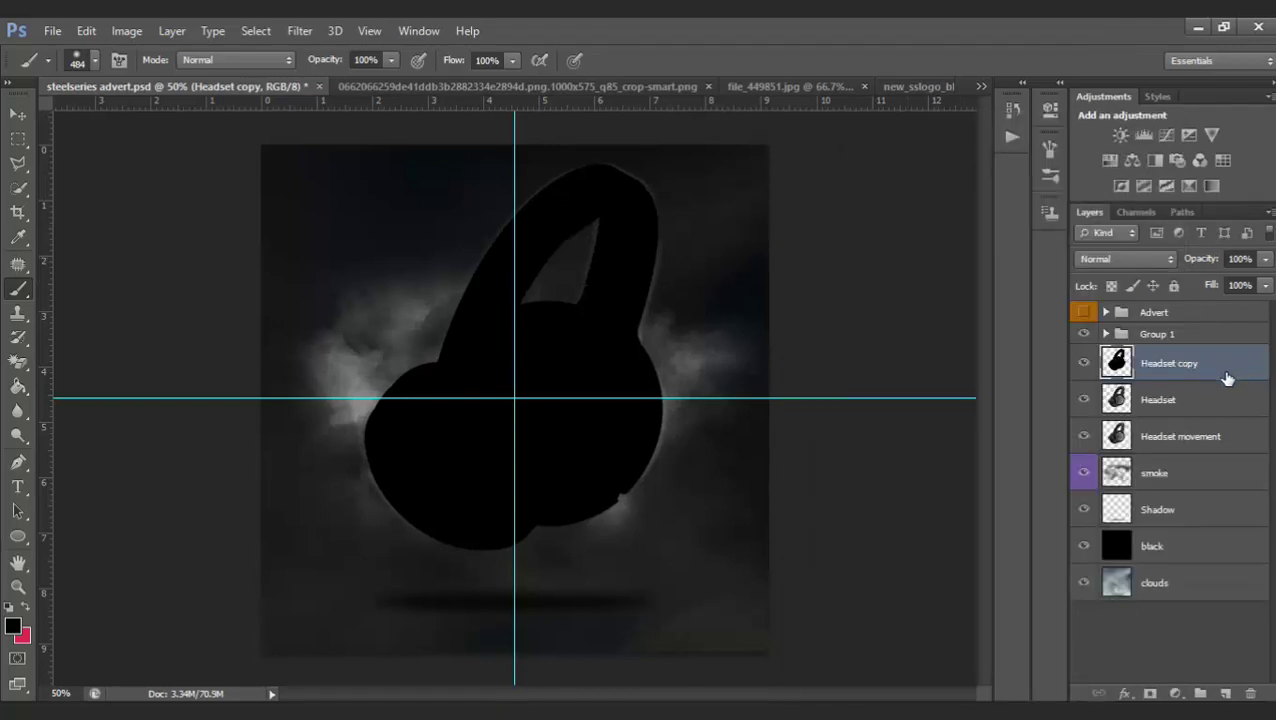
Squash the black headset silhouette to about 81% width and 14% height and position it over the shadow beneath the headphones
{"action": "key", "text": "ctrl+t"}
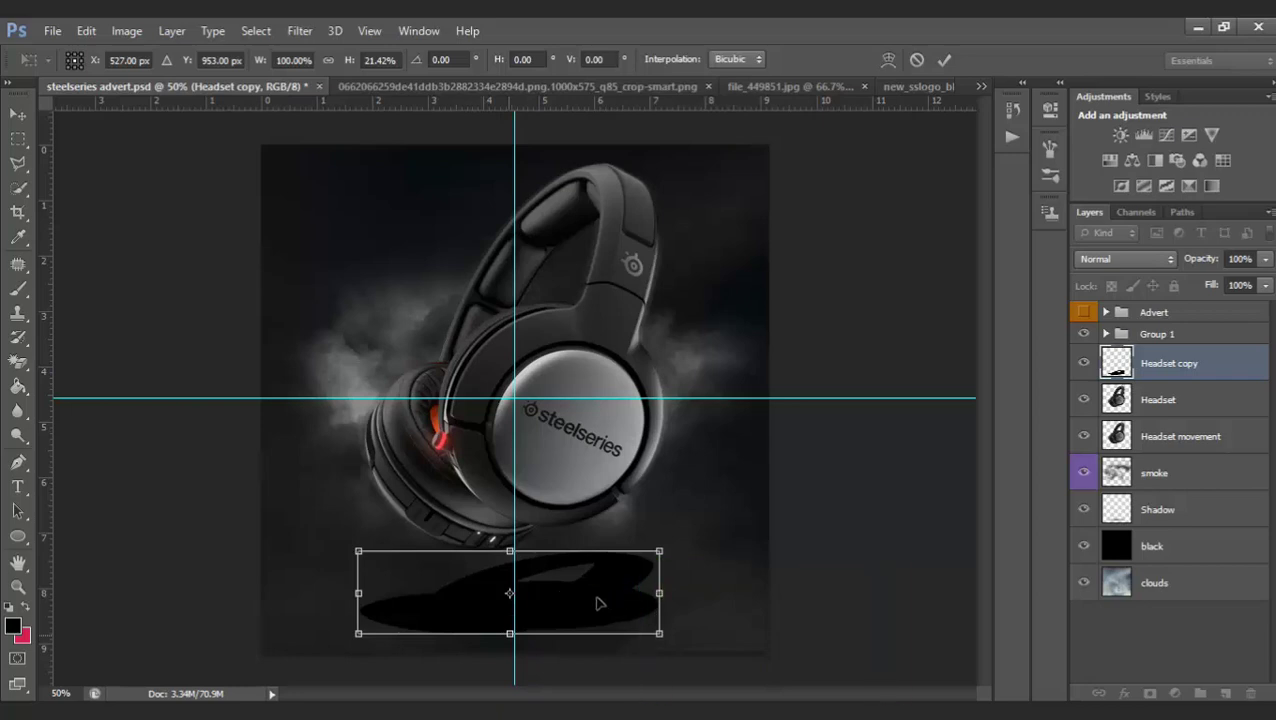
{"action": "left_click_drag", "start_coordinate": [360, 592], "coordinate": [409, 587]}
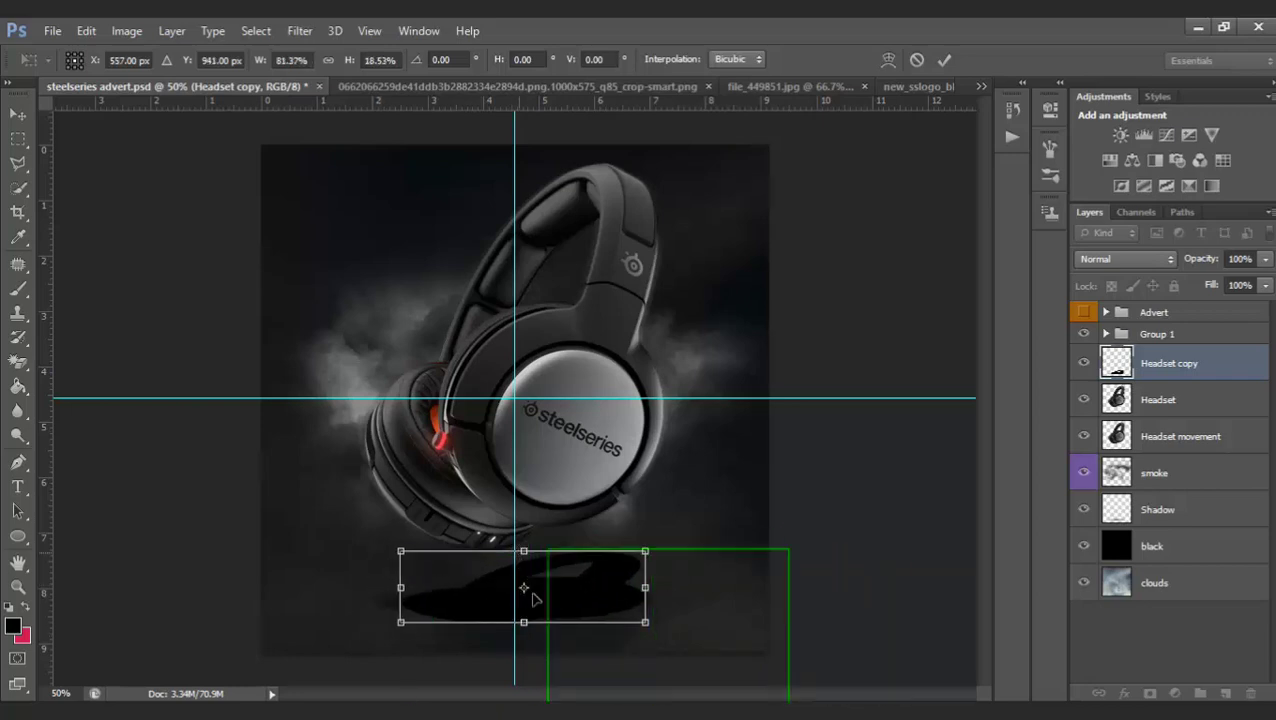
{"action": "left_click_drag", "start_coordinate": [560, 600], "coordinate": [541, 601]}
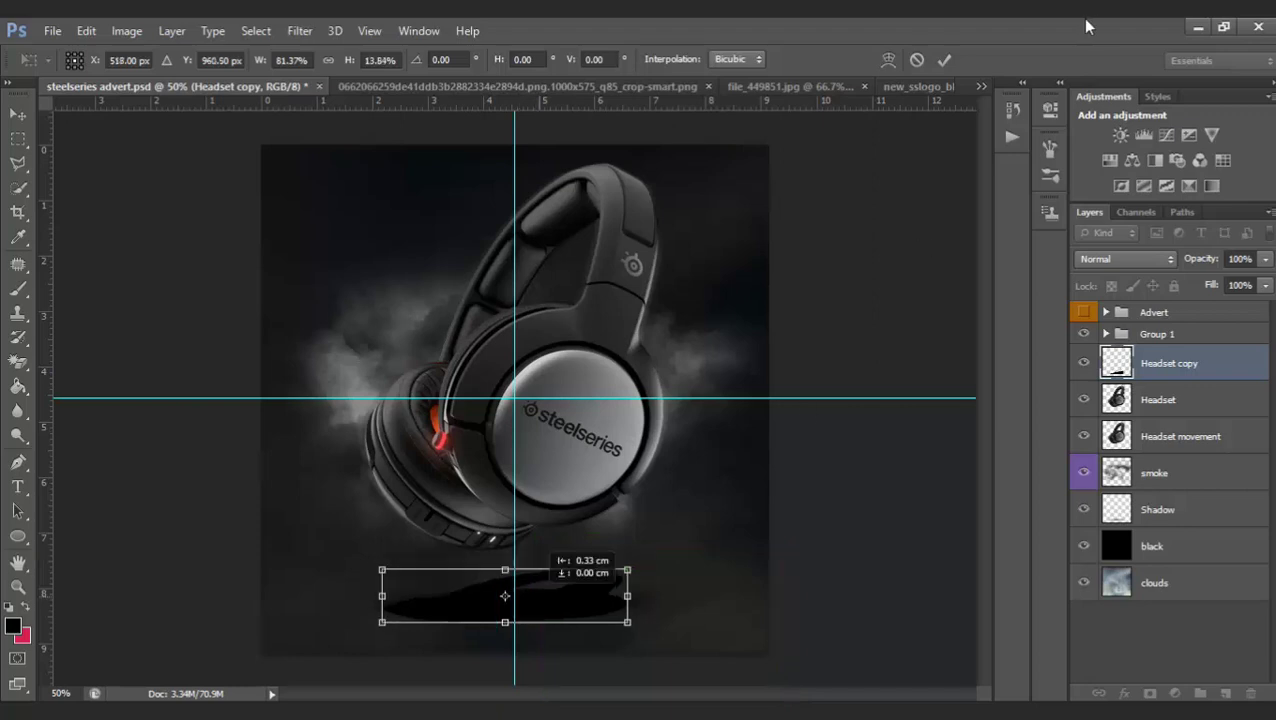
{"action": "left_click", "coordinate": [945, 60]}
{"action": "key", "text": "b"}
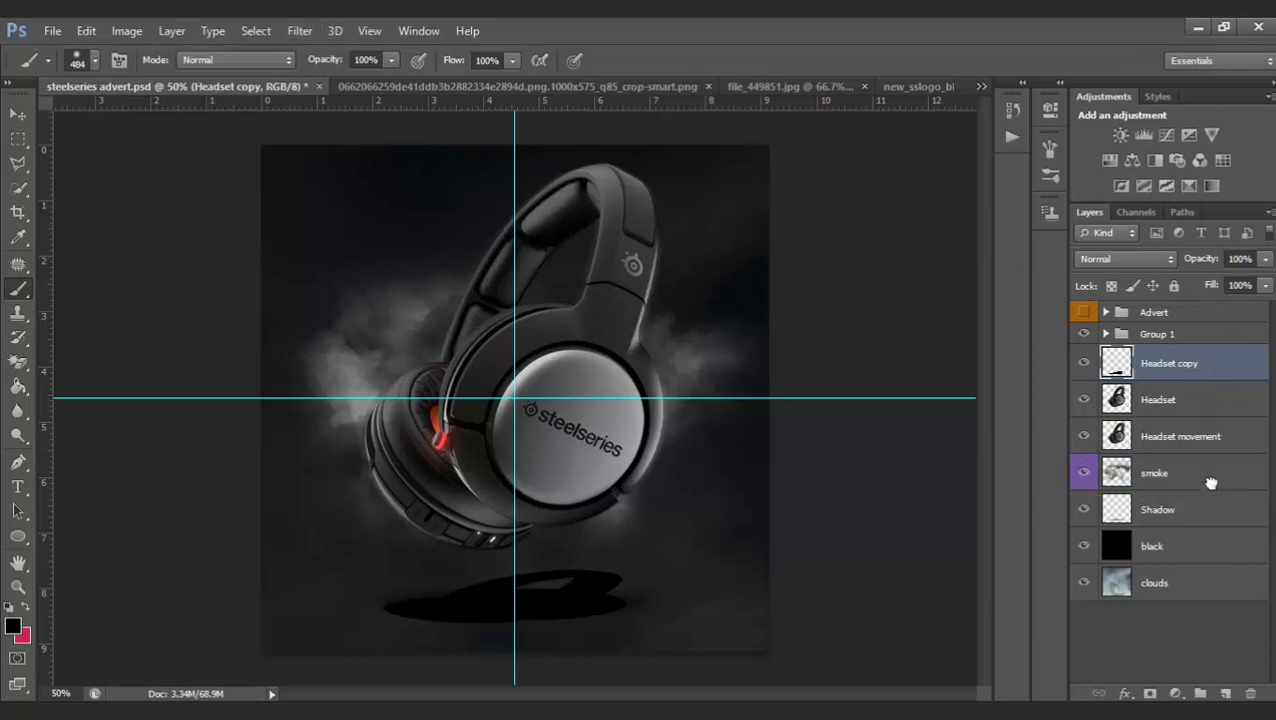
Move the Headset copy layer below the smoke layer and apply a Gaussian Blur with a radius of 36 pixels
{"action": "left_click_drag", "start_coordinate": [1211, 485], "coordinate": [1176, 487]}
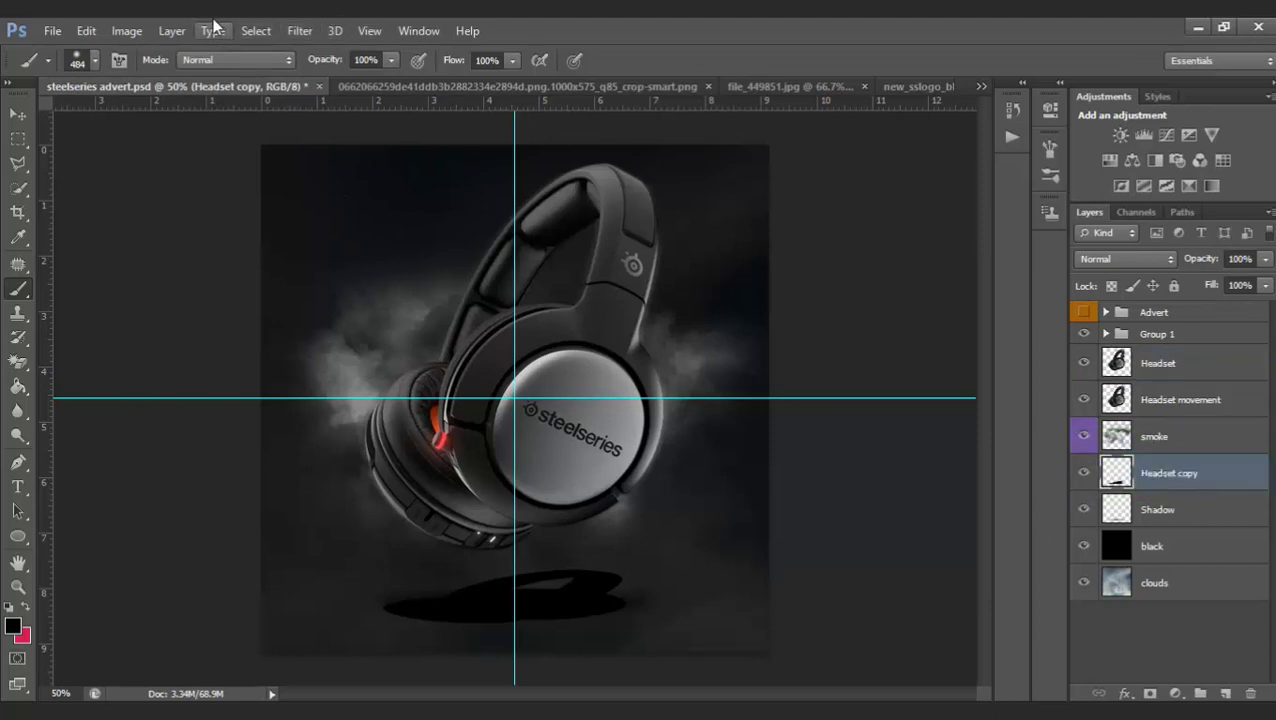
{"action": "left_click", "coordinate": [298, 31]}
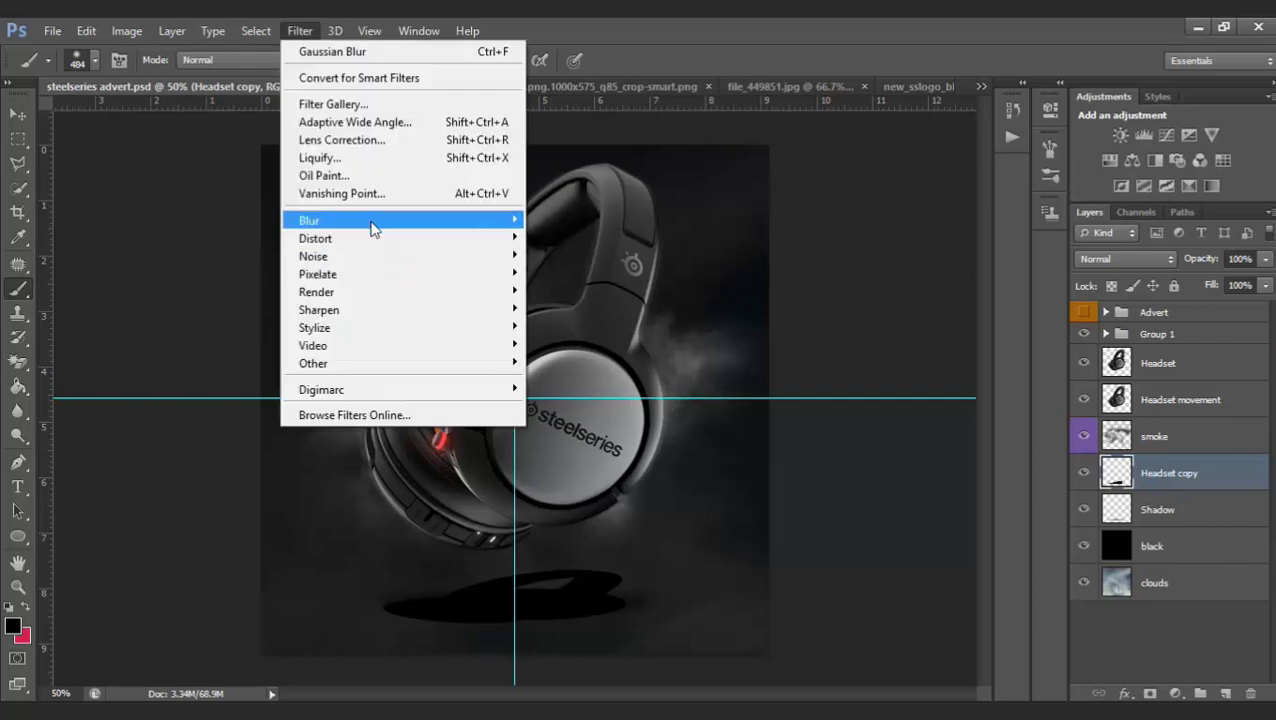
{"action": "left_click", "coordinate": [384, 222]}
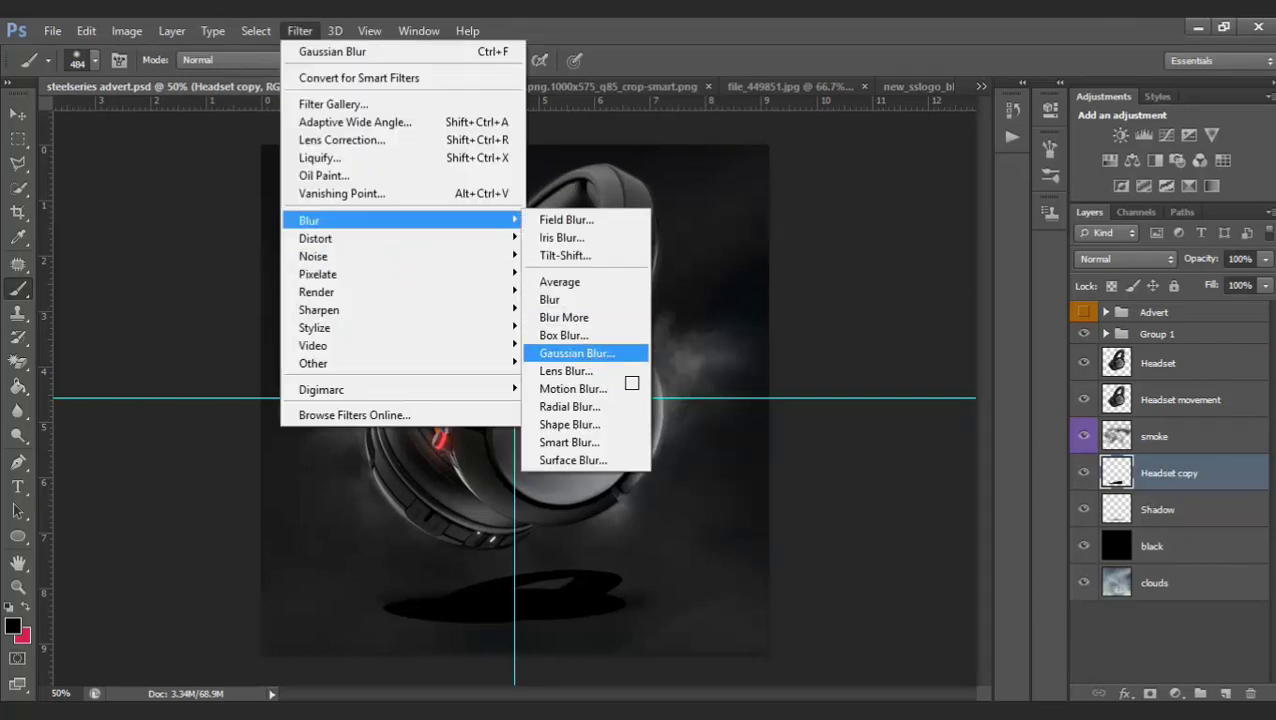
{"action": "left_click", "coordinate": [588, 353]}
{"action": "mouse_move", "coordinate": [807, 437]}
{"action": "left_mouse_down"}
{"action": "mouse_move", "coordinate": [820, 437]}
{"action": "mouse_move", "coordinate": [794, 439]}
{"action": "left_mouse_up"}
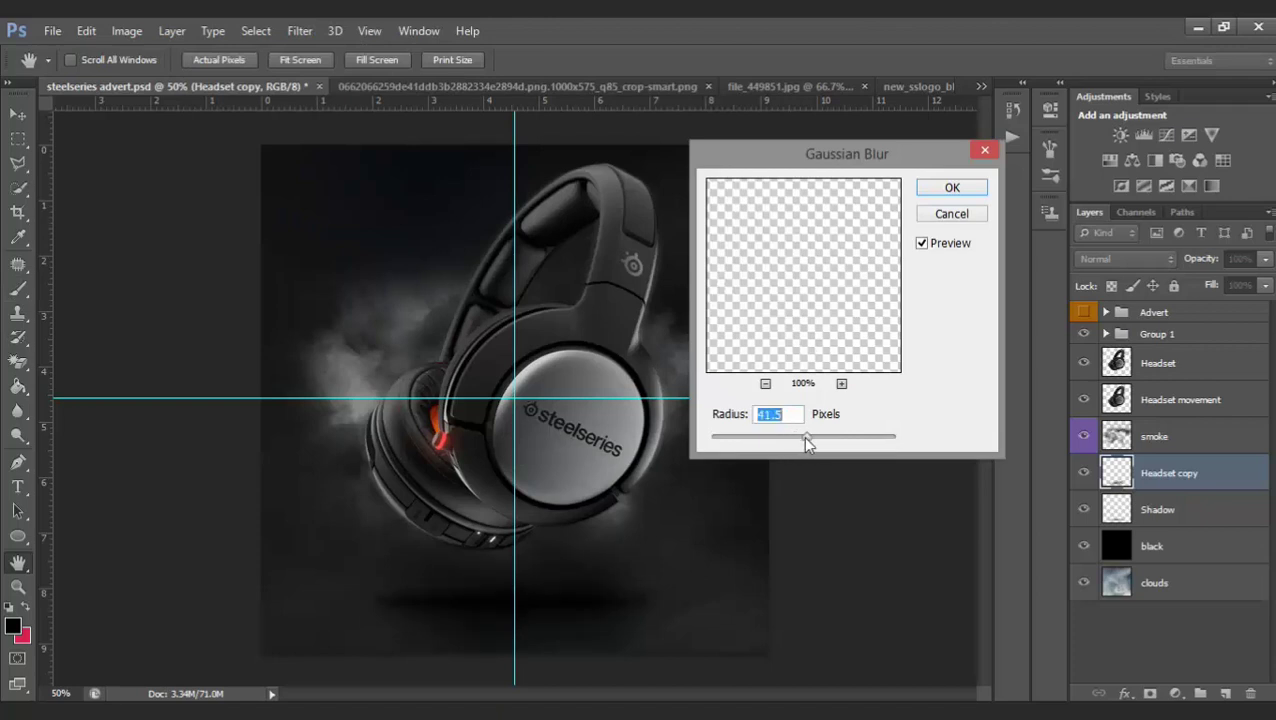
{"action": "left_click_drag", "start_coordinate": [800, 436], "coordinate": [800, 434]}
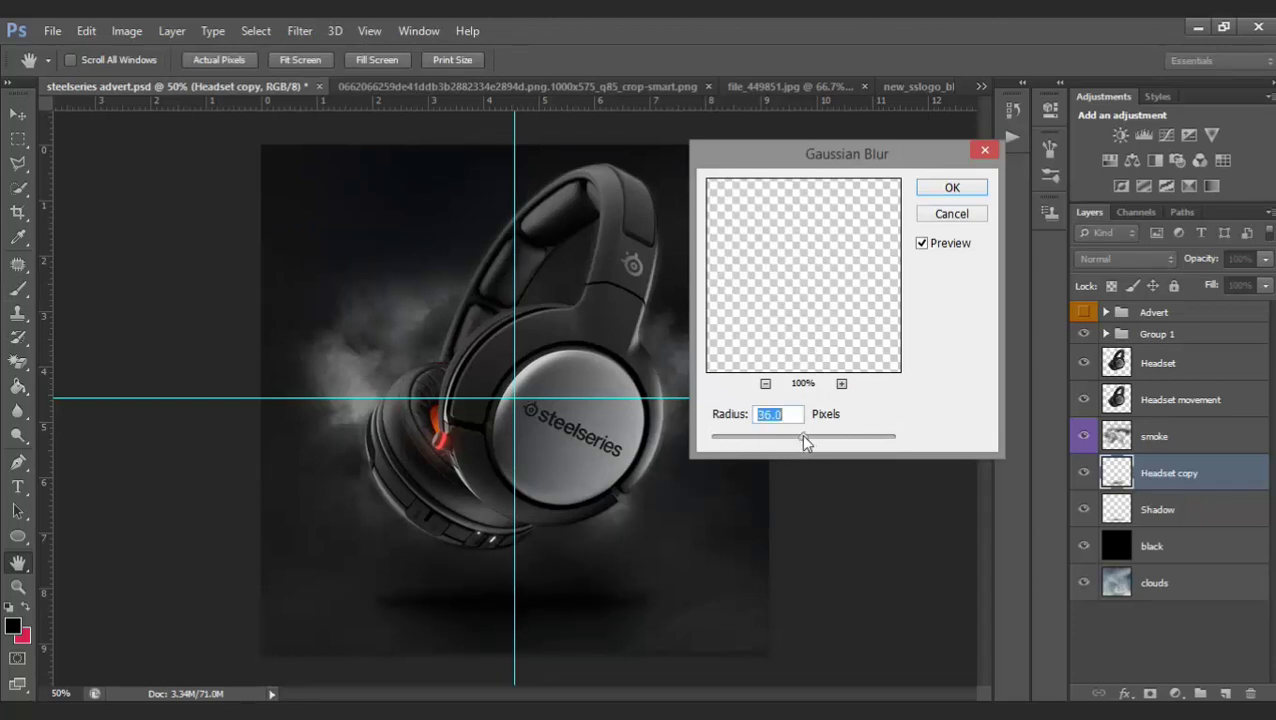
{"action": "left_click", "coordinate": [950, 188]}
Set the Headset copy layer's opacity to 90% and compare the result with the finished Advert group
{"action": "left_click", "coordinate": [1204, 256]}
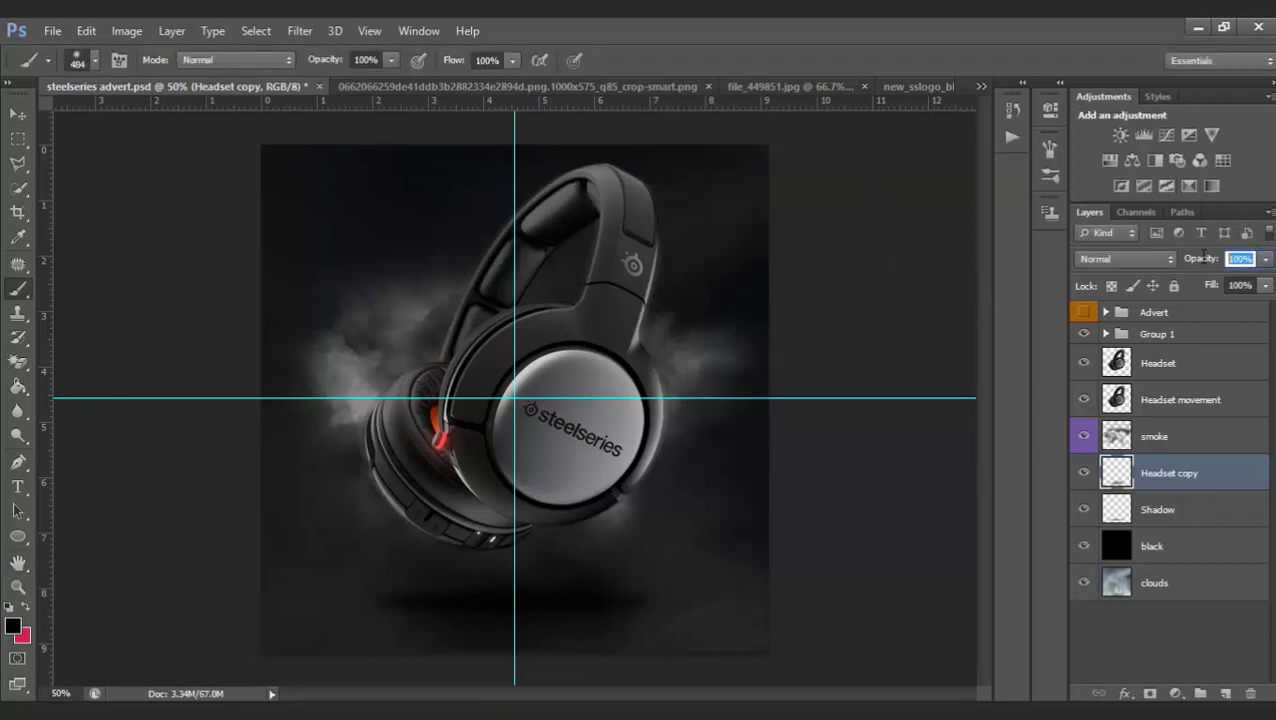
{"action": "type", "text": "90"}
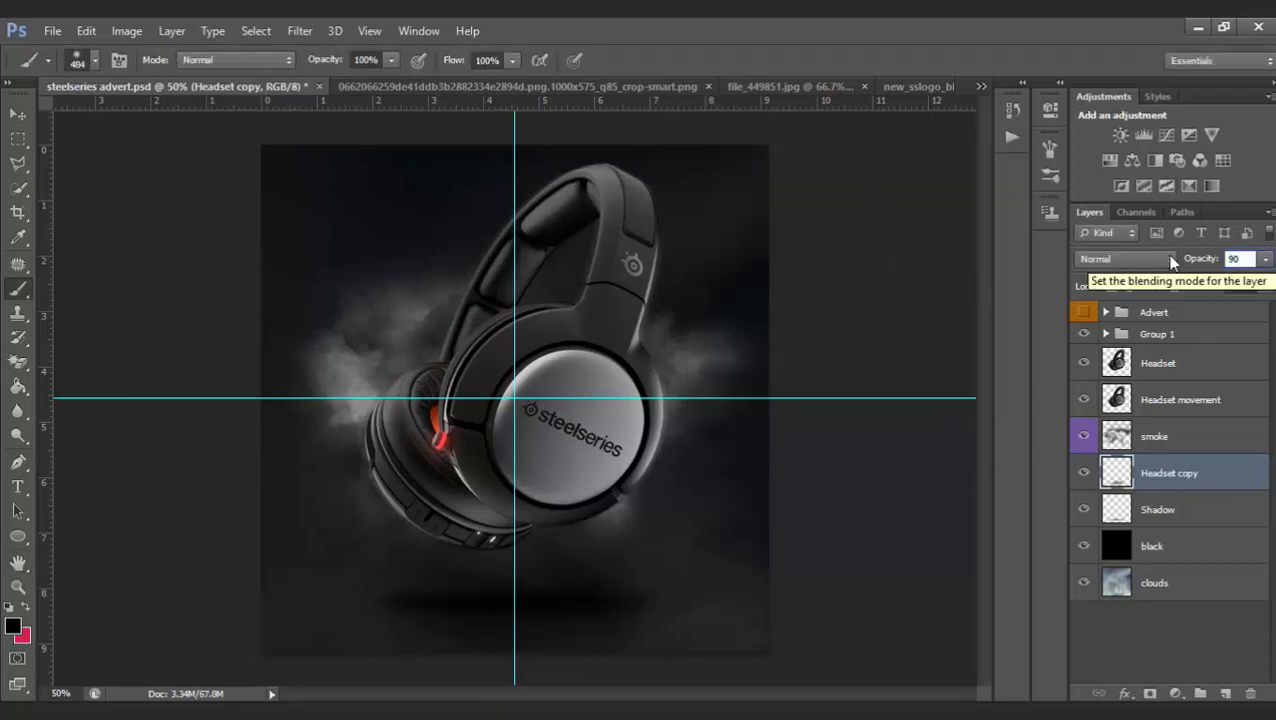
{"action": "key", "text": "Return"}
{"action": "left_click", "coordinate": [1084, 312]}
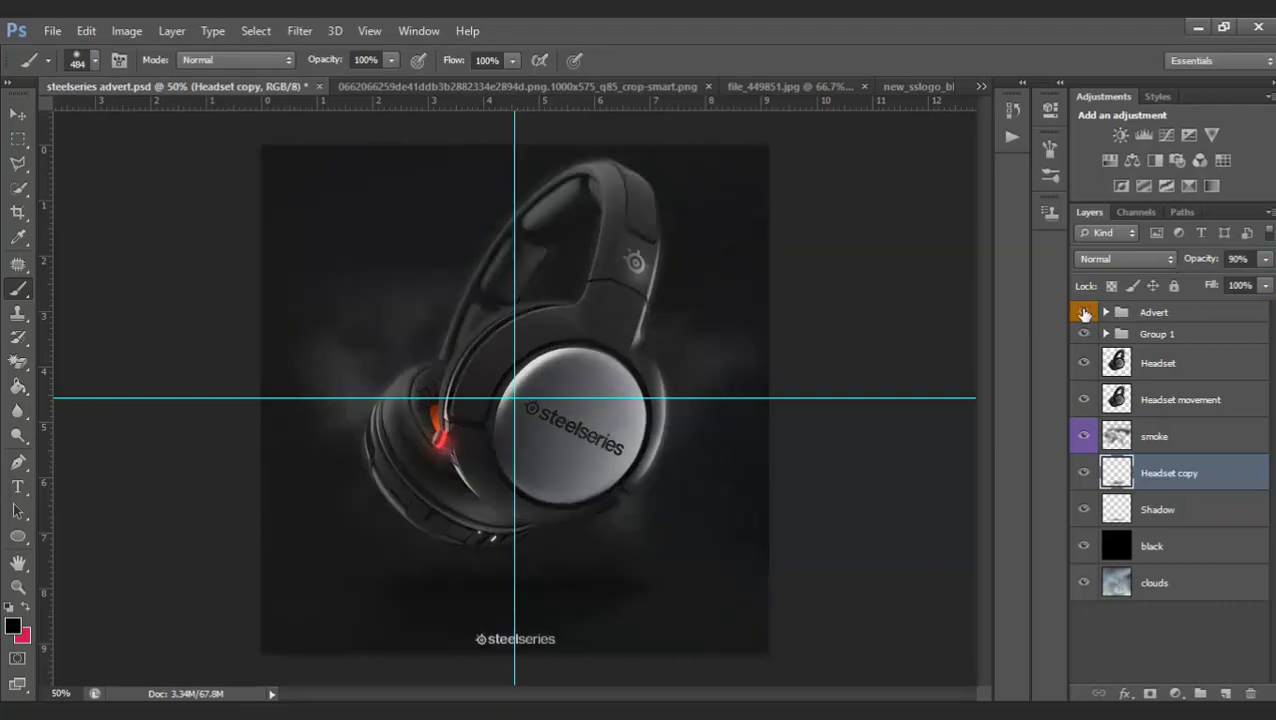
{"action": "left_click", "coordinate": [1084, 312]}
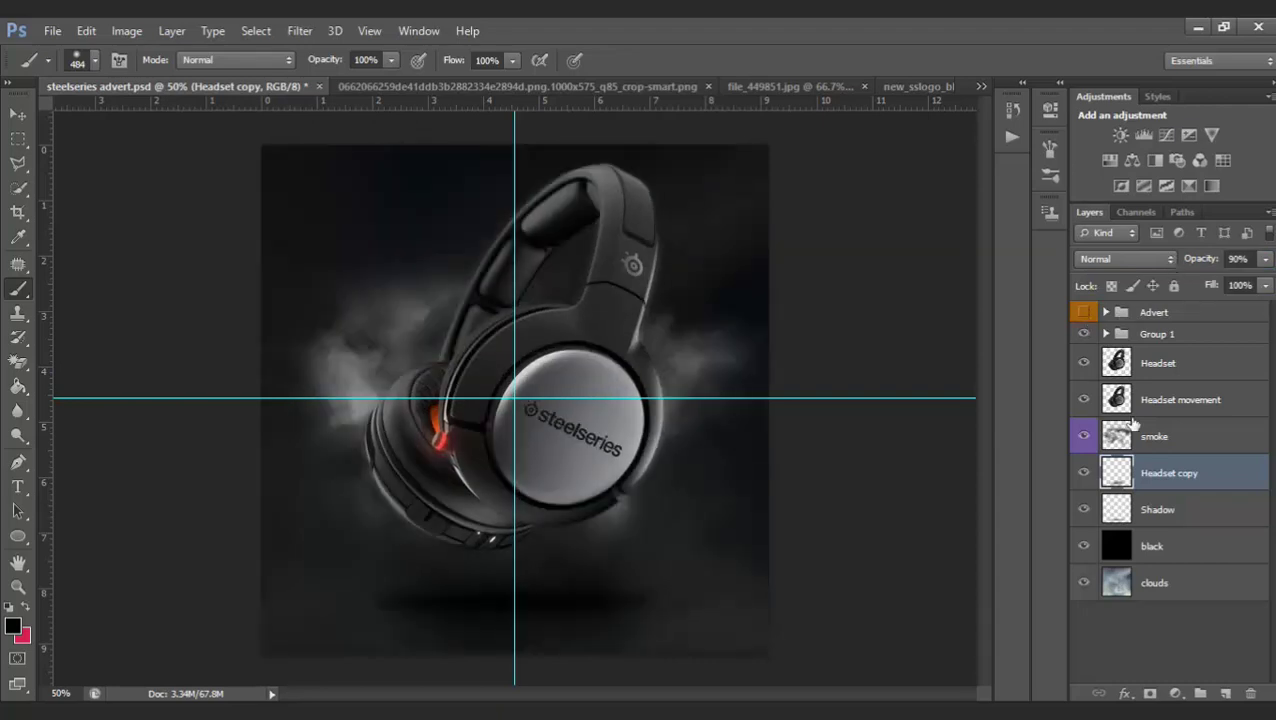
Flatten the Shadow layer vertically from its upper edge into a thinner band beneath the headphones
{"action": "left_click", "coordinate": [1180, 510]}
{"action": "key", "text": "ctrl+t"}
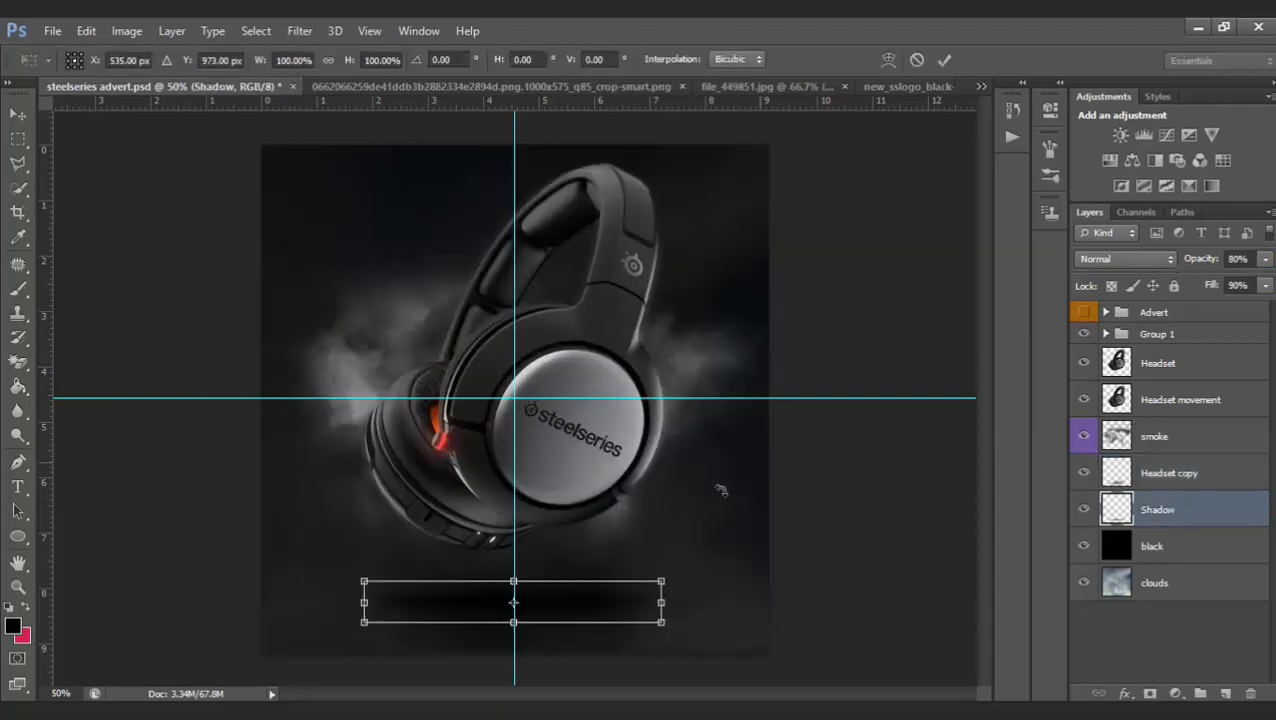
{"action": "left_click_drag", "start_coordinate": [511, 622], "coordinate": [513, 606]}
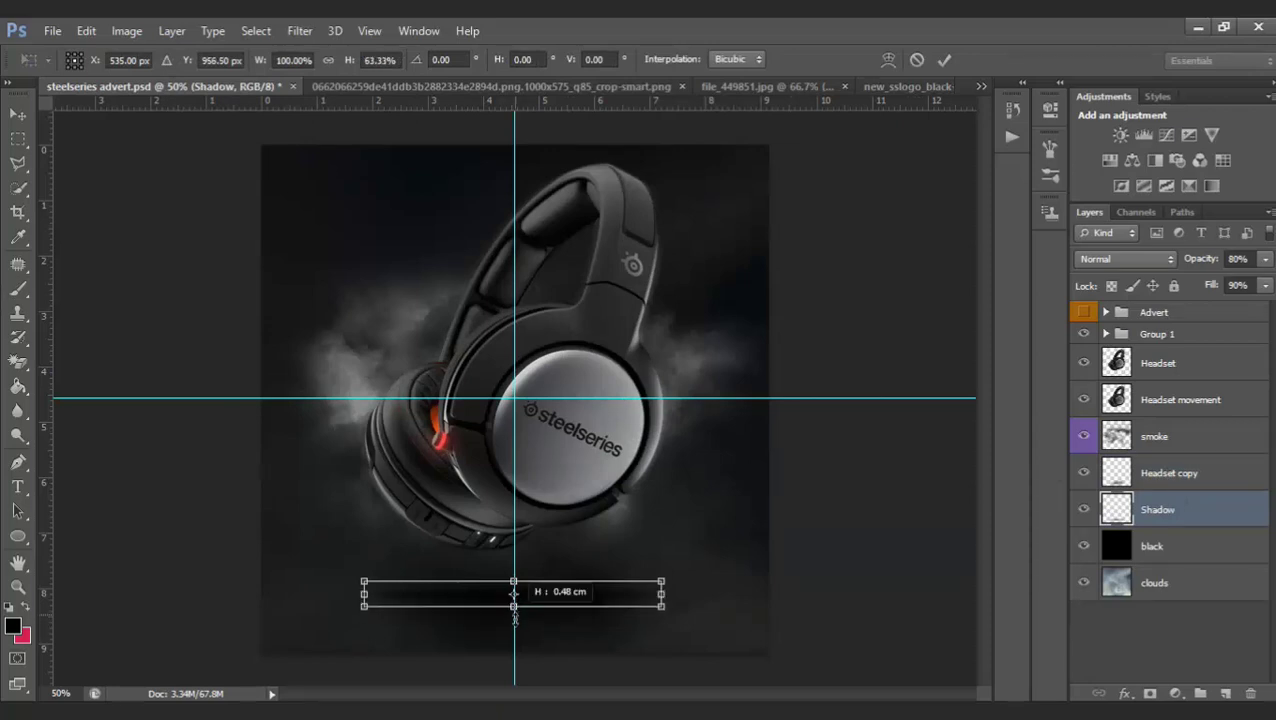
{"action": "key", "text": "ctrl+z"}
{"action": "left_click_drag", "start_coordinate": [513, 581], "coordinate": [513, 595]}
{"action": "key", "text": "Return"}
{"action": "key", "text": "b"}
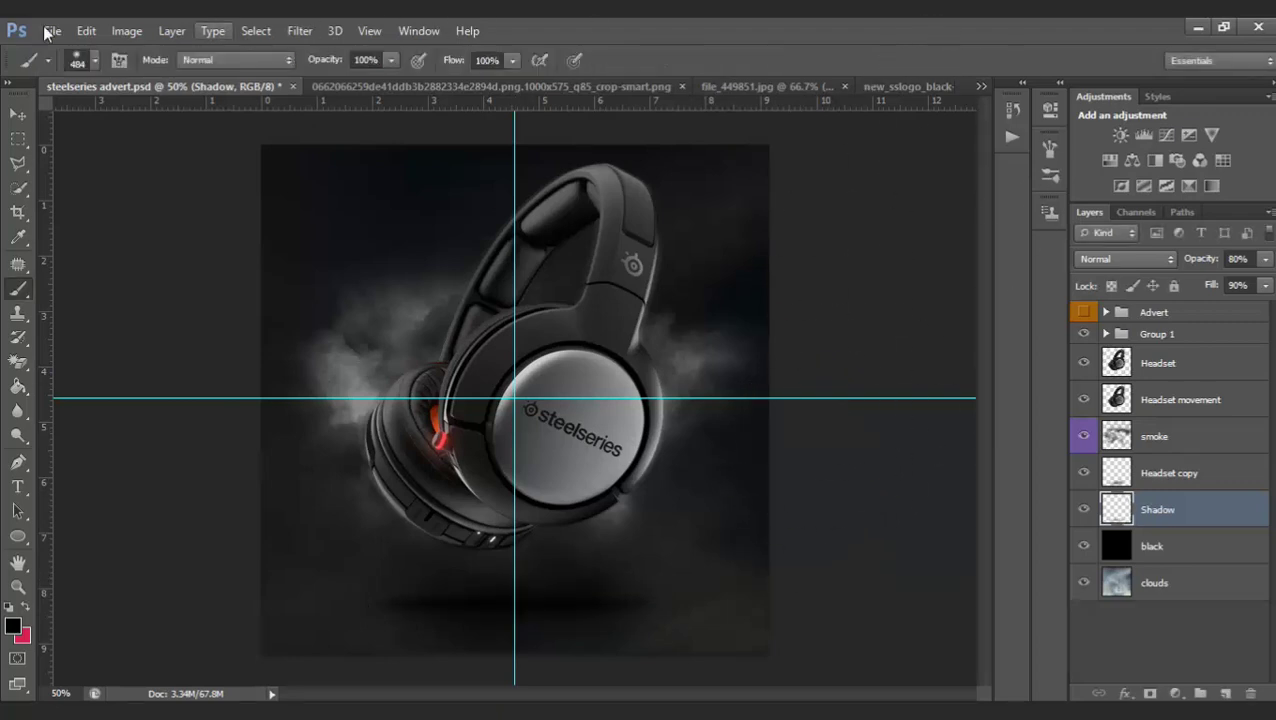
{"action": "left_click", "coordinate": [16, 116]}
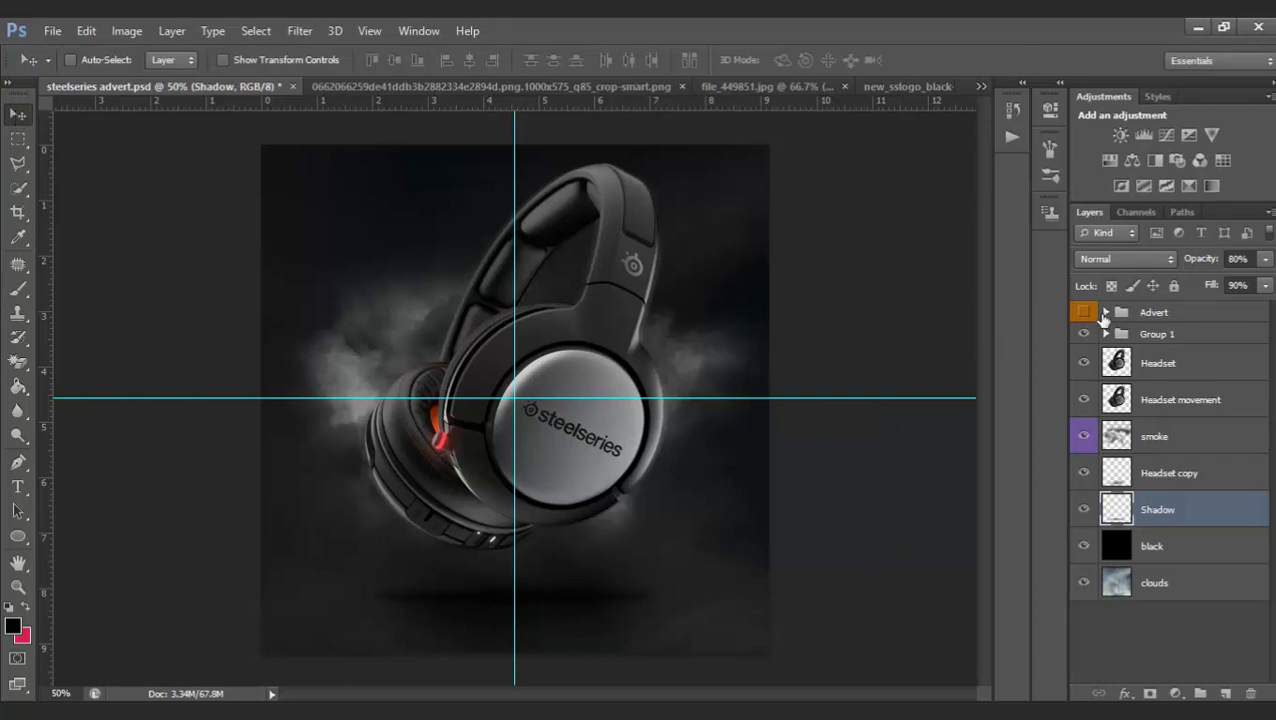
Set the Shadow layer's opacity to 60% and fill to 70%, comparing the result with the finished Advert group
{"action": "left_click", "coordinate": [1082, 312]}
{"action": "left_click", "coordinate": [1081, 313]}
{"action": "left_click", "coordinate": [1238, 258]}
{"action": "type", "text": "6060"}
{"action": "left_click", "coordinate": [1244, 284]}
{"action": "type", "text": "7"}
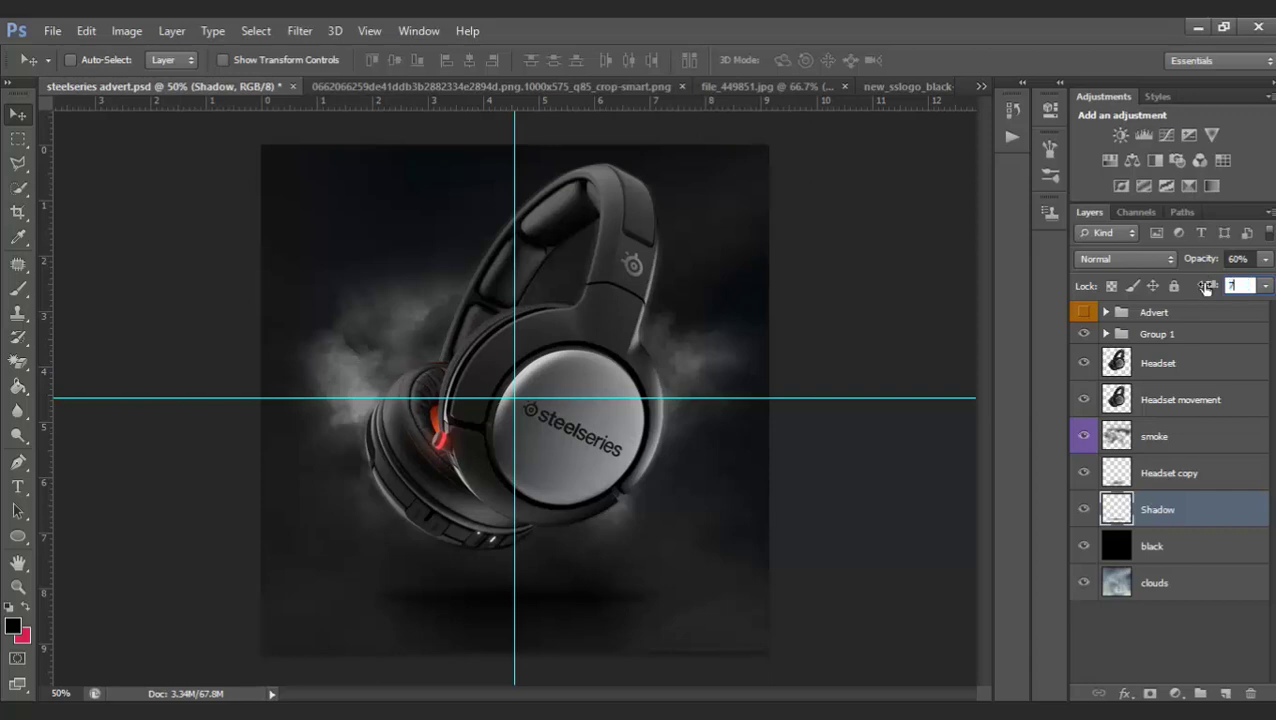
{"action": "key", "text": "Return"}
{"action": "left_click", "coordinate": [1083, 313]}
{"action": "left_click", "coordinate": [1082, 313]}
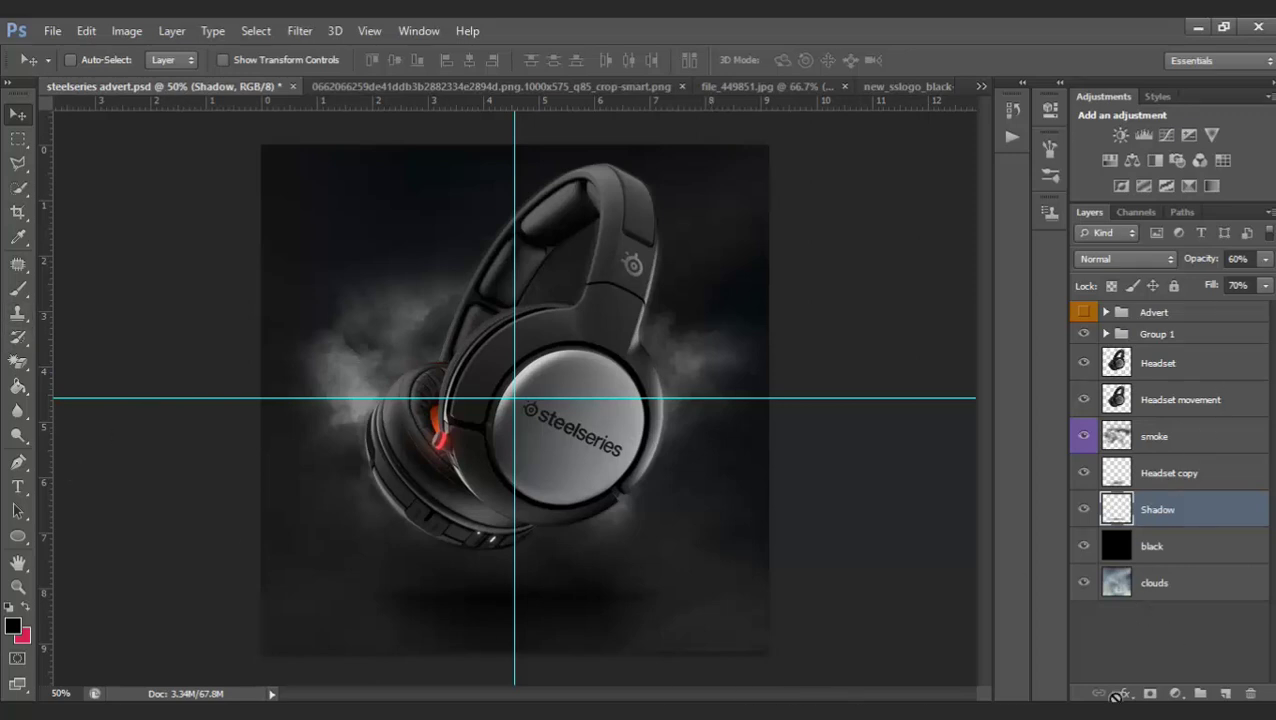
Switch to MENTALDZN PACK.psd, hide and collapse the Smoke group, and show the Colour Correction group
{"action": "left_click", "coordinate": [1175, 692]}
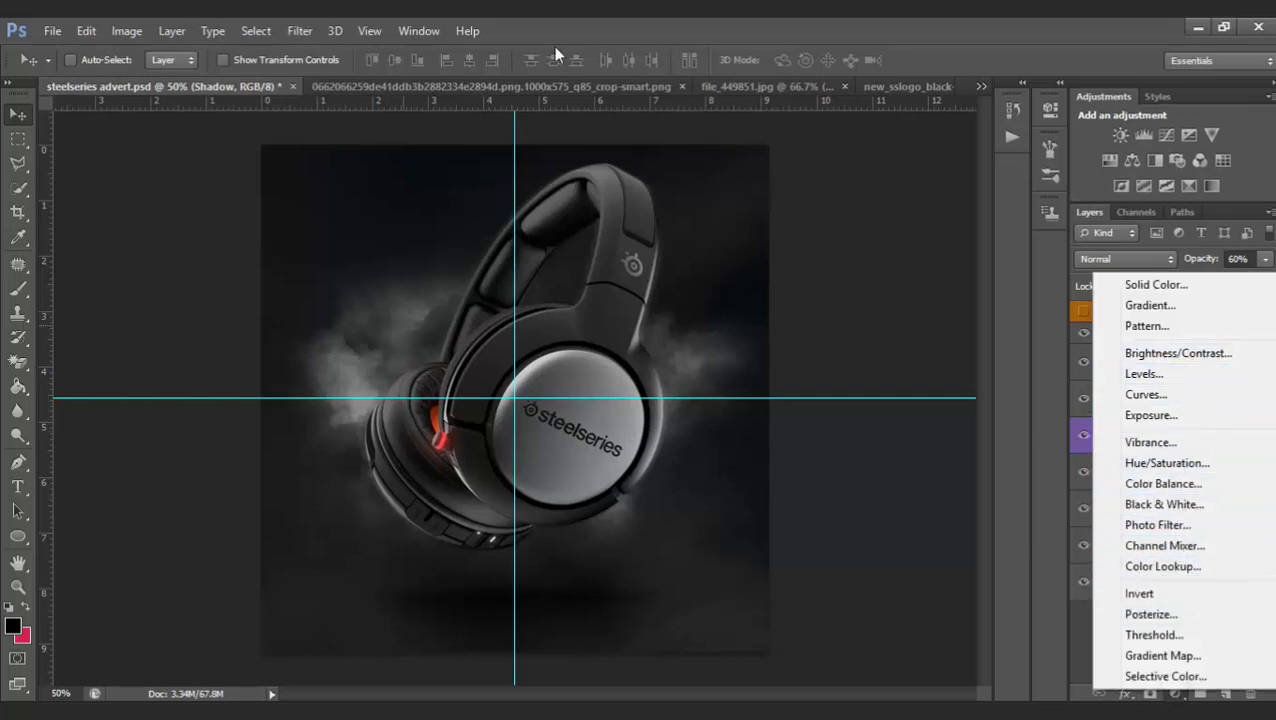
{"action": "left_click", "coordinate": [1033, 308]}
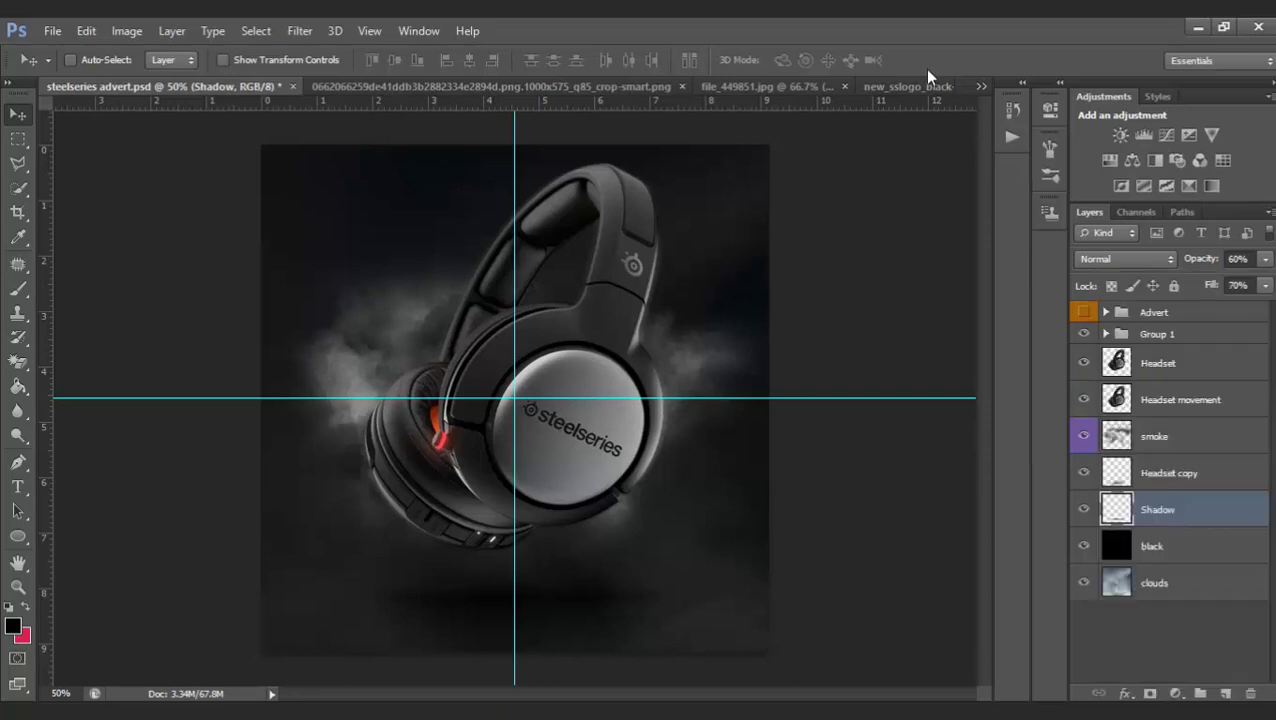
{"action": "left_click", "coordinate": [980, 87]}
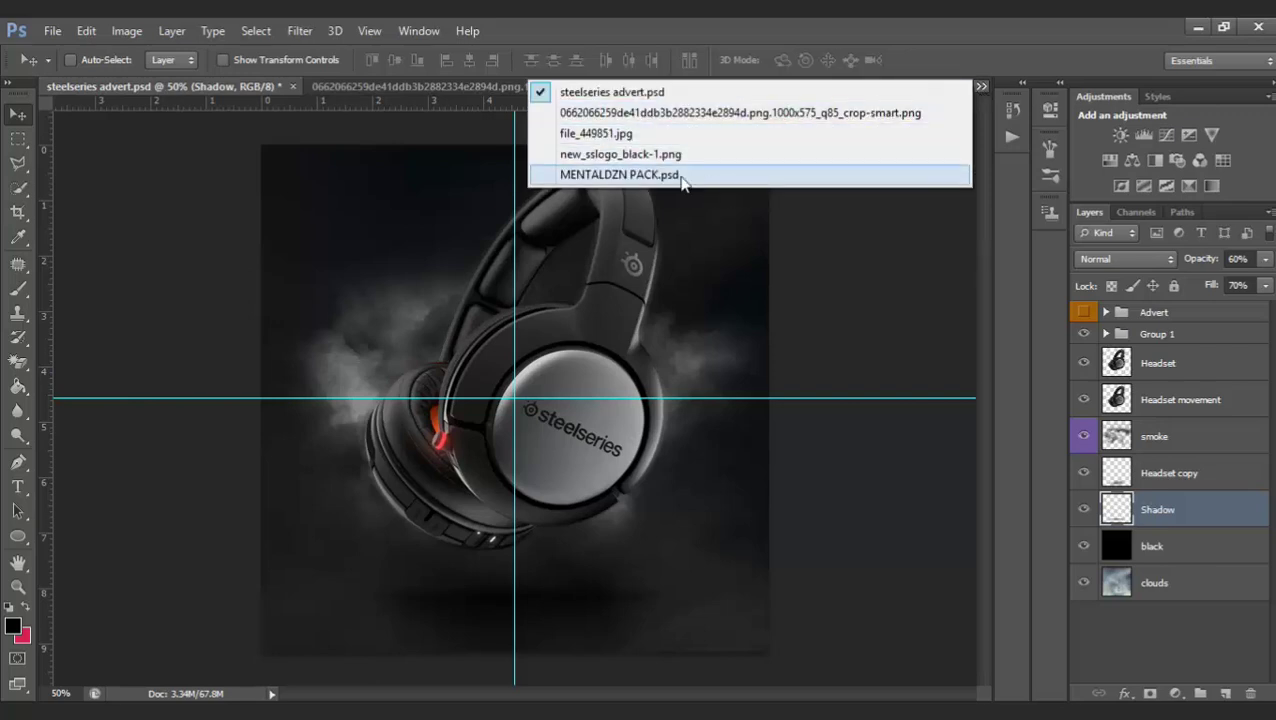
{"action": "left_click", "coordinate": [620, 175]}
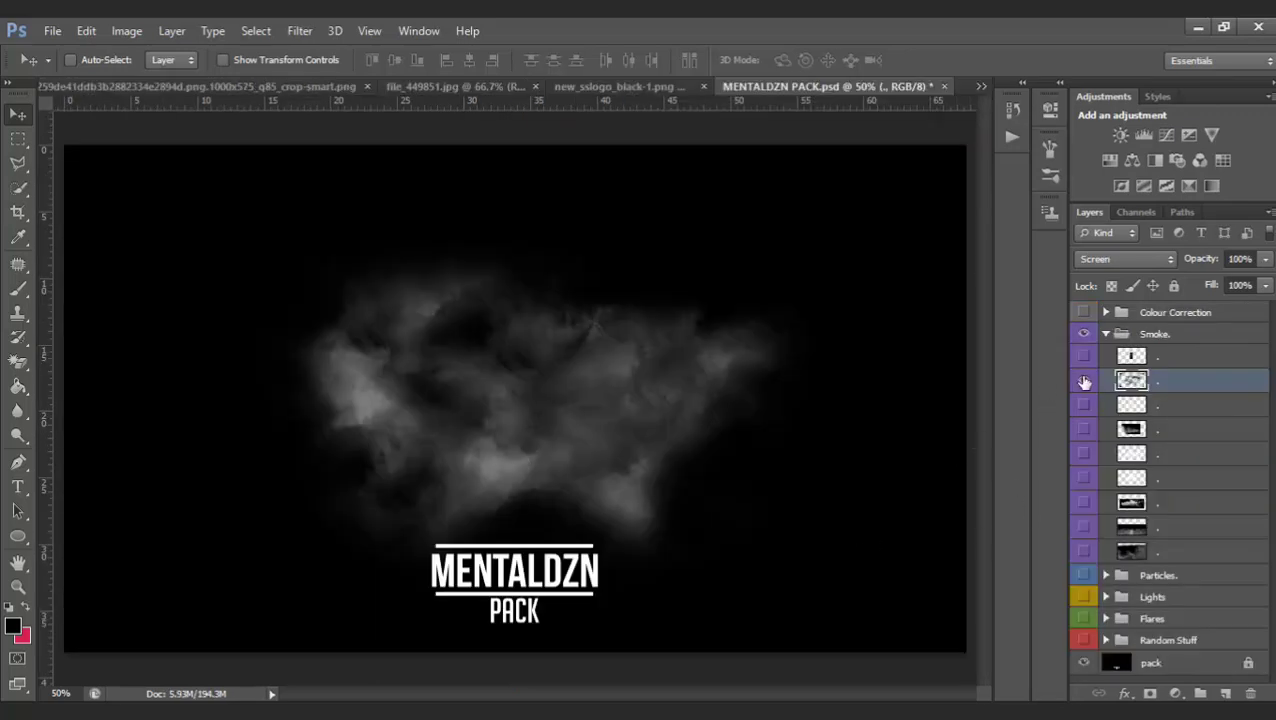
{"action": "left_click", "coordinate": [1084, 334]}
{"action": "left_click", "coordinate": [1105, 334]}
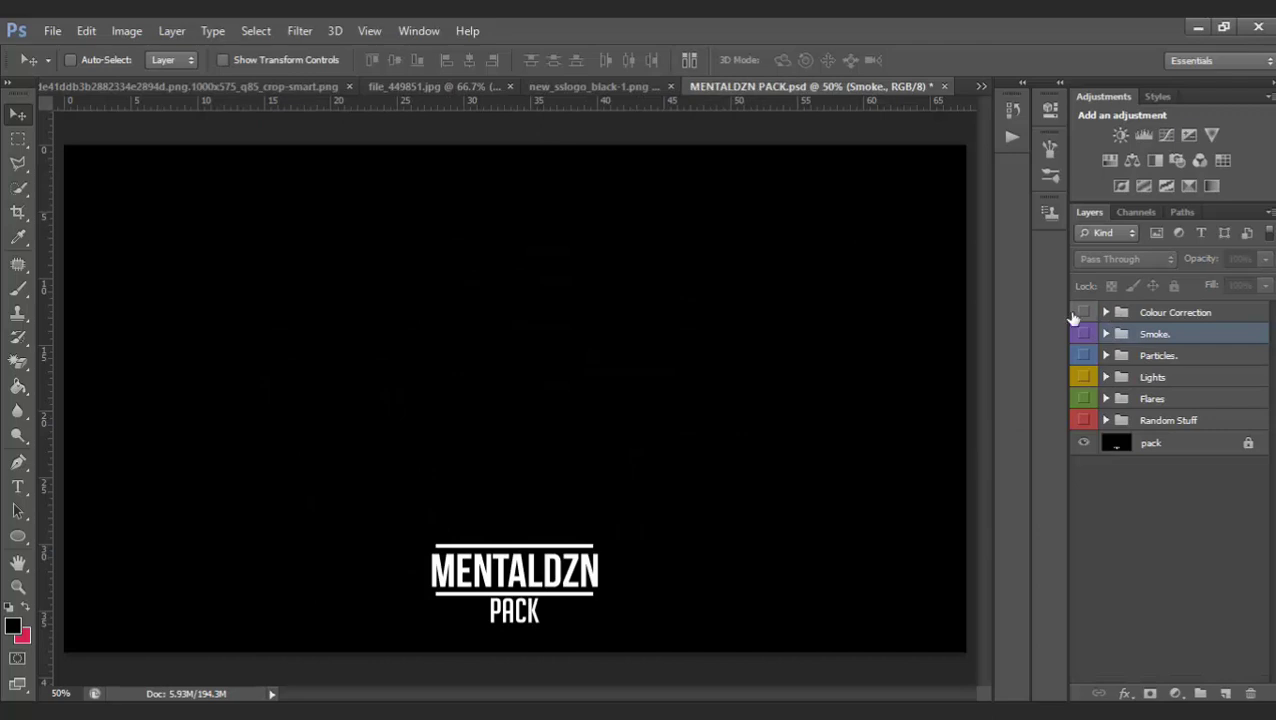
{"action": "left_click", "coordinate": [1084, 312]}
{"action": "left_click", "coordinate": [1143, 313]}
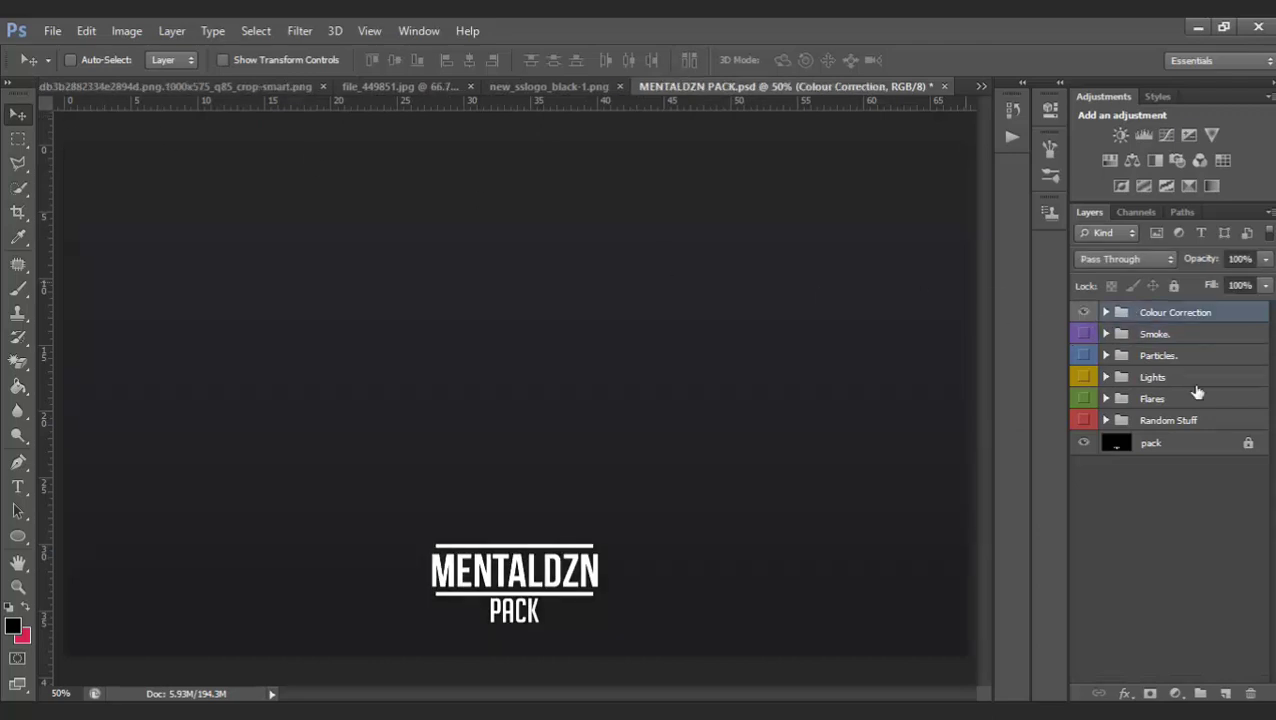
Duplicate the Colour Correction group into steelseries advert.psd and place it directly above the Headset layer
{"action": "right_click", "coordinate": [1166, 308]}
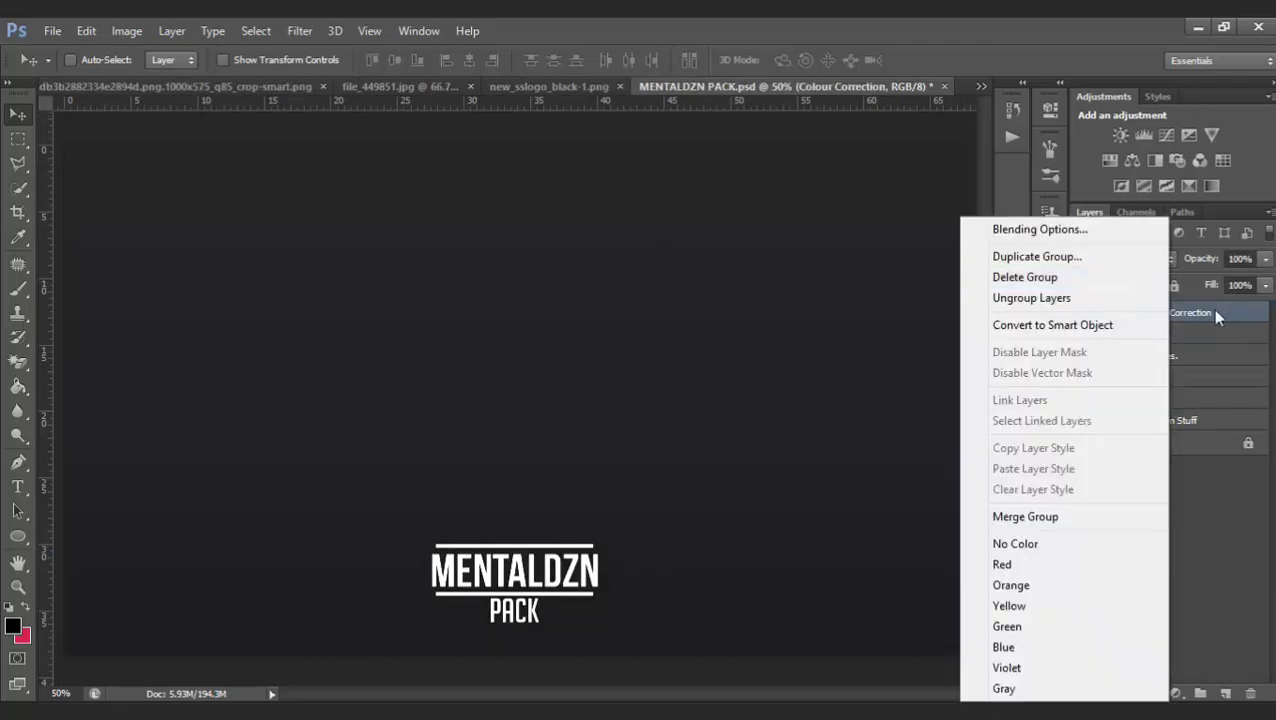
{"action": "left_click", "coordinate": [990, 262]}
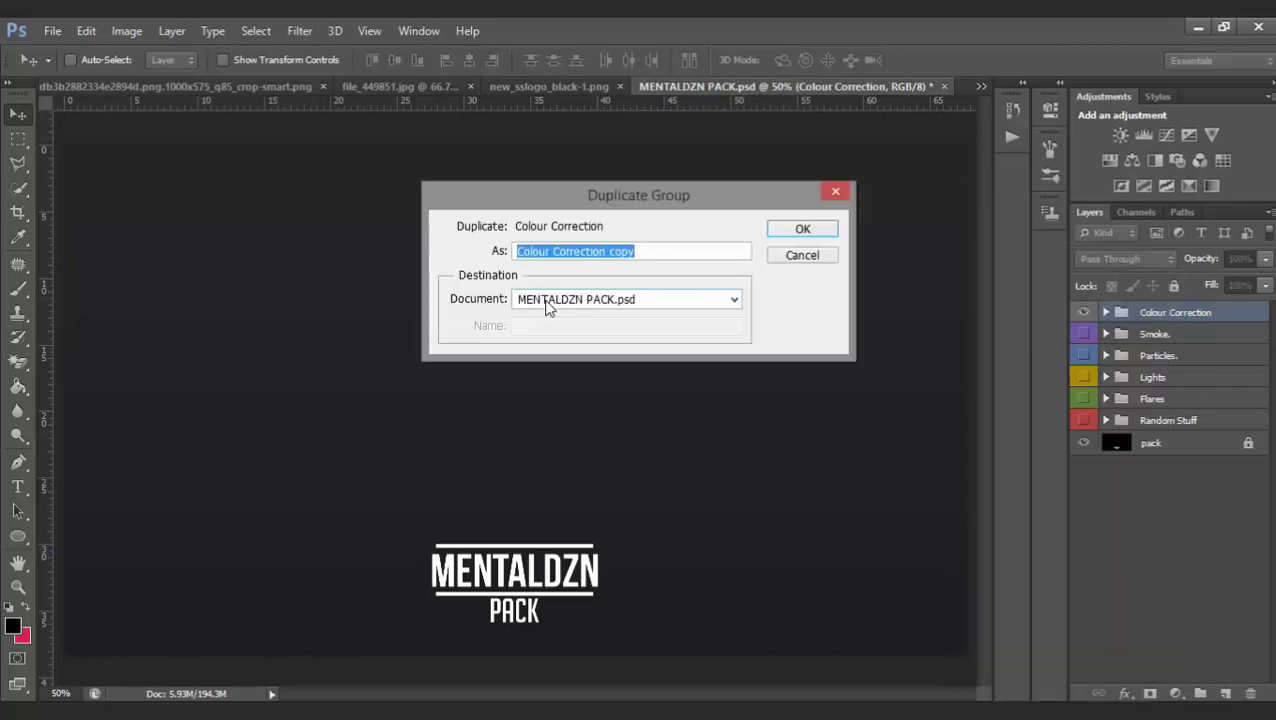
{"action": "left_click", "coordinate": [547, 303]}
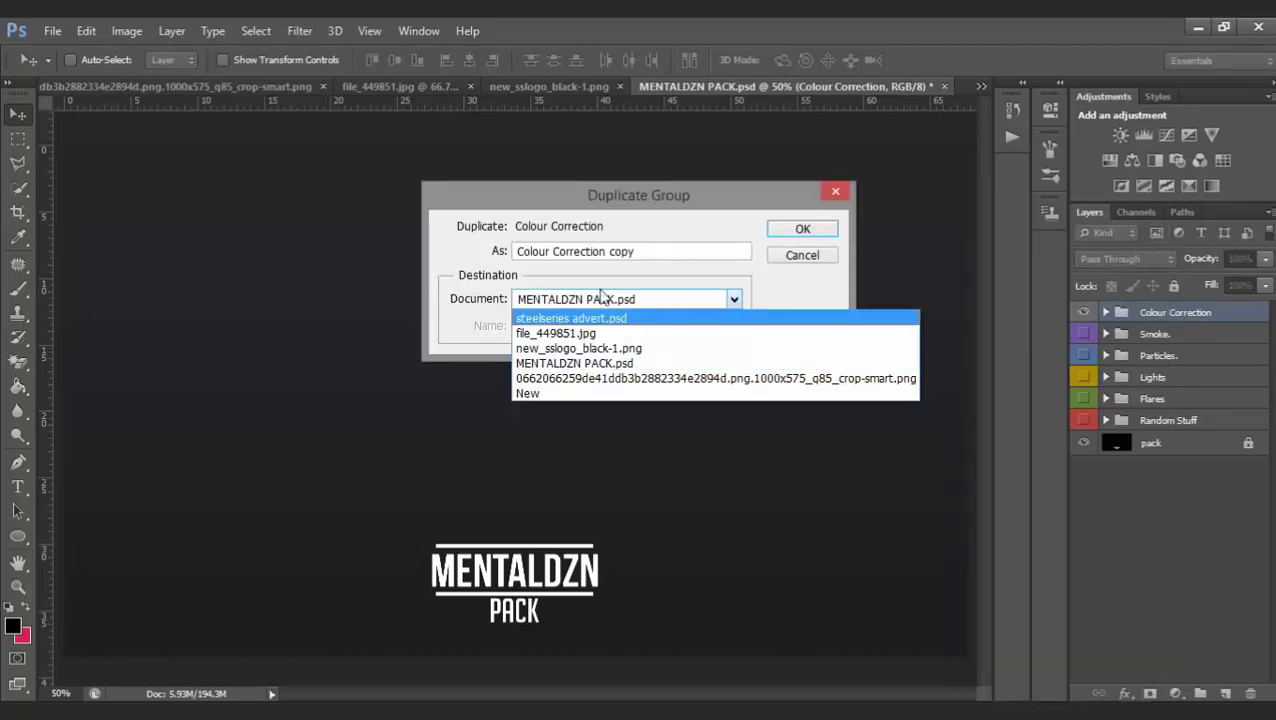
{"action": "left_click", "coordinate": [553, 318]}
{"action": "left_click", "coordinate": [801, 231]}
{"action": "left_click", "coordinate": [981, 86]}
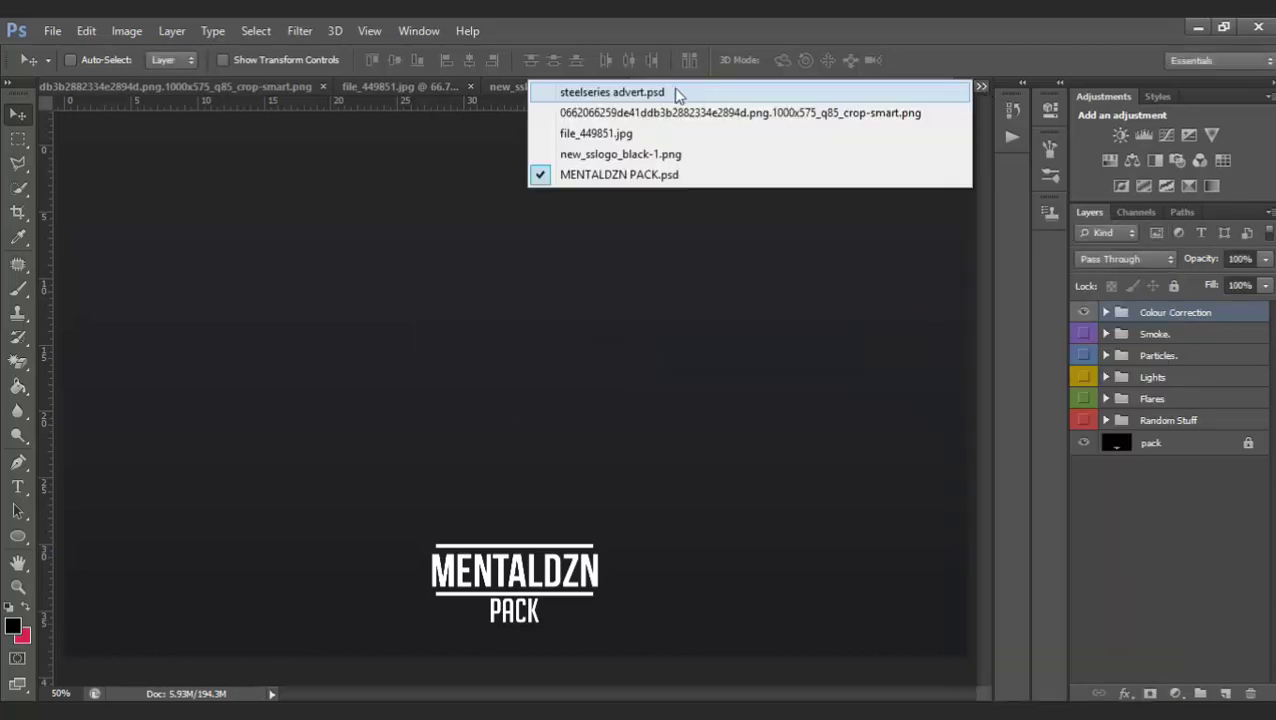
{"action": "left_click", "coordinate": [680, 95]}
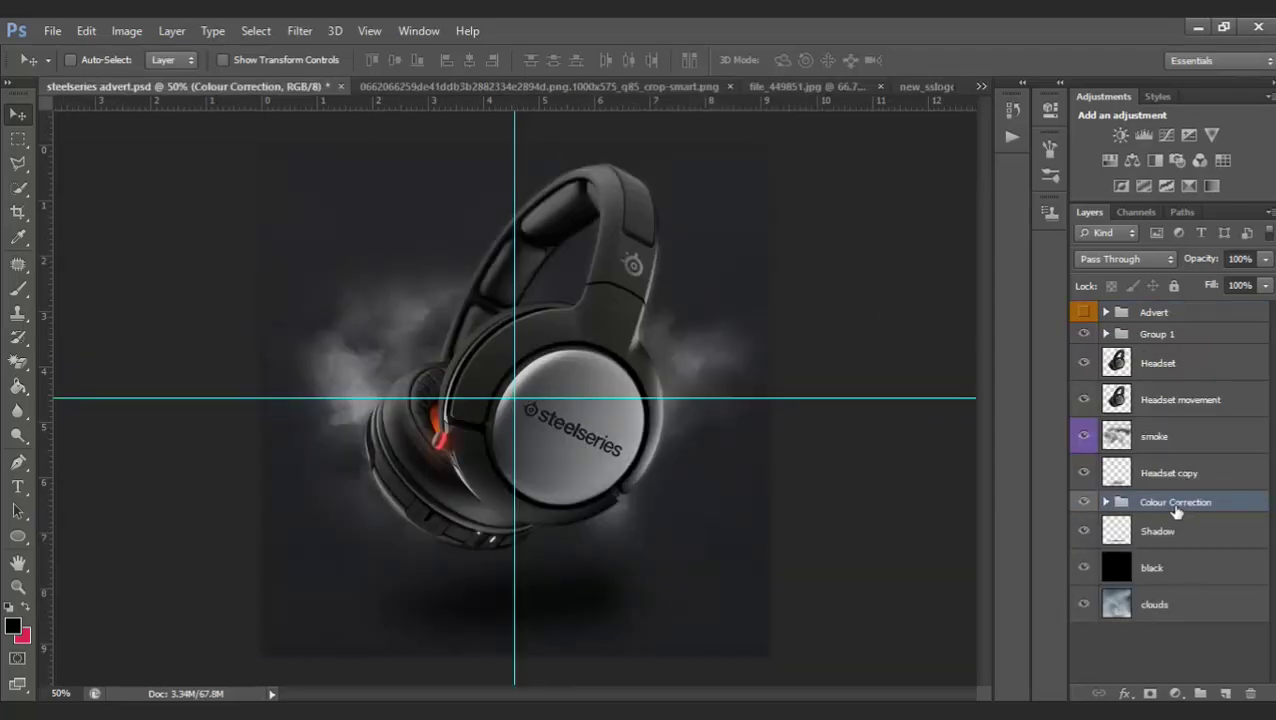
{"action": "left_click_drag", "start_coordinate": [1172, 506], "coordinate": [1166, 342]}
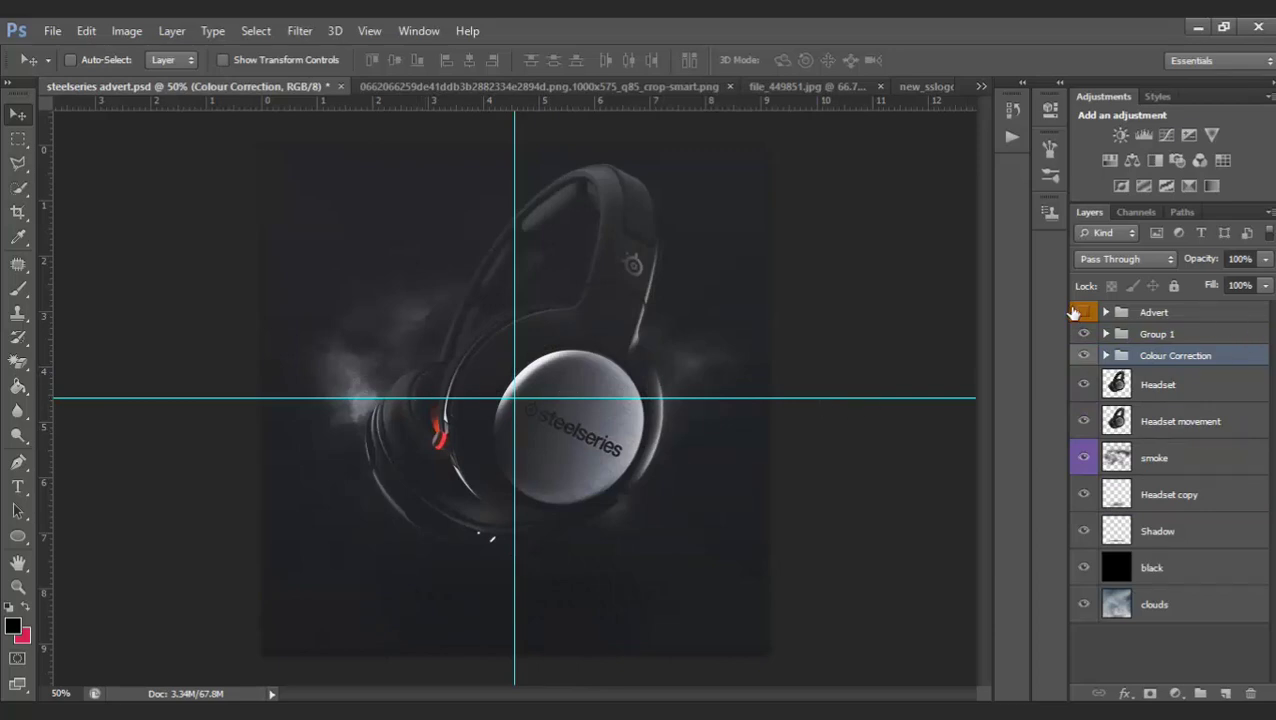
Set the Colour Correction group's opacity to 55% and compare the image with the finished Advert group
{"action": "left_click", "coordinate": [1084, 312]}
{"action": "left_click", "coordinate": [1084, 312]}
{"action": "key", "text": "Return"}
{"action": "type", "text": "50"}
{"action": "key", "text": "BackSpace"}
{"action": "key", "text": "BackSpace"}
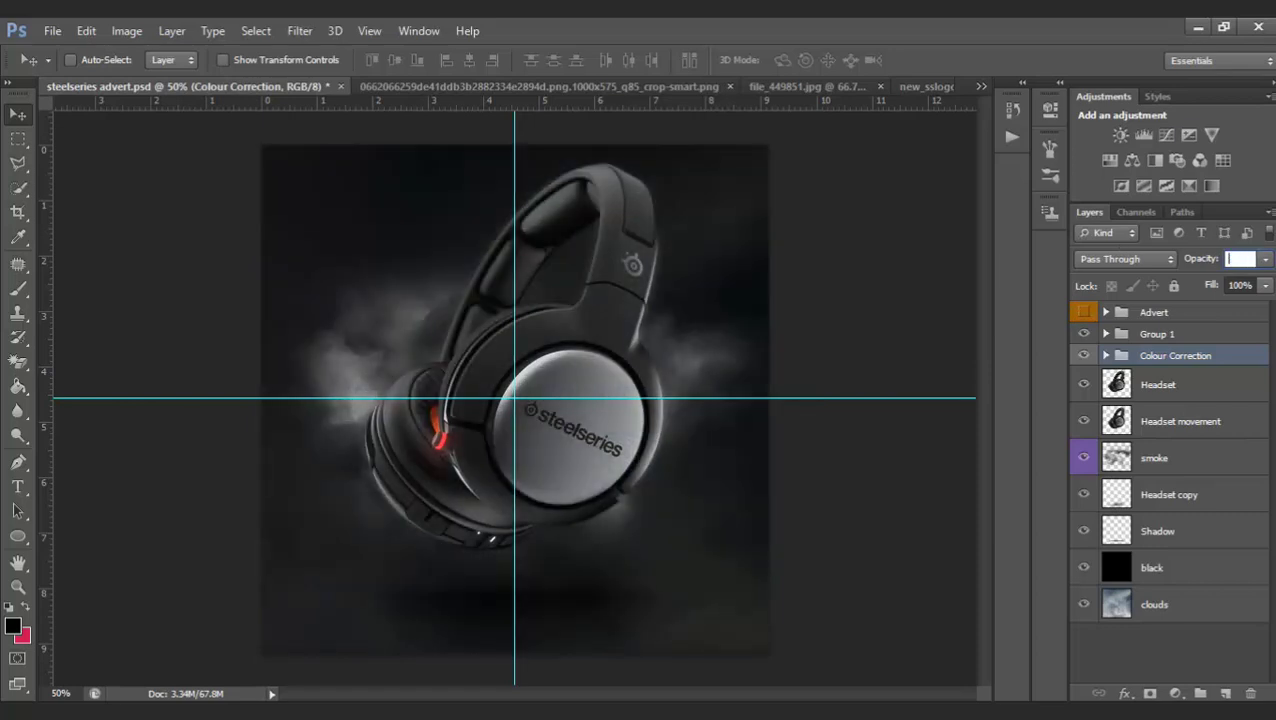
{"action": "type", "text": "60"}
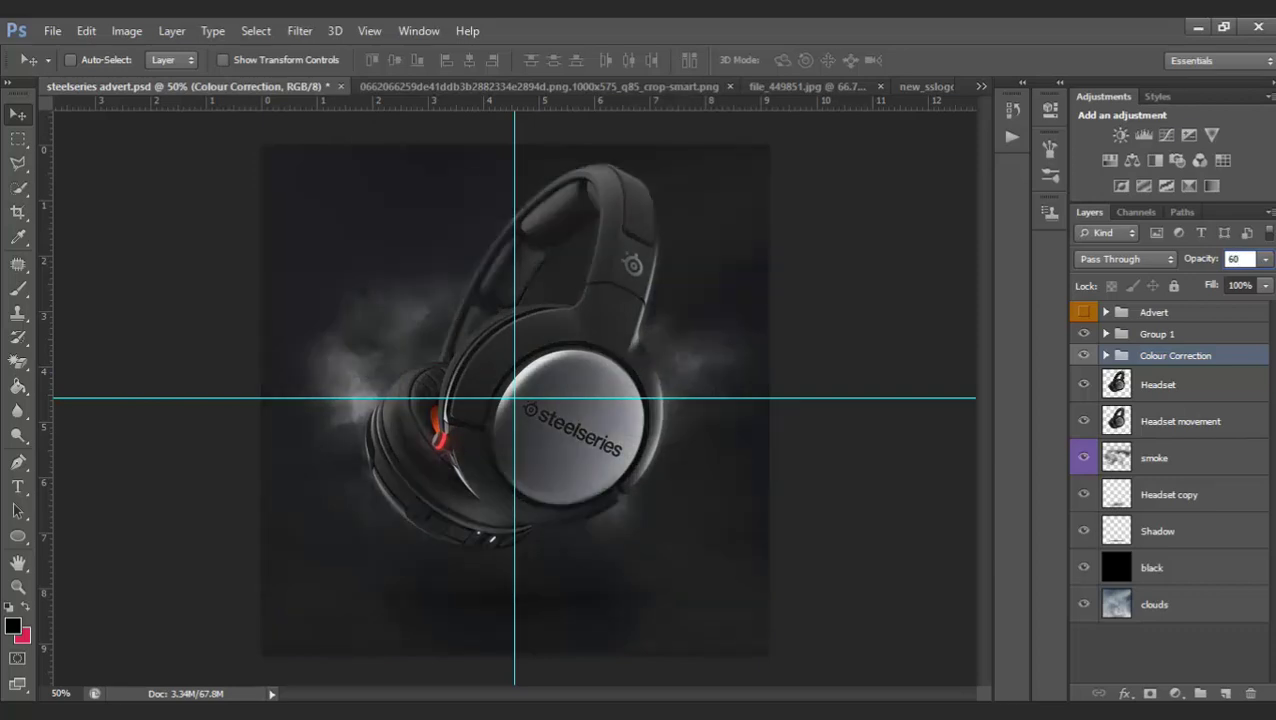
{"action": "key", "text": "BackSpace"}
{"action": "key", "text": "BackSpace"}
{"action": "key", "text": "Return"}
{"action": "left_click", "coordinate": [1081, 311]}
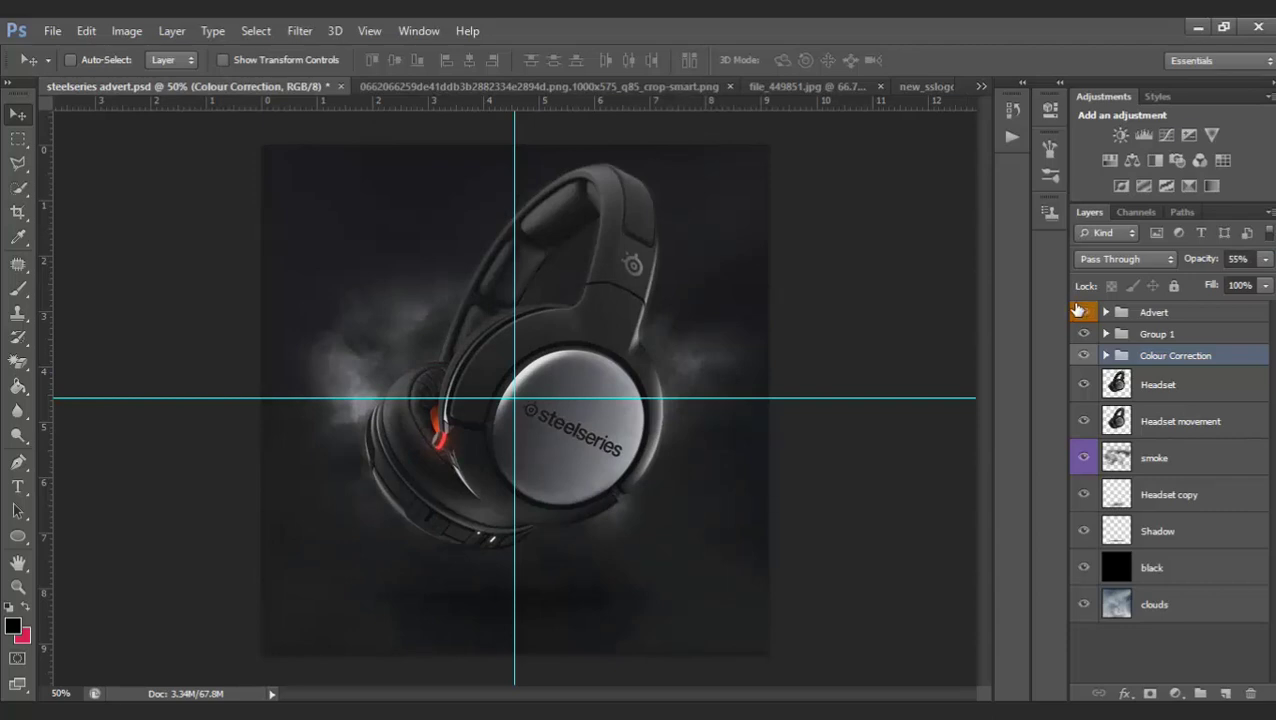
{"action": "left_click", "coordinate": [1080, 311]}
{"action": "left_click", "coordinate": [1080, 311]}
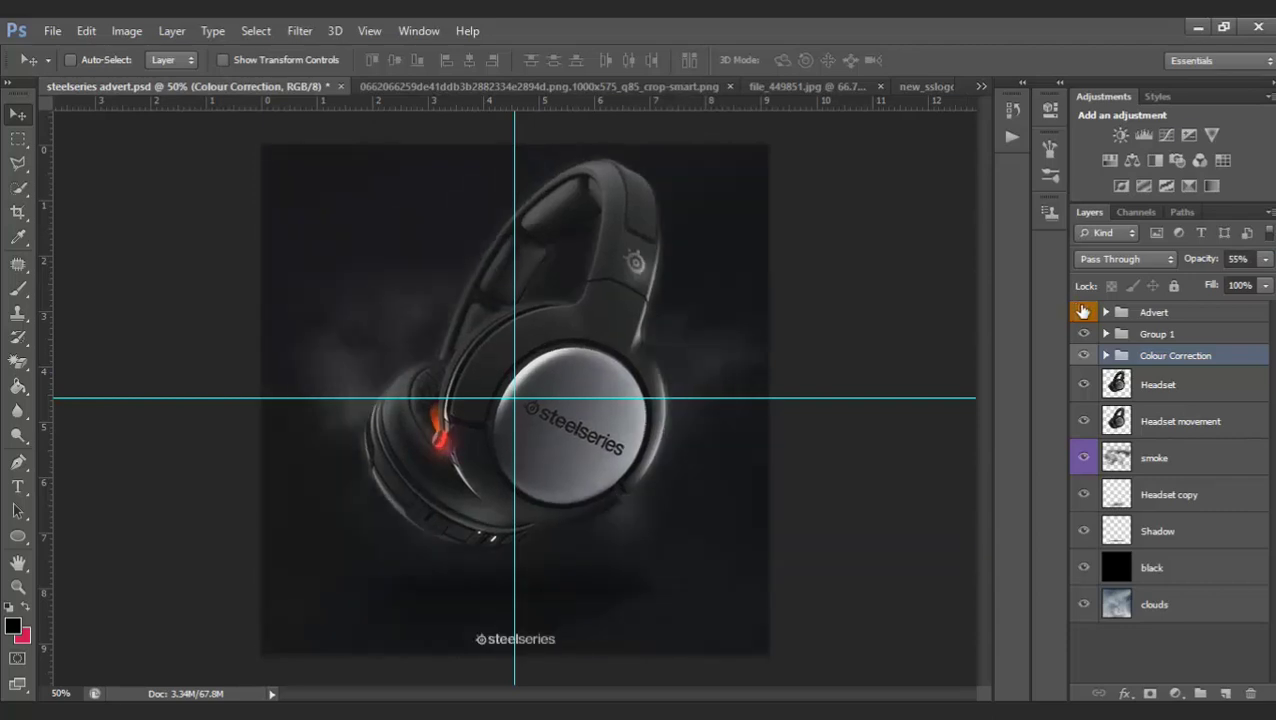
{"action": "left_click", "coordinate": [1080, 311]}
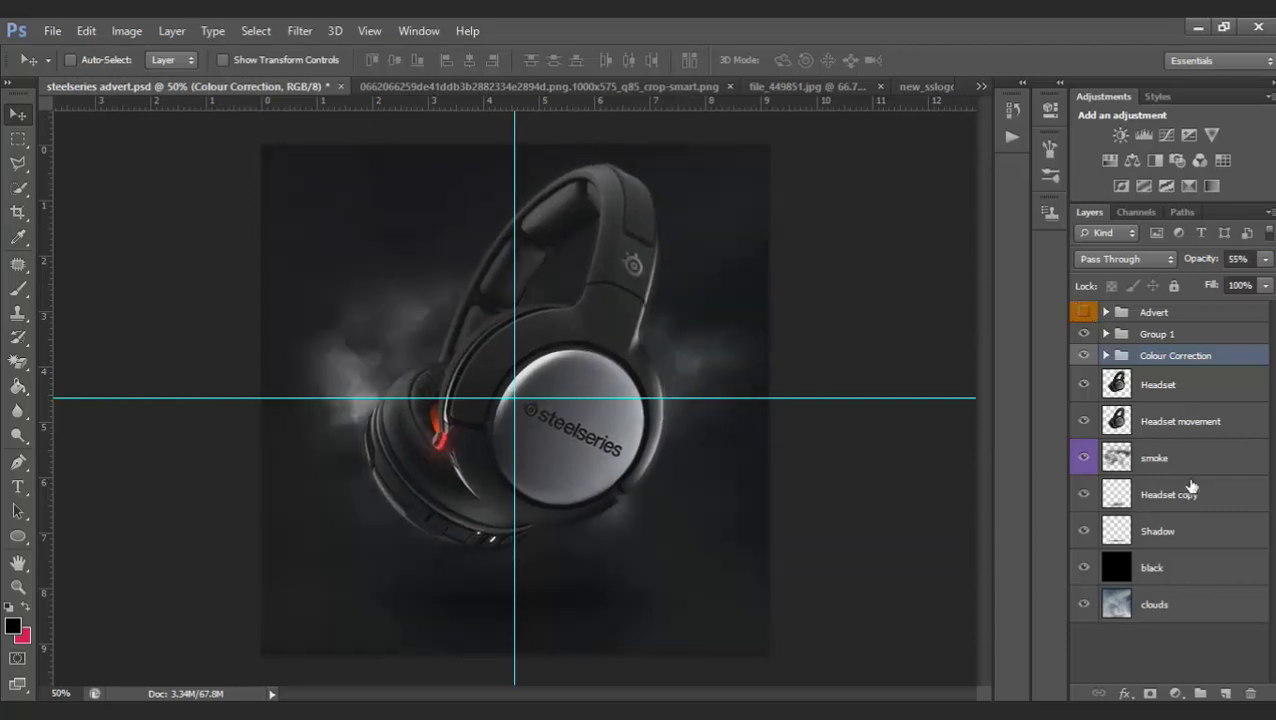
Set the black layer's opacity to 87%
{"action": "left_click", "coordinate": [1177, 566]}
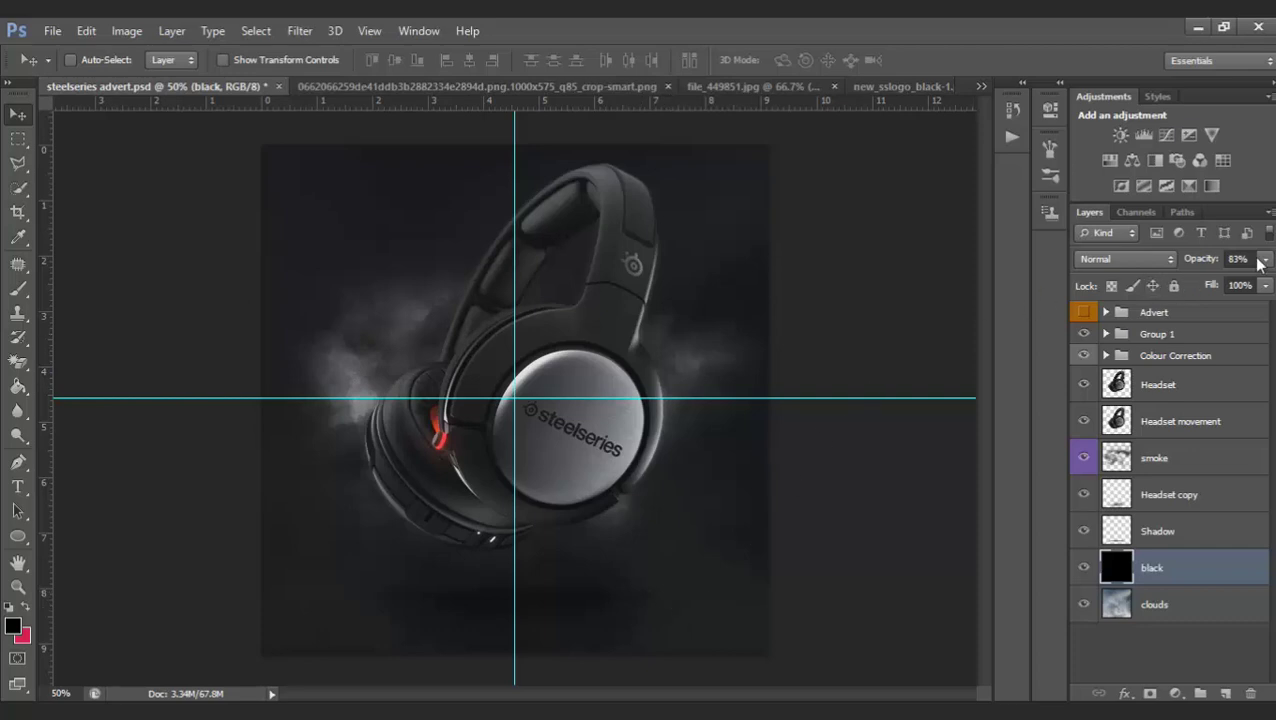
{"action": "left_click", "coordinate": [1252, 259]}
{"action": "type", "text": "90"}
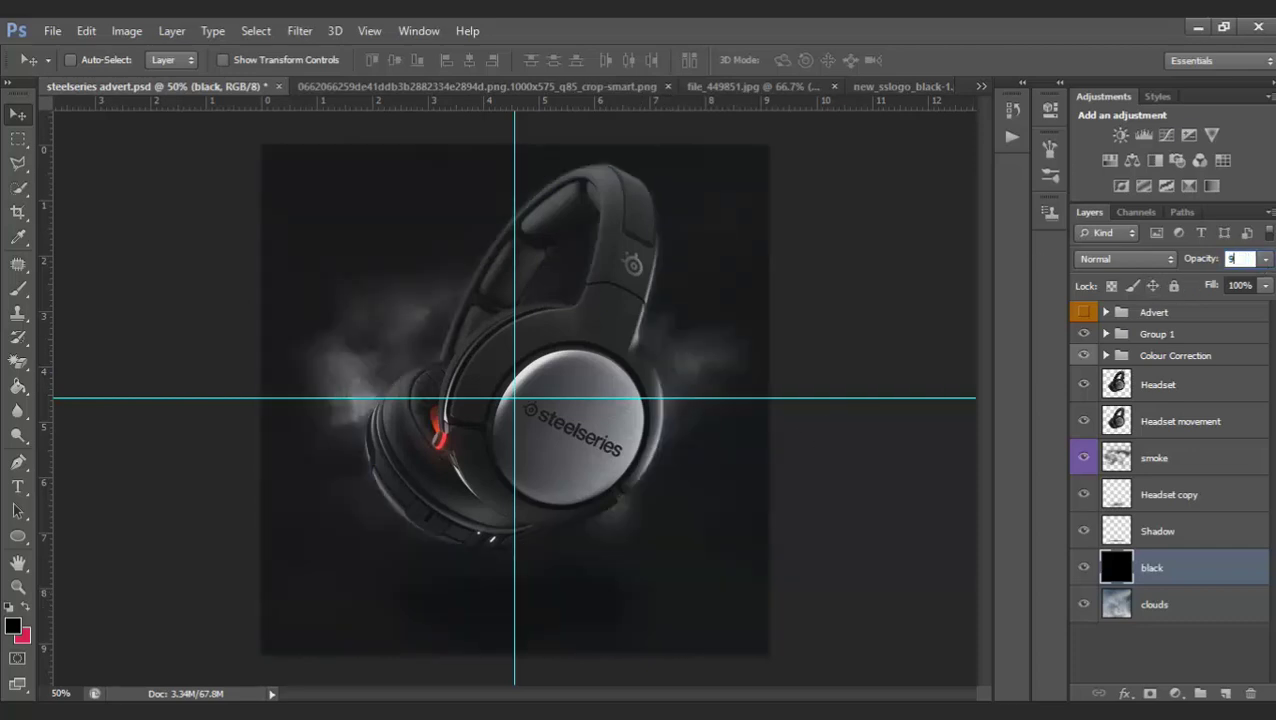
{"action": "key", "text": "BackSpace"}
{"action": "type", "text": "87"}
{"action": "key", "text": "Return"}
Raise the Shadow layer's fill and opacity to 100%
{"action": "left_click", "coordinate": [1170, 538]}
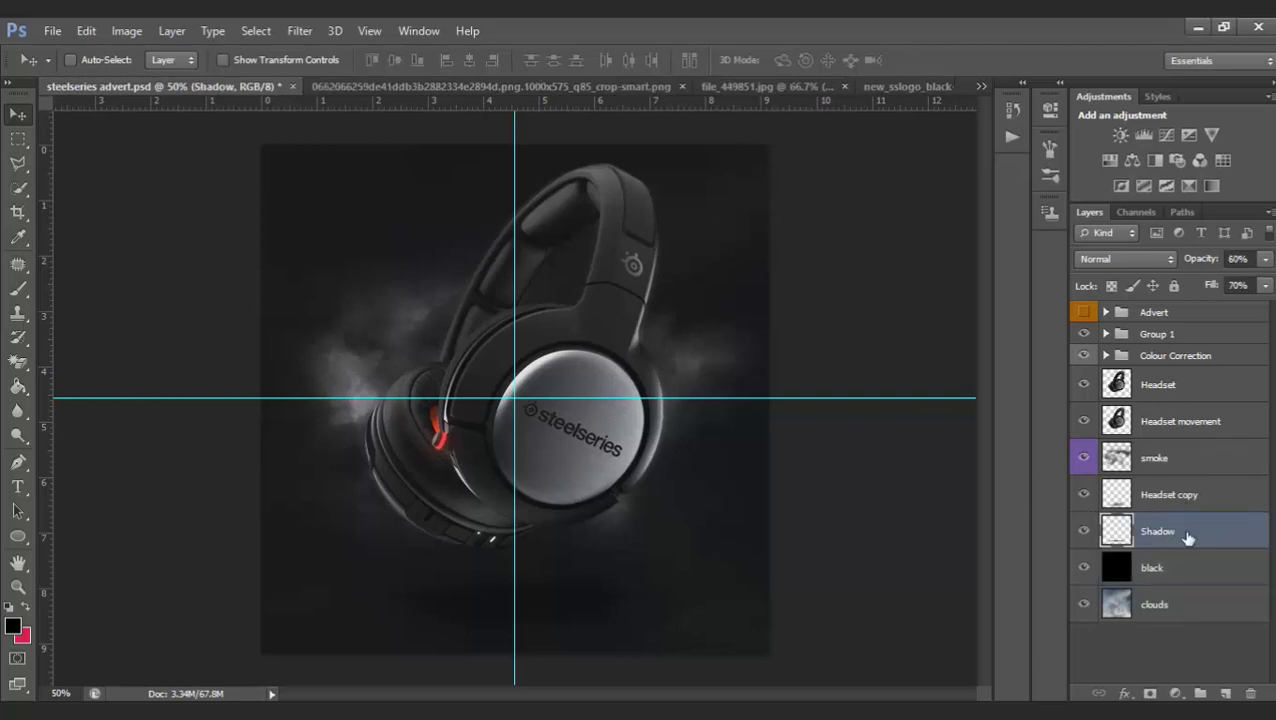
{"action": "left_click", "coordinate": [1265, 285]}
{"action": "left_click_drag", "start_coordinate": [1244, 313], "coordinate": [1271, 287]}
{"action": "left_click", "coordinate": [1266, 260]}
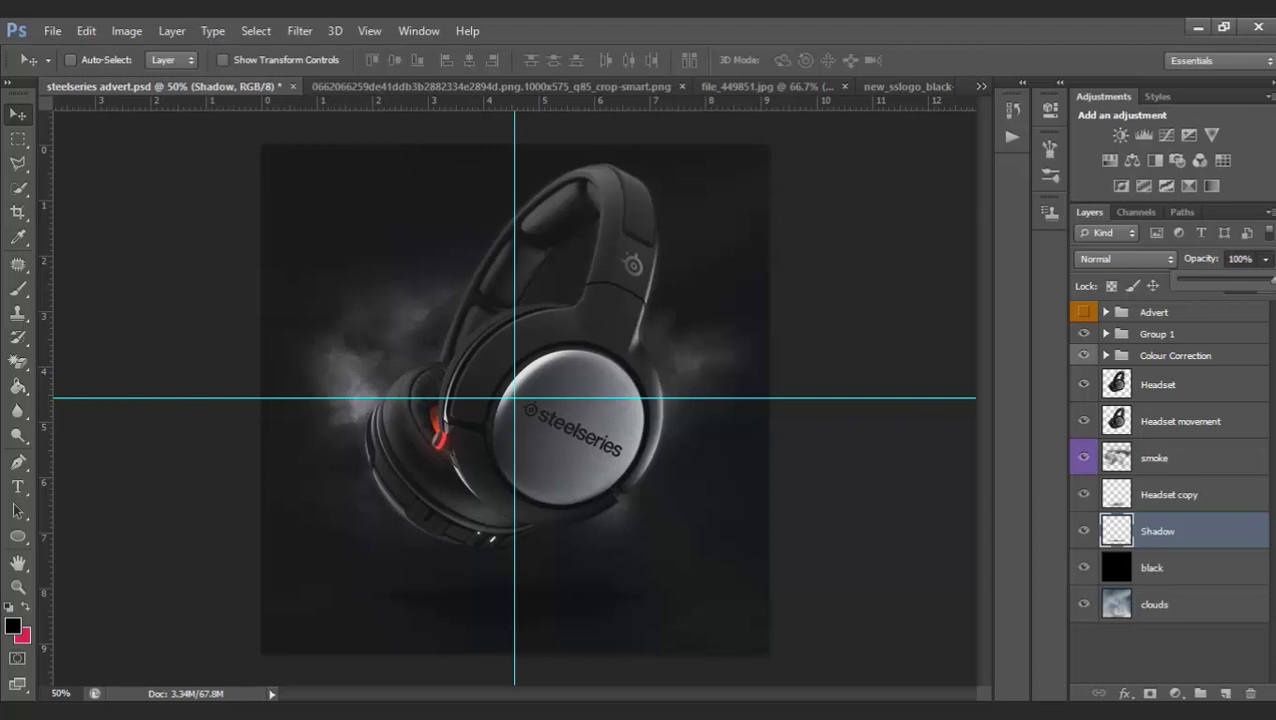
Set the Headset copy layer's opacity to 100% and compare the shadow with the finished Advert group
{"action": "key", "text": "alt+bracketright"}
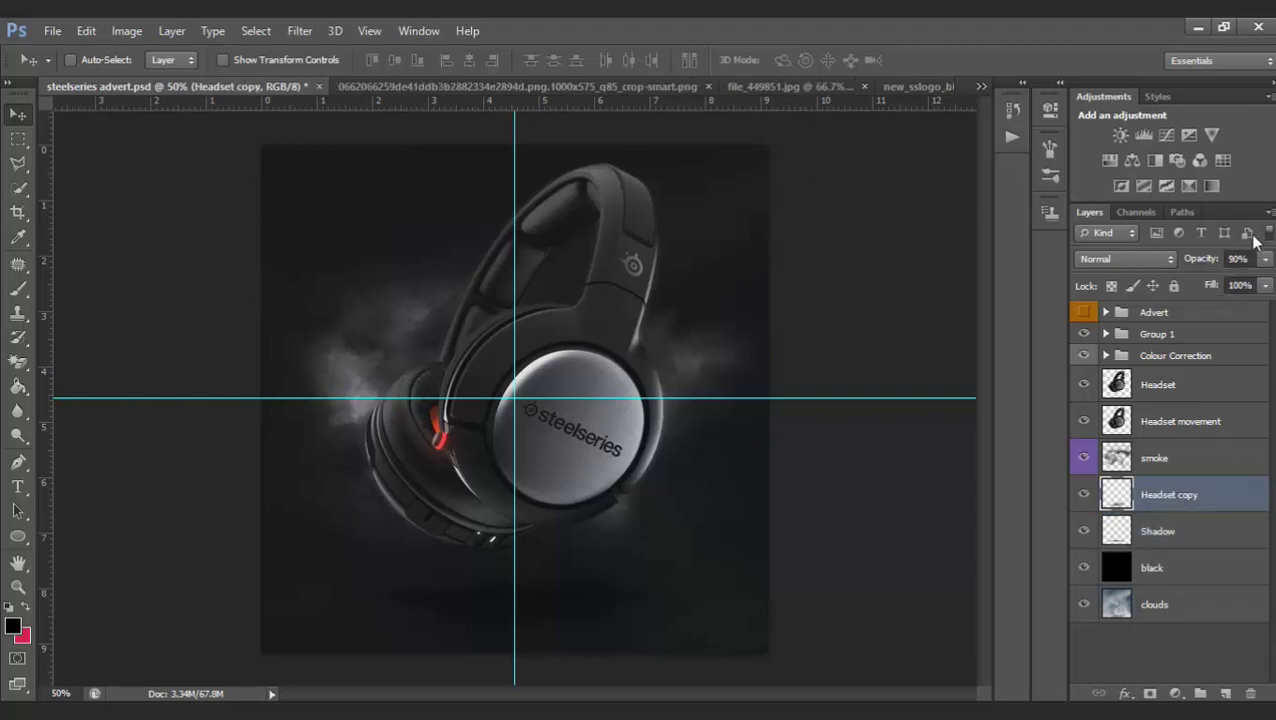
{"action": "type", "text": "100"}
{"action": "key", "text": "Return"}
{"action": "left_click", "coordinate": [1084, 312]}
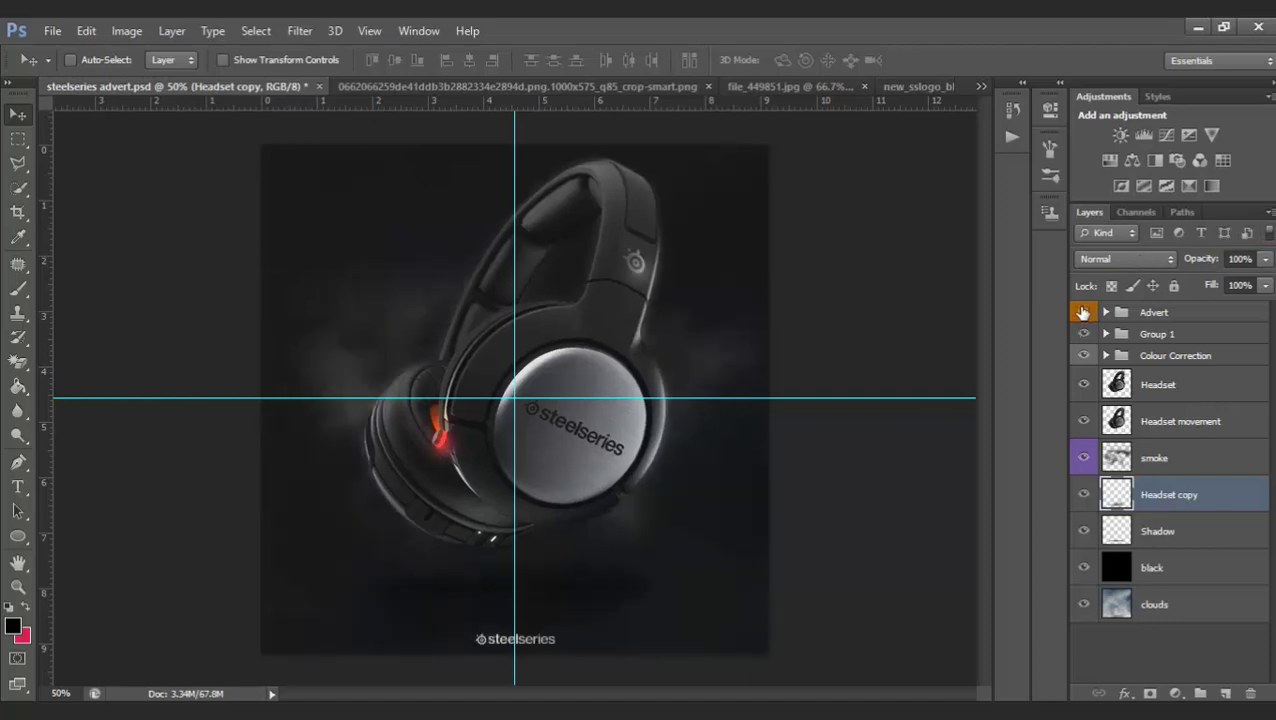
{"action": "left_click", "coordinate": [1084, 312]}
Stretch the Shadow layer upward to about 141% of its height
{"action": "left_click", "coordinate": [1168, 533]}
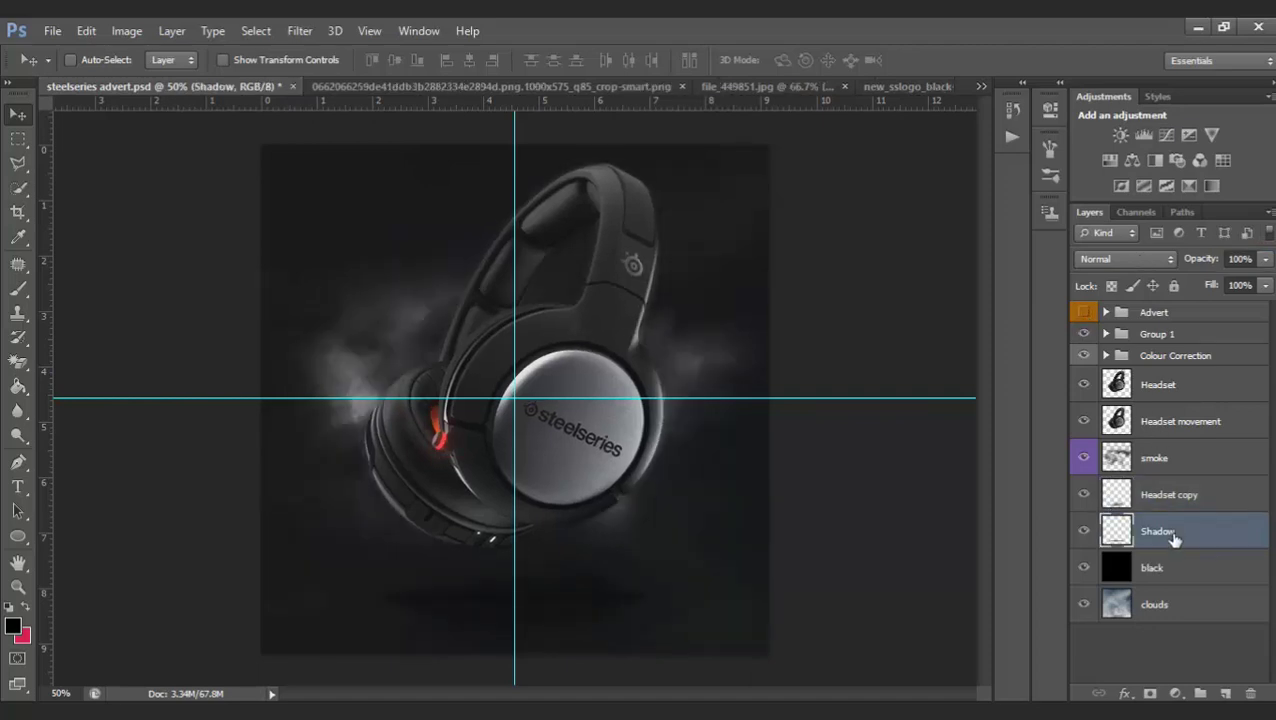
{"action": "key", "text": "ctrl+t"}
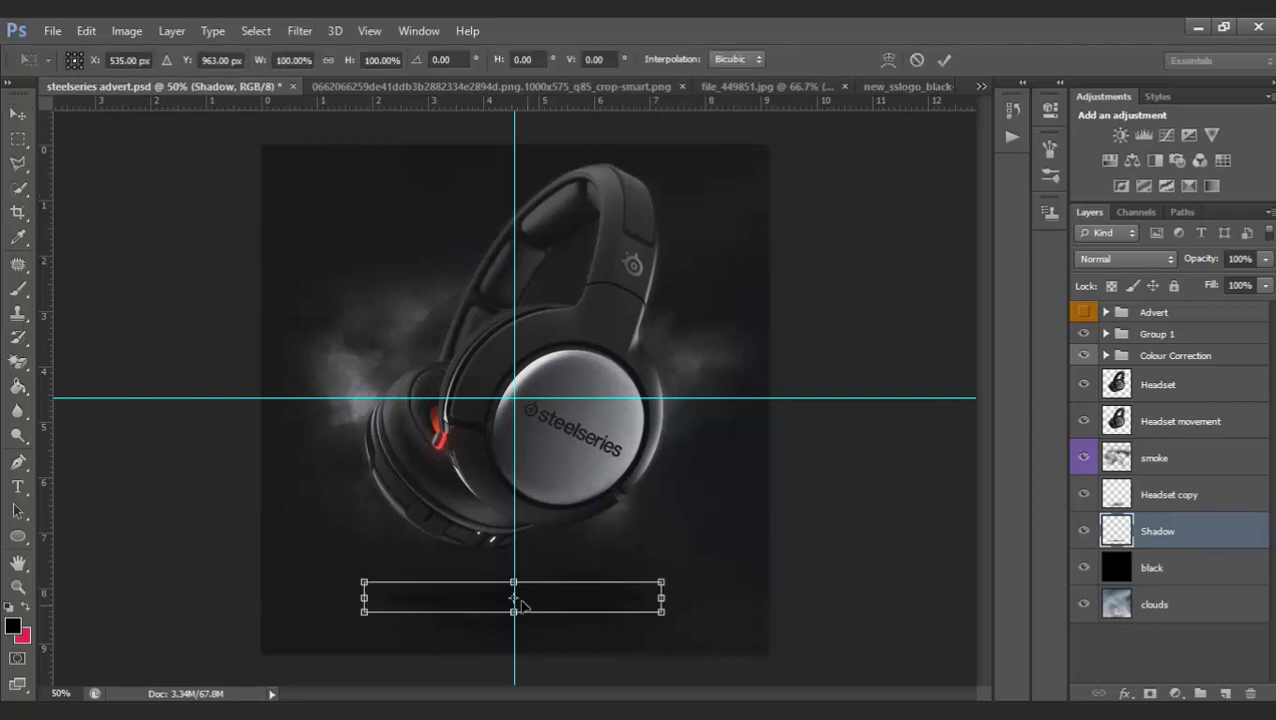
{"action": "left_click_drag", "start_coordinate": [516, 572], "coordinate": [515, 555]}
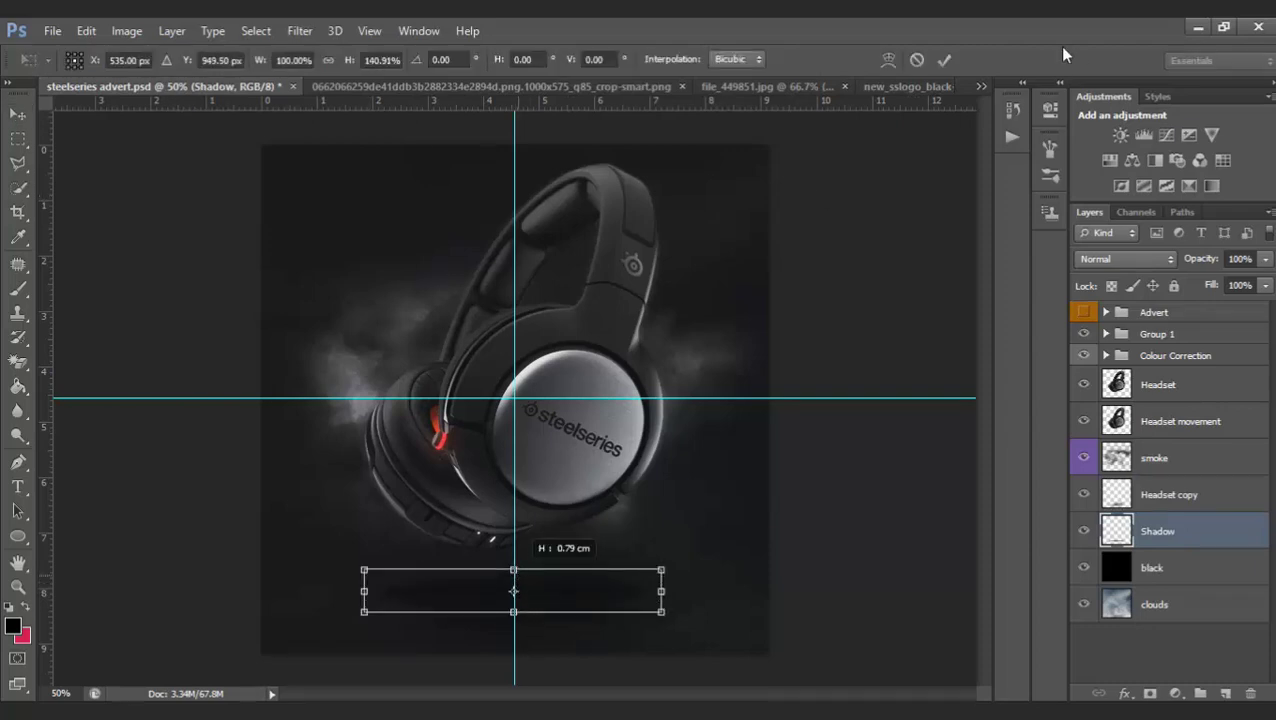
{"action": "left_click", "coordinate": [944, 59]}
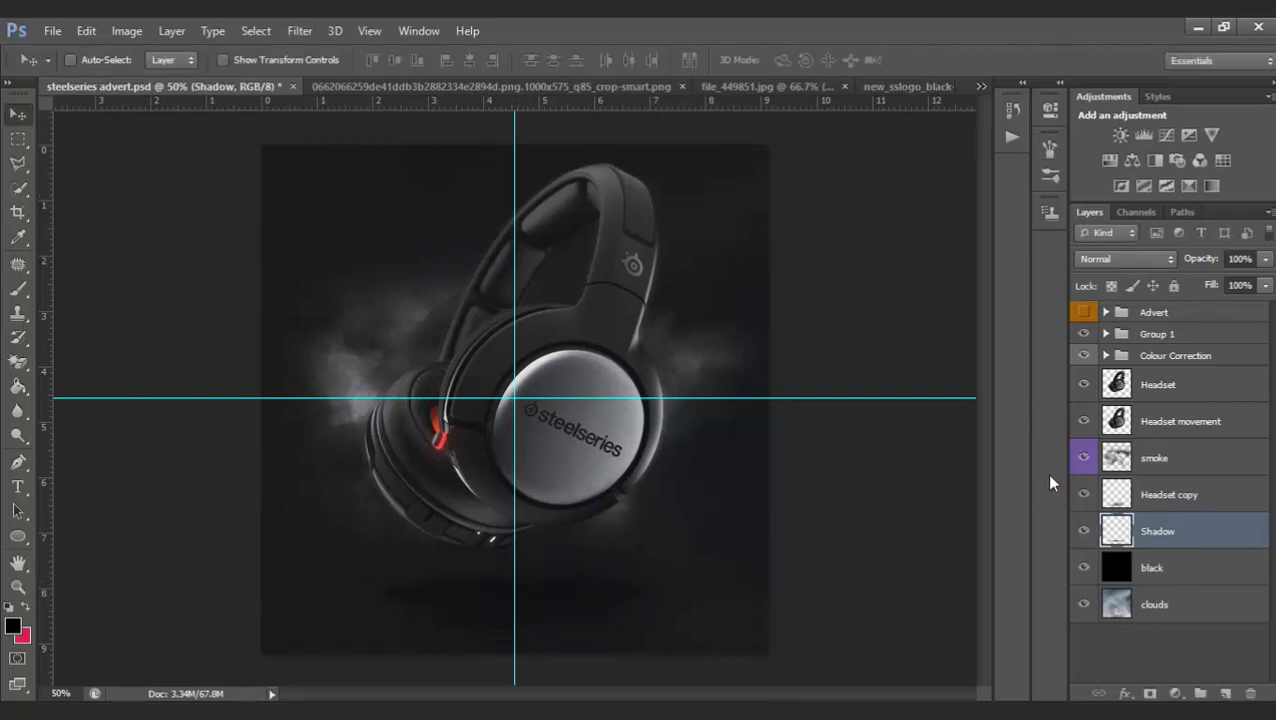
Add a new empty layer directly above the Headset layer for a glow around the headset's red microphone ring
{"action": "left_click", "coordinate": [1194, 390]}
{"action": "left_click", "coordinate": [1227, 693]}
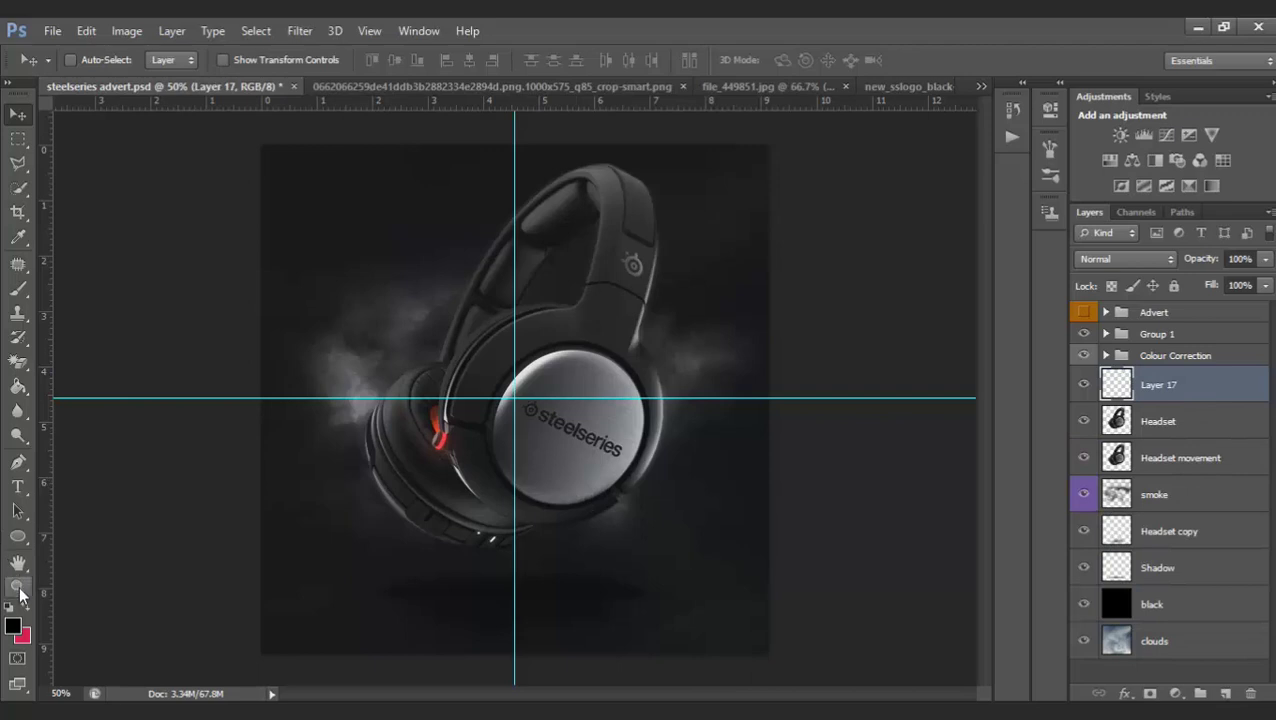
{"action": "left_click", "coordinate": [18, 587]}
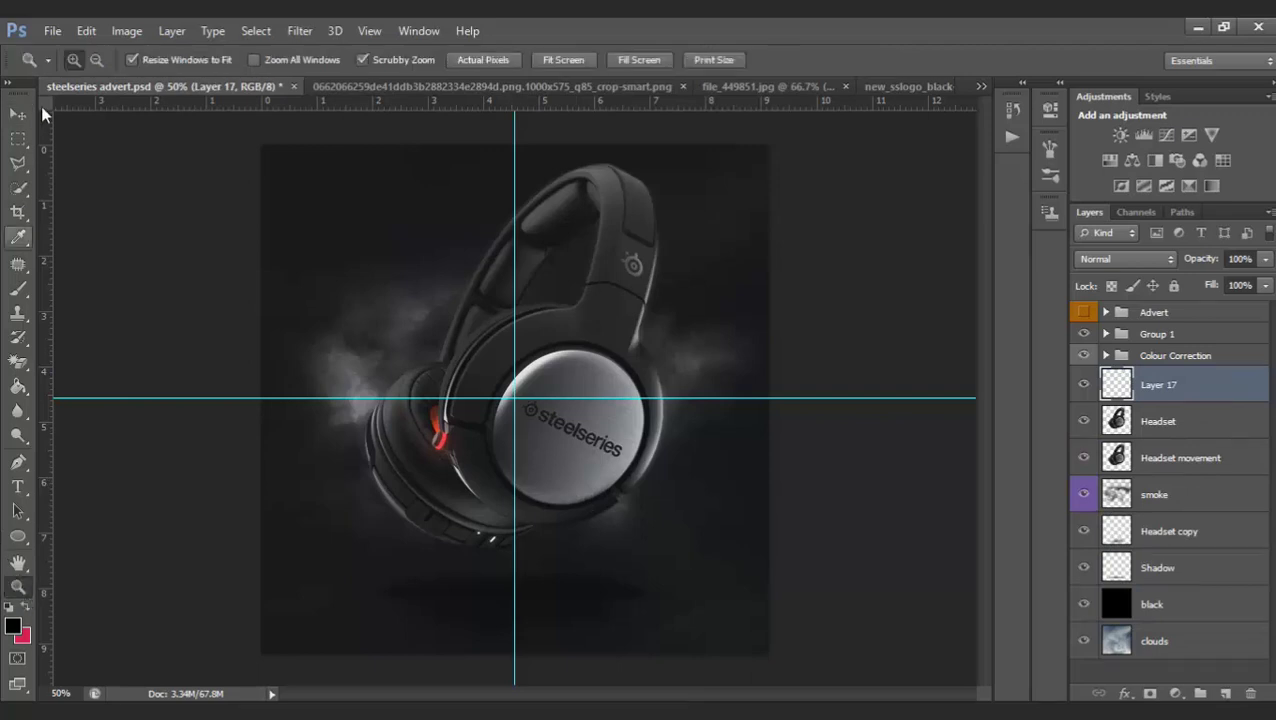
{"action": "left_click", "coordinate": [436, 416]}
{"action": "left_click", "coordinate": [436, 414]}
{"action": "left_click", "coordinate": [437, 409]}
{"action": "left_click", "coordinate": [440, 415]}
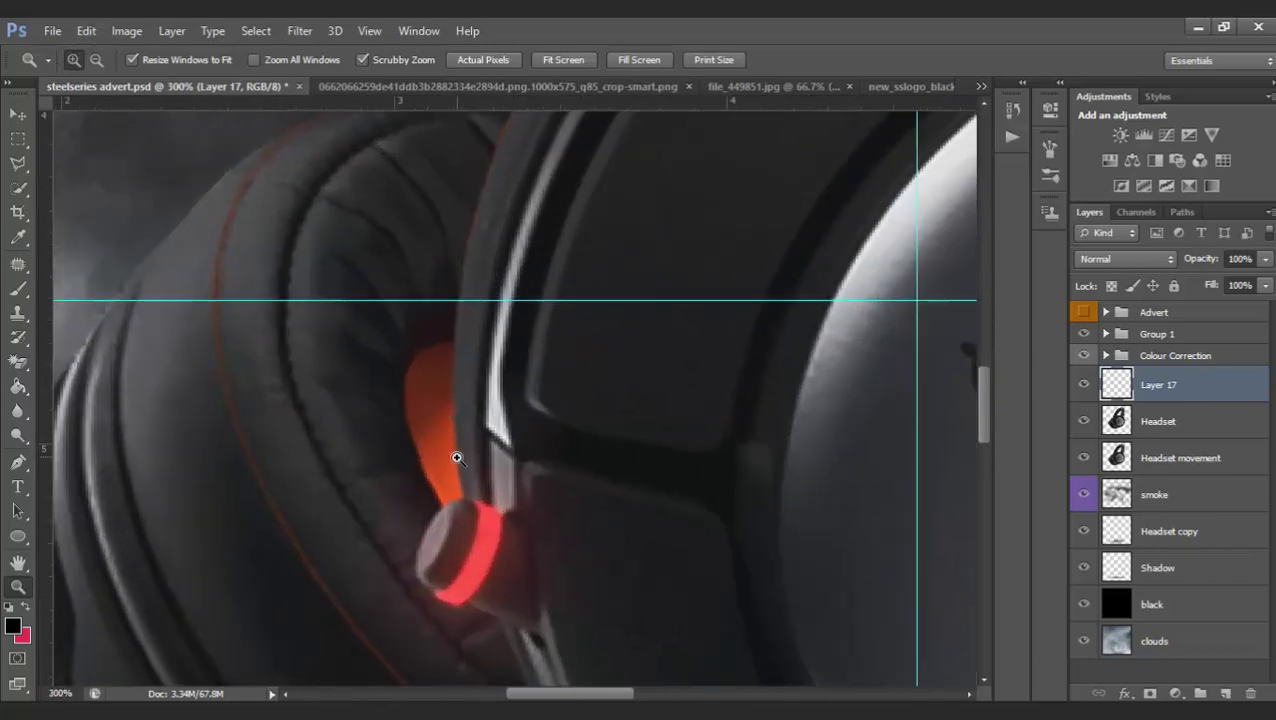
{"action": "left_click", "coordinate": [436, 398]}
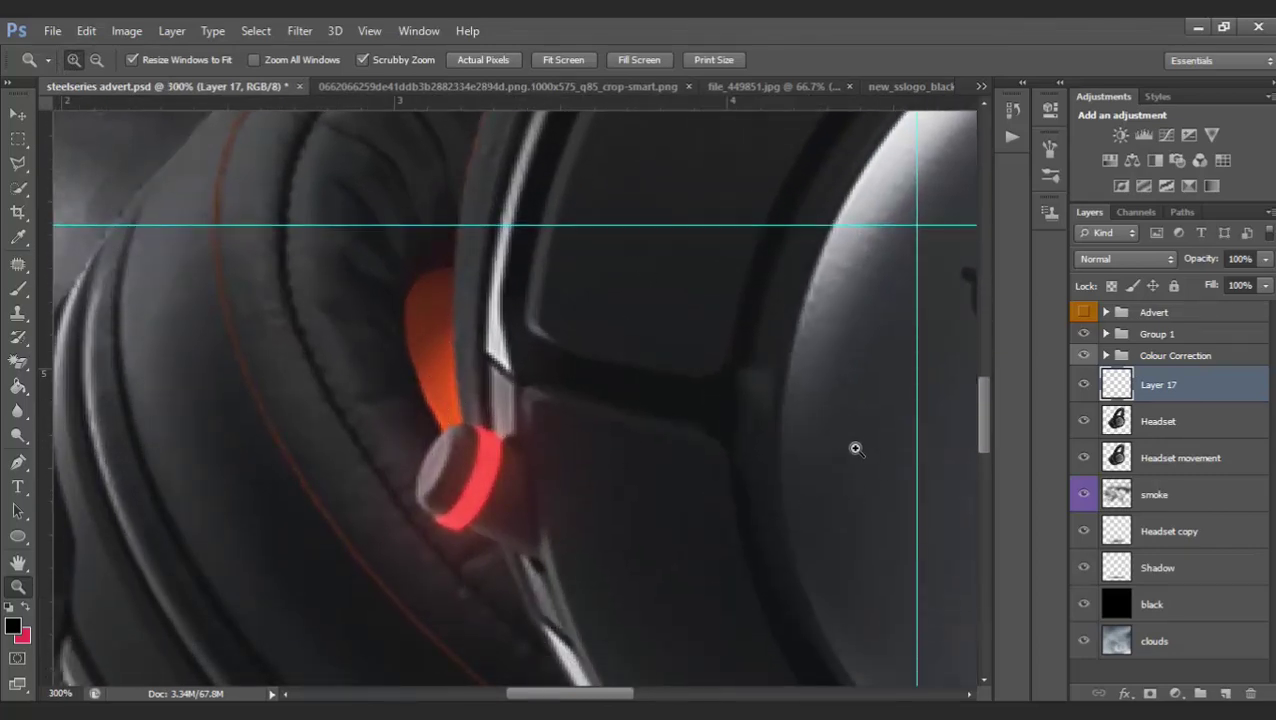
Sample the red ring at the microphone tip to set the foreground colour to #ff4349
{"action": "left_click", "coordinate": [13, 627]}
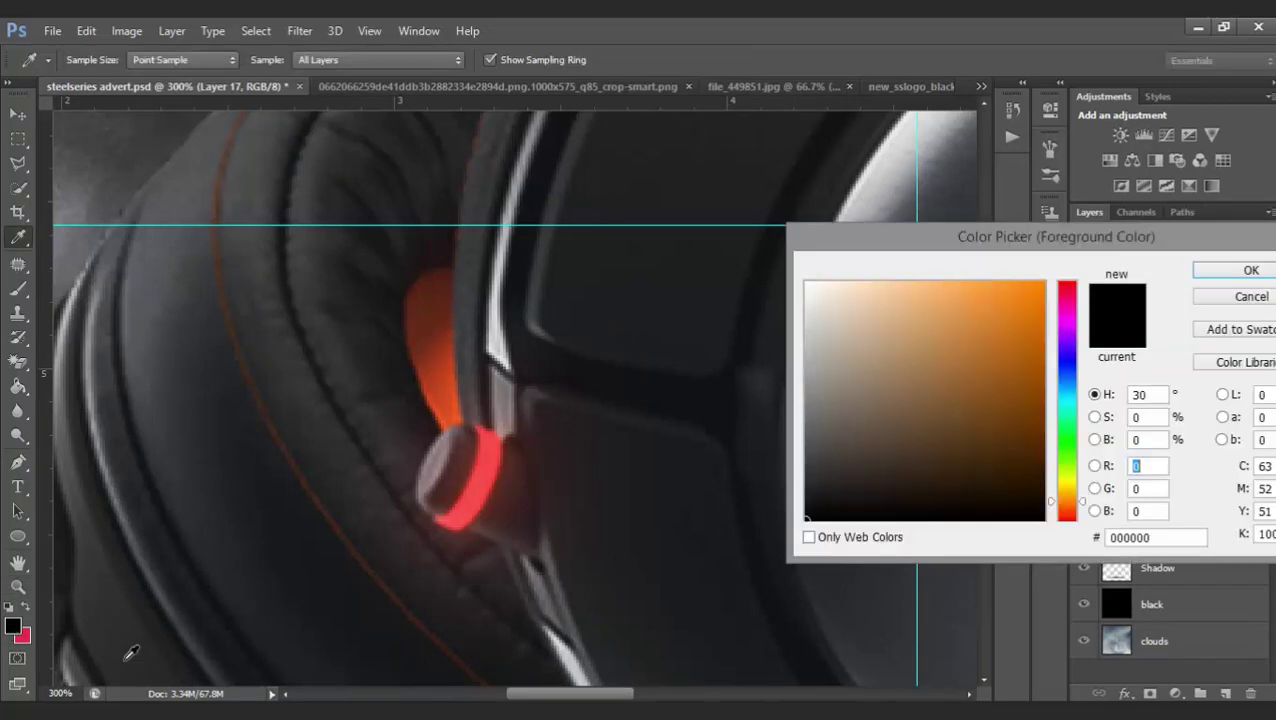
{"action": "left_click", "coordinate": [486, 482]}
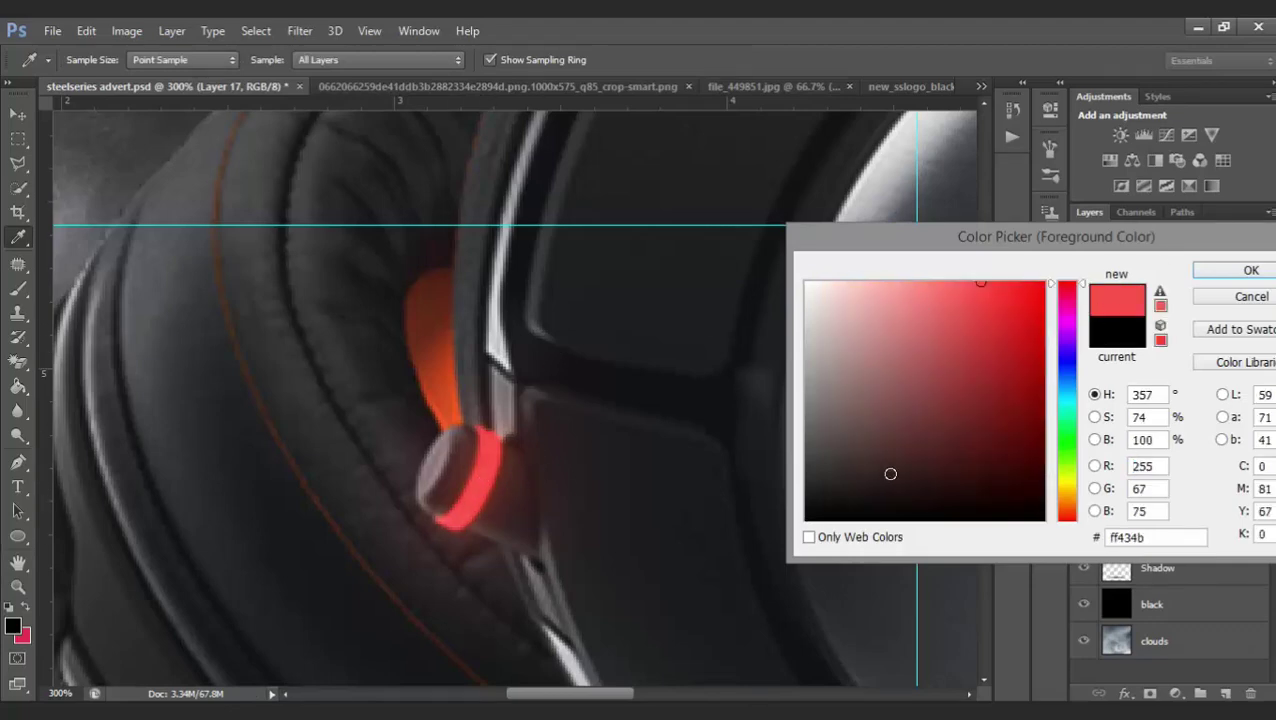
{"action": "left_click", "coordinate": [490, 474]}
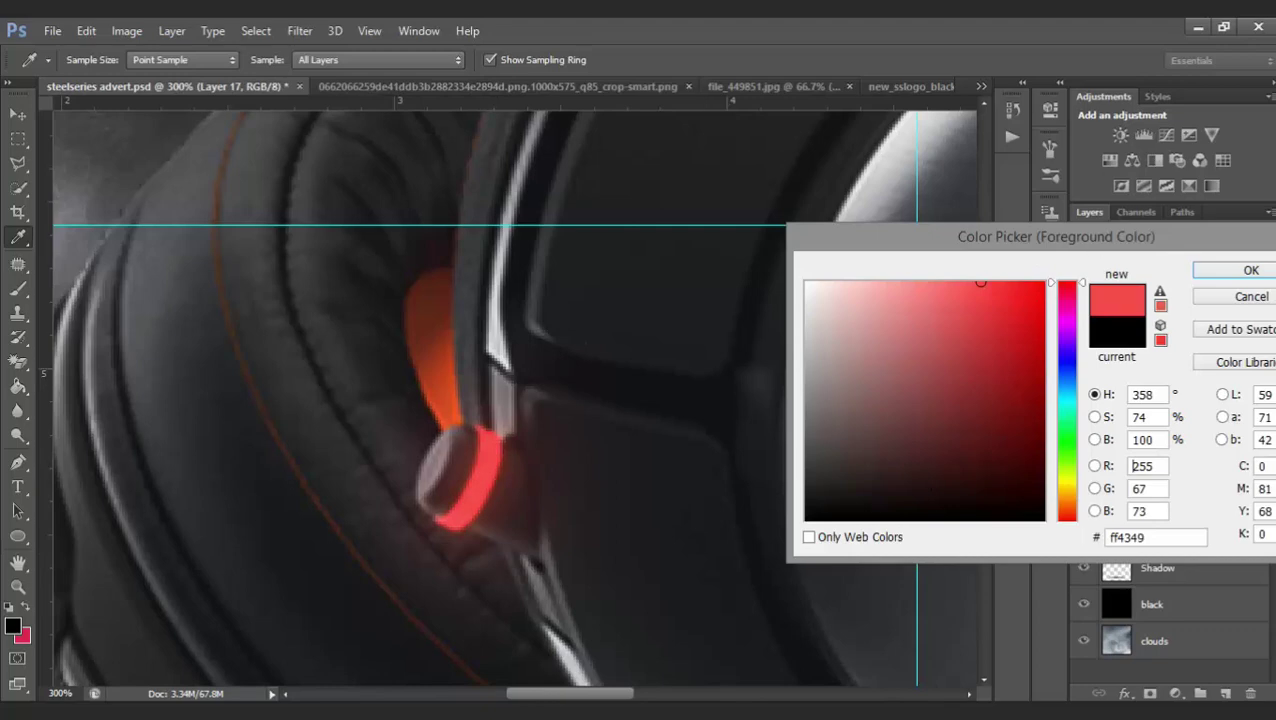
{"action": "left_click", "coordinate": [1251, 270]}
{"action": "key", "text": "z"}
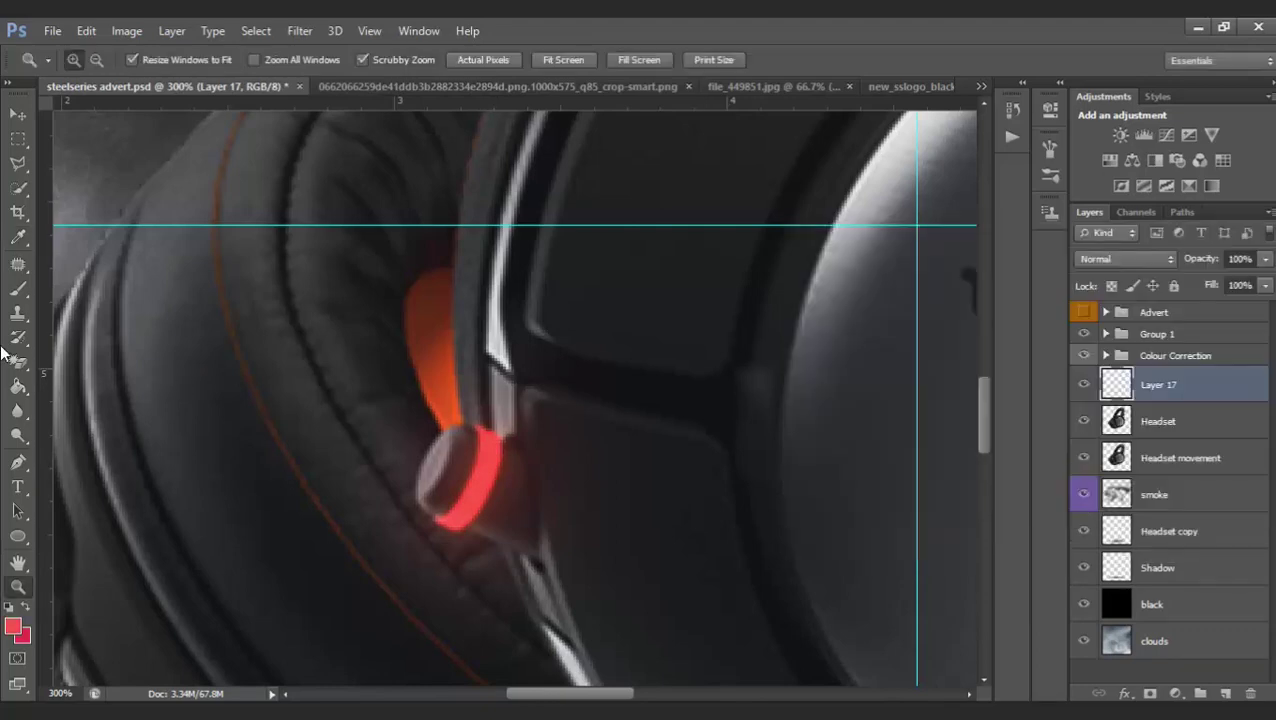
Paint one red glow spot over the microphone tip with a soft round brush at 66 px and 0% hardness
{"action": "left_click", "coordinate": [17, 289]}
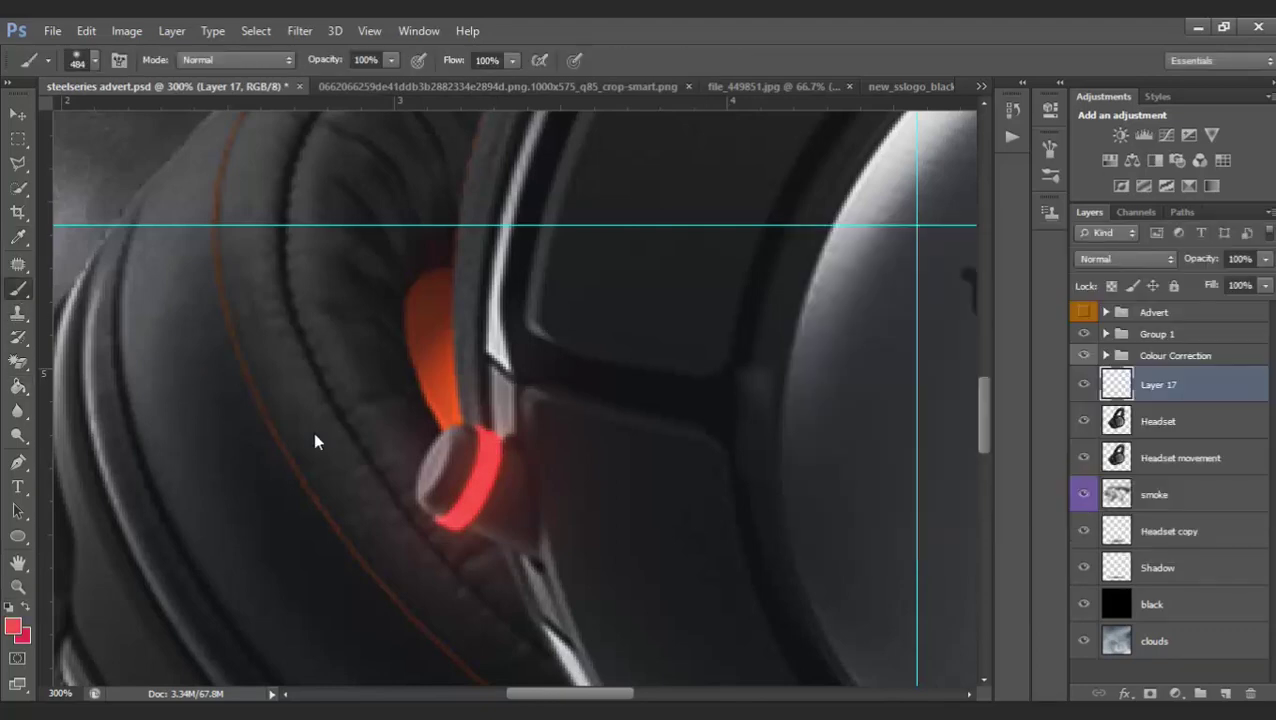
{"action": "right_click", "coordinate": [62, 118]}
{"action": "left_click_drag", "start_coordinate": [75, 117], "coordinate": [110, 118]}
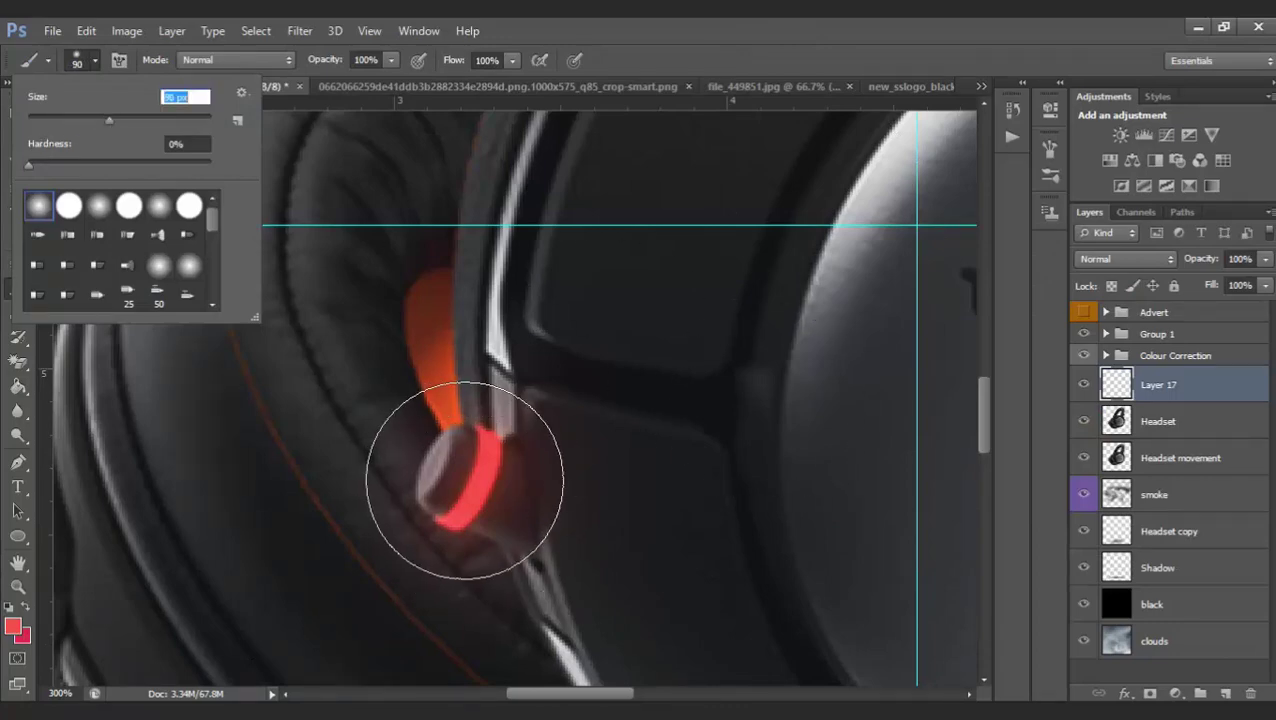
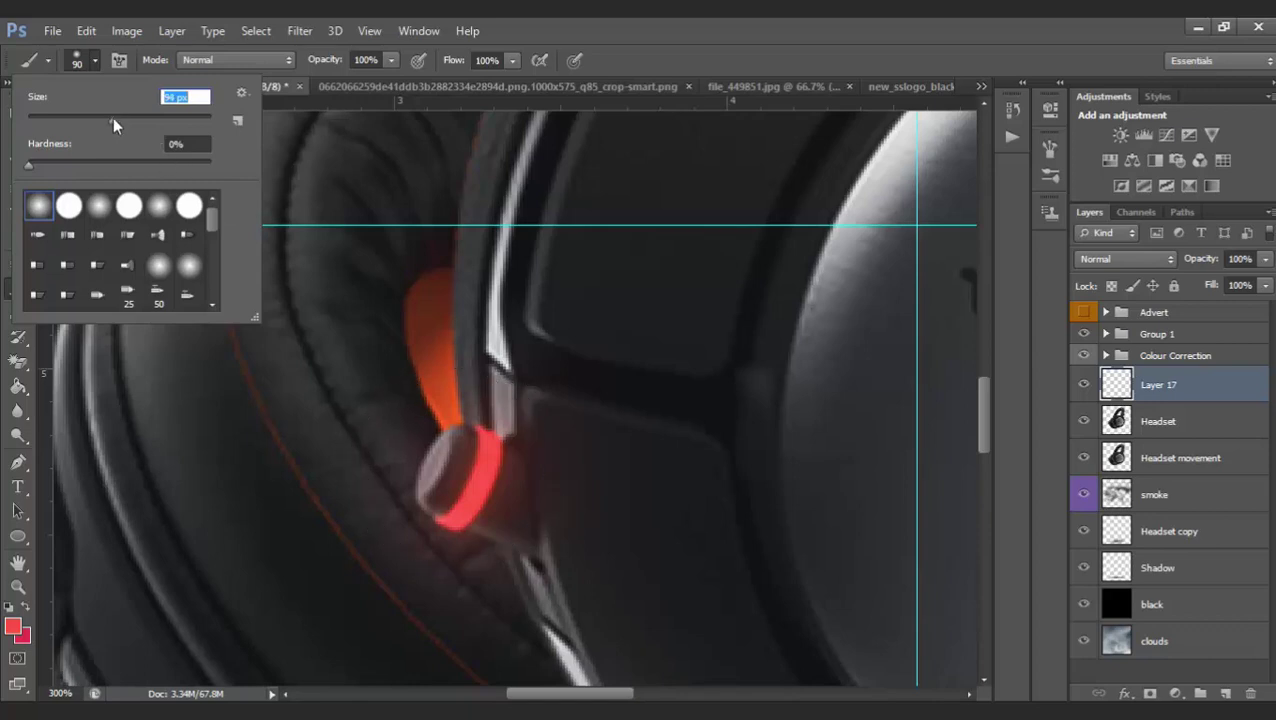
{"action": "left_click", "coordinate": [98, 205]}
{"action": "key", "text": "Return"}
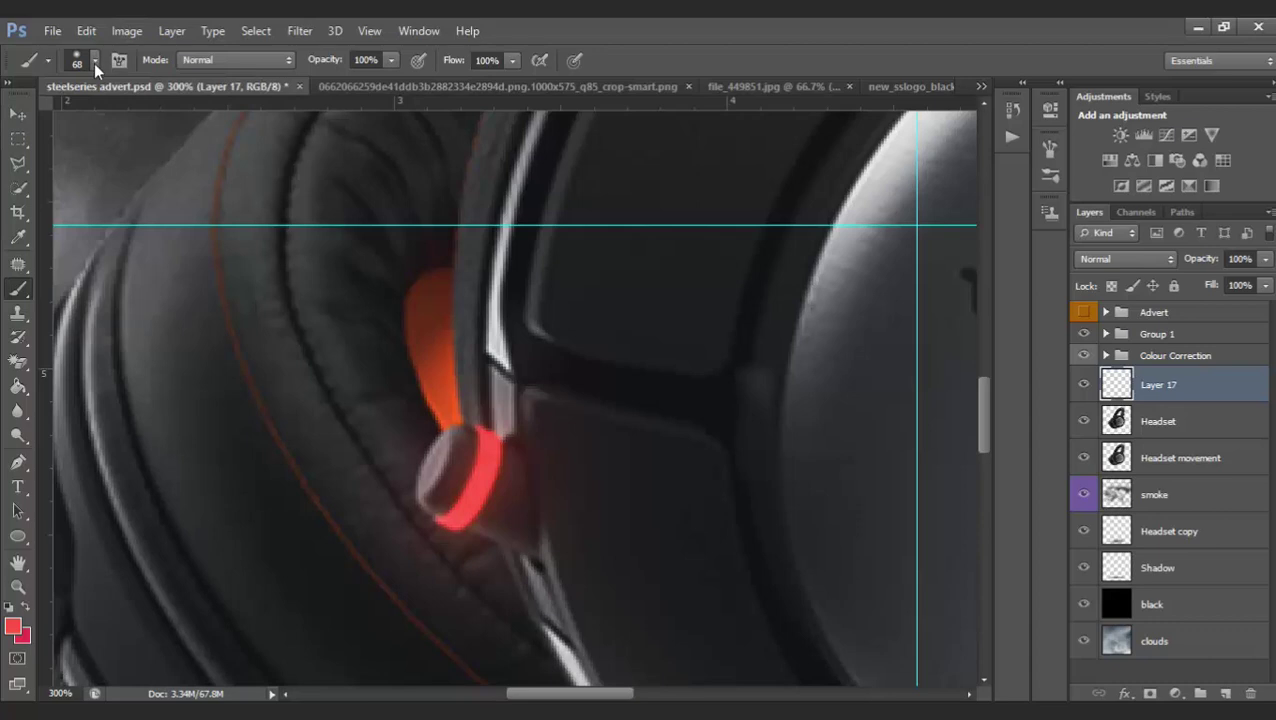
{"action": "left_click", "coordinate": [94, 63]}
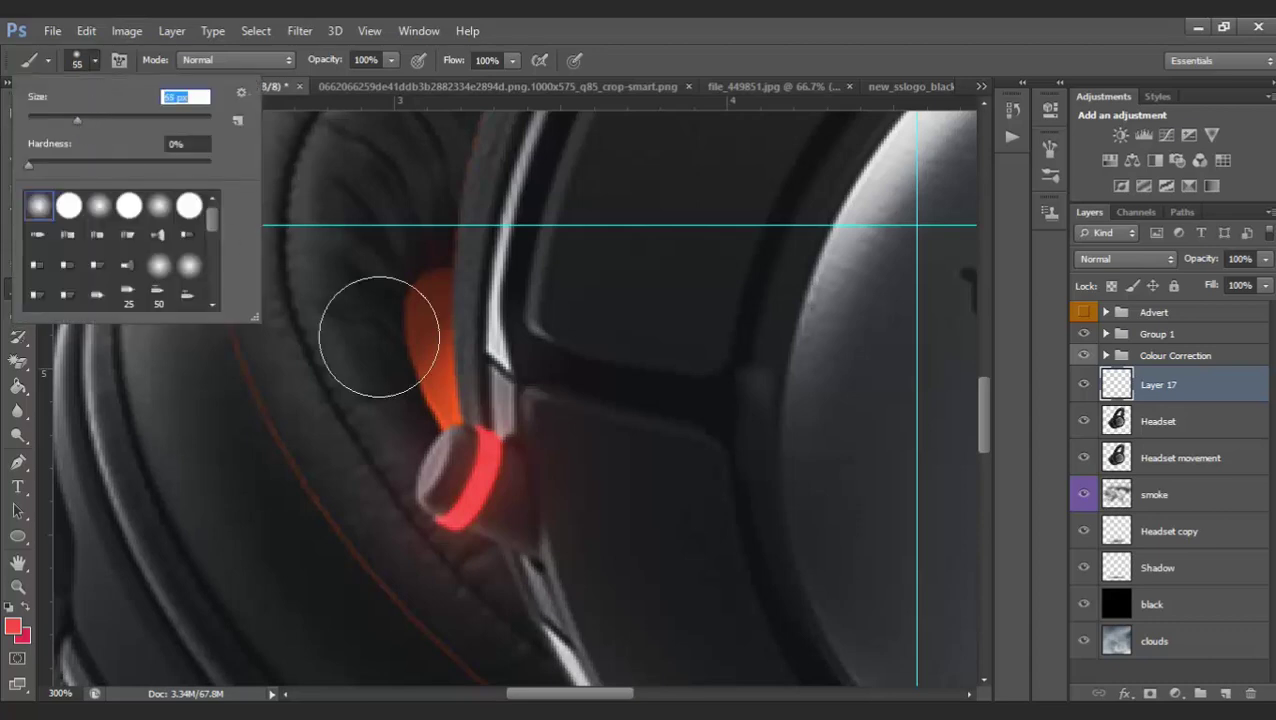
{"action": "left_click_drag", "start_coordinate": [78, 118], "coordinate": [86, 114]}
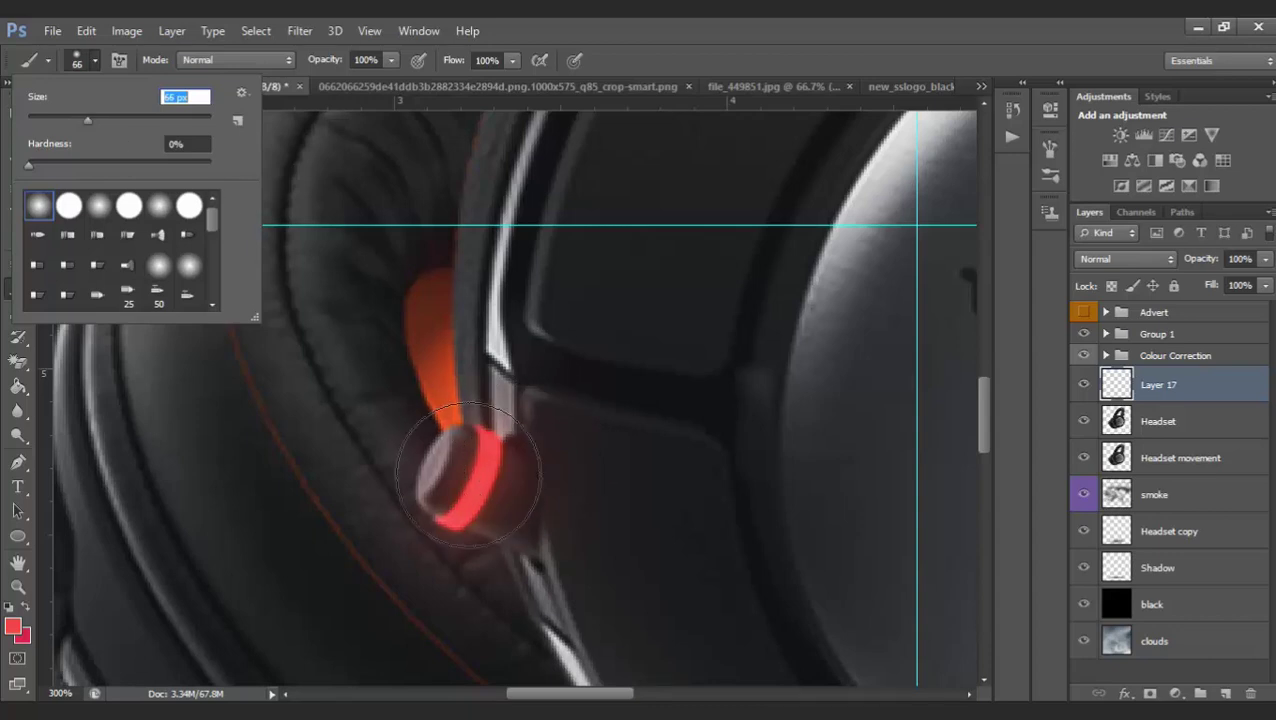
{"action": "left_click", "coordinate": [460, 470]}
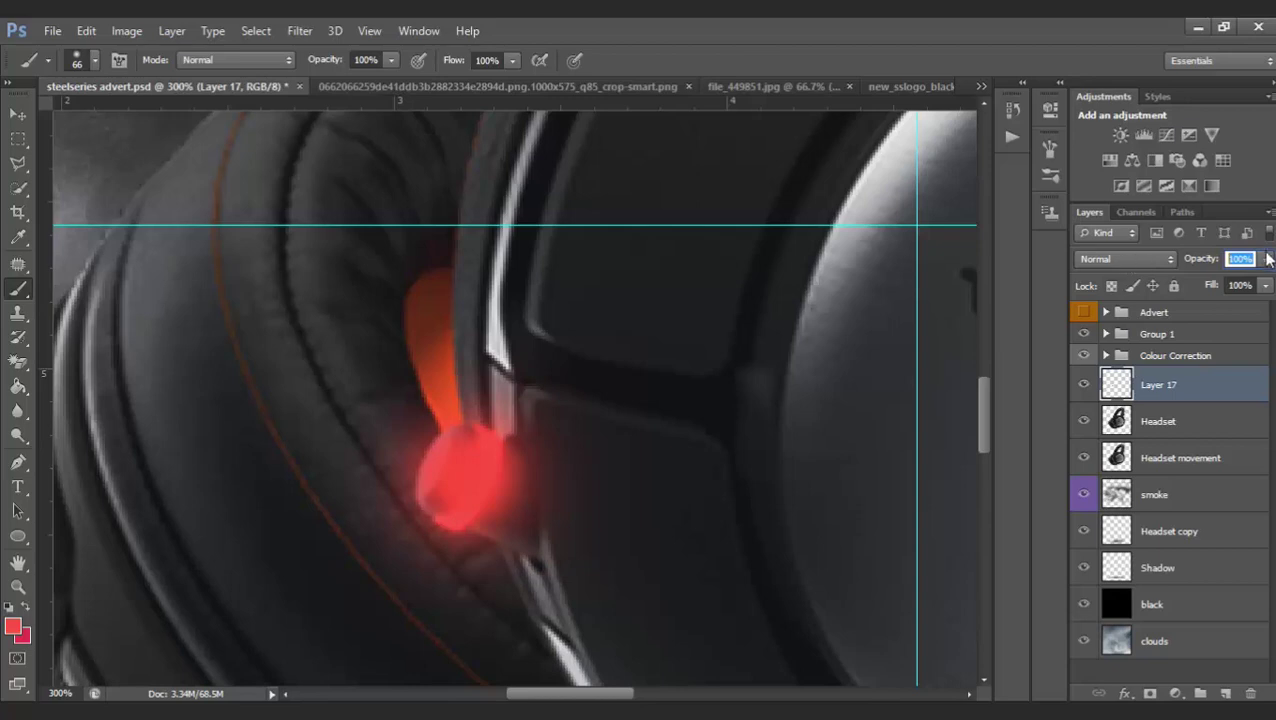
Set the red glow layer's opacity to 65%
{"action": "left_click", "coordinate": [1265, 285]}
{"action": "left_click_drag", "start_coordinate": [1265, 285], "coordinate": [1248, 285]}
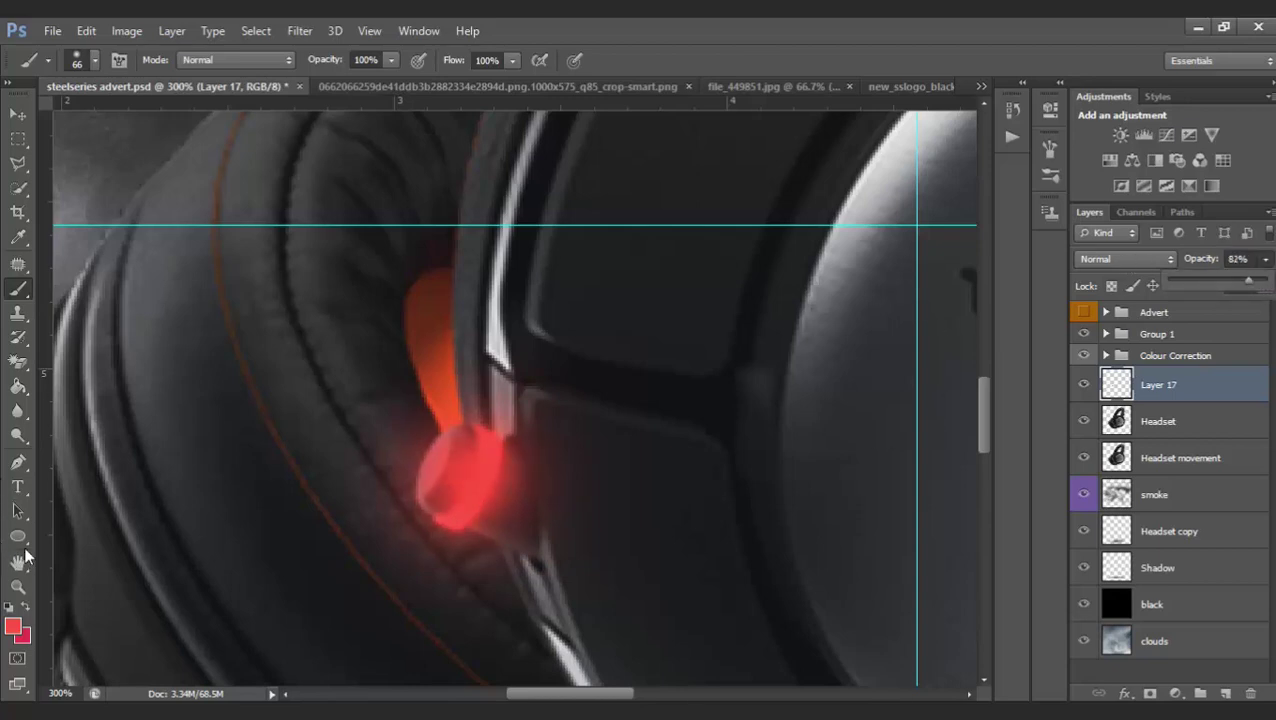
{"action": "key", "text": "z"}
{"action": "left_click", "coordinate": [97, 60]}
{"action": "left_click_drag", "start_coordinate": [250, 168], "coordinate": [180, 157]}
{"action": "left_click", "coordinate": [1236, 259]}
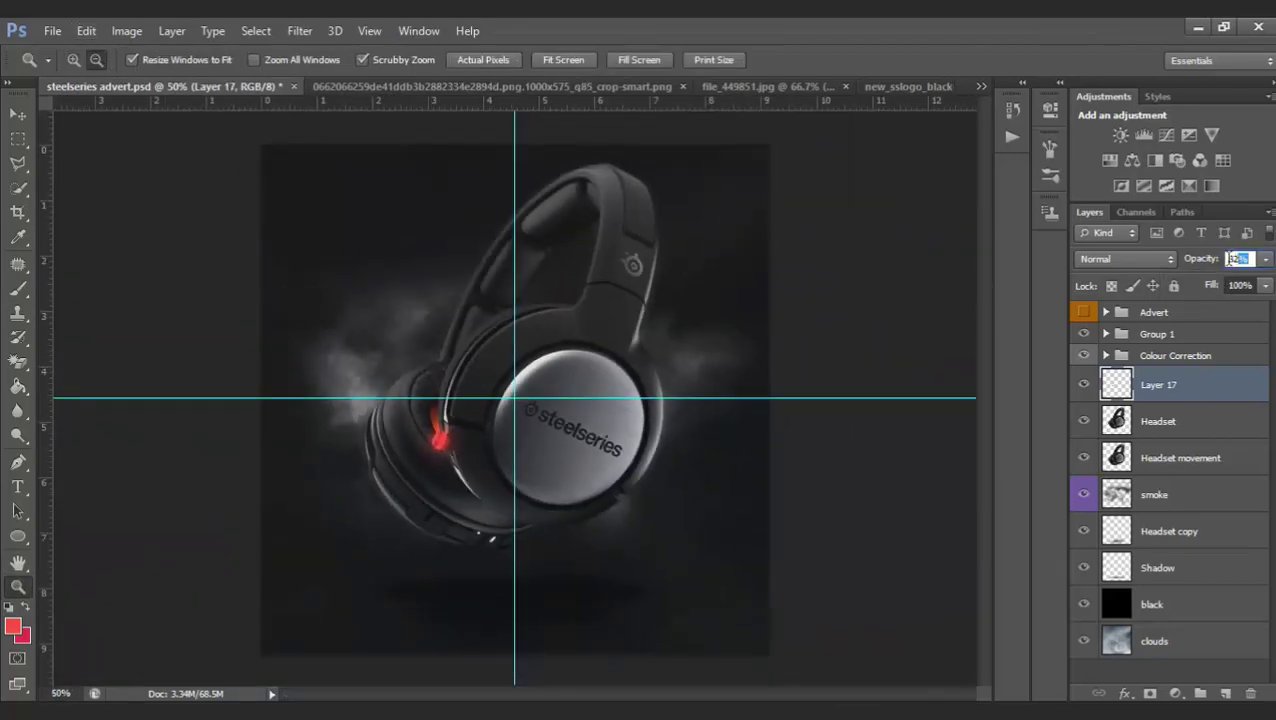
{"action": "type", "text": "75"}
{"action": "key", "text": "shift+Down"}
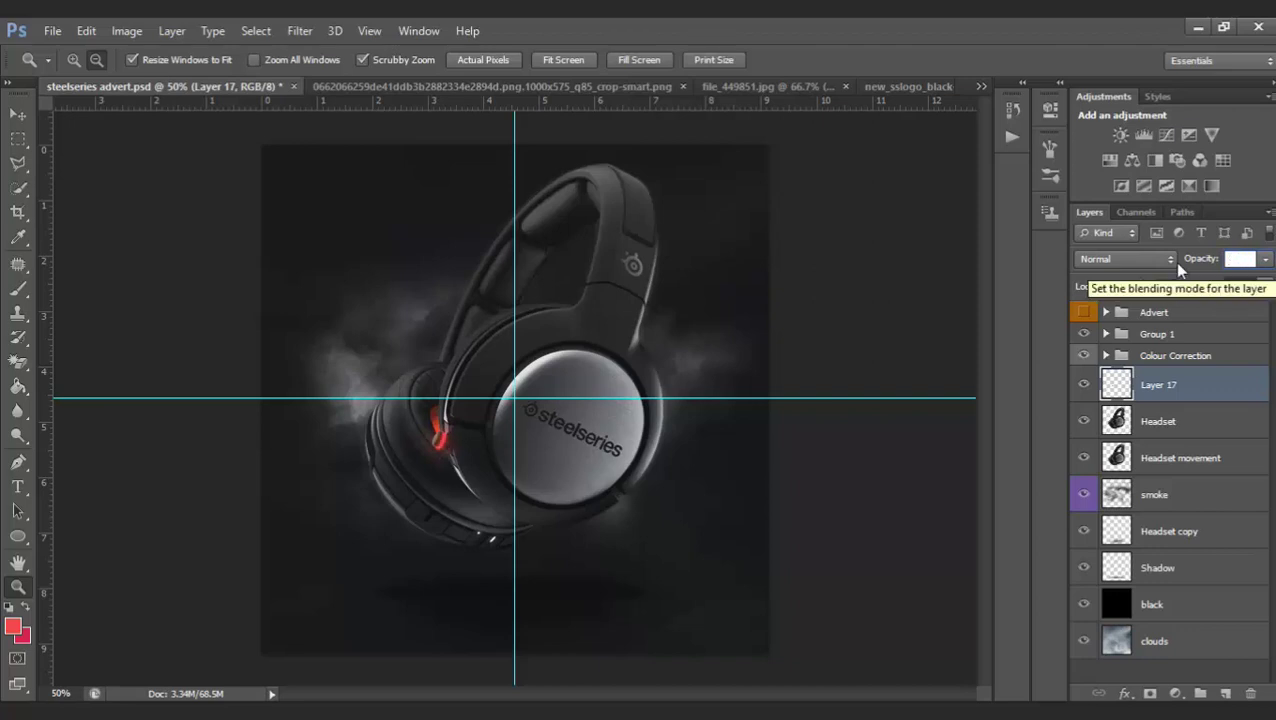
{"action": "key", "text": "Return"}
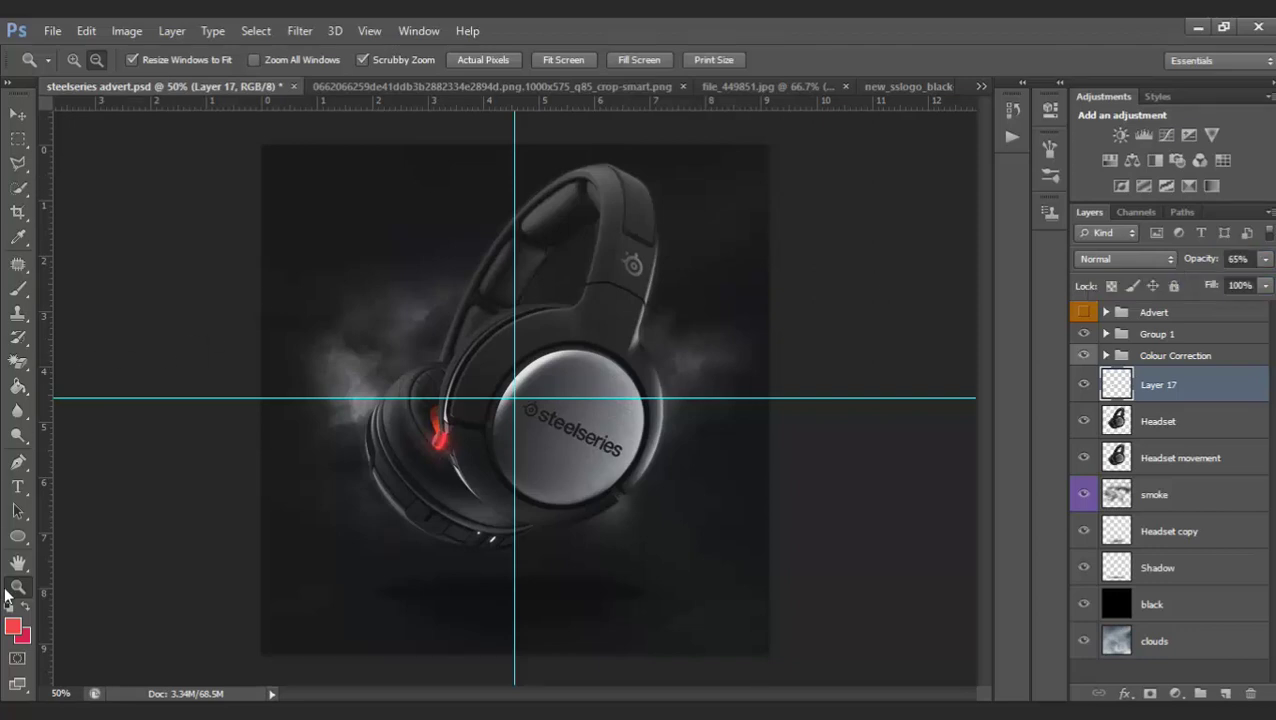
Add a new layer above the red glow layer and sample the orange ear-cup lining as the foreground colour
{"action": "left_click", "coordinate": [73, 58]}
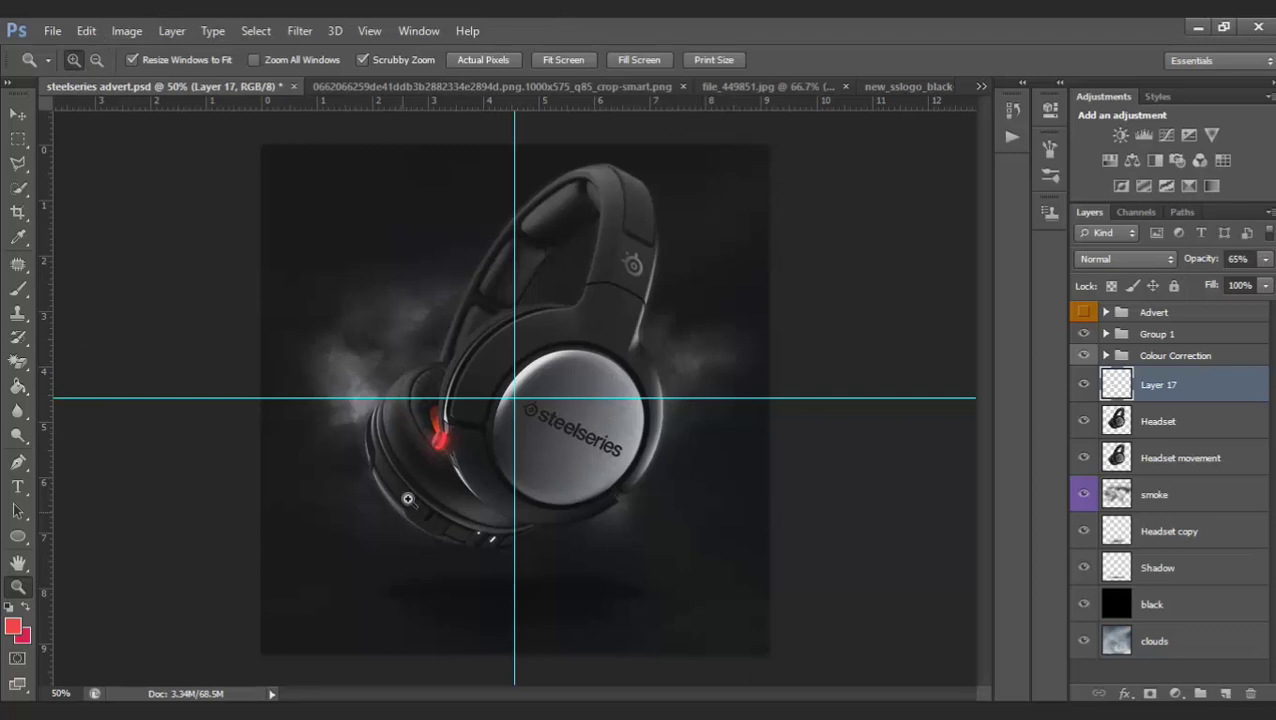
{"action": "left_click_drag", "start_coordinate": [438, 420], "coordinate": [478, 362]}
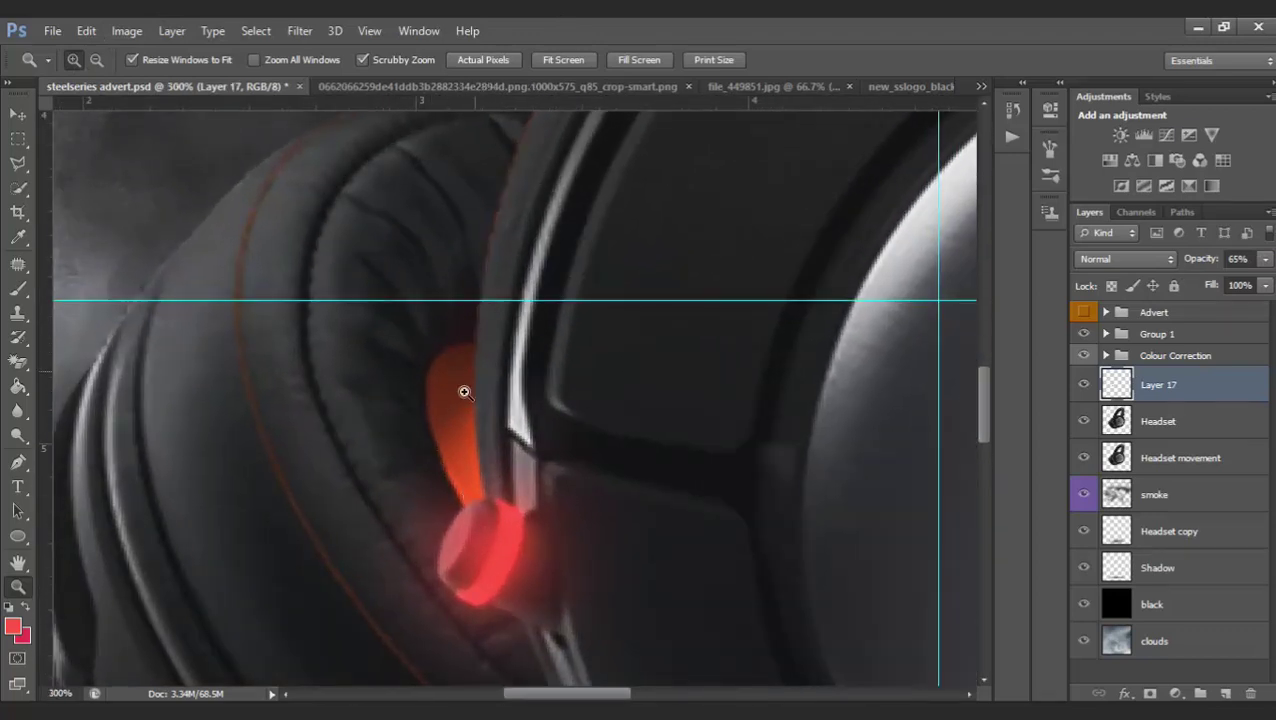
{"action": "left_click", "coordinate": [1226, 694]}
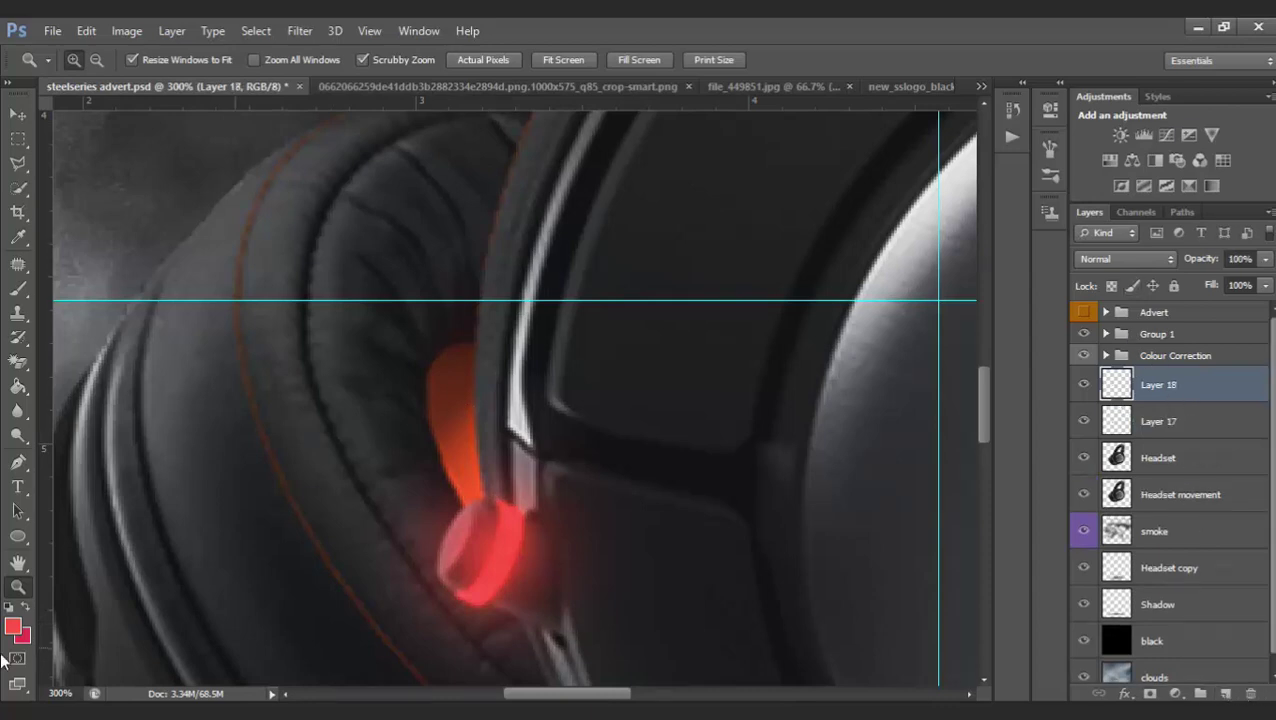
{"action": "left_click", "coordinate": [27, 608]}
{"action": "left_click", "coordinate": [12, 628]}
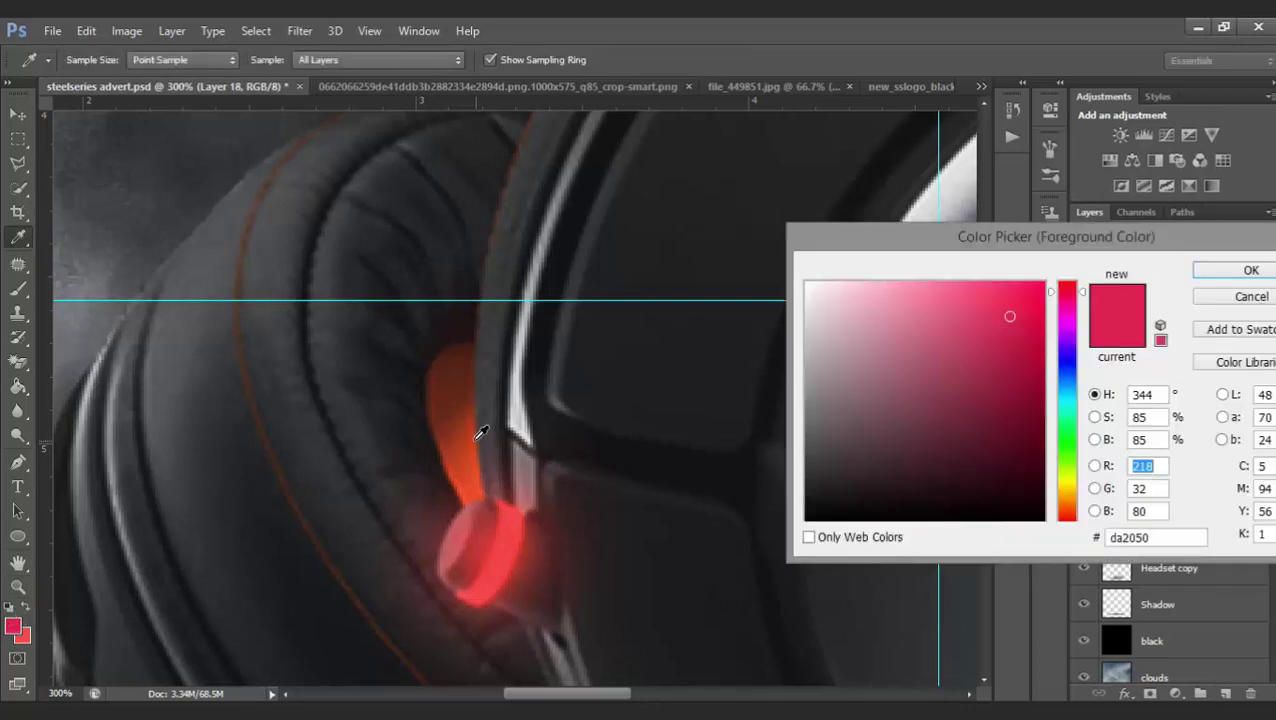
{"action": "left_click", "coordinate": [476, 442]}
{"action": "left_click", "coordinate": [476, 480]}
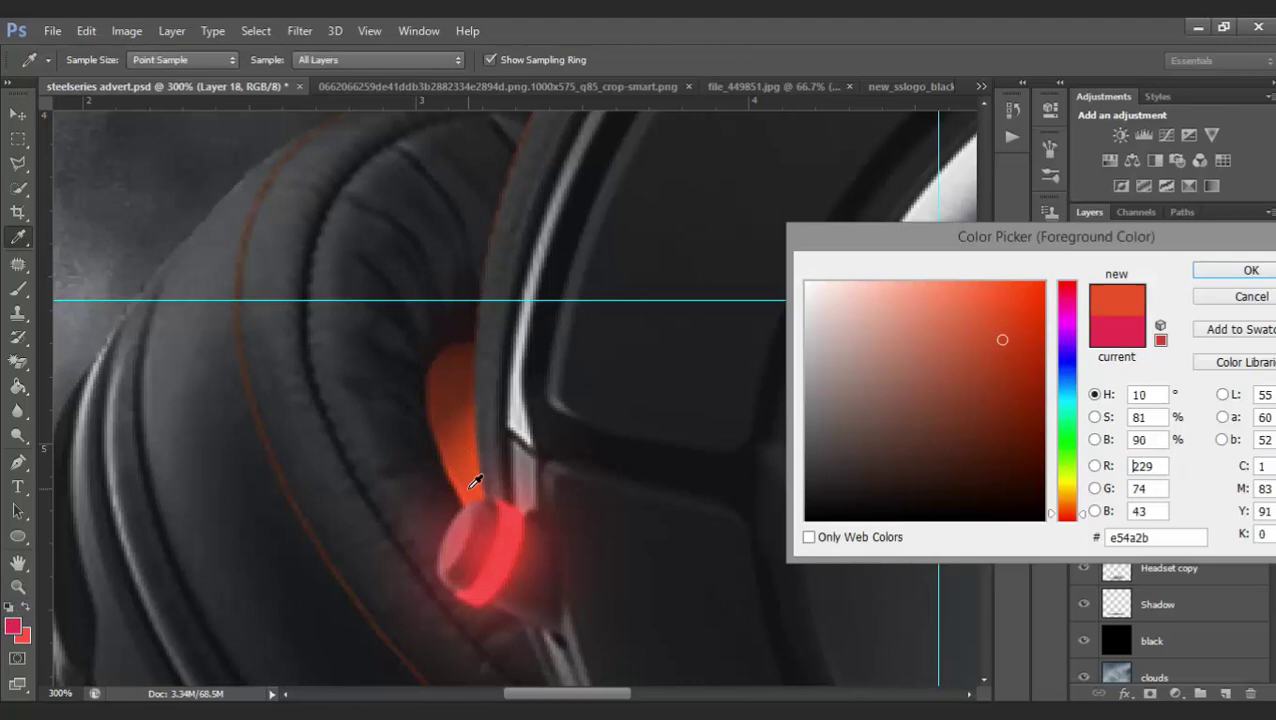
{"action": "left_click", "coordinate": [1196, 268]}
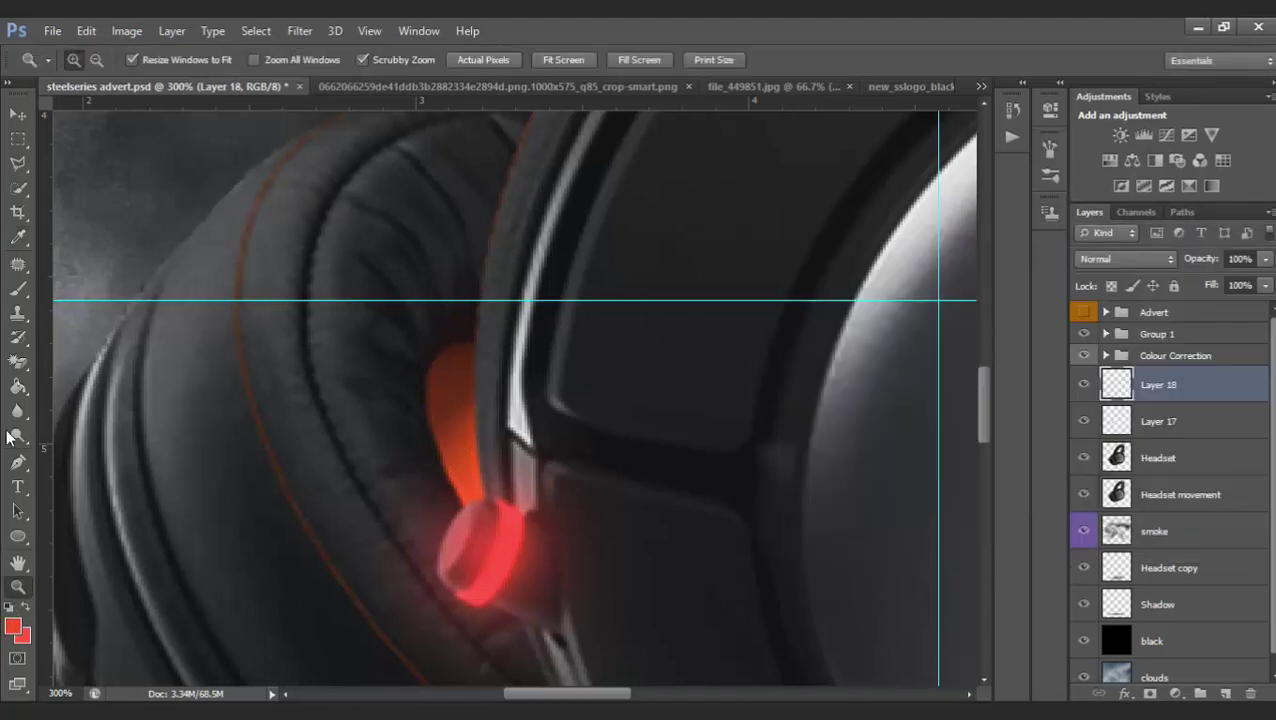
Try painting a glow over the orange ear-cup lining with the 66 px soft brush
{"action": "left_click", "coordinate": [17, 288]}
{"action": "left_click", "coordinate": [451, 379]}
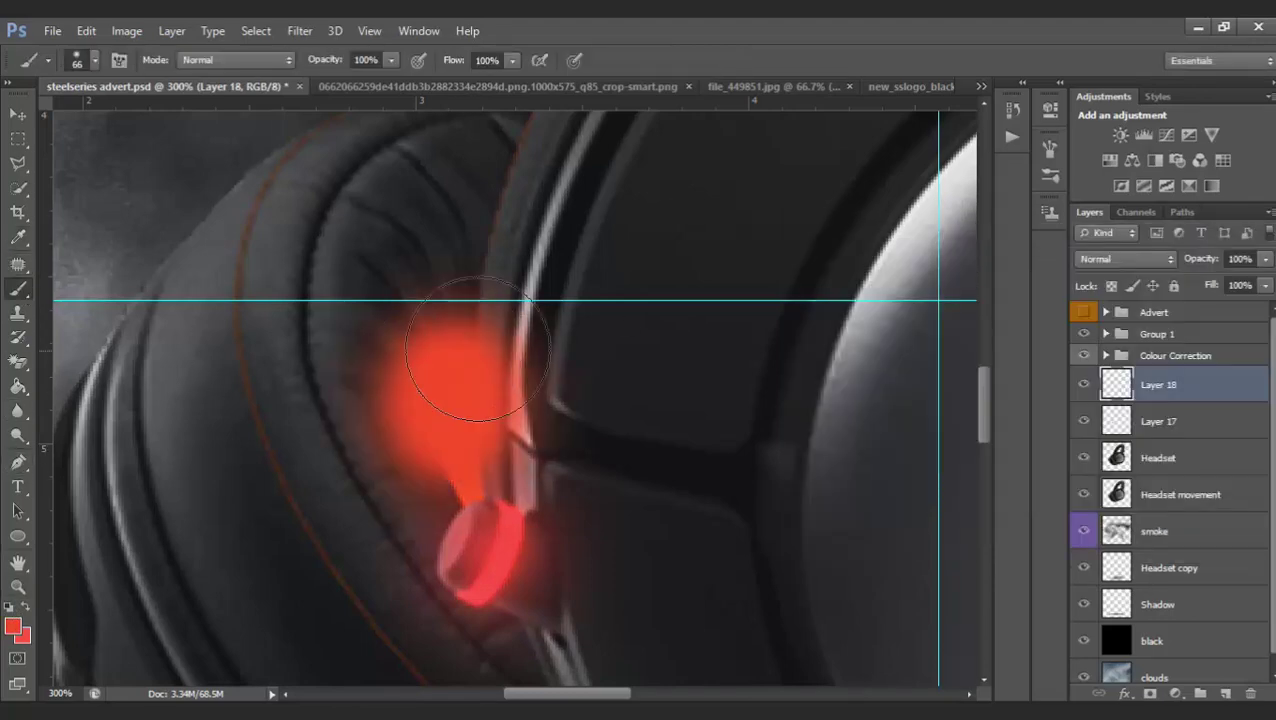
{"action": "key", "text": "ctrl+z"}
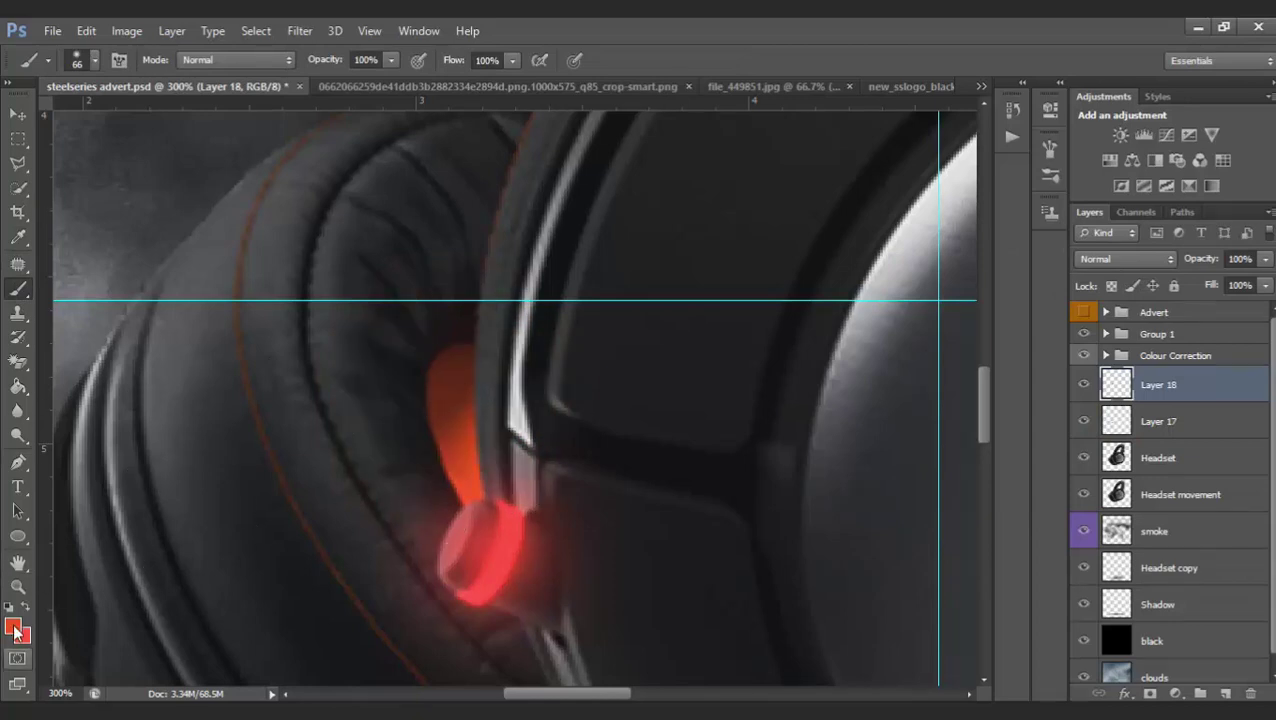
Resample the orange lining and adjust the shade to set the foreground colour to #e53e16
{"action": "left_click_drag", "start_coordinate": [1003, 300], "coordinate": [1020, 293]}
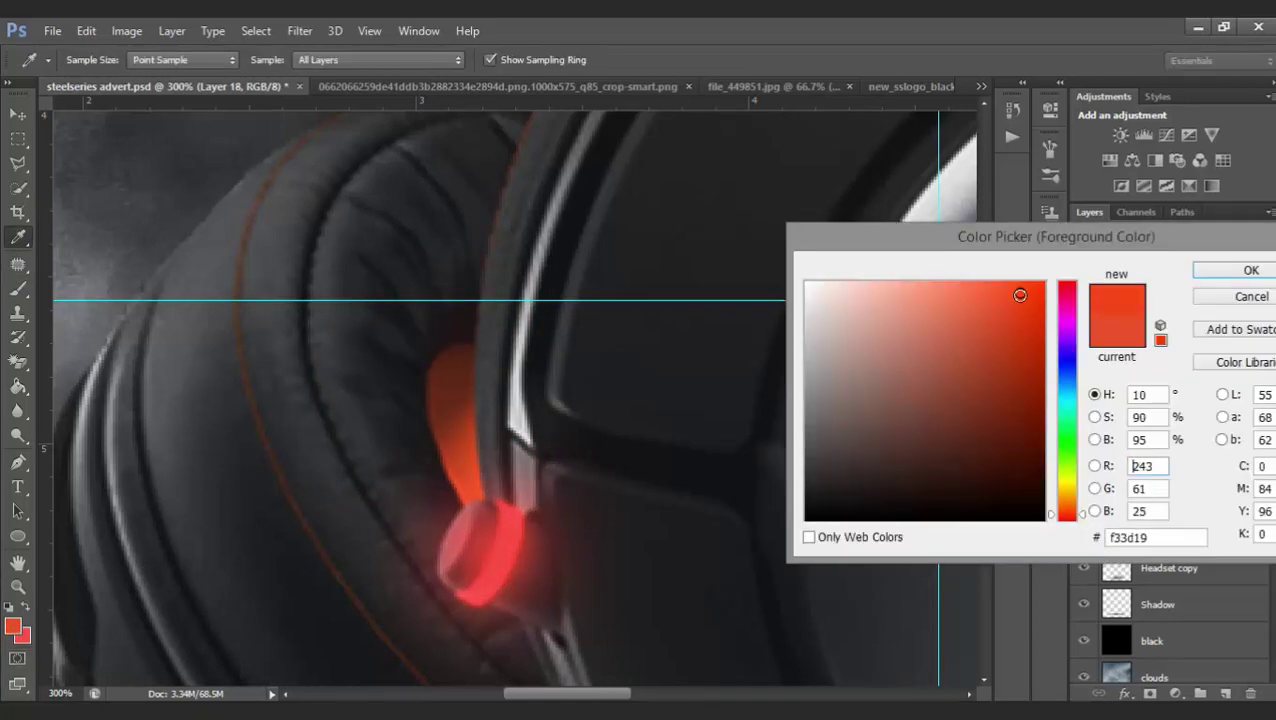
{"action": "left_click_drag", "start_coordinate": [1068, 515], "coordinate": [1068, 505]}
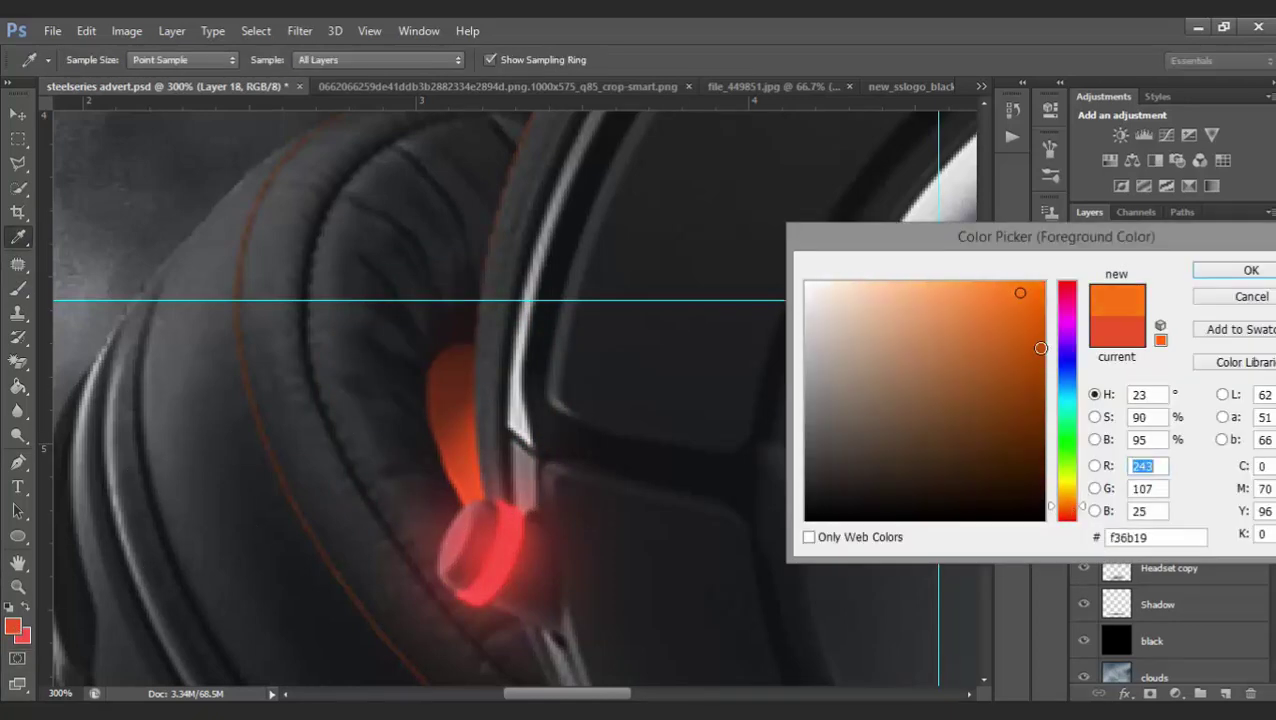
{"action": "left_click", "coordinate": [483, 430]}
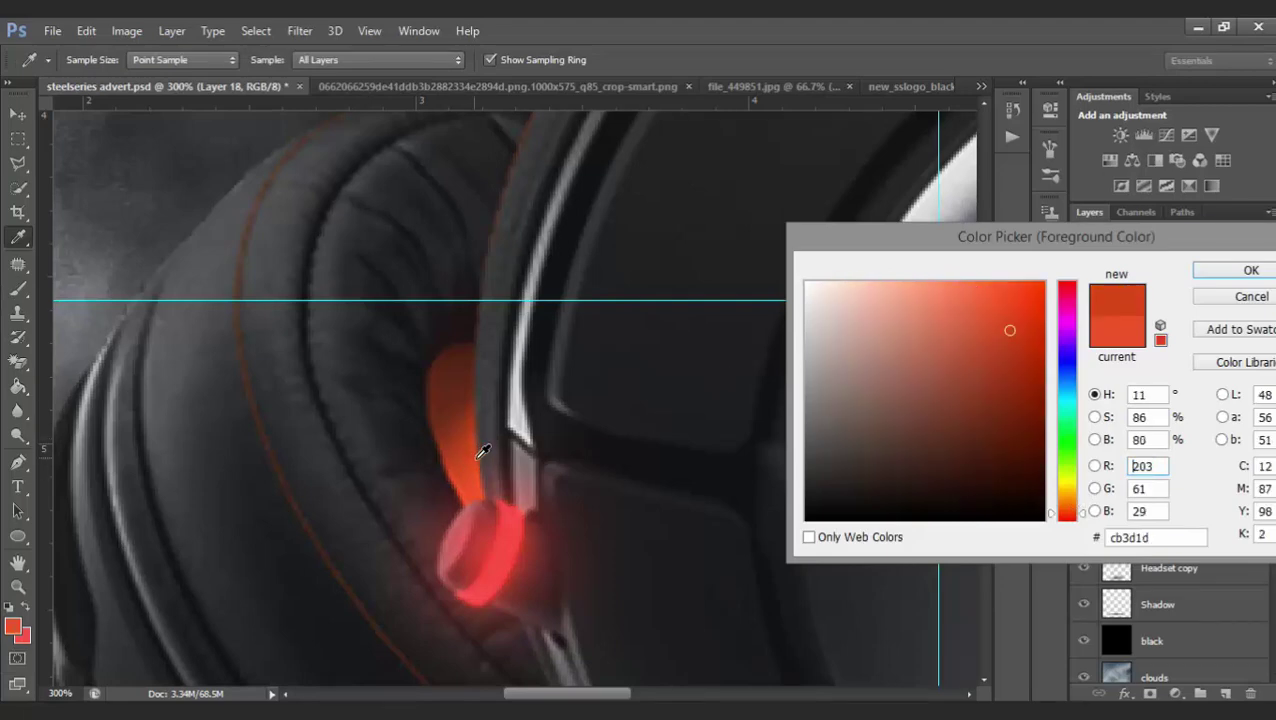
{"action": "left_click", "coordinate": [480, 449]}
{"action": "left_click_drag", "start_coordinate": [1003, 313], "coordinate": [1020, 305]}
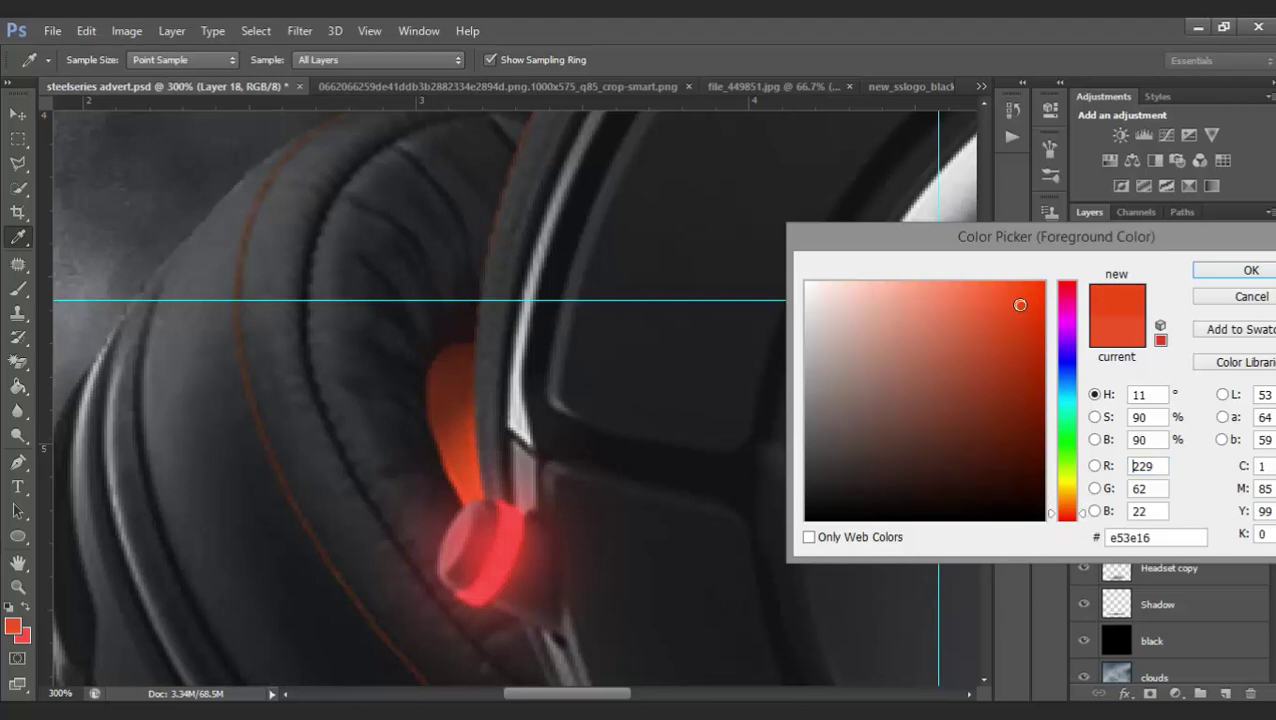
{"action": "left_click", "coordinate": [1228, 268]}
Try a single dab of the adjusted orange-red over the upper part of the ear-cup lining
{"action": "key", "text": "b"}
{"action": "left_click", "coordinate": [441, 345]}
{"action": "key", "text": "ctrl+z"}
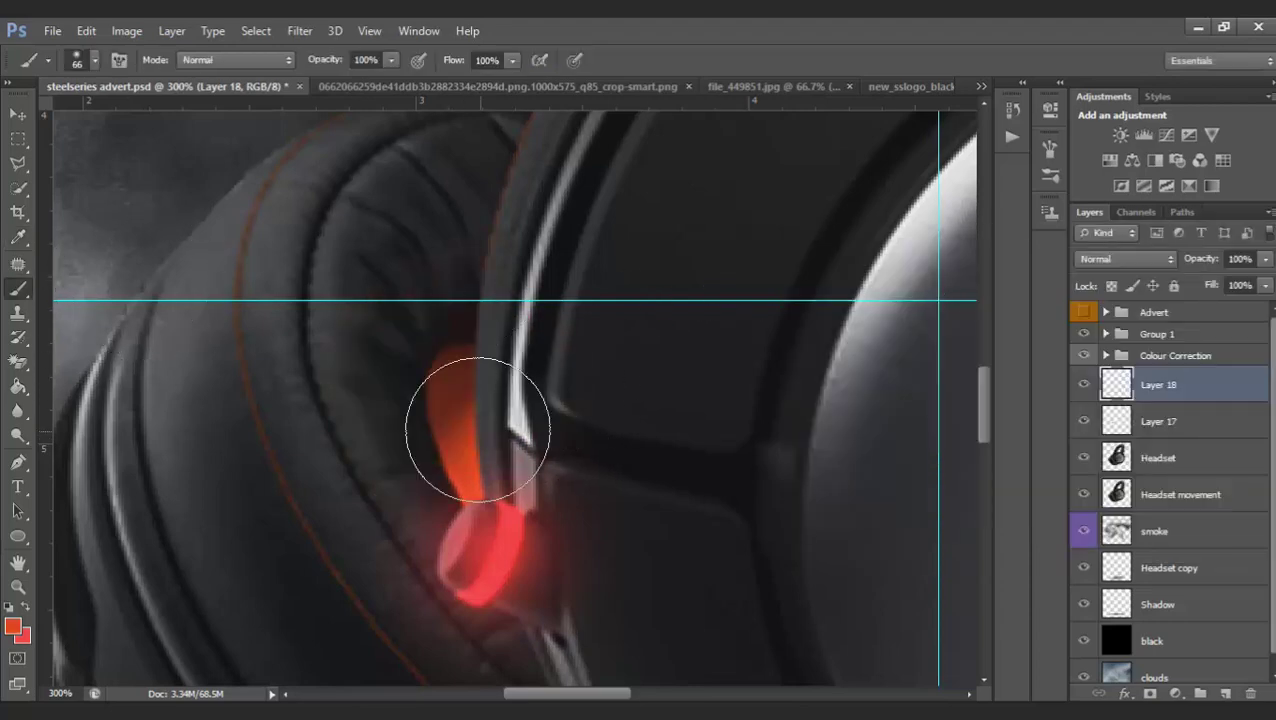
Reduce the brush size to 44 px and try orange-red strokes upward along the ear-cup lining, undoing each one
{"action": "left_click", "coordinate": [94, 60]}
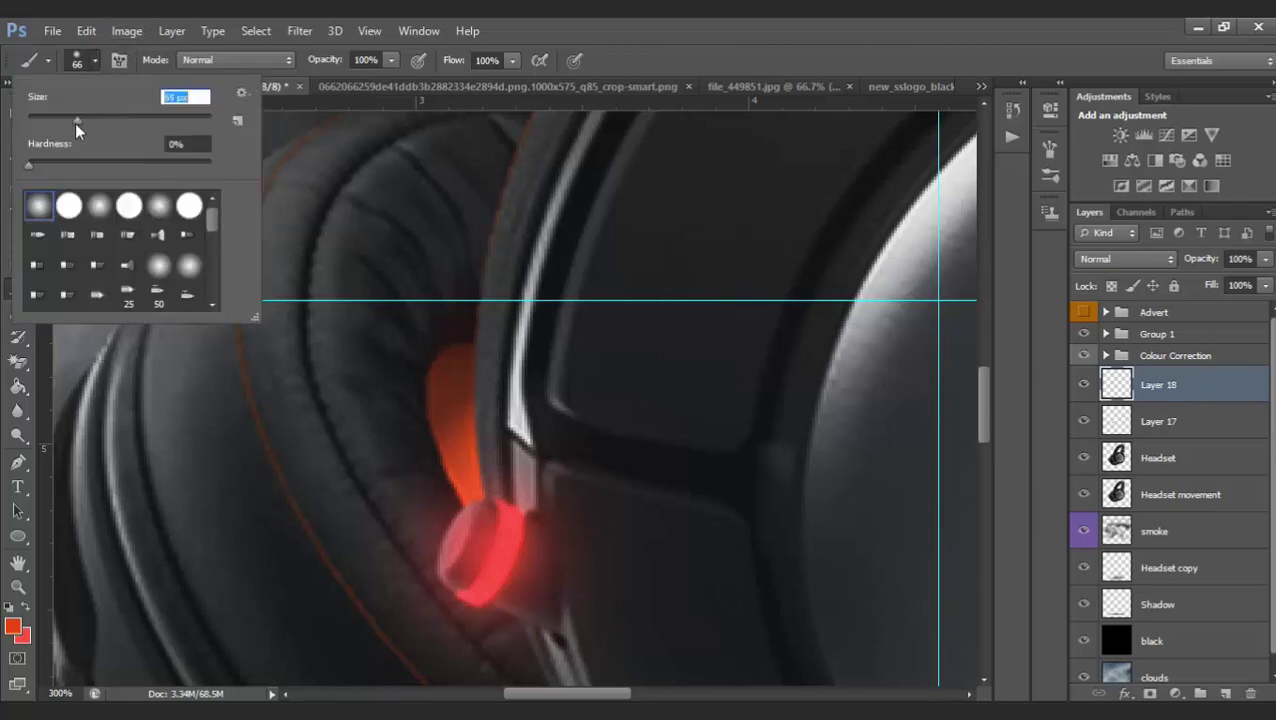
{"action": "left_click_drag", "start_coordinate": [68, 123], "coordinate": [66, 123]}
{"action": "mouse_move", "coordinate": [450, 455]}
{"action": "left_mouse_down"}
{"action": "mouse_move", "coordinate": [441, 385]}
{"action": "mouse_move", "coordinate": [450, 320]}
{"action": "left_mouse_up"}
{"action": "key", "text": "ctrl+z"}
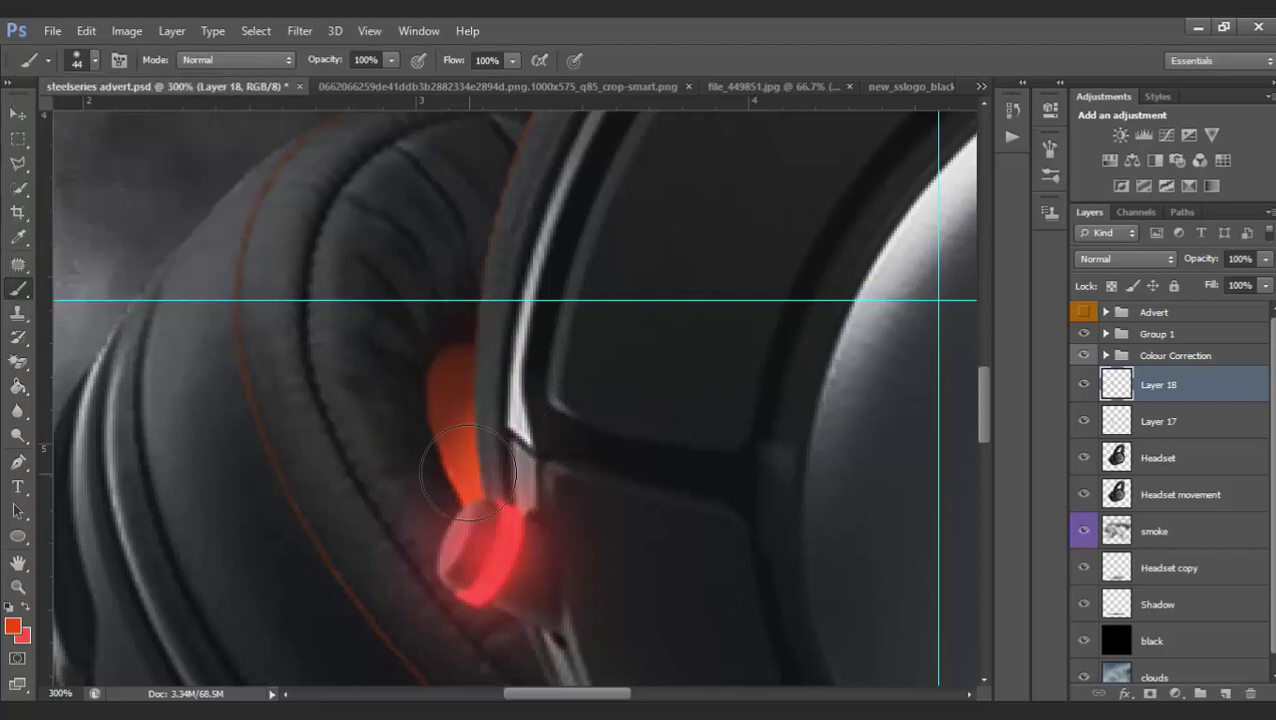
{"action": "left_click_drag", "start_coordinate": [441, 450], "coordinate": [452, 335]}
{"action": "key", "text": "ctrl+z"}
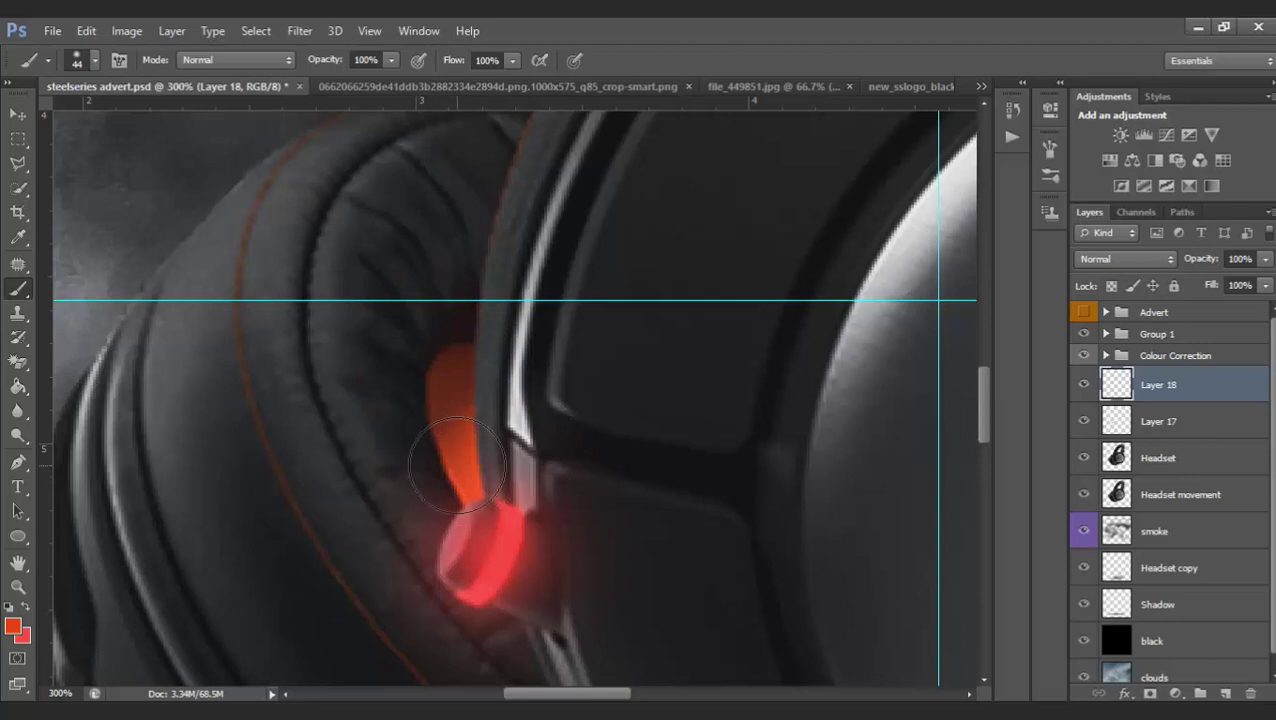
Paint an orange-red glow up the ear-cup lining and set its layer's opacity to 65%
{"action": "left_click_drag", "start_coordinate": [452, 470], "coordinate": [448, 345]}
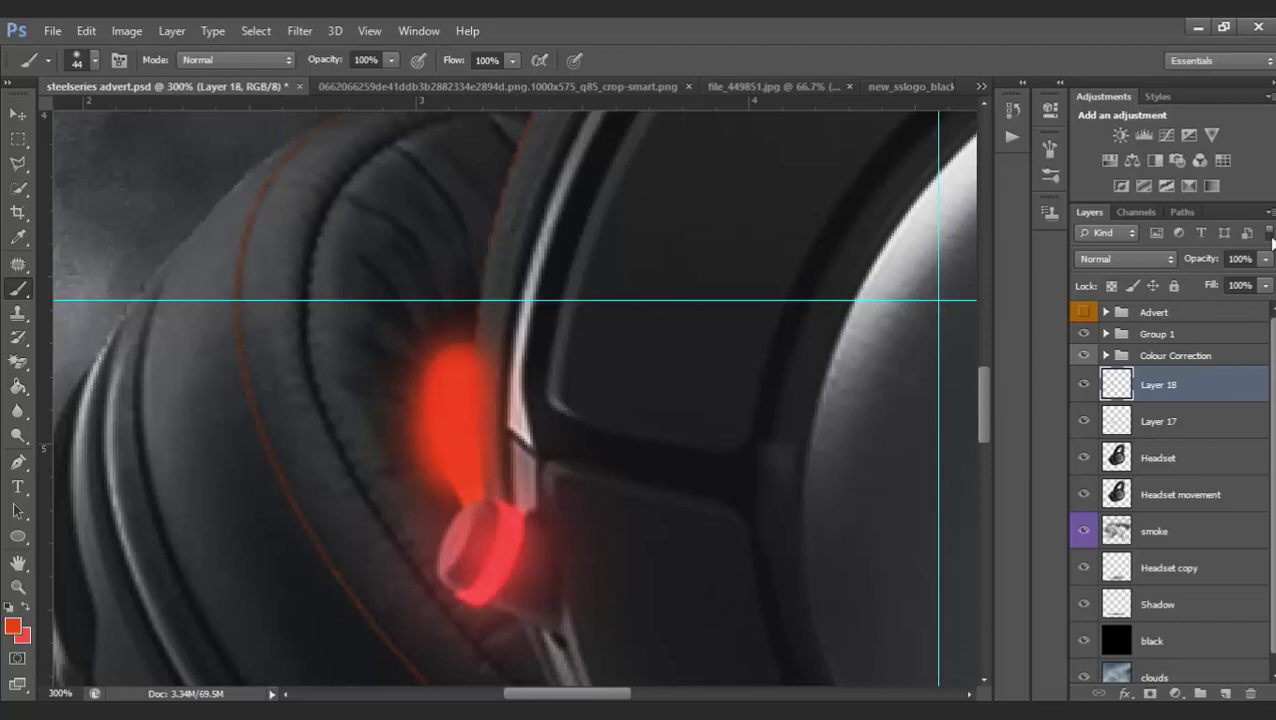
{"action": "left_click", "coordinate": [1186, 420]}
{"action": "left_click", "coordinate": [1186, 388]}
{"action": "left_click", "coordinate": [1240, 258]}
{"action": "type", "text": "65"}
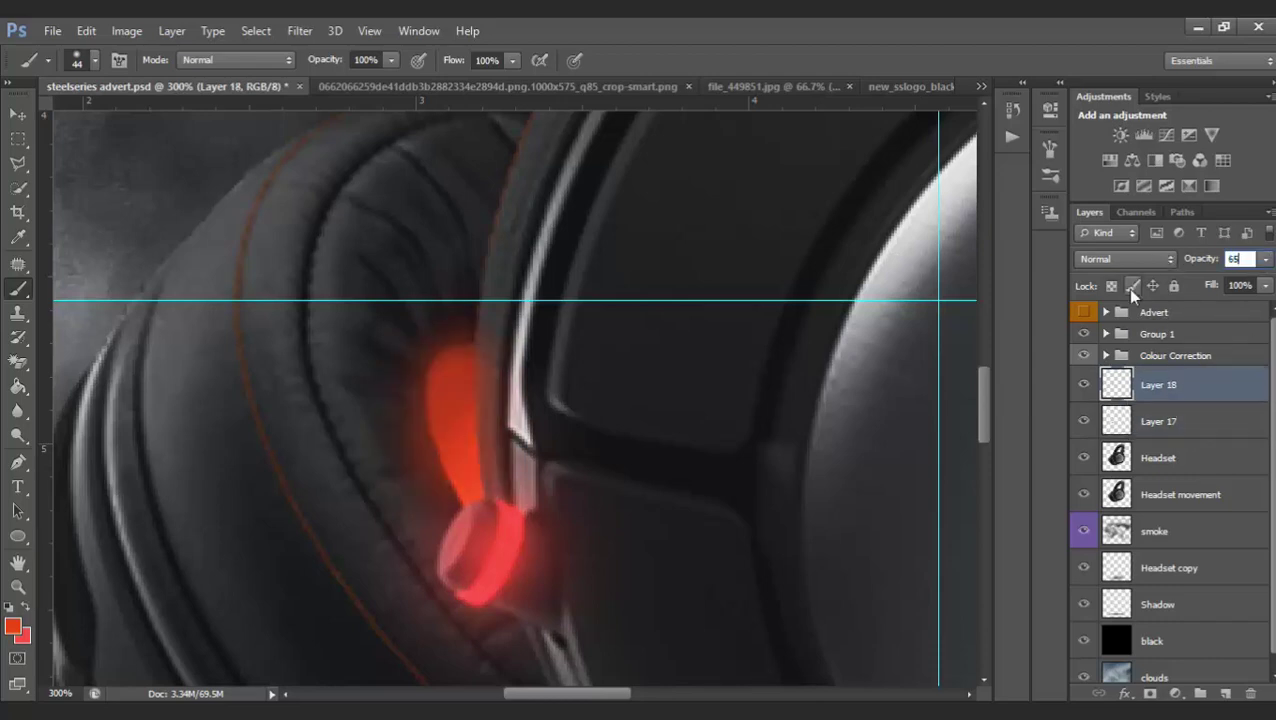
Add a new empty layer above the ear-cup glow layers
{"action": "left_click", "coordinate": [17, 587]}
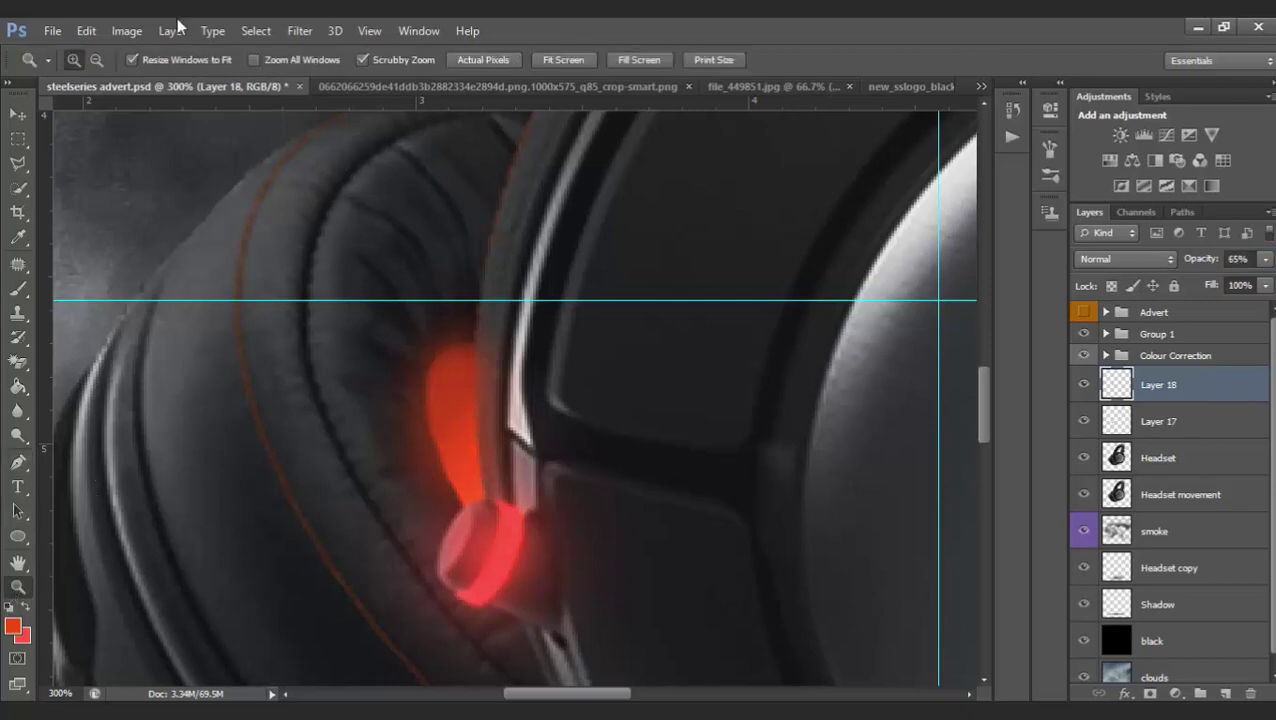
{"action": "left_click", "coordinate": [599, 308], "text": "alt"}
{"action": "left_click", "coordinate": [600, 306], "text": "alt"}
{"action": "left_click", "coordinate": [602, 302], "text": "alt"}
{"action": "left_click", "coordinate": [605, 298], "text": "alt"}
{"action": "left_click", "coordinate": [607, 296], "text": "alt"}
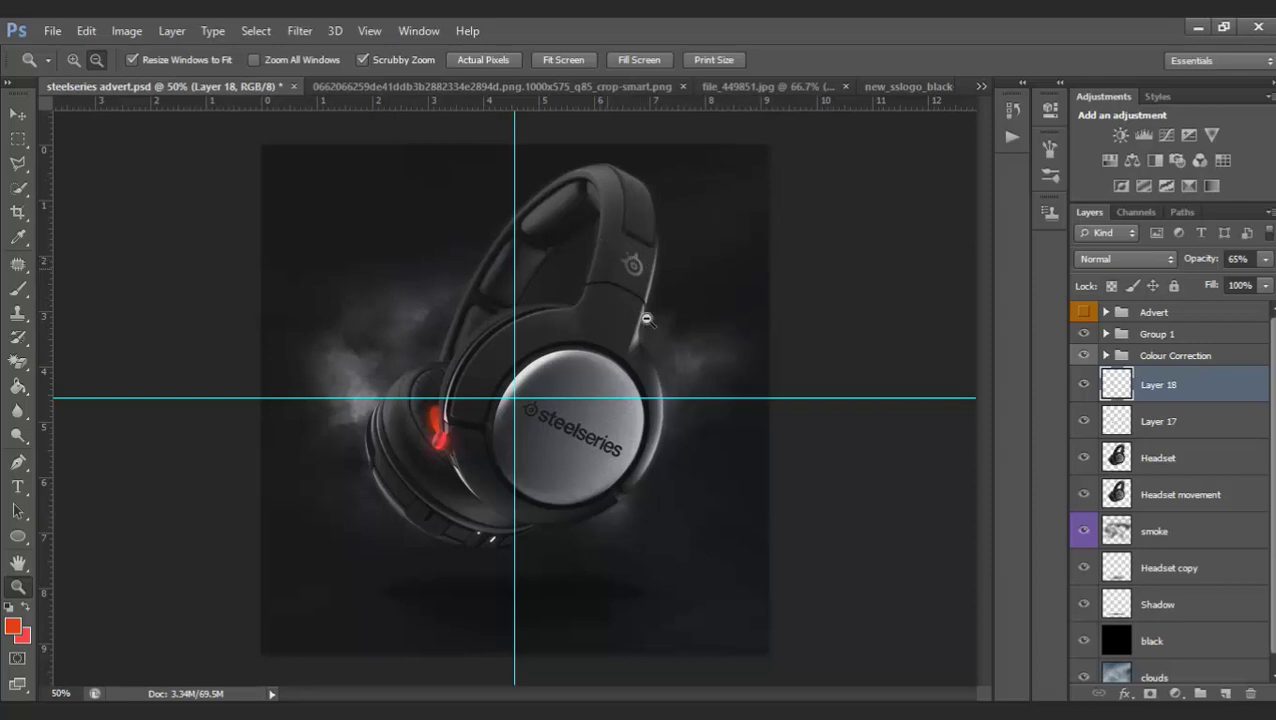
{"action": "left_click", "coordinate": [1225, 693]}
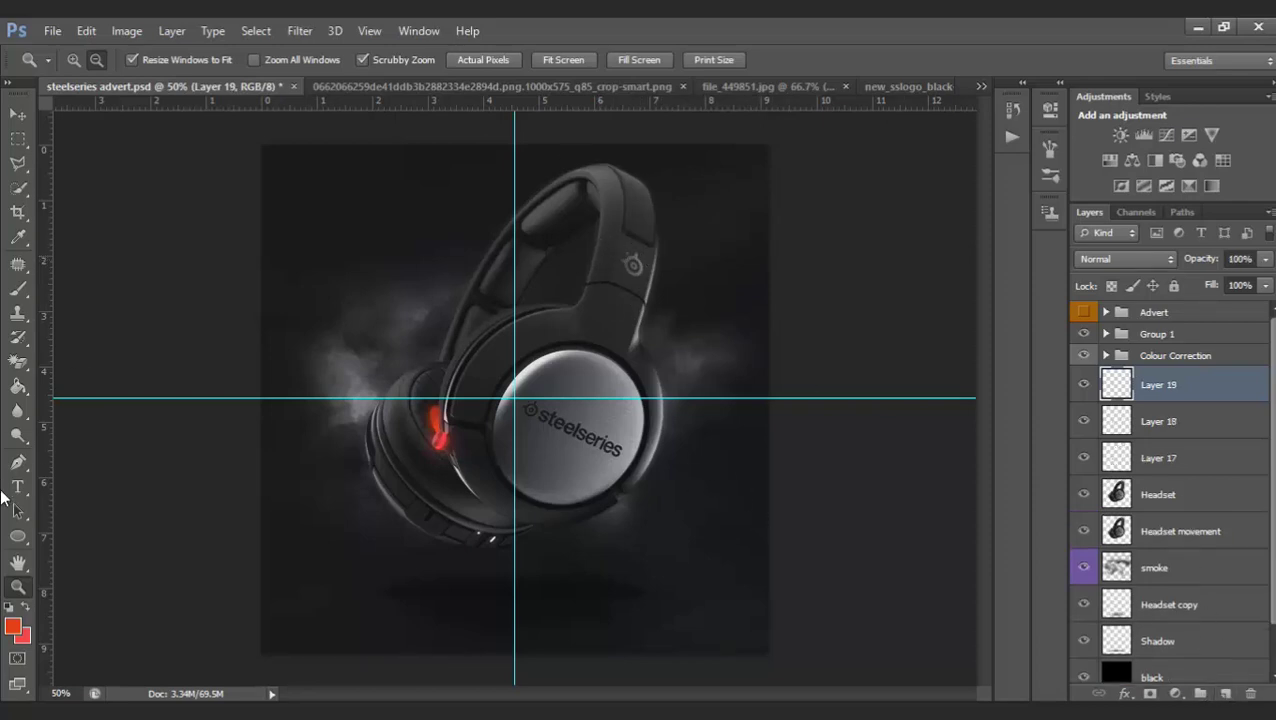
Set the foreground colour to white (#ffffff) for a glow on the headband logo
{"action": "left_click", "coordinate": [72, 60]}
{"action": "left_click", "coordinate": [639, 253]}
{"action": "left_click", "coordinate": [550, 216]}
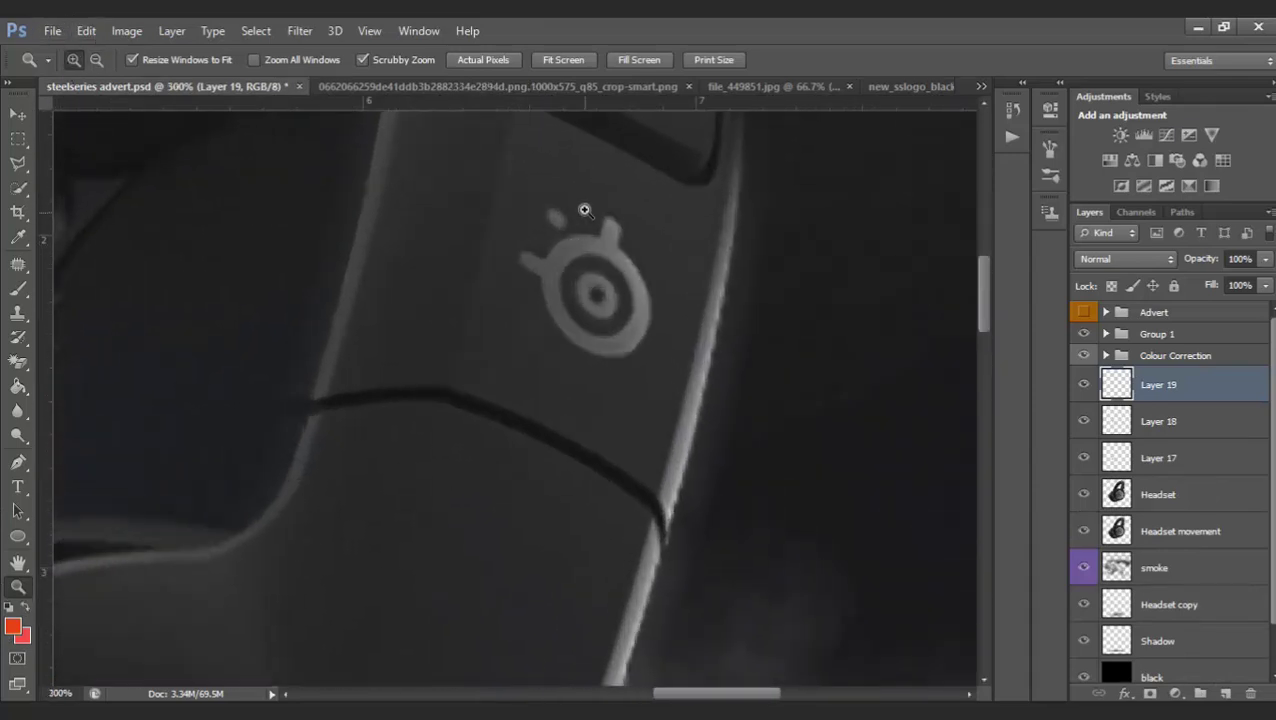
{"action": "left_click", "coordinate": [605, 294]}
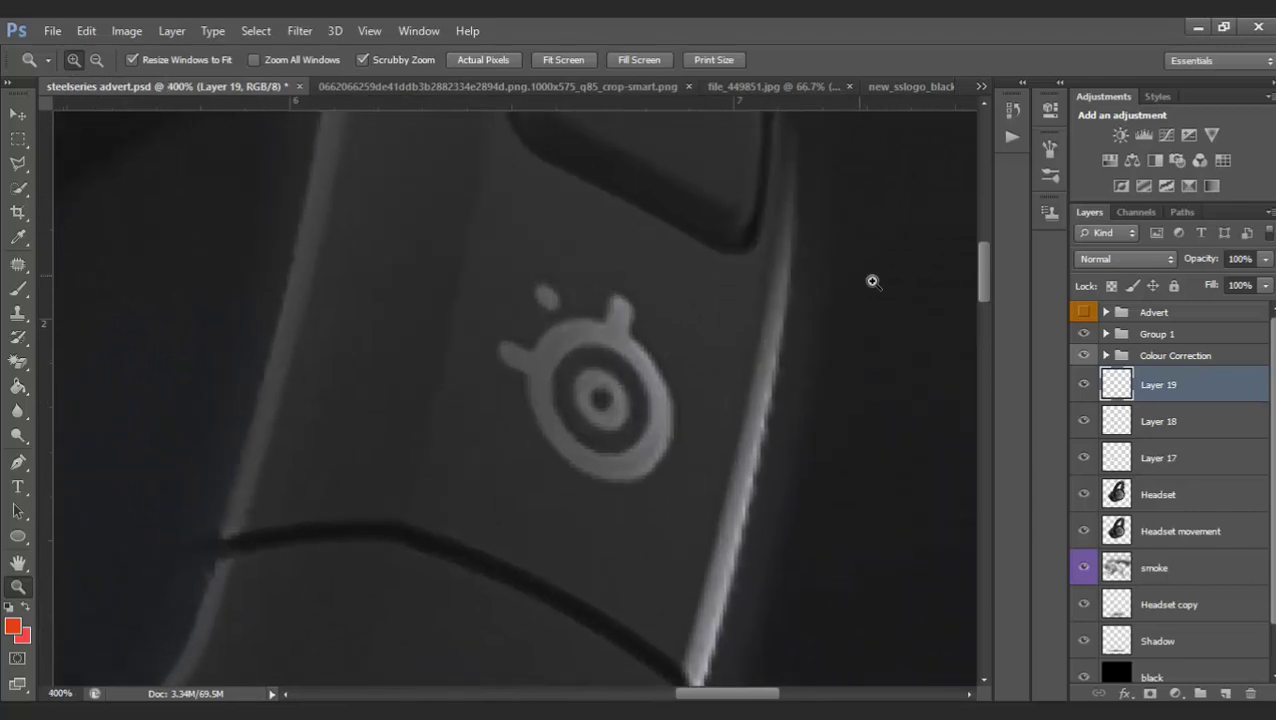
{"action": "left_click", "coordinate": [12, 627]}
{"action": "left_click", "coordinate": [806, 284]}
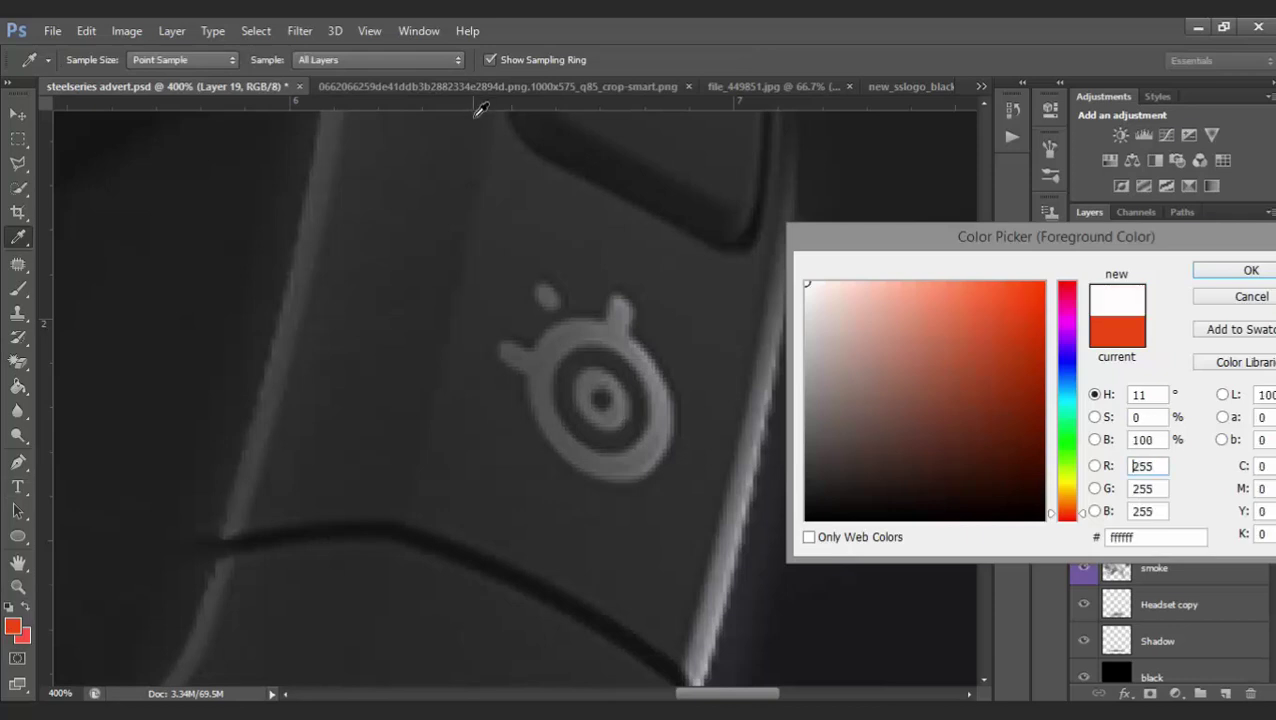
{"action": "left_click", "coordinate": [1251, 271]}
Dab a white glow over the headband logo with an 81 px soft brush and set its layer's opacity to 50%
{"action": "left_click", "coordinate": [18, 289]}
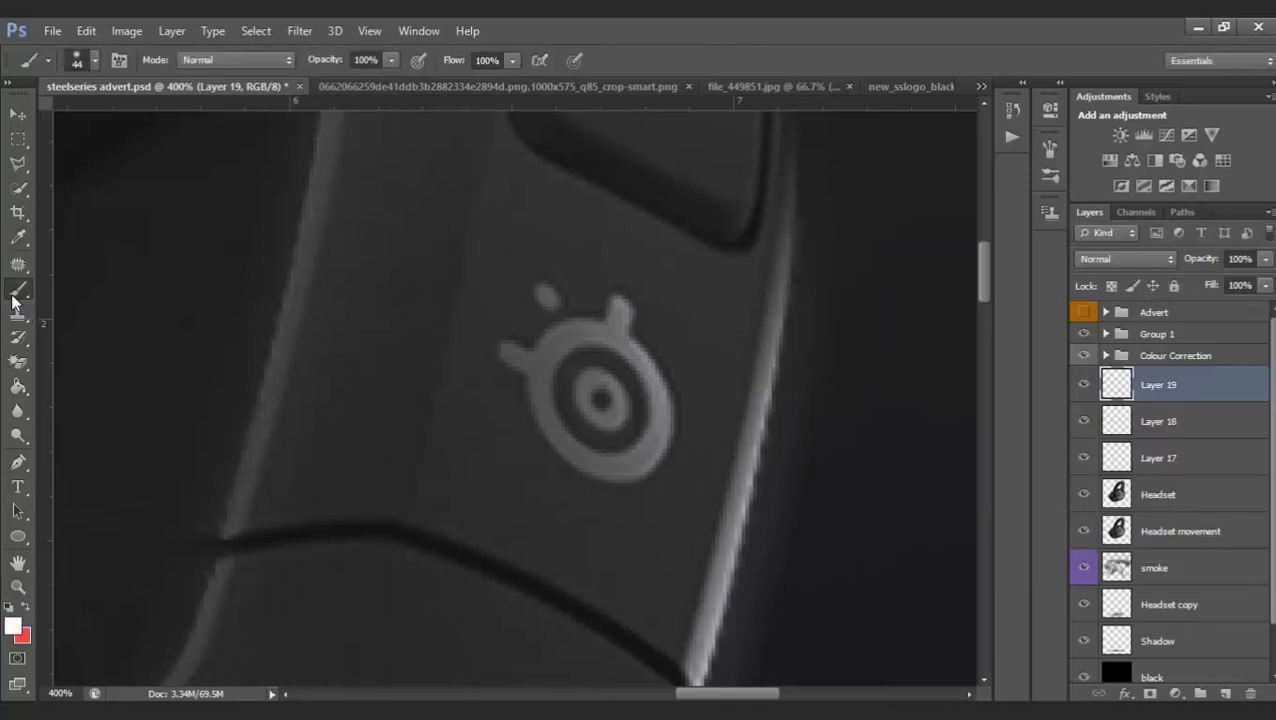
{"action": "left_click", "coordinate": [93, 61]}
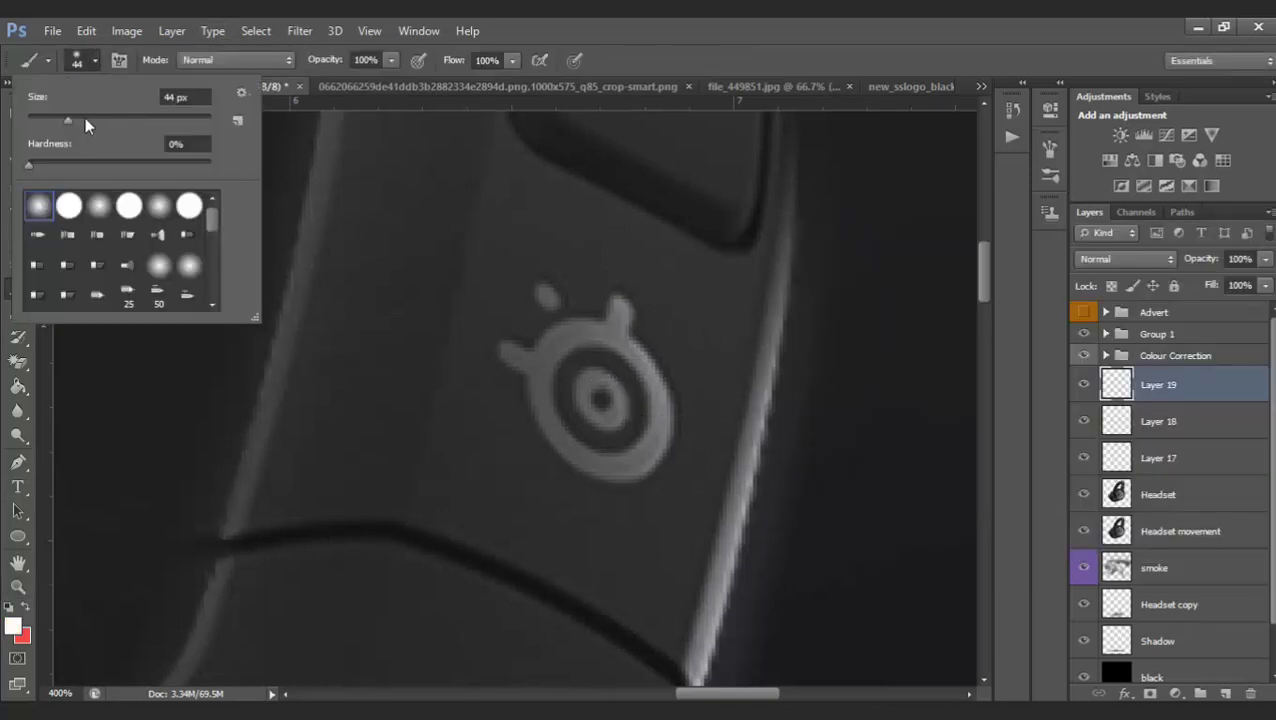
{"action": "mouse_move", "coordinate": [85, 118]}
{"action": "left_mouse_down"}
{"action": "mouse_move", "coordinate": [75, 121]}
{"action": "mouse_move", "coordinate": [102, 118]}
{"action": "left_mouse_up"}
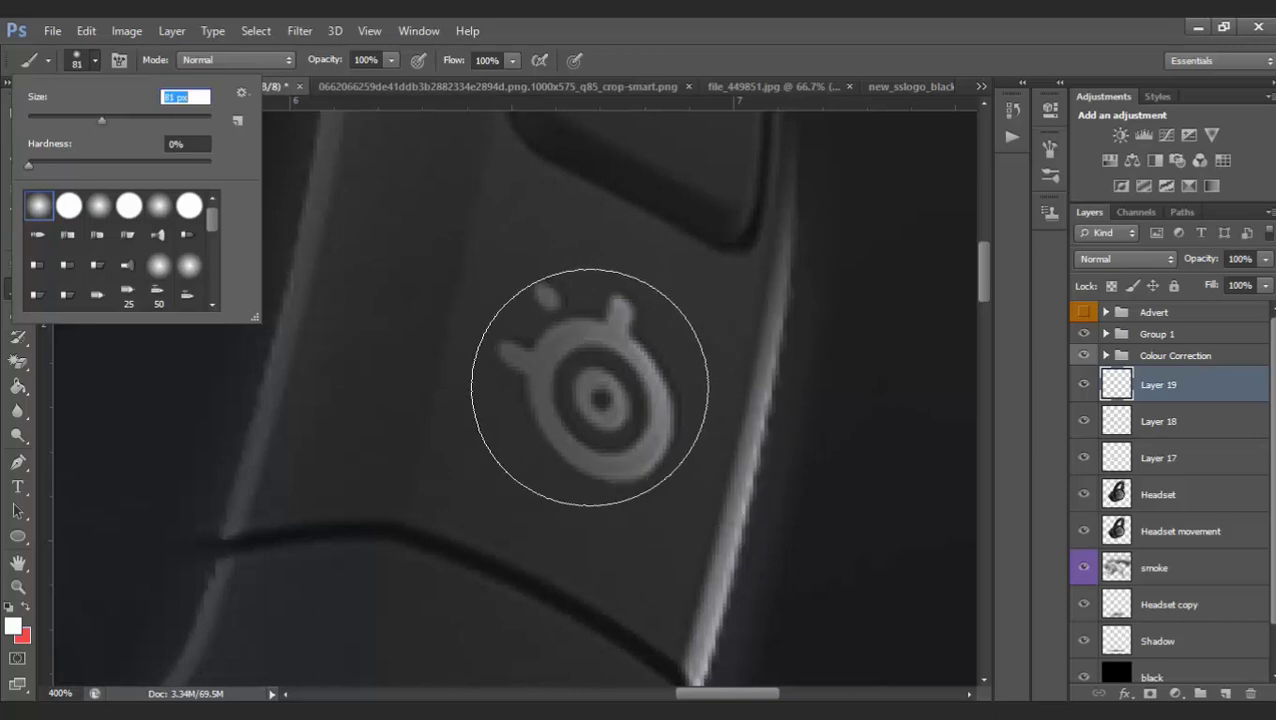
{"action": "left_click", "coordinate": [590, 388]}
{"action": "key", "text": "ctrl+z"}
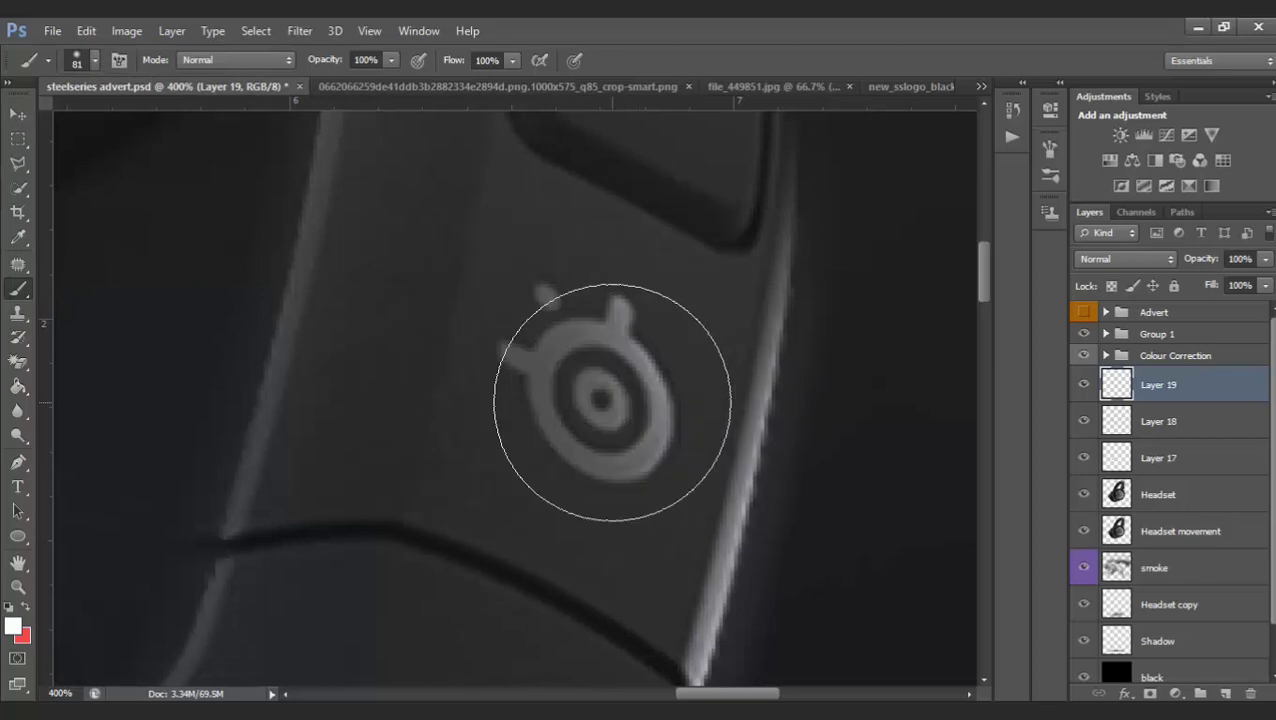
{"action": "left_click", "coordinate": [612, 402]}
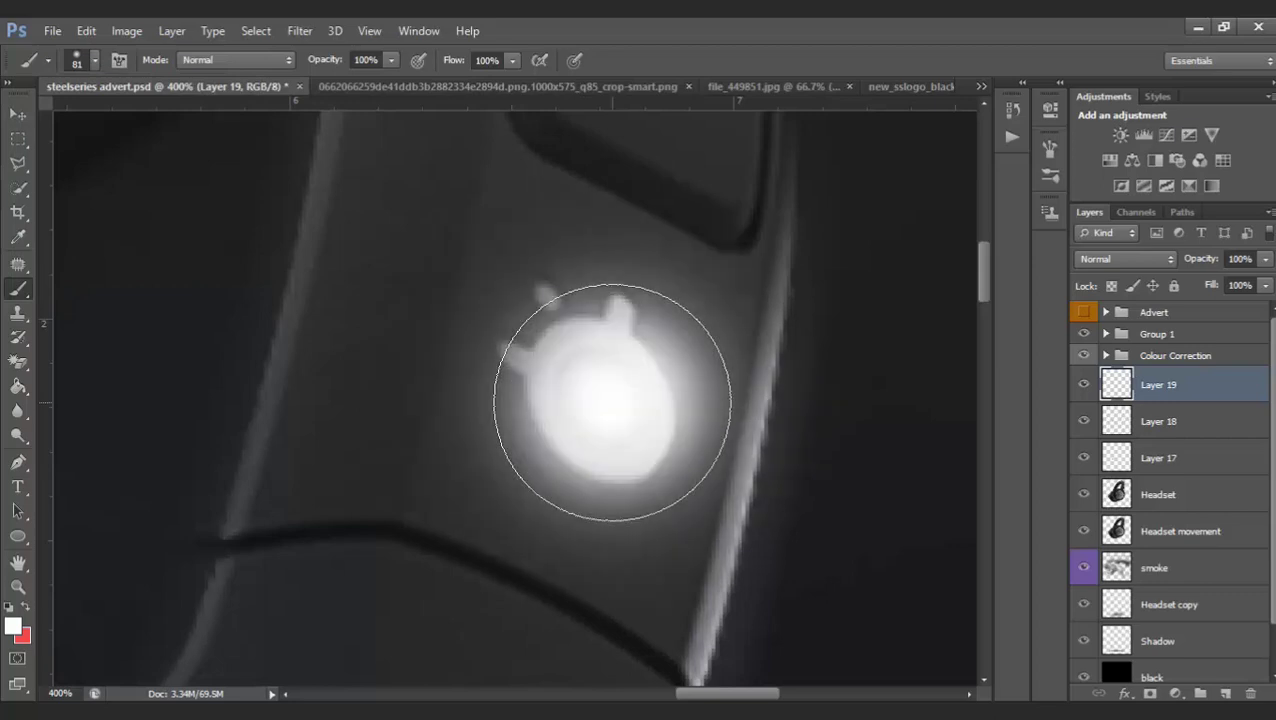
{"action": "left_click", "coordinate": [1262, 260]}
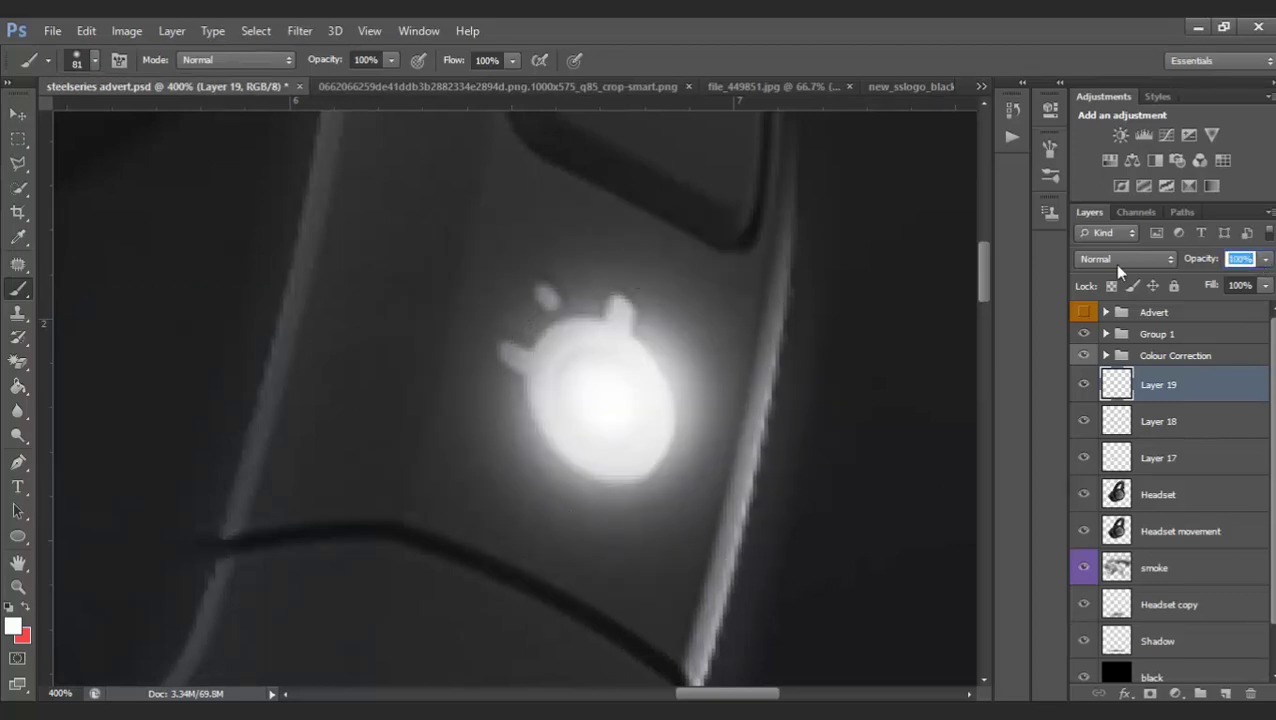
{"action": "type", "text": "50"}
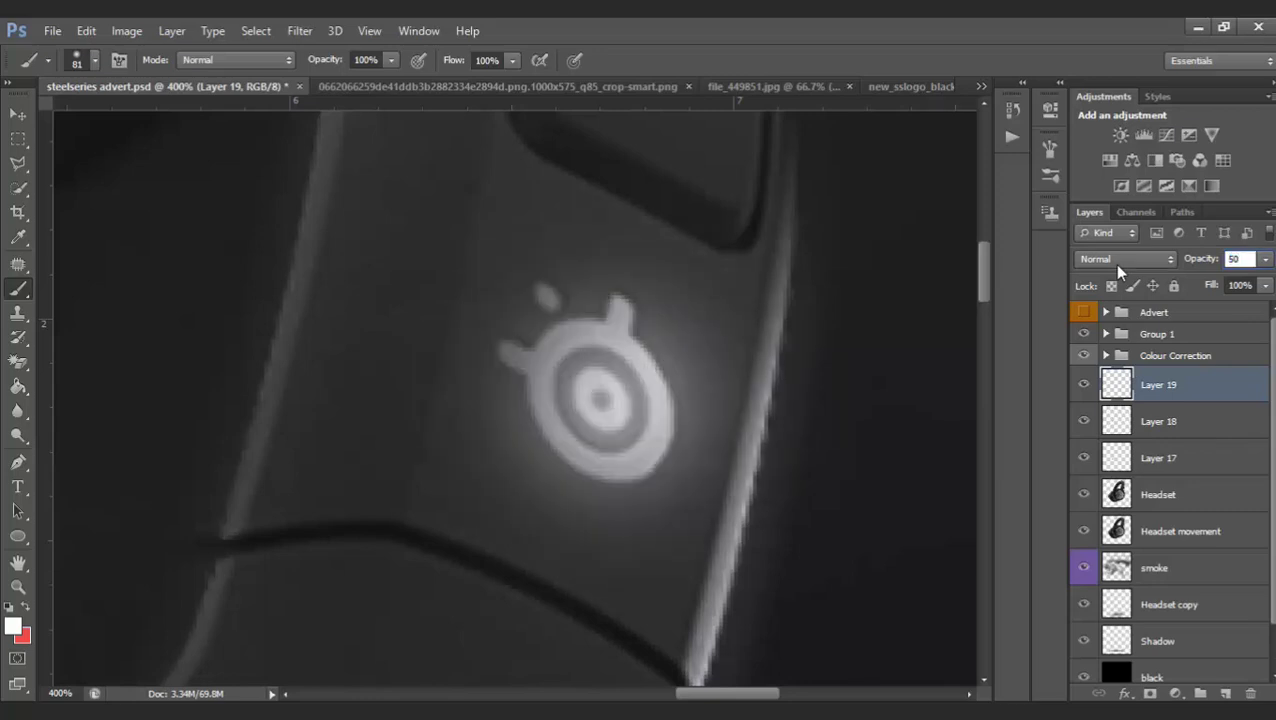
Set the fill of the headband logo's glow layer to 65%
{"action": "left_click", "coordinate": [18, 587]}
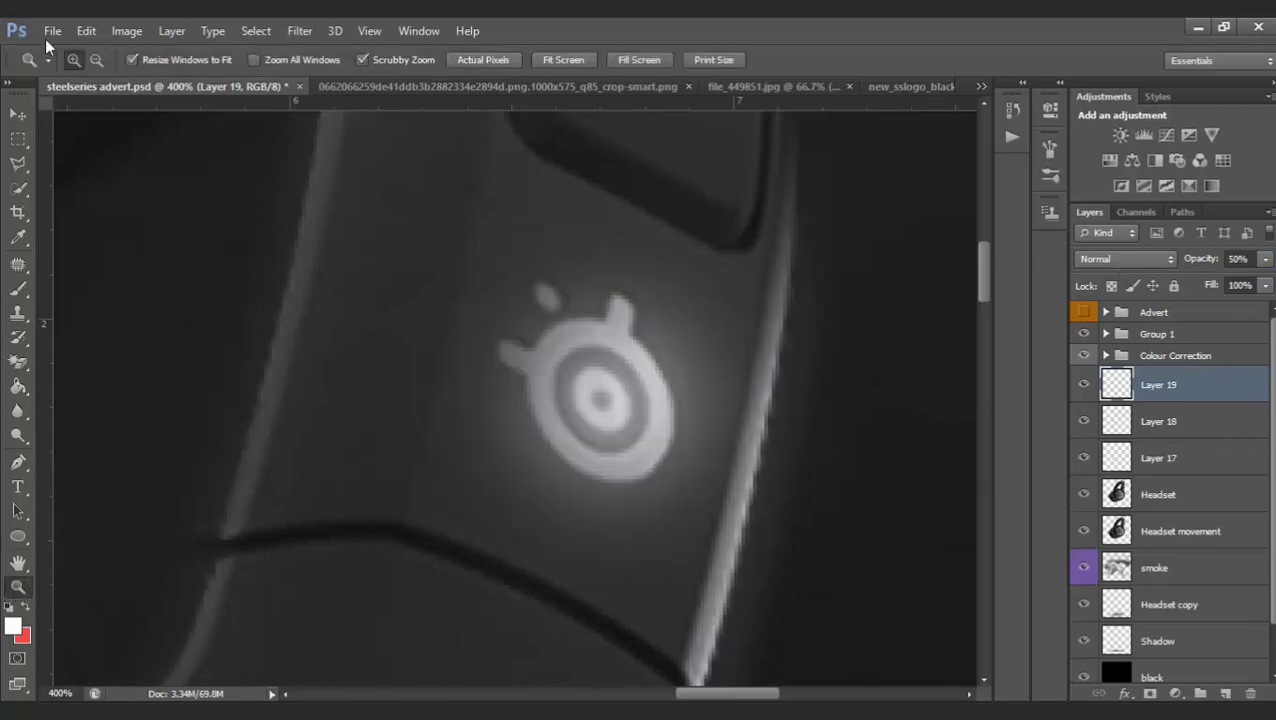
{"action": "left_click", "coordinate": [97, 63]}
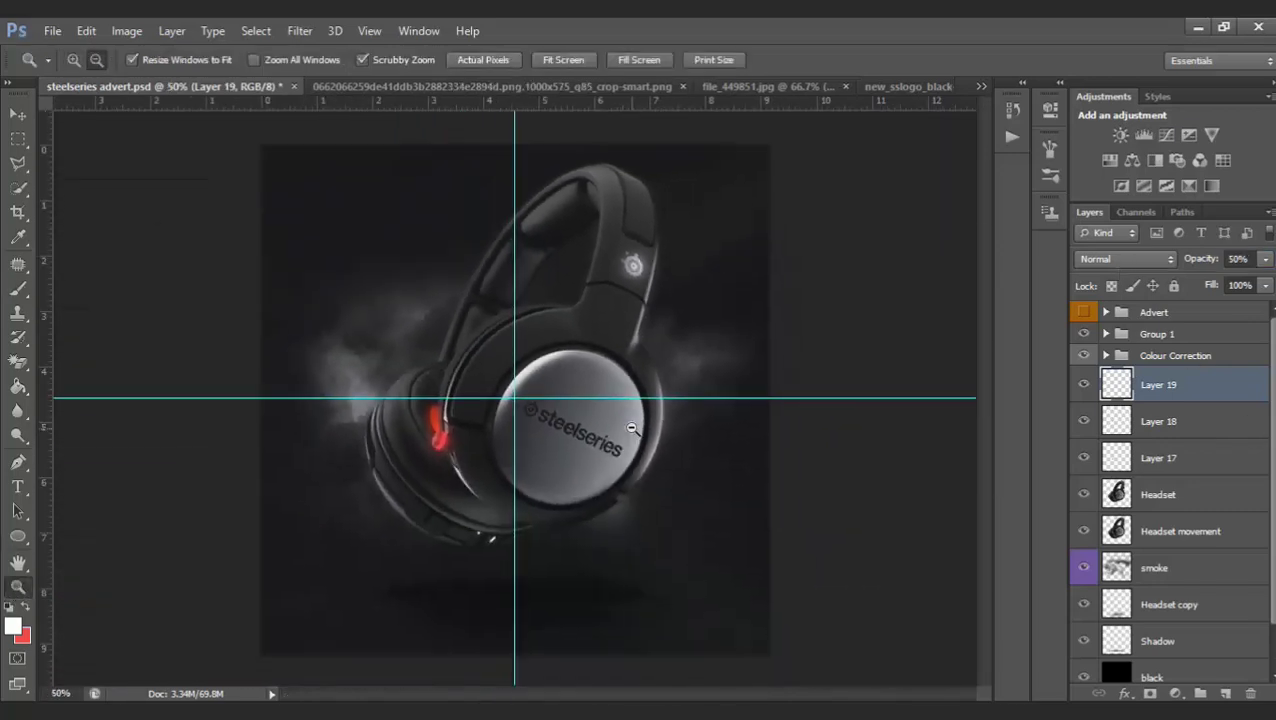
{"action": "left_click", "coordinate": [1248, 258]}
{"action": "left_click", "coordinate": [1236, 285]}
{"action": "type", "text": "80"}
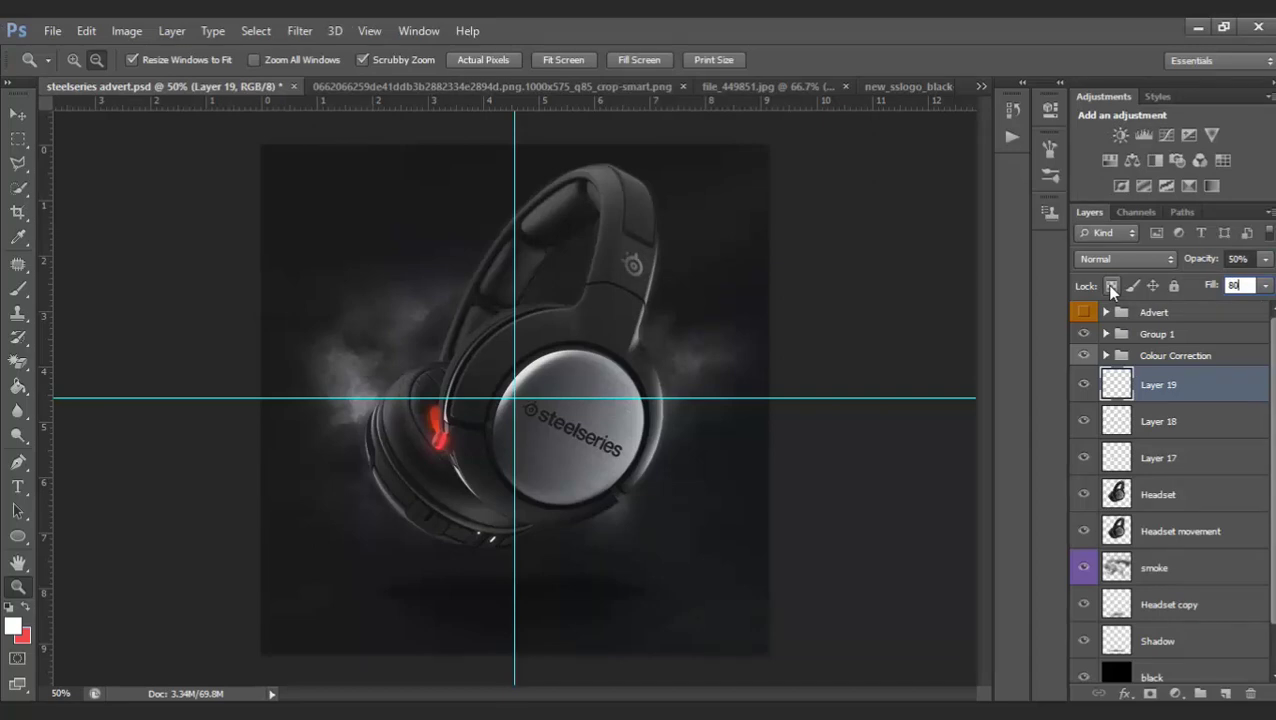
{"action": "key", "text": "BackSpace"}
{"action": "key", "text": "BackSpace"}
{"action": "type", "text": "65"}
{"action": "key", "text": "Return"}
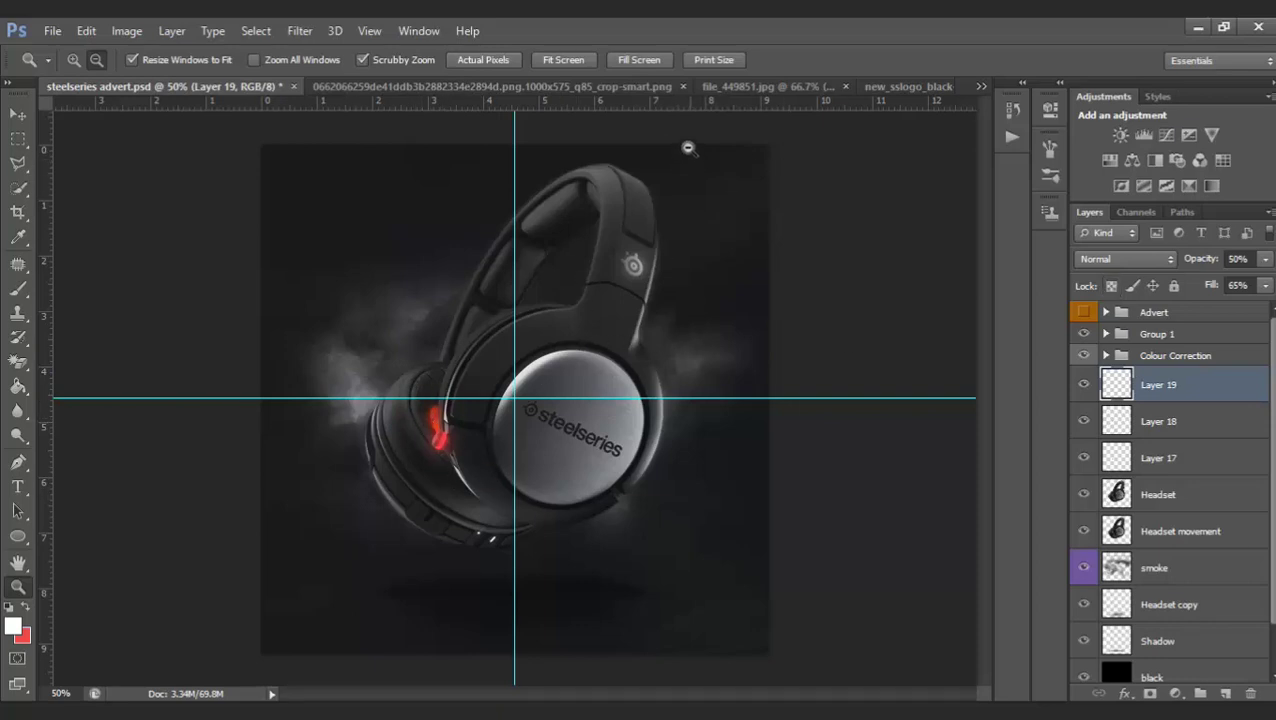
Compare the image with the finished Advert group and set the Colour Correction group's opacity to 55%
{"action": "left_click", "coordinate": [1085, 313]}
{"action": "left_click", "coordinate": [1085, 313]}
{"action": "left_click", "coordinate": [1085, 313]}
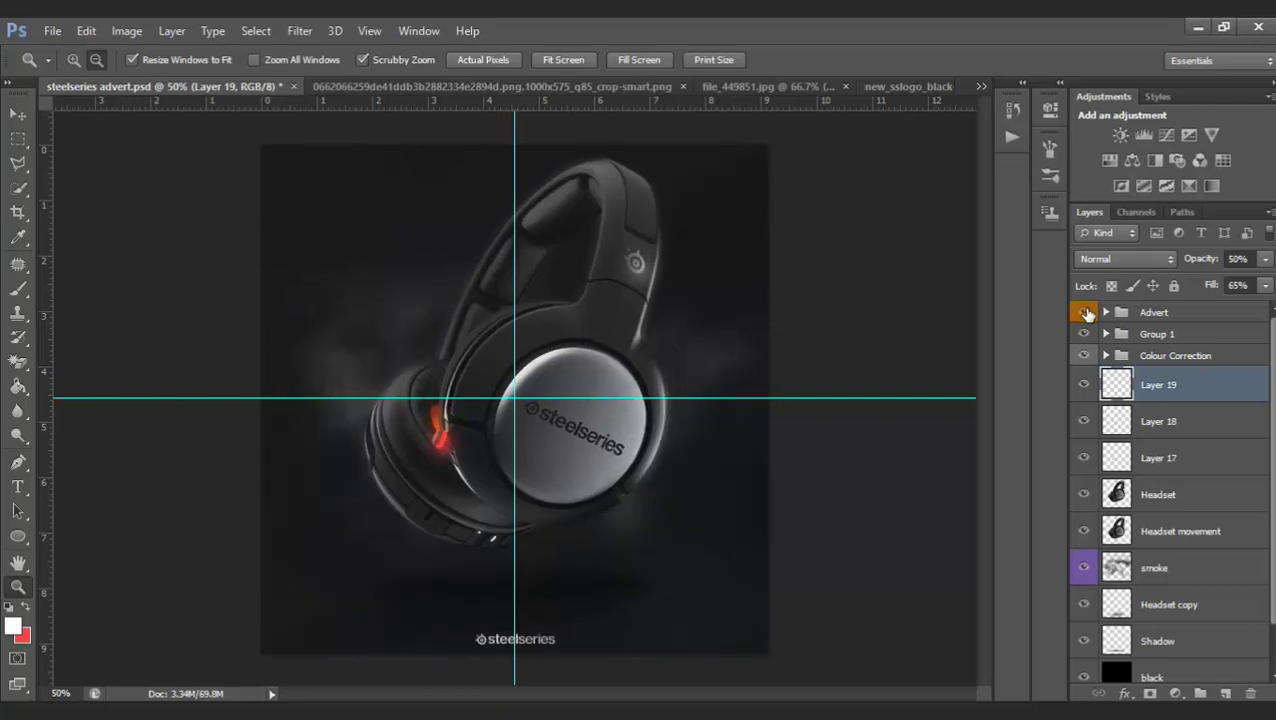
{"action": "left_click", "coordinate": [1085, 313]}
{"action": "left_click", "coordinate": [1140, 356]}
{"action": "left_click", "coordinate": [1238, 259]}
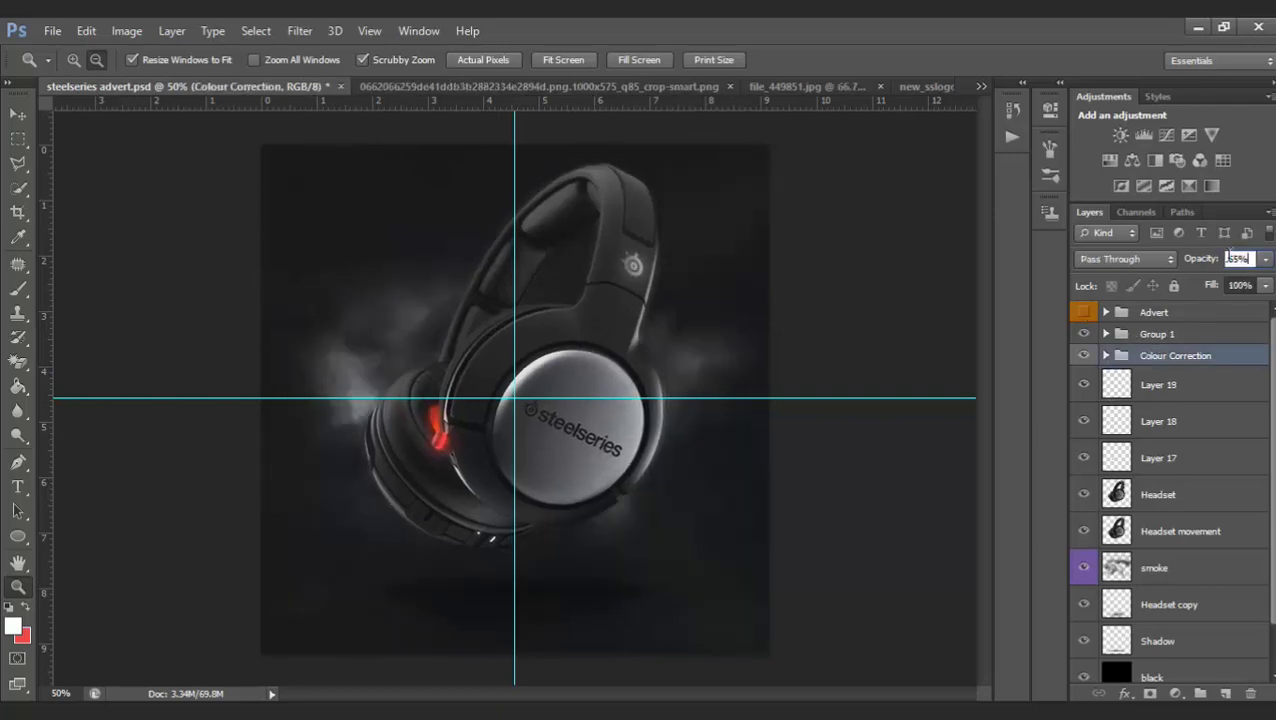
{"action": "type", "text": "6"}
{"action": "key", "text": "BackSpace"}
{"action": "type", "text": "55"}
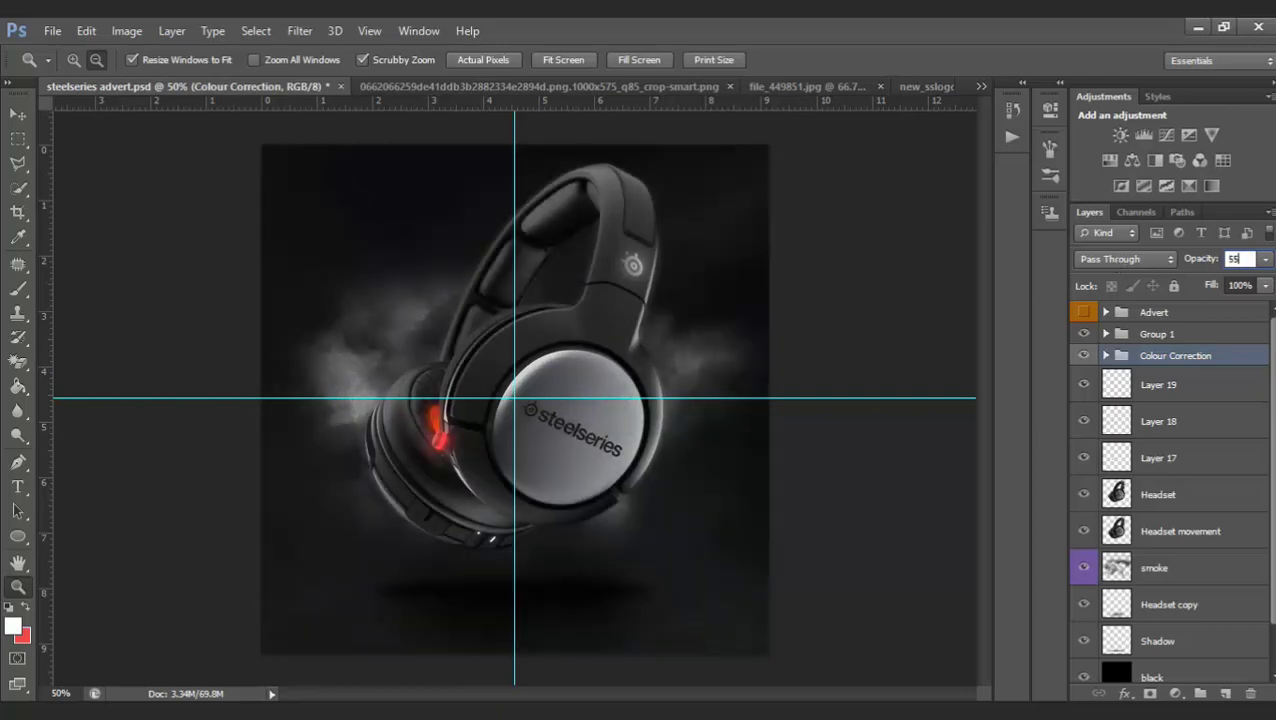
Soften the smoke layer with a light Gaussian Blur of only a few pixels
{"action": "left_click", "coordinate": [1170, 564]}
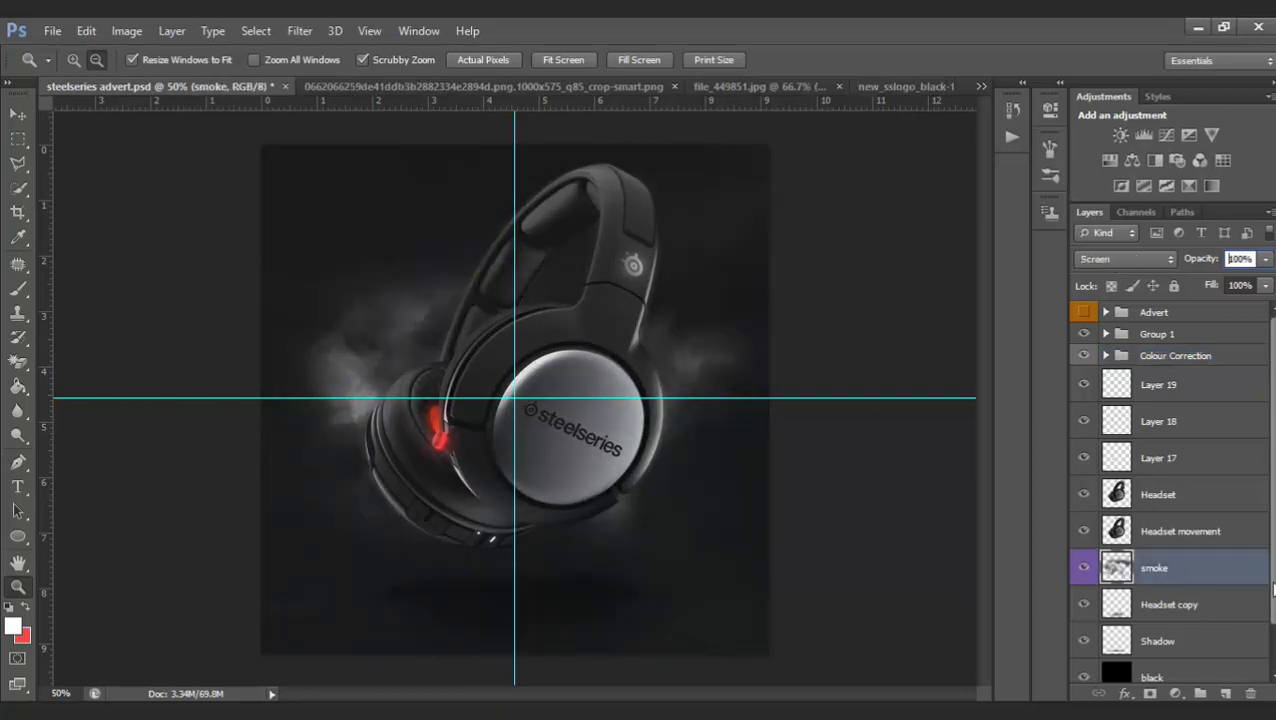
{"action": "left_click", "coordinate": [298, 33]}
{"action": "mouse_move", "coordinate": [316, 222]}
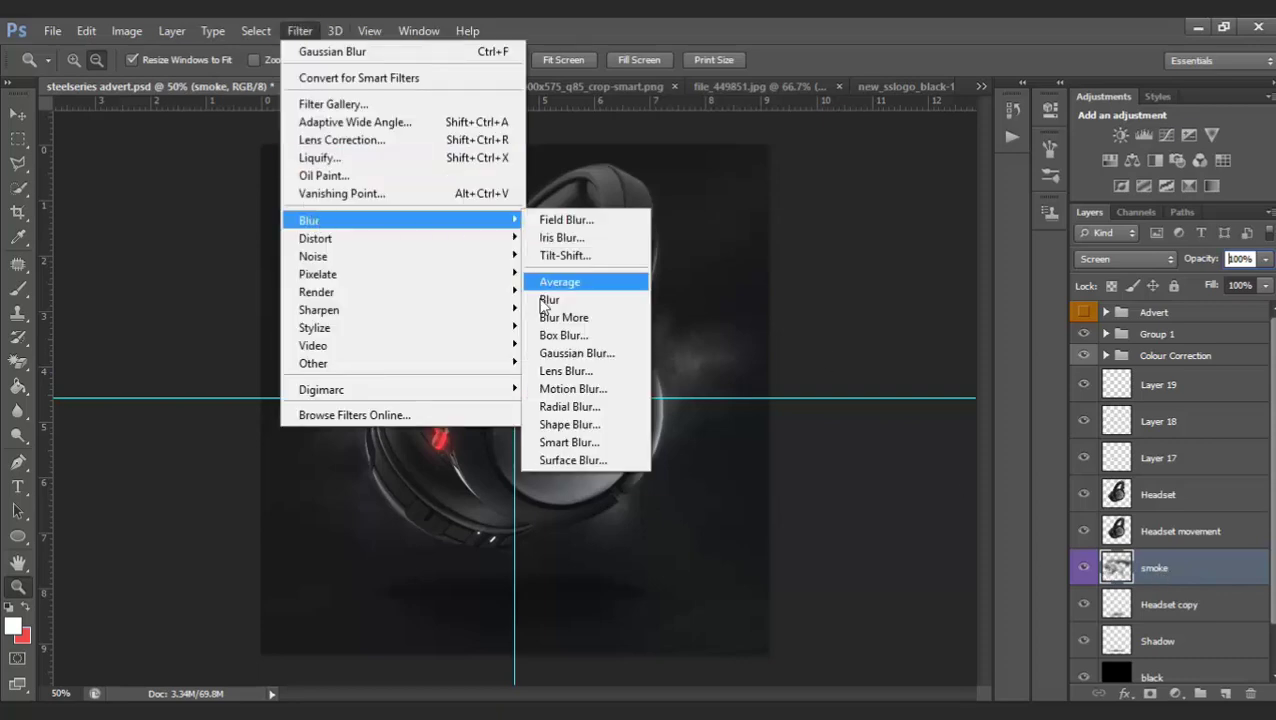
{"action": "left_click", "coordinate": [566, 354]}
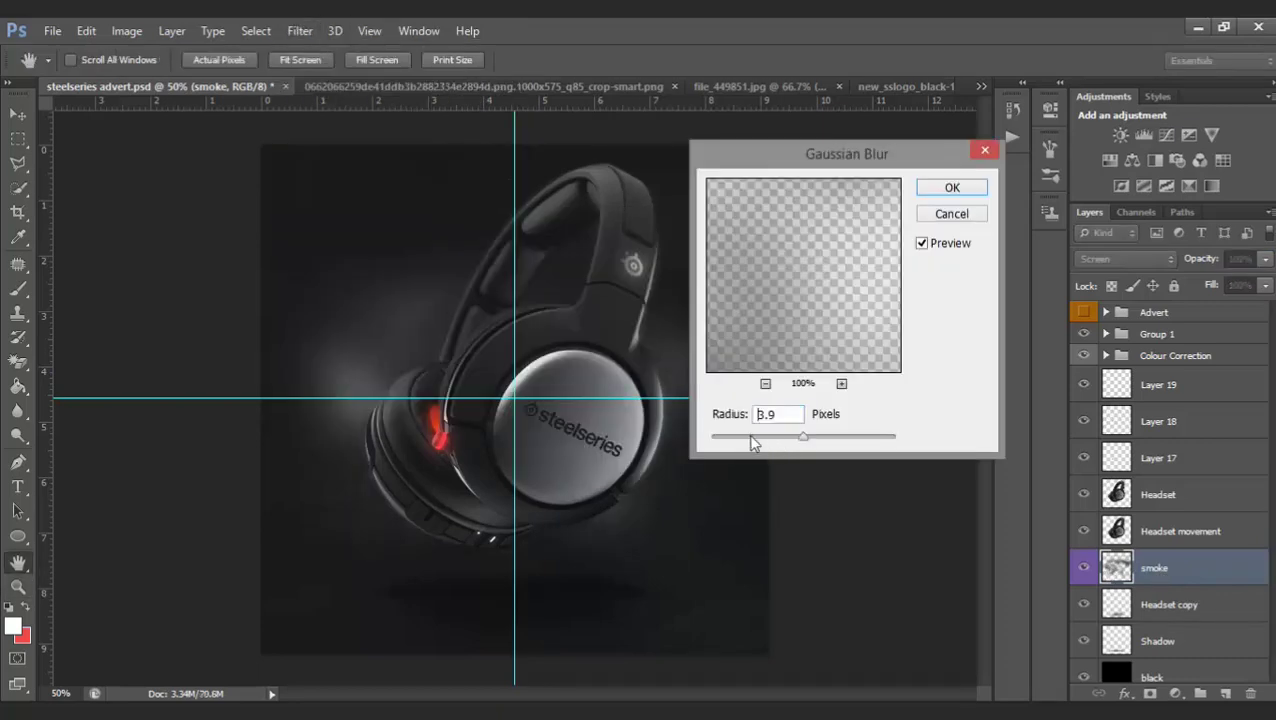
{"action": "left_click_drag", "start_coordinate": [750, 437], "coordinate": [742, 435]}
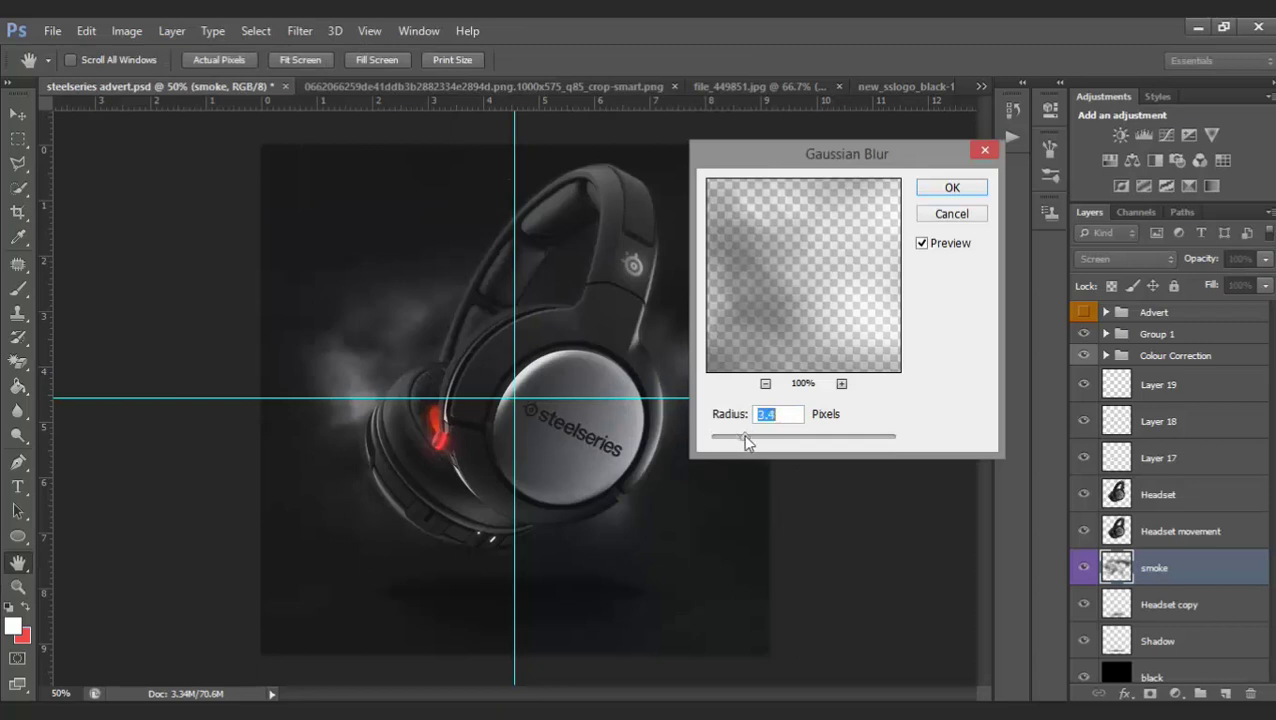
{"action": "left_click_drag", "start_coordinate": [735, 434], "coordinate": [733, 434]}
{"action": "left_click", "coordinate": [952, 187]}
Reduce the smoke layer's opacity slightly and compare the image with the finished Advert group
{"action": "left_click", "coordinate": [1082, 314]}
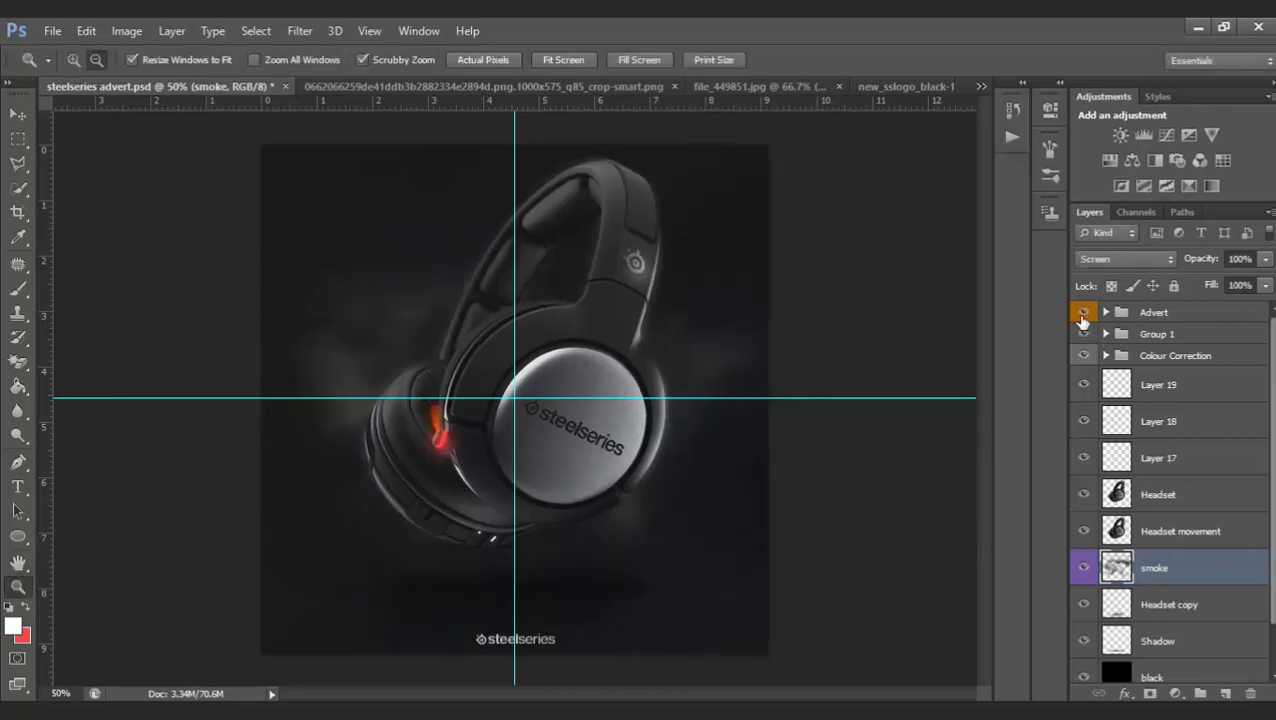
{"action": "left_click", "coordinate": [1082, 316]}
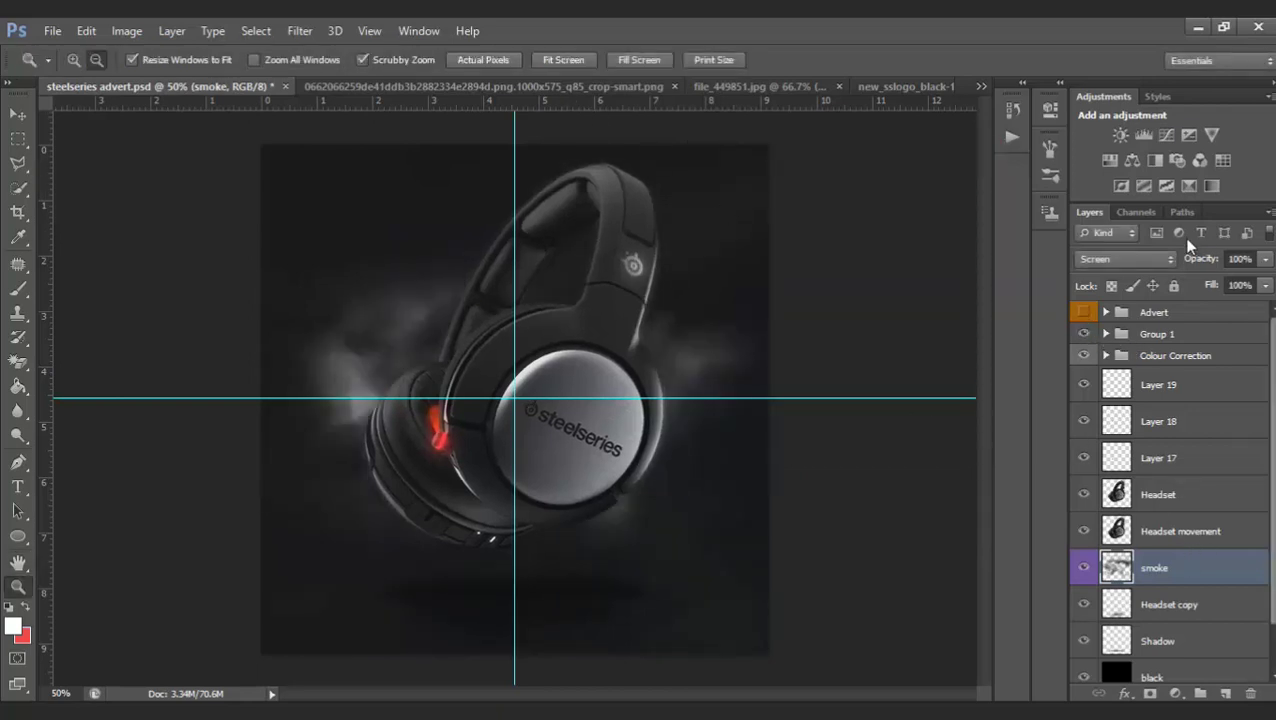
{"action": "left_click", "coordinate": [1248, 258]}
{"action": "type", "text": "80"}
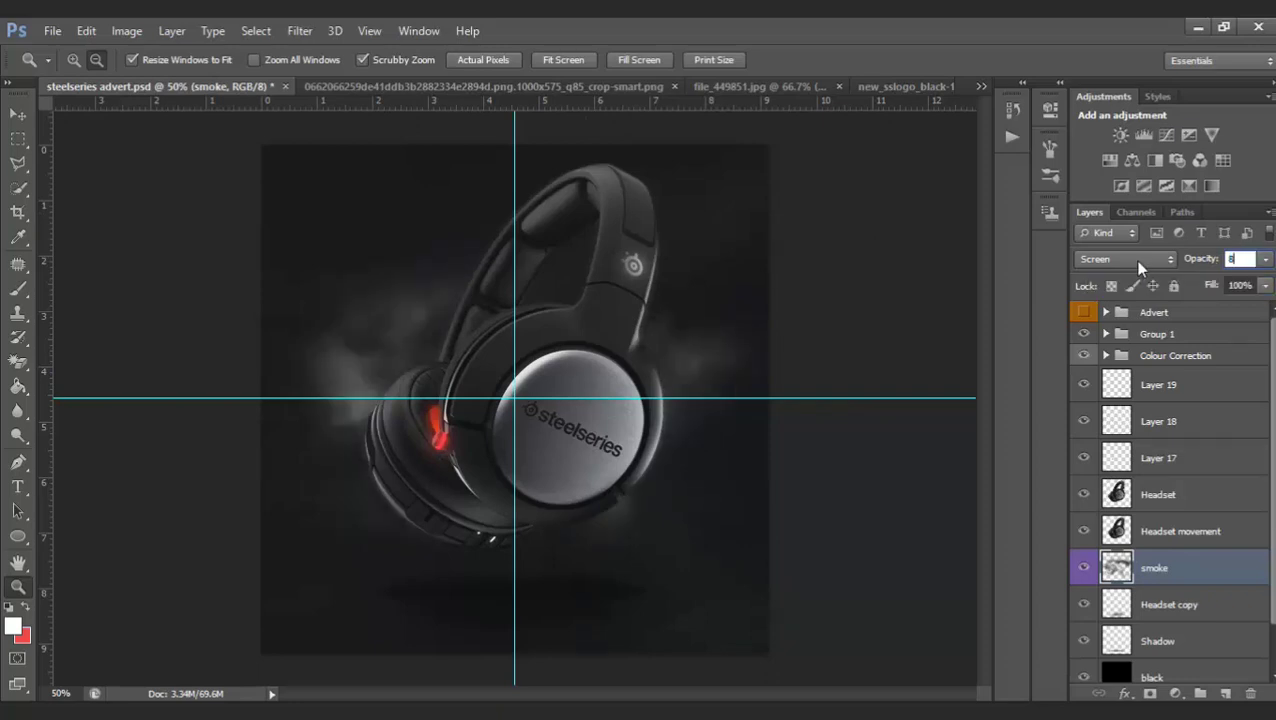
{"action": "type", "text": "0"}
{"action": "type", "text": "5"}
{"action": "key", "text": "Return"}
{"action": "left_click", "coordinate": [1083, 312]}
{"action": "left_click", "coordinate": [1083, 312]}
Copy the black SteelSeries logo from new_sslogo_black-1.png into the lower part of the advert document
{"action": "left_click", "coordinate": [888, 82]}
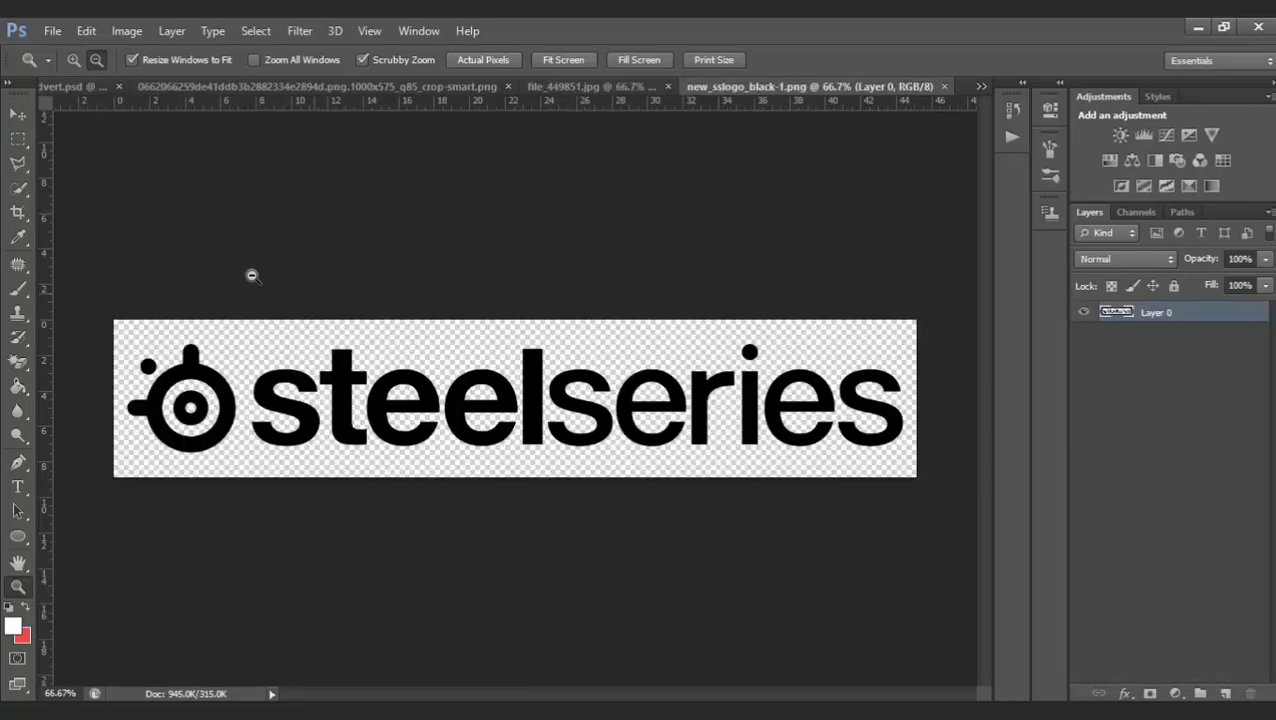
{"action": "left_click", "coordinate": [17, 113]}
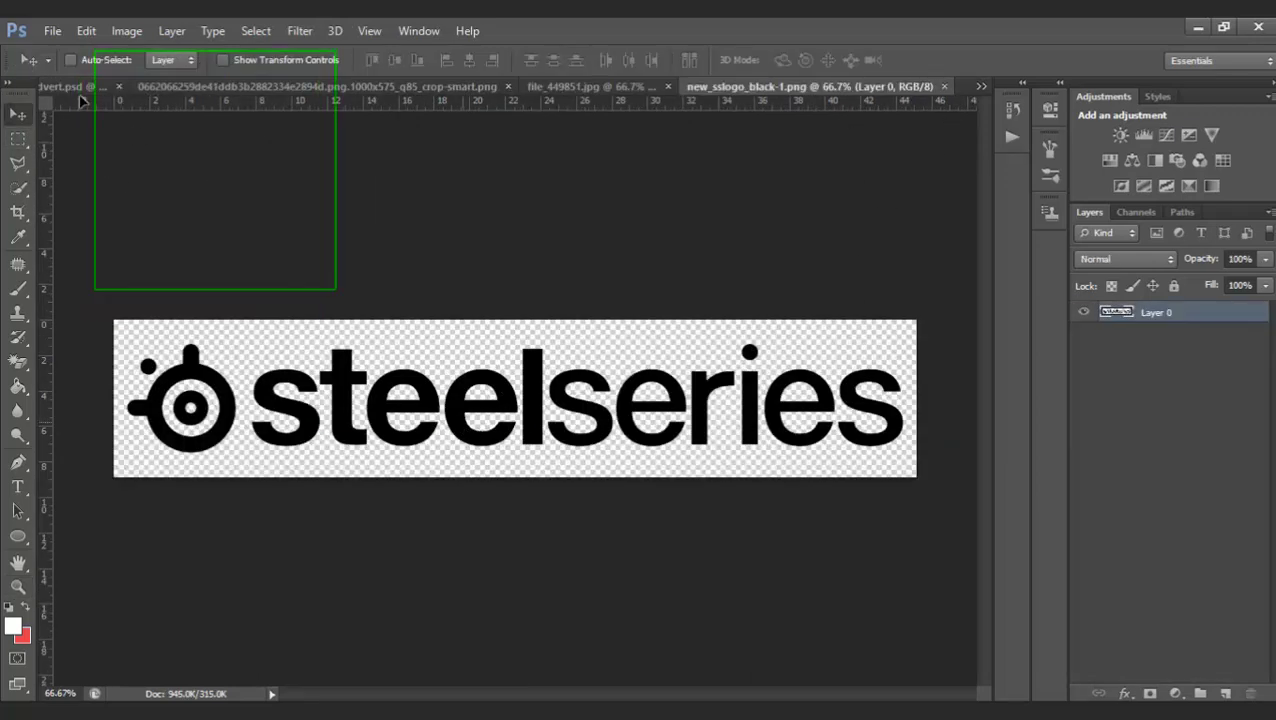
{"action": "left_click_drag", "start_coordinate": [82, 92], "coordinate": [578, 590]}
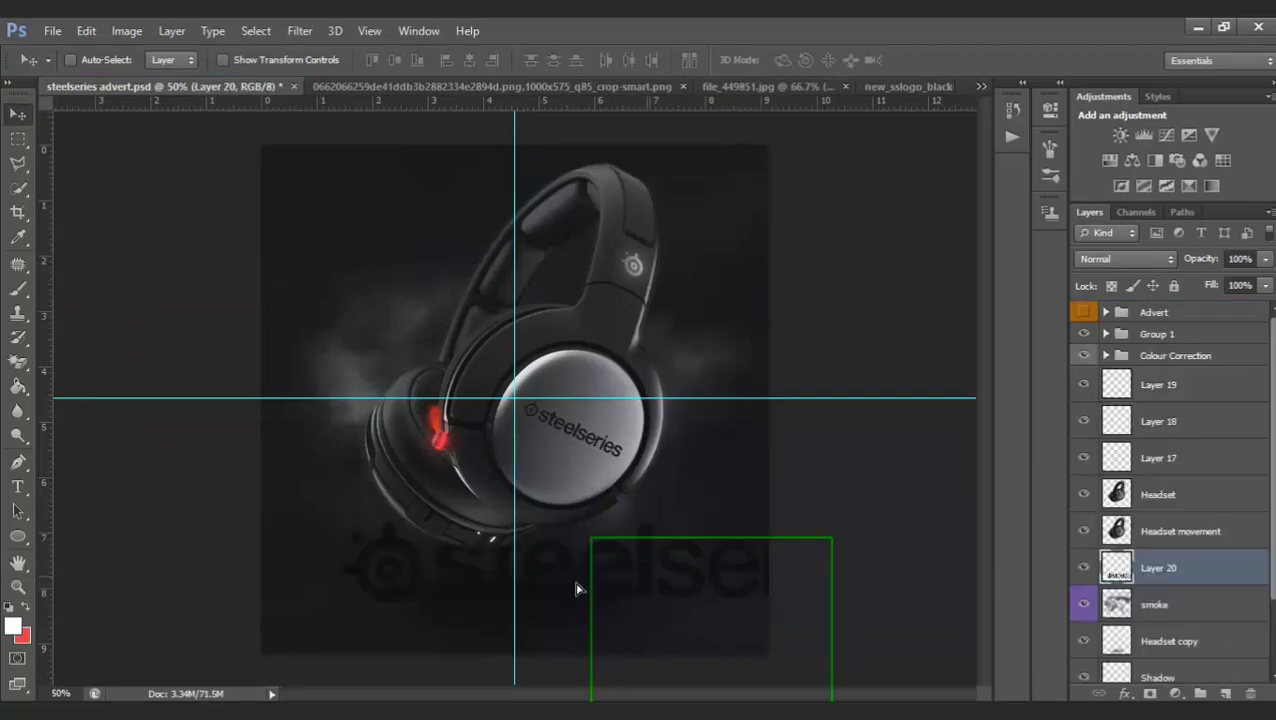
Apply a white Color Overlay at 100% opacity with Normal blending to the SteelSeries logo layer
{"action": "right_click", "coordinate": [1181, 568]}
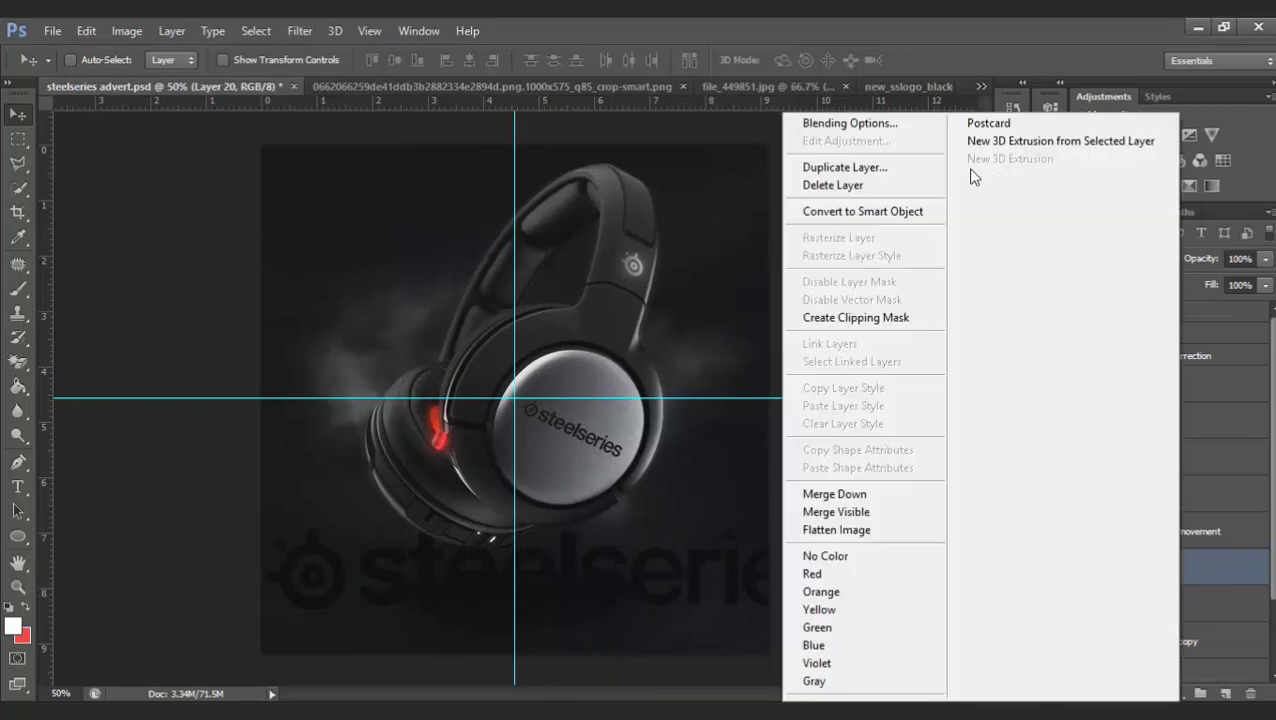
{"action": "left_click", "coordinate": [866, 124]}
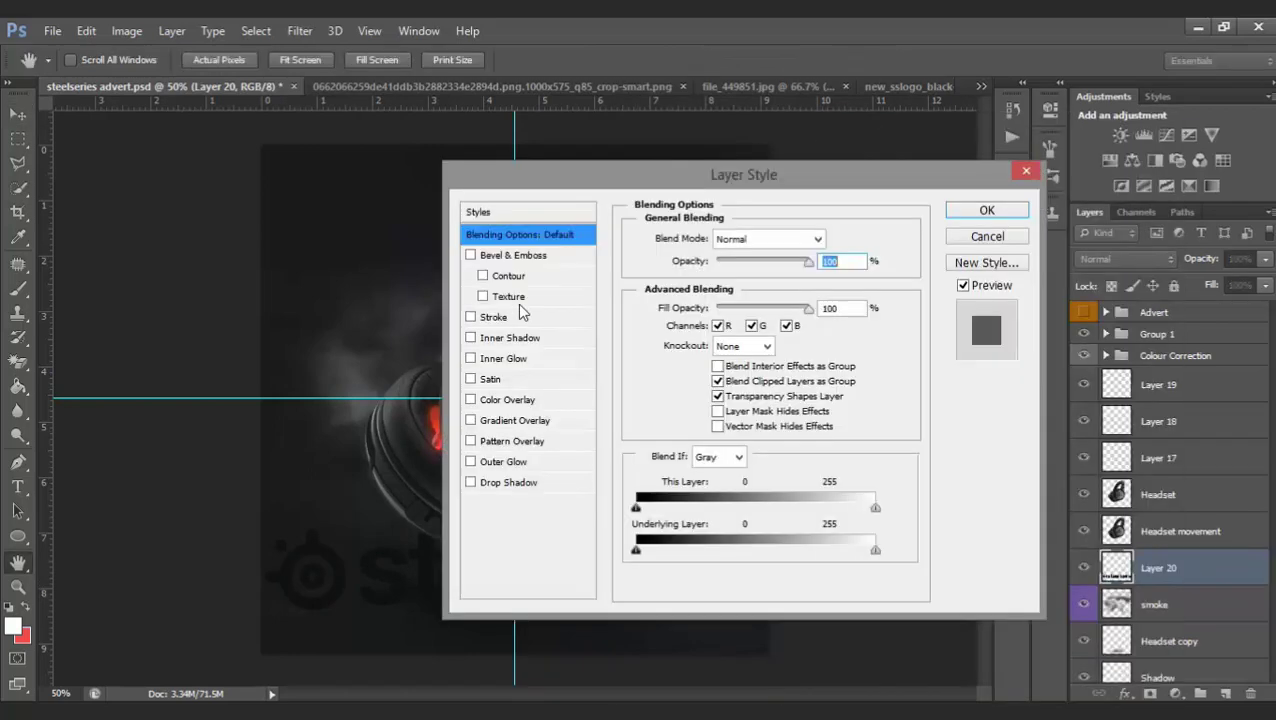
{"action": "left_click", "coordinate": [470, 399]}
{"action": "left_click", "coordinate": [507, 399]}
{"action": "left_click", "coordinate": [836, 240]}
{"action": "left_click_drag", "start_coordinate": [897, 451], "coordinate": [575, 237]}
{"action": "left_click", "coordinate": [1250, 270]}
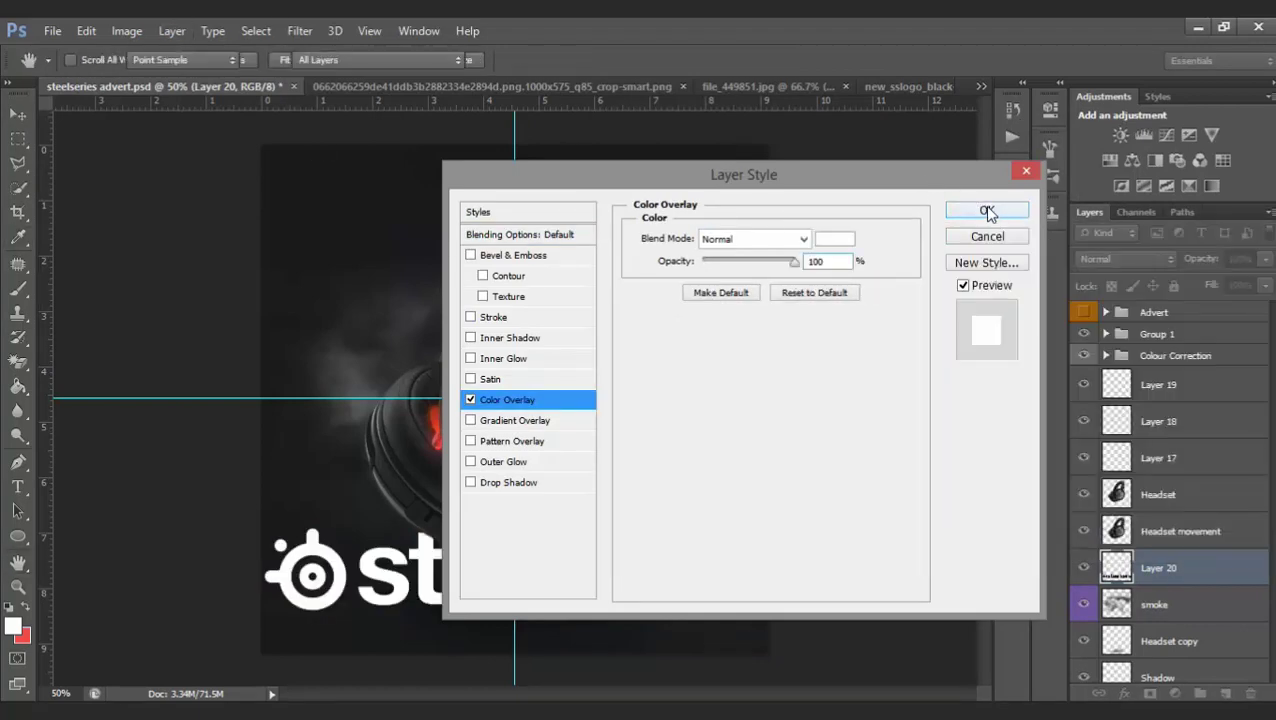
{"action": "left_click", "coordinate": [986, 210]}
Scale the white logo down to a small mark centred near the image's lower edge and hide the guides
{"action": "key", "text": "ctrl+t"}
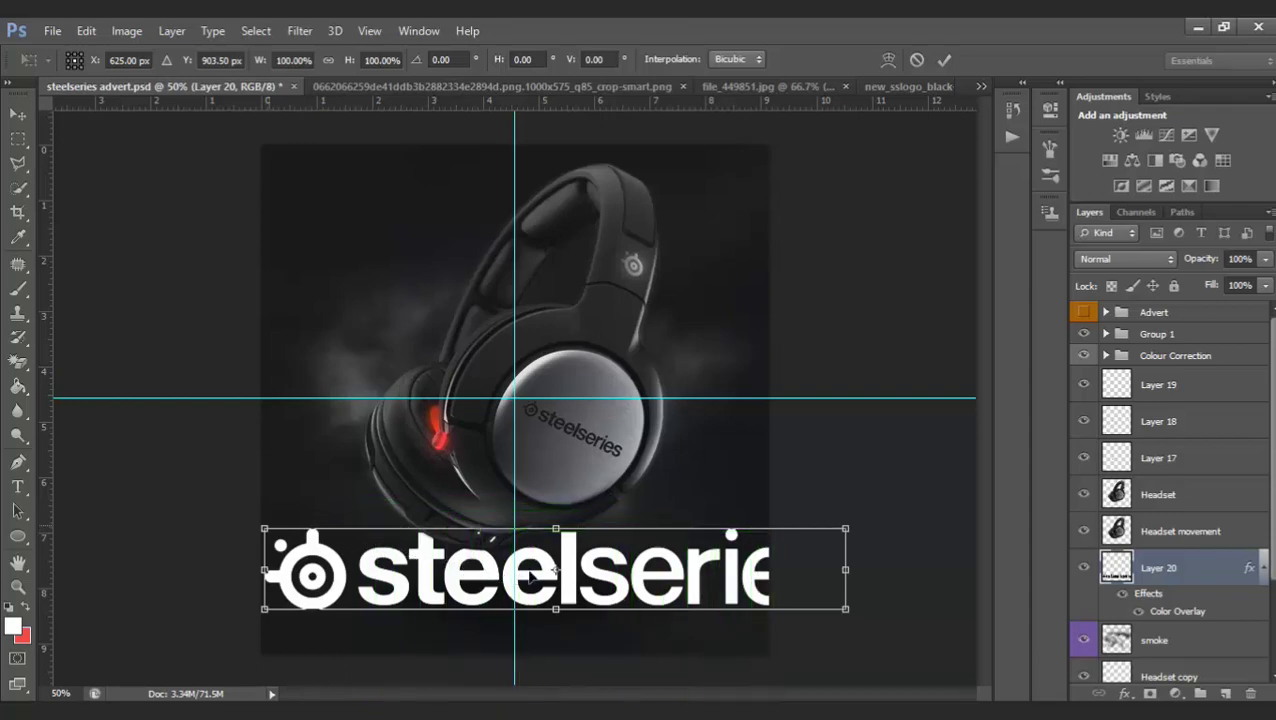
{"action": "key", "text": "ctrl+z"}
{"action": "key", "text": "Return"}
{"action": "left_click_drag", "start_coordinate": [592, 585], "coordinate": [540, 635]}
{"action": "key", "text": "ctrl+t"}
{"action": "left_click", "coordinate": [945, 60]}
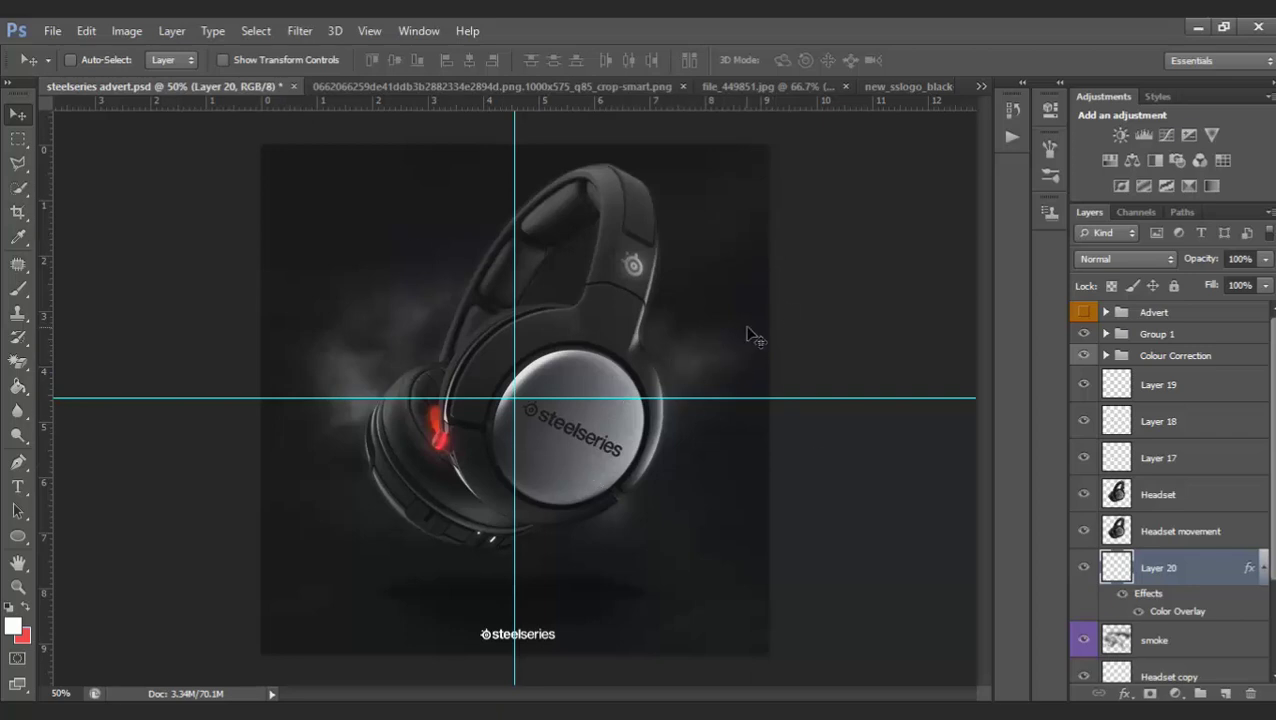
{"action": "key", "text": "ctrl+h"}
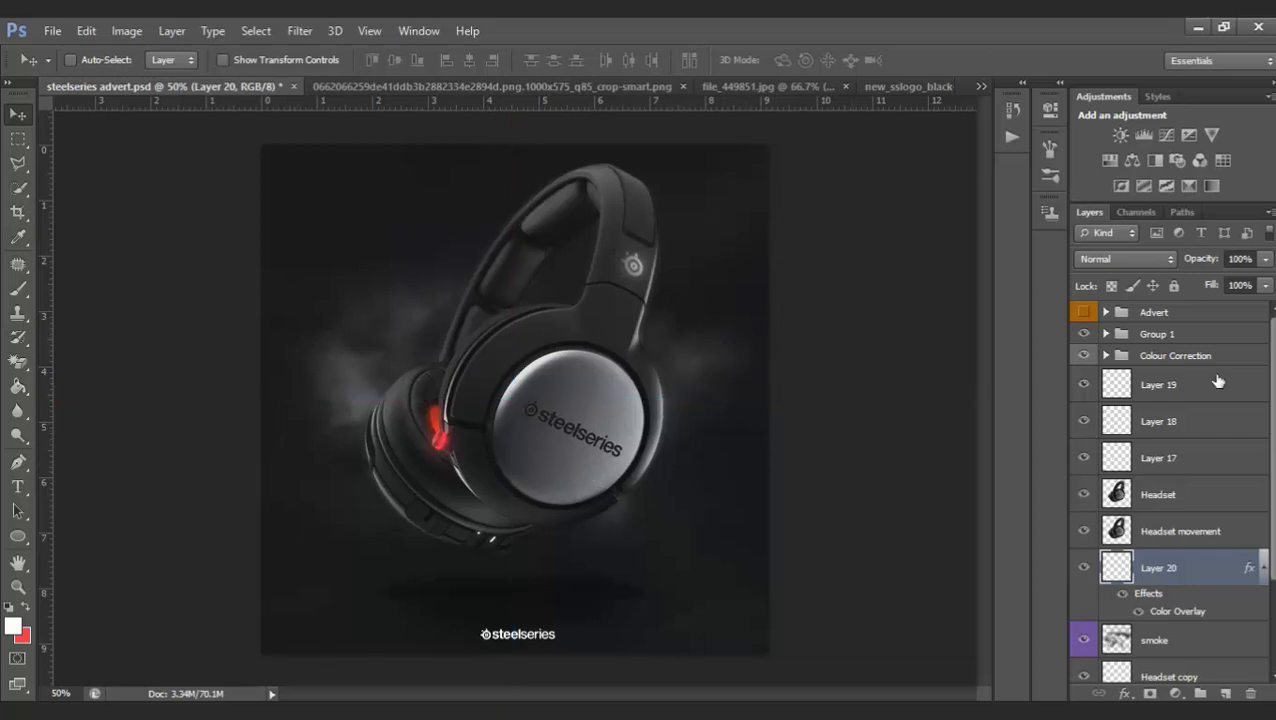
Set the Colour Correction group's opacity to 60% and compare the image with the finished Advert group
{"action": "left_click", "coordinate": [1084, 313]}
{"action": "left_click", "coordinate": [1084, 313]}
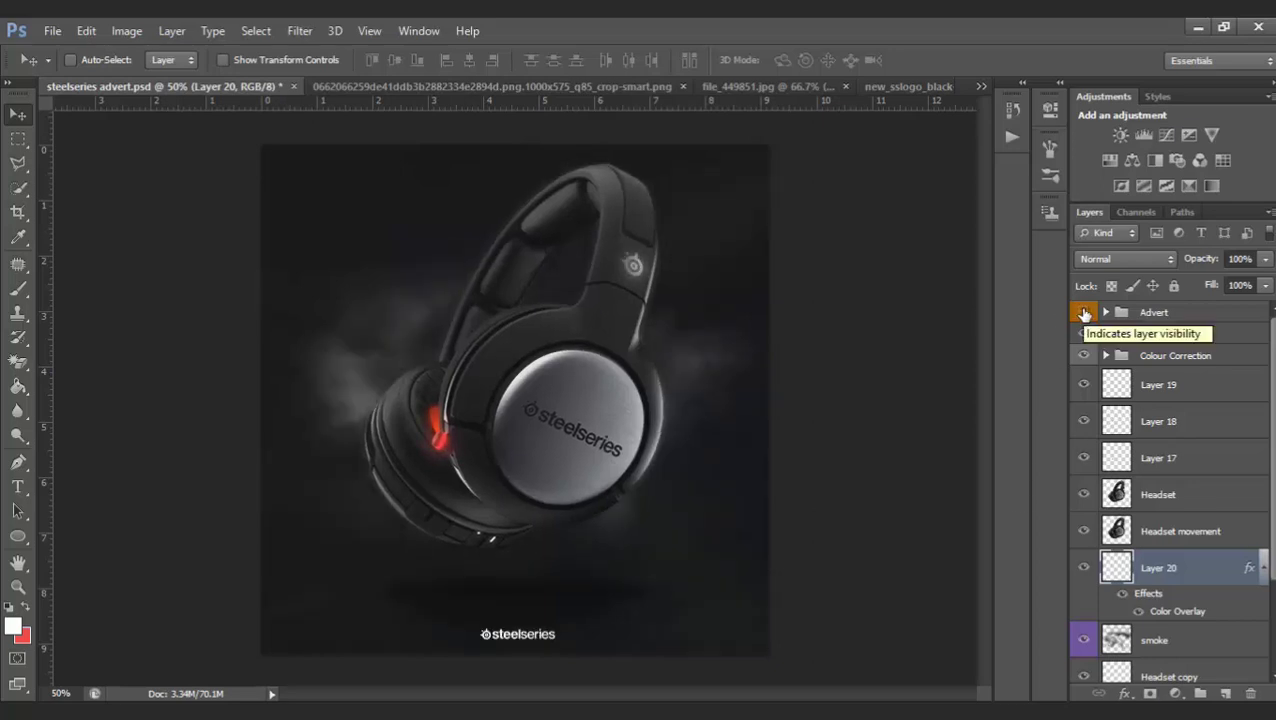
{"action": "left_click", "coordinate": [1246, 259]}
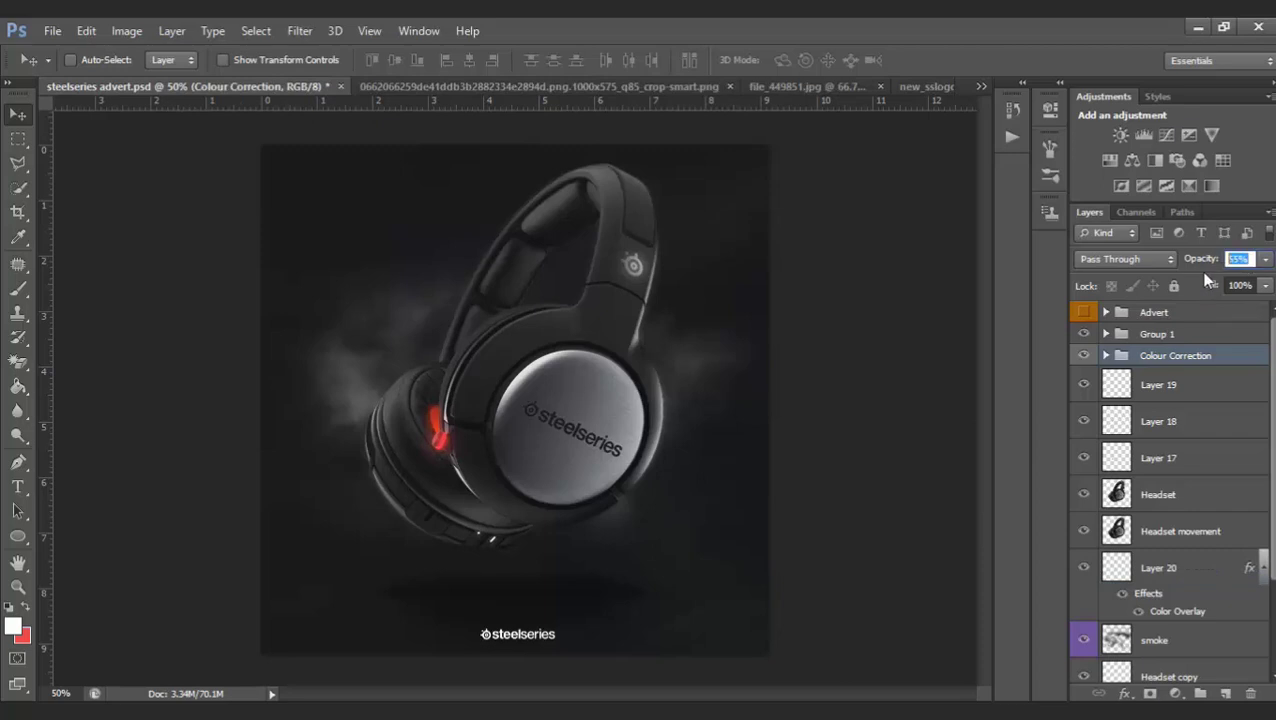
{"action": "left_click", "coordinate": [1185, 380]}
{"action": "left_click", "coordinate": [1084, 312]}
{"action": "left_click", "coordinate": [1084, 312]}
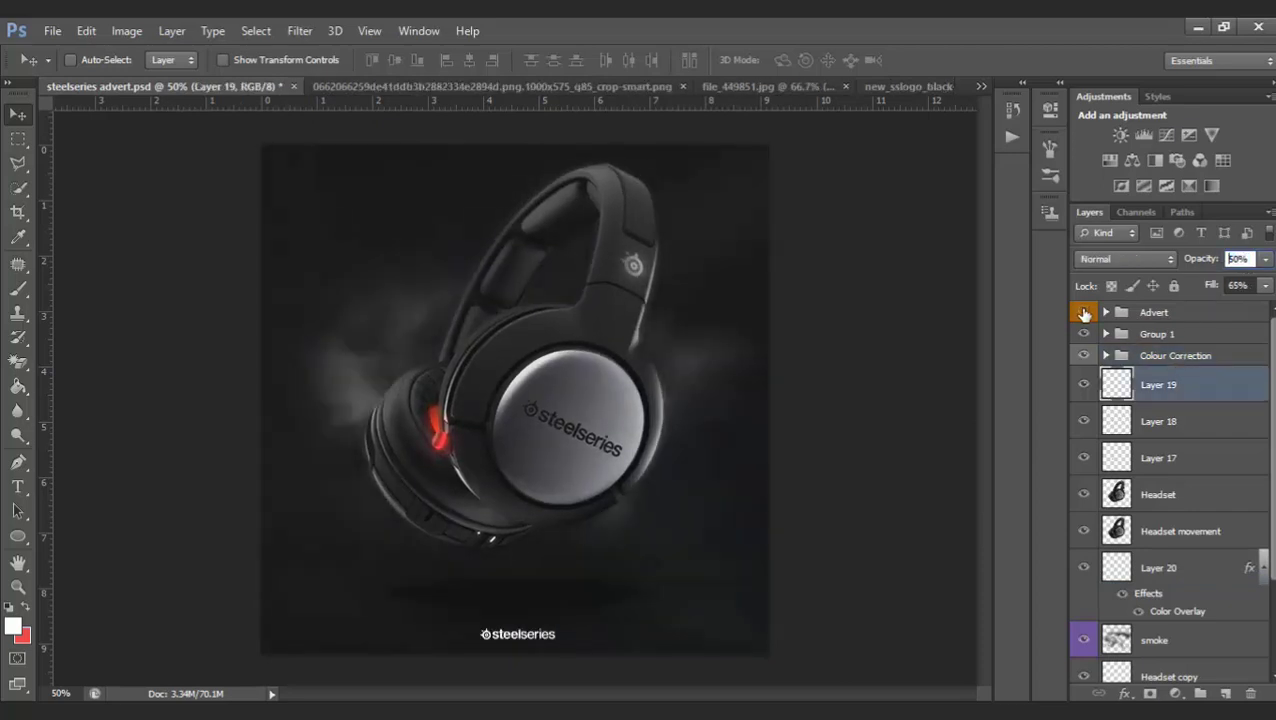
{"action": "left_click", "coordinate": [1085, 312]}
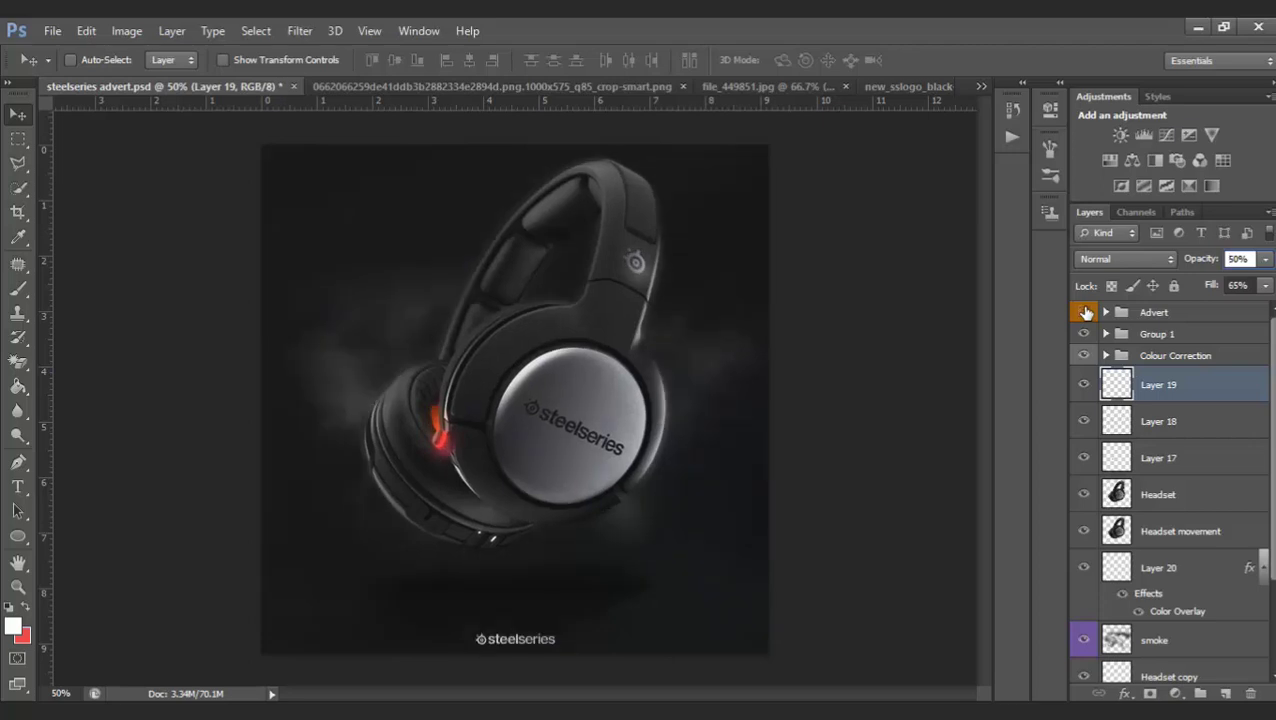
{"action": "left_click", "coordinate": [1085, 312]}
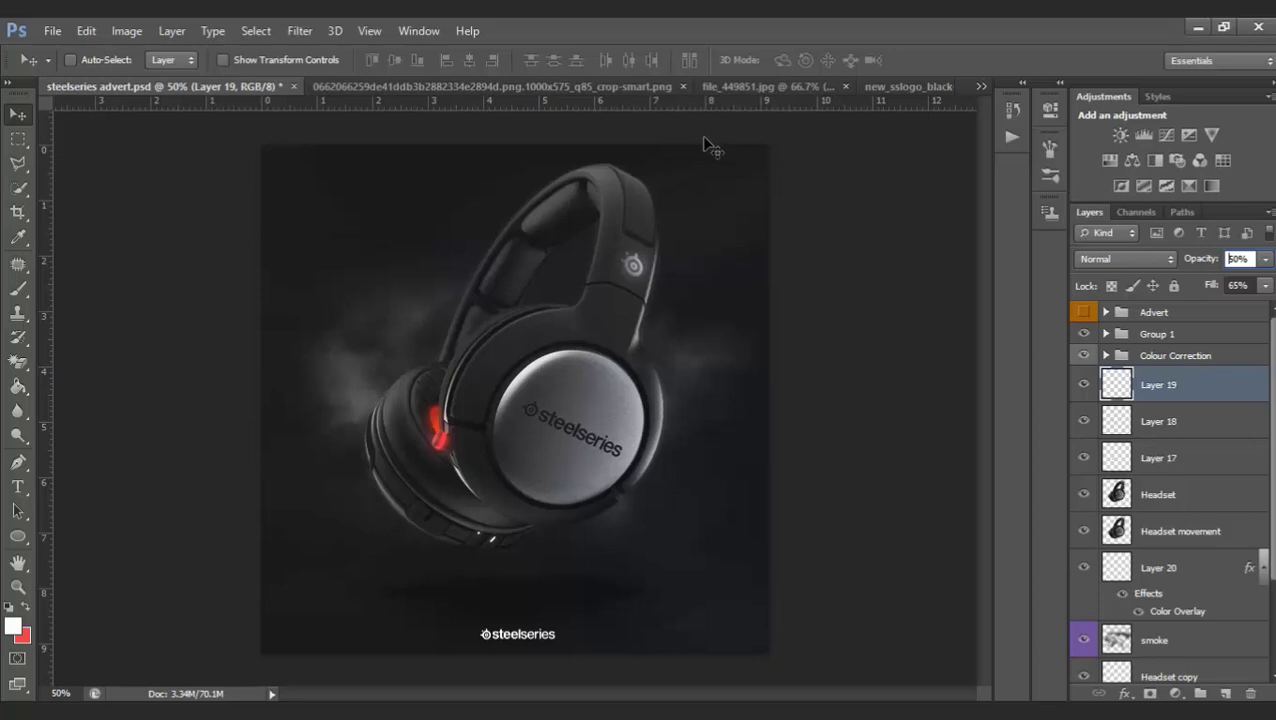
{"action": "left_click", "coordinate": [1147, 362]}
{"action": "scroll", "coordinate": [1170, 500], "scroll_direction": "down", "scroll_amount": 3}
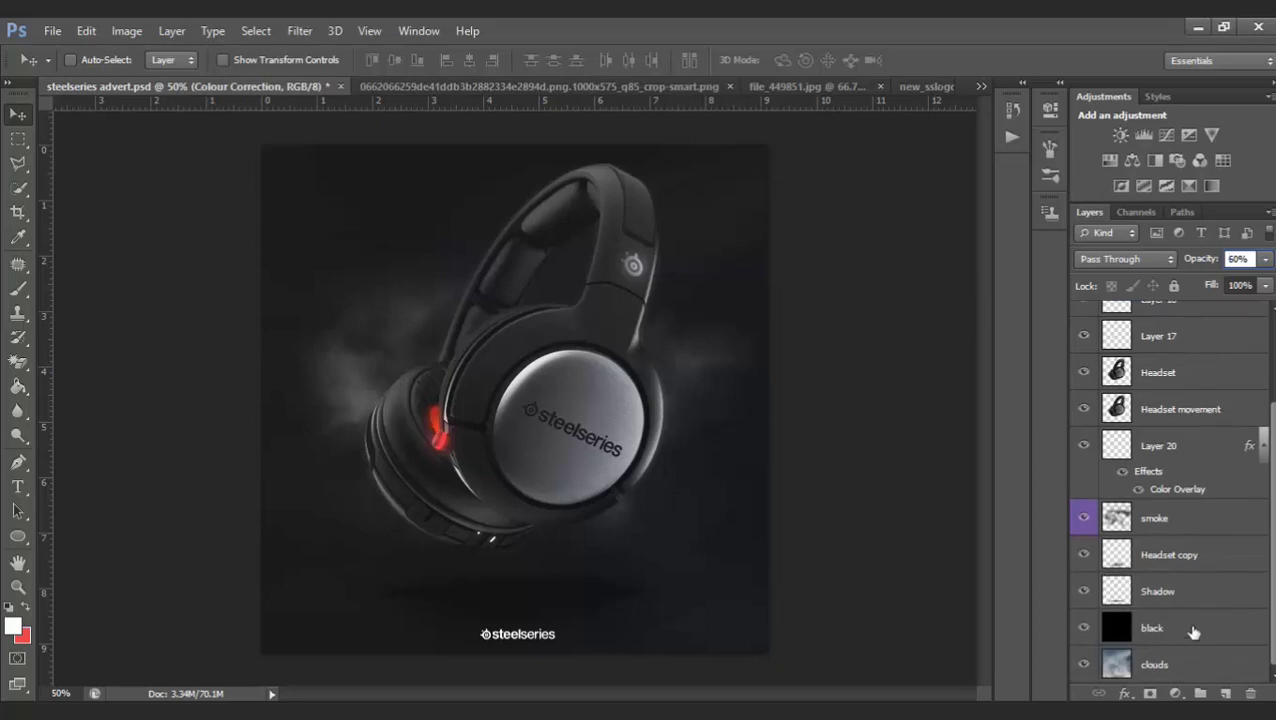
{"action": "left_click", "coordinate": [1185, 655], "text": "shift"}
{"action": "type", "text": "72"}
{"action": "key", "text": "Return"}
{"action": "scroll", "coordinate": [1185, 400], "scroll_direction": "up", "scroll_amount": 3}
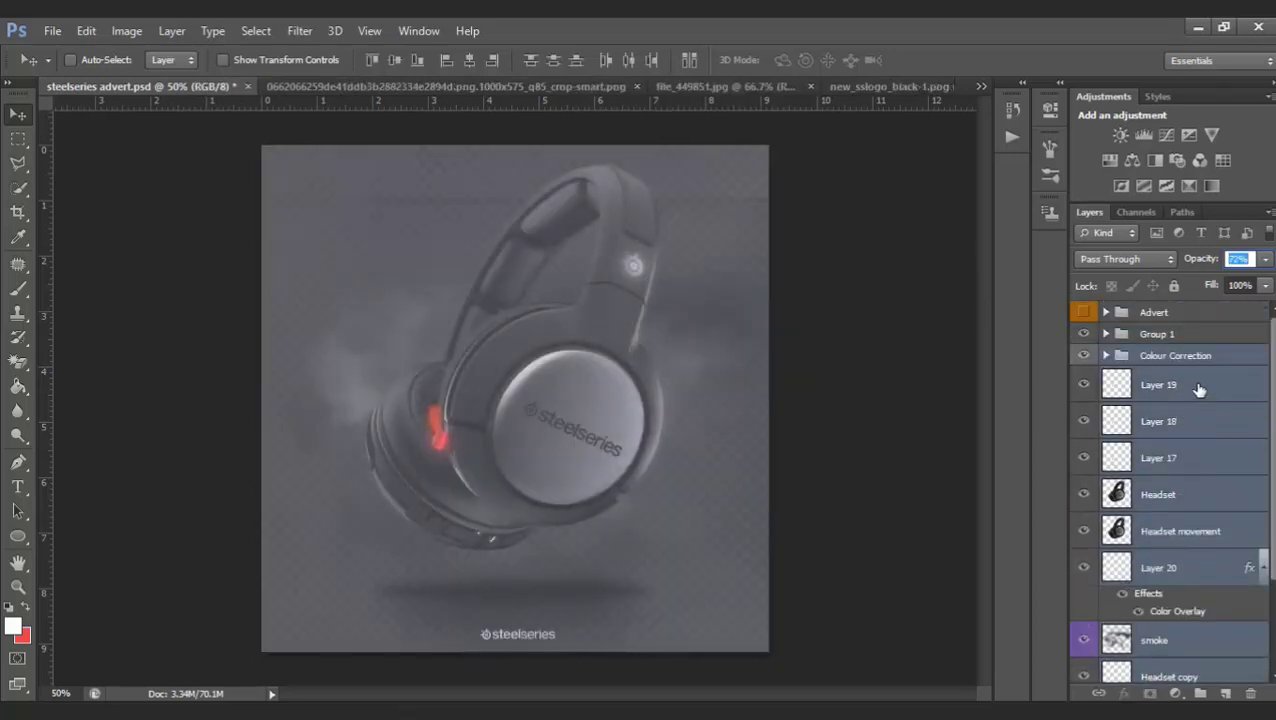
{"action": "left_click", "coordinate": [1182, 355]}
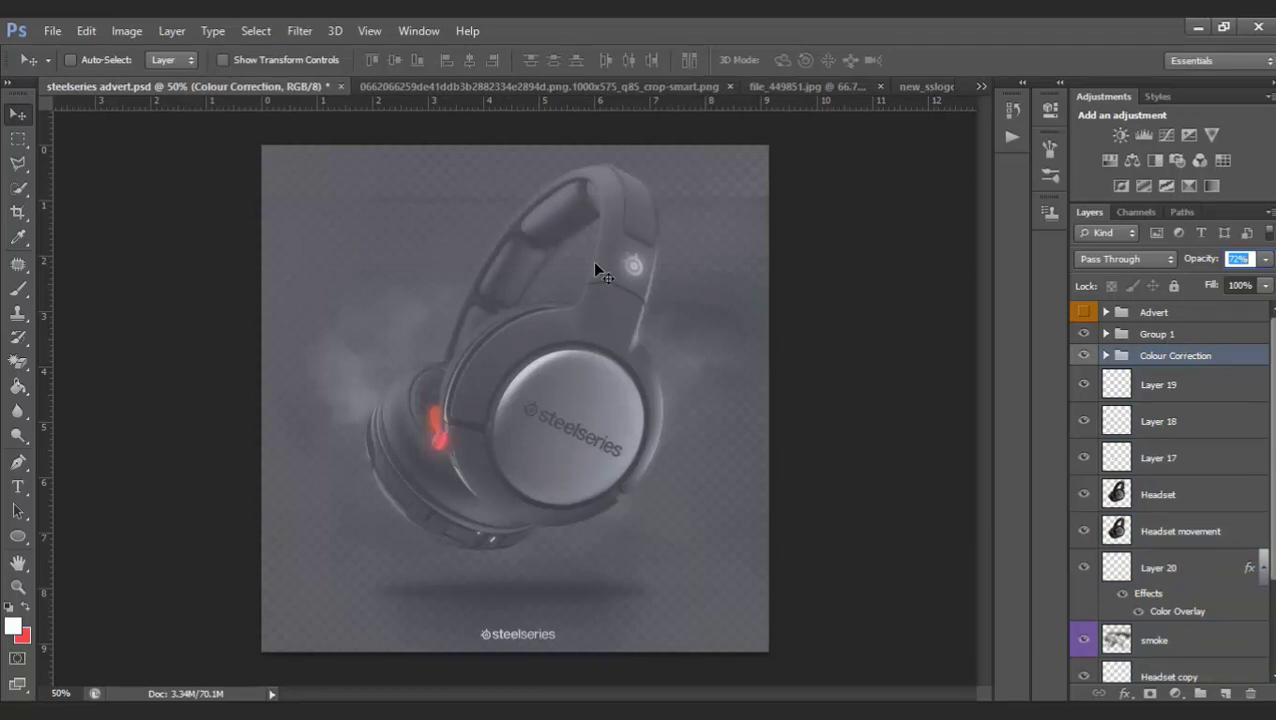
{"action": "type", "text": "60"}
{"action": "key", "text": "Return"}
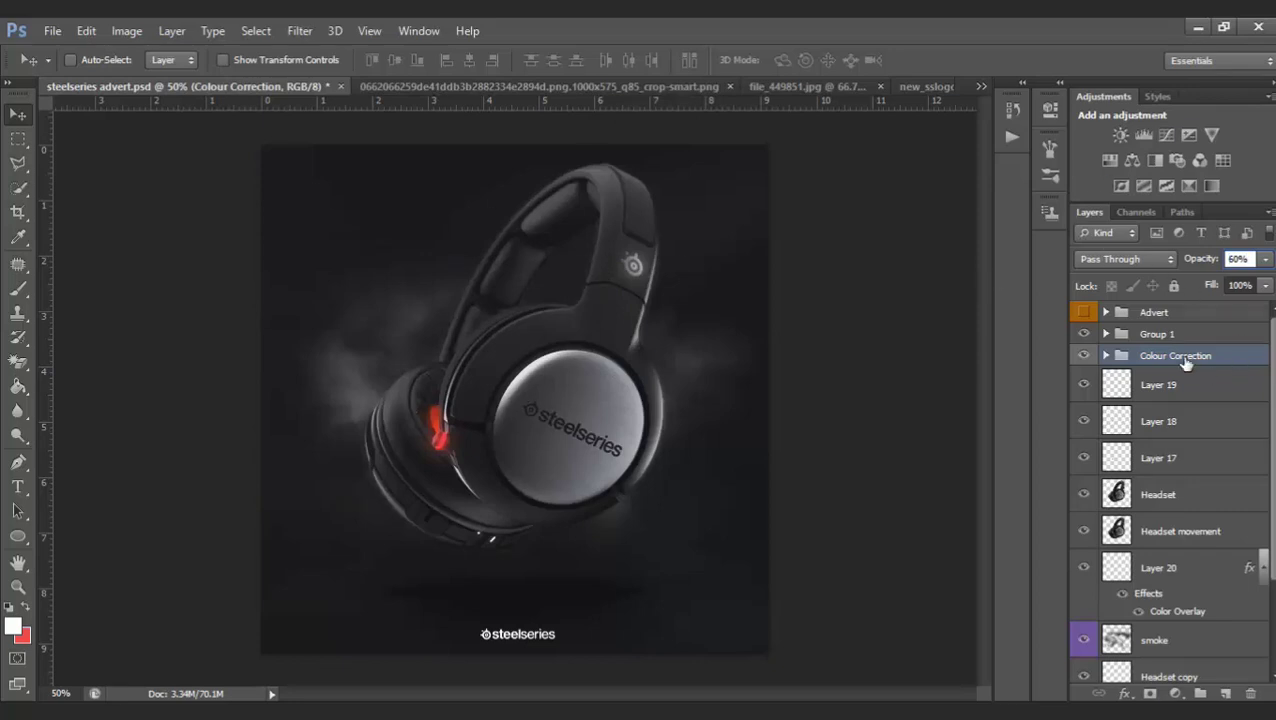
Move everything from the Colour Correction group down to the clouds layer into Group 1
{"action": "scroll", "coordinate": [1161, 645], "scroll_direction": "down", "scroll_amount": 3}
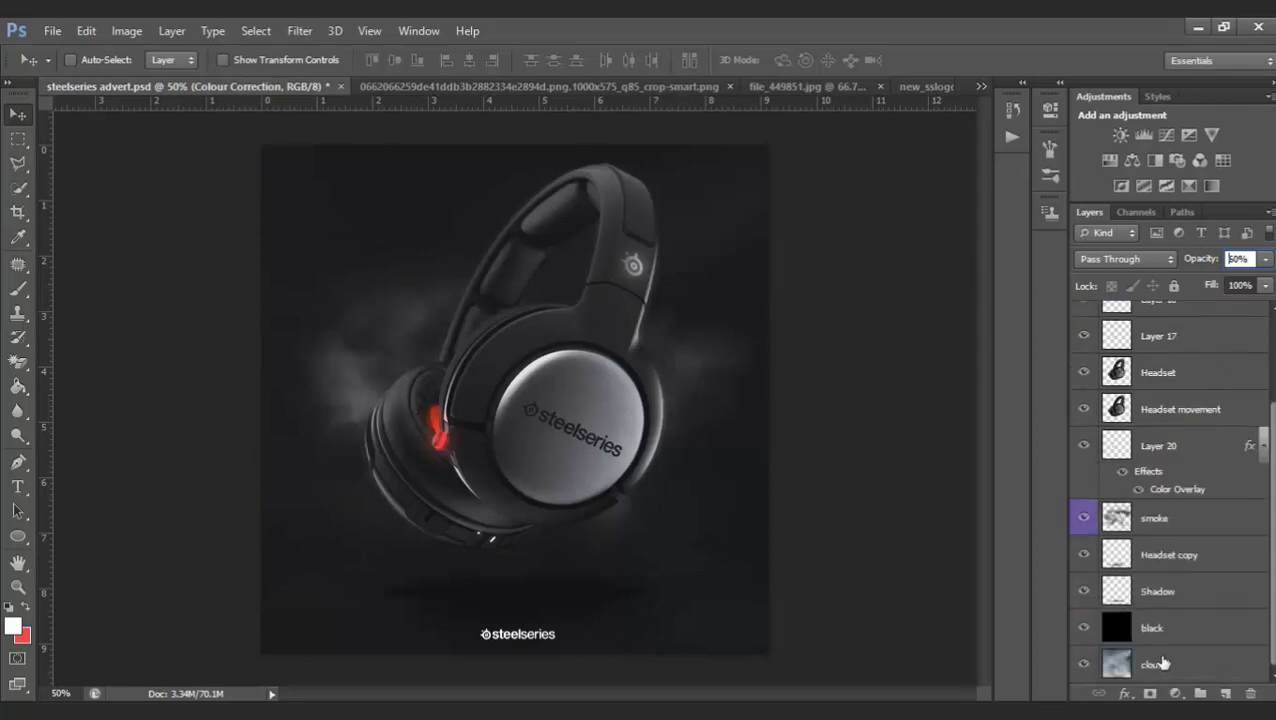
{"action": "left_click", "coordinate": [1160, 665], "text": "shift"}
{"action": "scroll", "coordinate": [1170, 467], "scroll_direction": "up", "scroll_amount": 3}
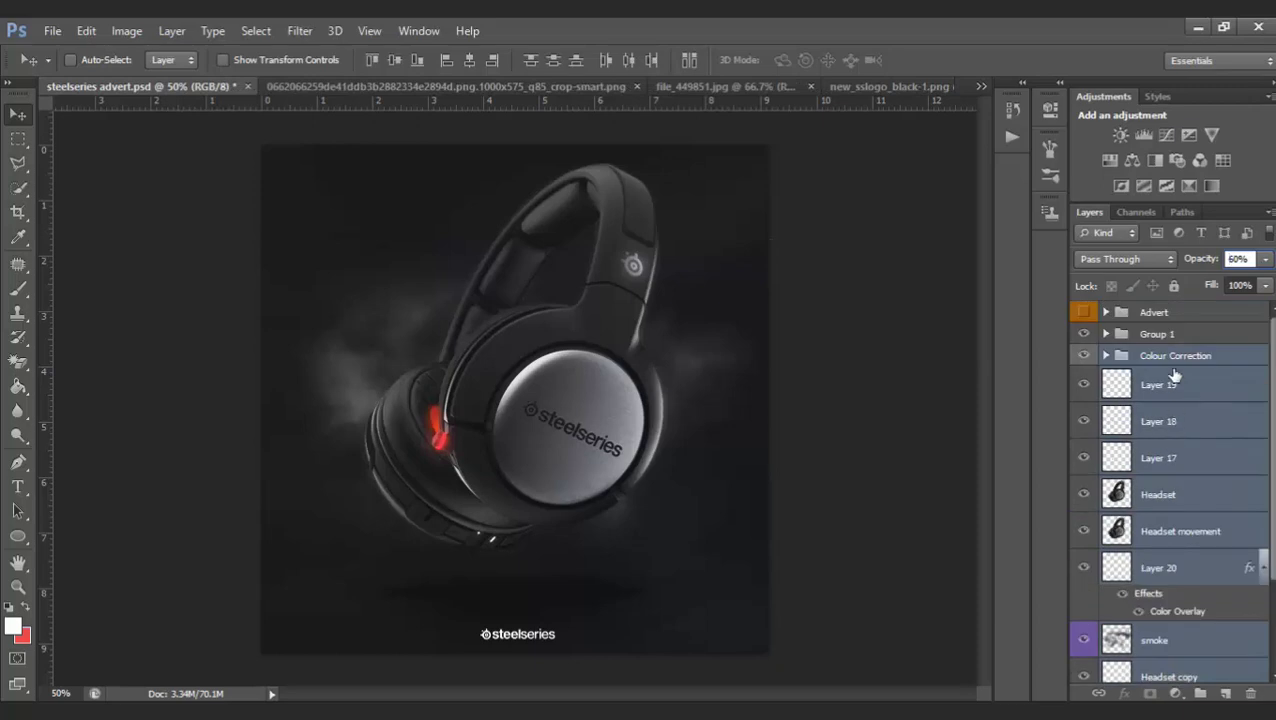
{"action": "left_click_drag", "start_coordinate": [1120, 338], "coordinate": [1118, 334]}
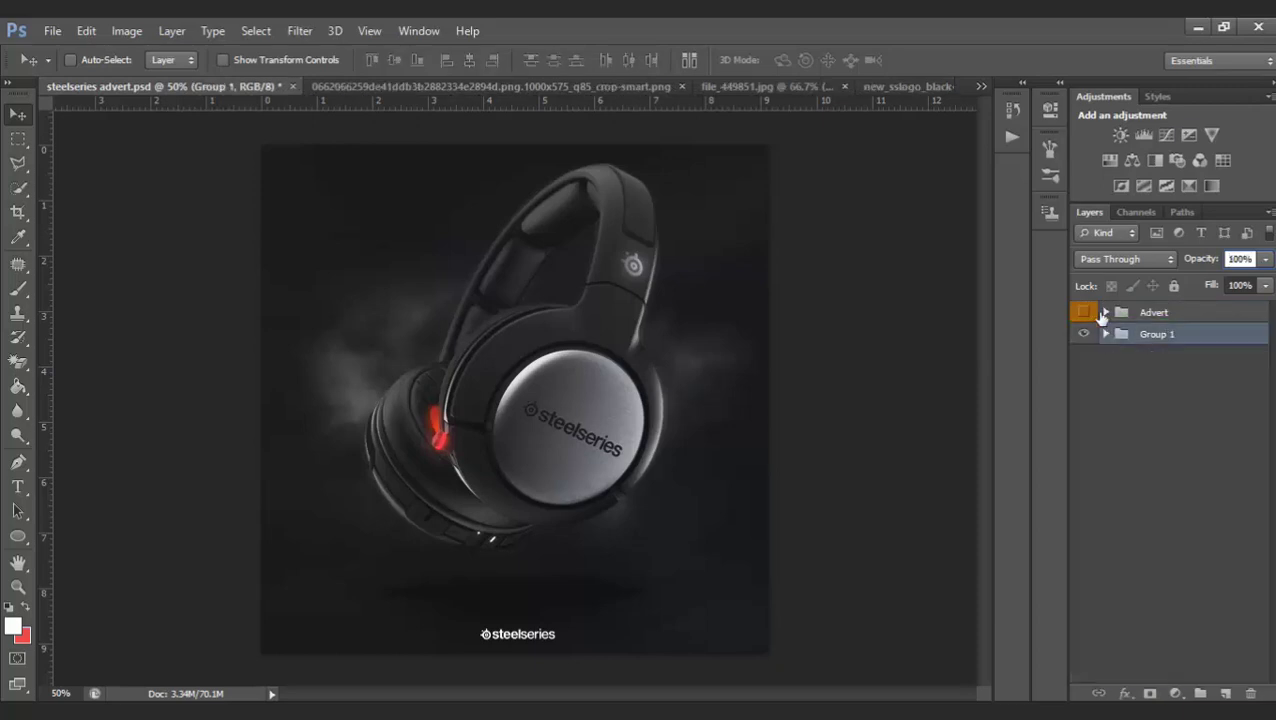
Compare the image with the finished Advert group and review the layers and Colour Correction subgroup inside Group 1
{"action": "left_click", "coordinate": [1084, 312]}
{"action": "left_click", "coordinate": [1085, 312]}
{"action": "left_click", "coordinate": [1085, 312]}
{"action": "left_click", "coordinate": [1085, 312]}
{"action": "left_click", "coordinate": [1105, 334]}
{"action": "scroll", "coordinate": [1160, 400], "scroll_direction": "down", "scroll_amount": 3}
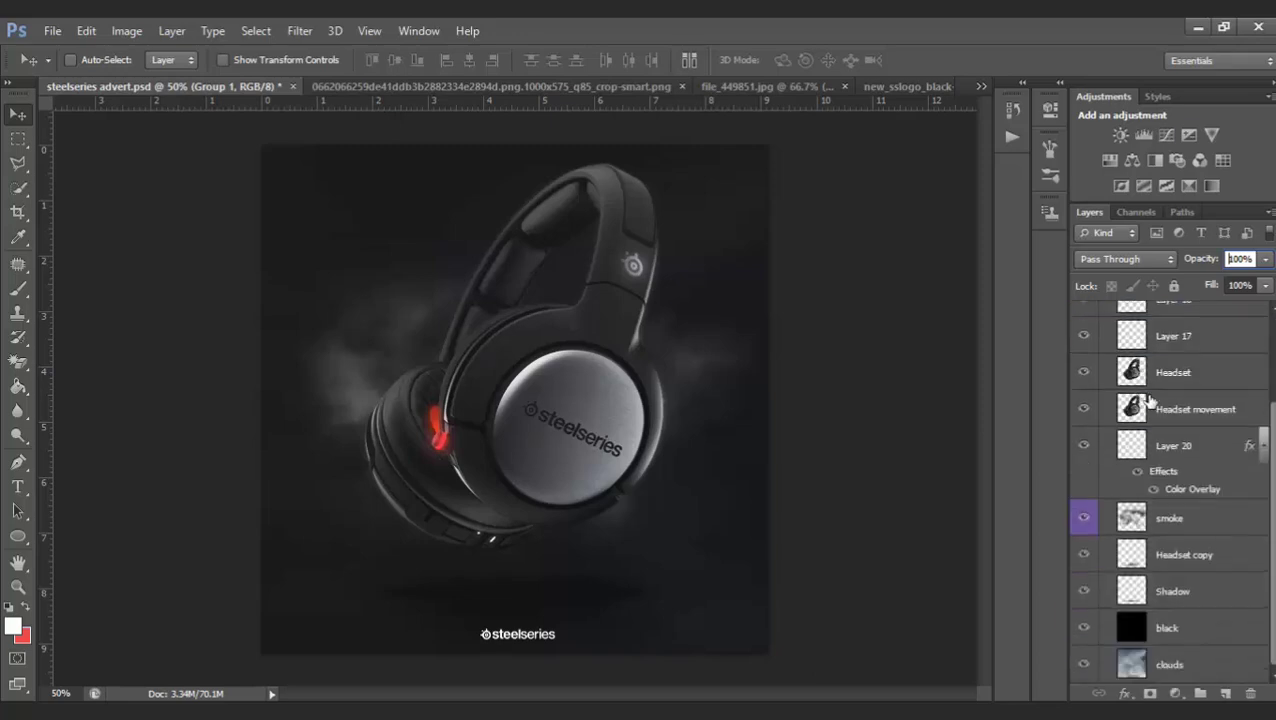
{"action": "scroll", "coordinate": [1168, 402], "scroll_direction": "up", "scroll_amount": 3}
{"action": "left_click", "coordinate": [1120, 355]}
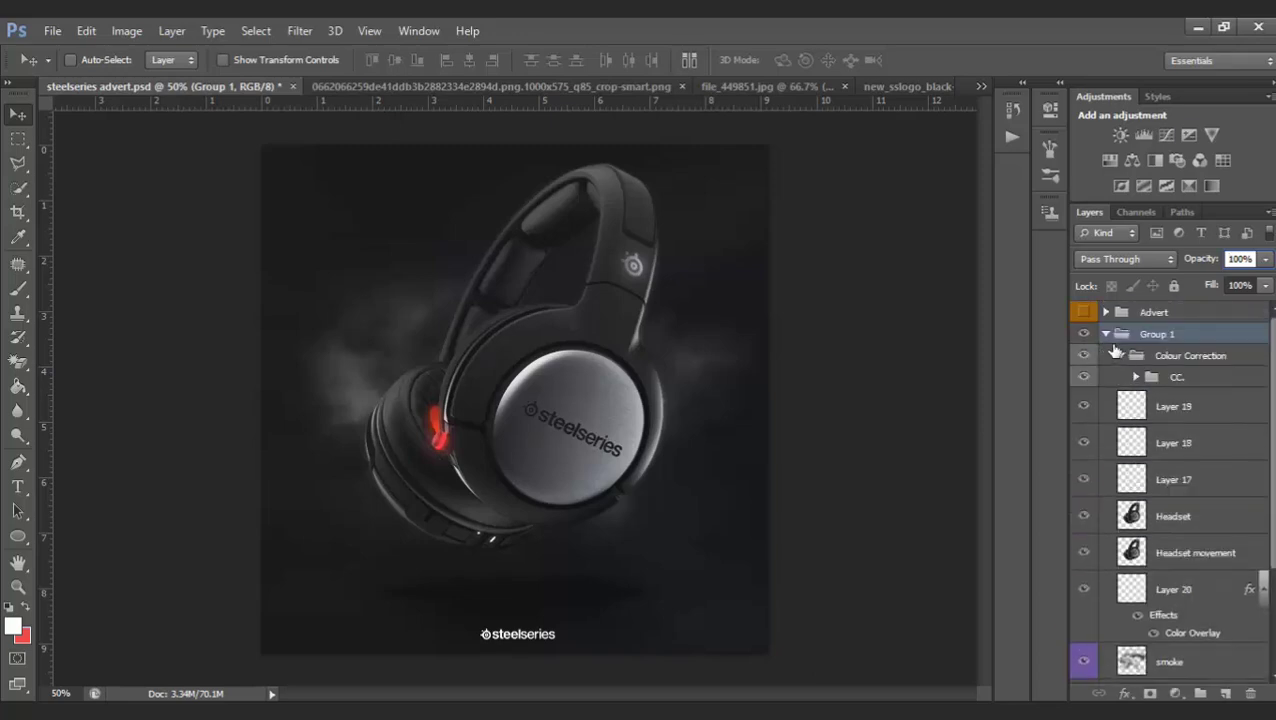
{"action": "left_click", "coordinate": [1120, 355]}
{"action": "left_click", "coordinate": [1105, 334]}
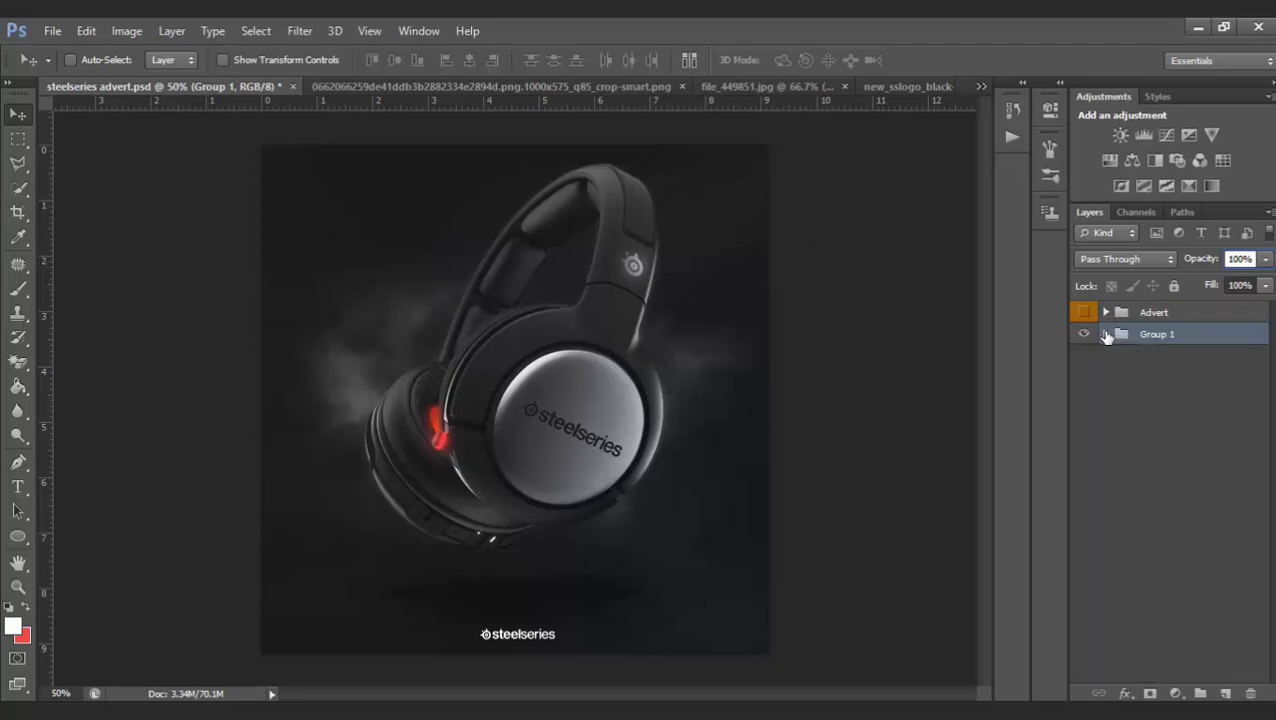